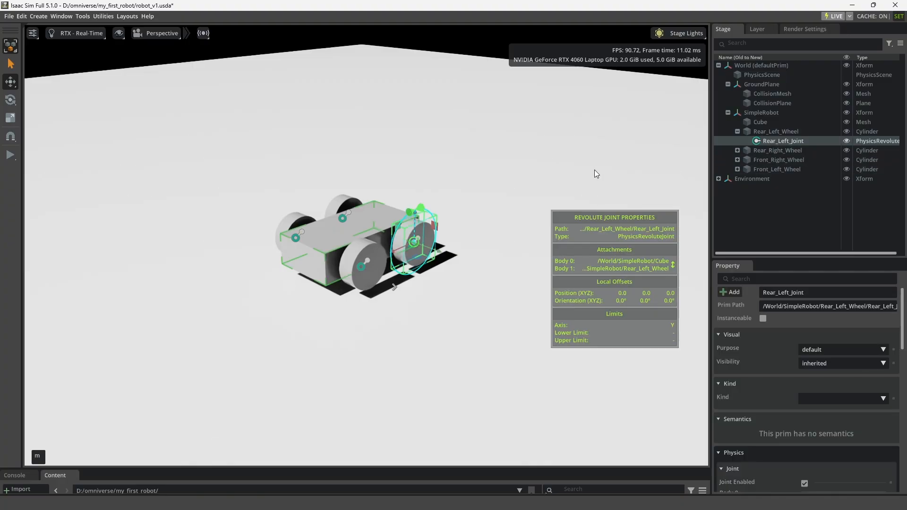
Run the simulation of the four-wheeled robot.
{"action": "left_click", "coordinate": [11, 156]}
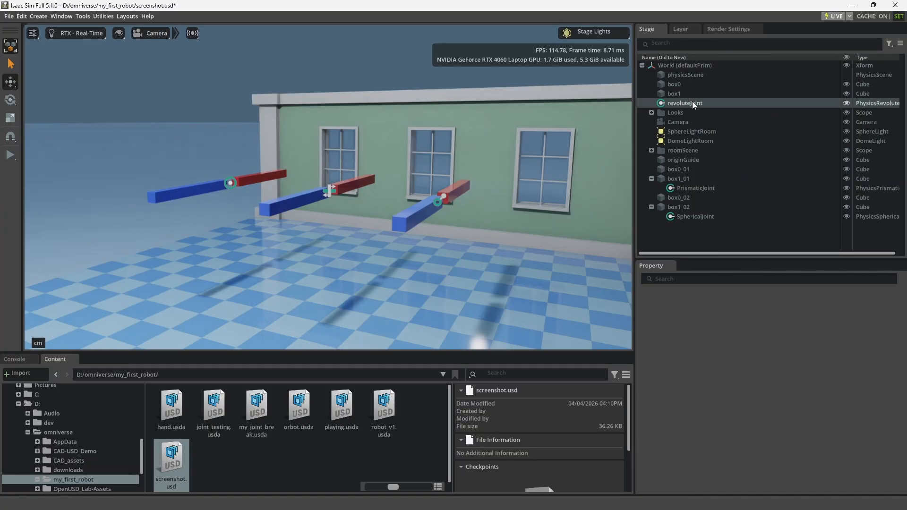
Select revoluteJoint, PrismaticJoint and SphericalJoint together to inspect the three box pairs in the room.
{"action": "left_click", "coordinate": [695, 102]}
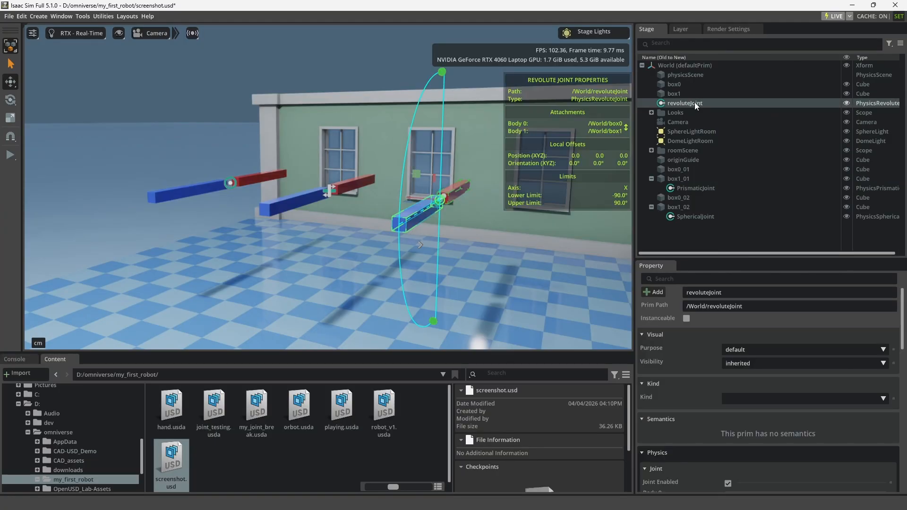
{"action": "left_click", "coordinate": [698, 189], "text": "ctrl"}
{"action": "left_click", "coordinate": [701, 217], "text": "ctrl"}
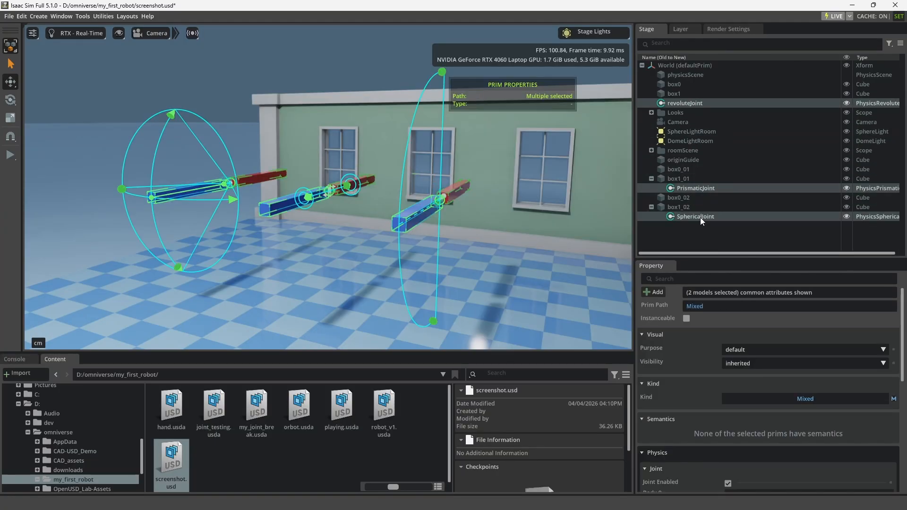
{"action": "right_click_drag", "start_coordinate": [540, 239], "coordinate": [552, 240]}
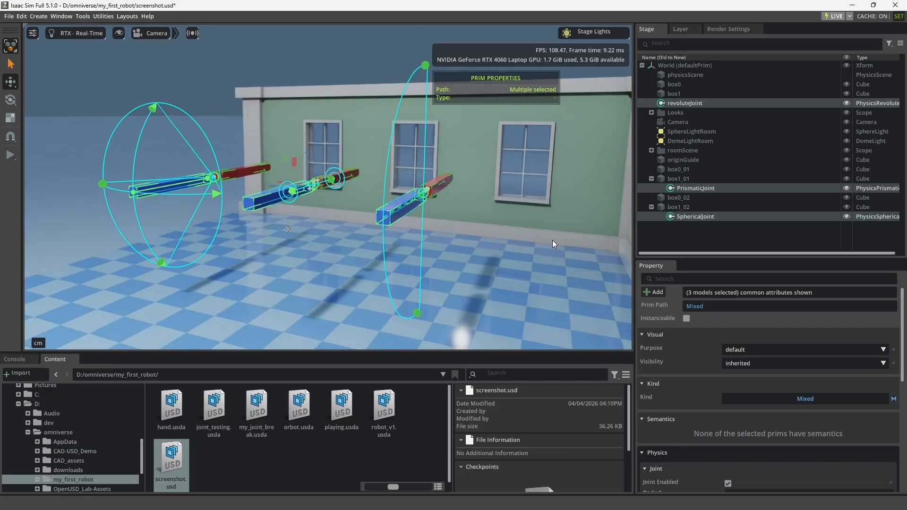
Simulate the revolute, prismatic and spherical joints twice, stopping the simulation after each run.
{"action": "left_click", "coordinate": [11, 155]}
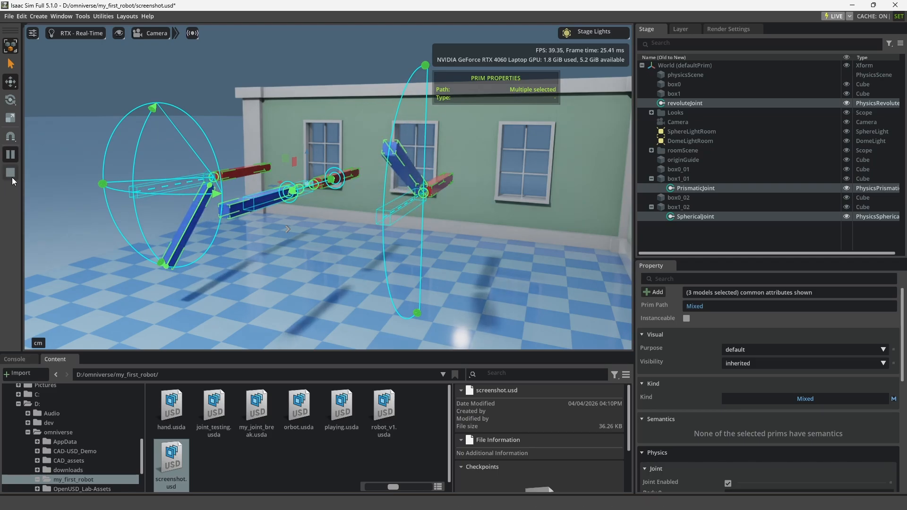
{"action": "left_click", "coordinate": [11, 173]}
{"action": "left_click", "coordinate": [13, 156]}
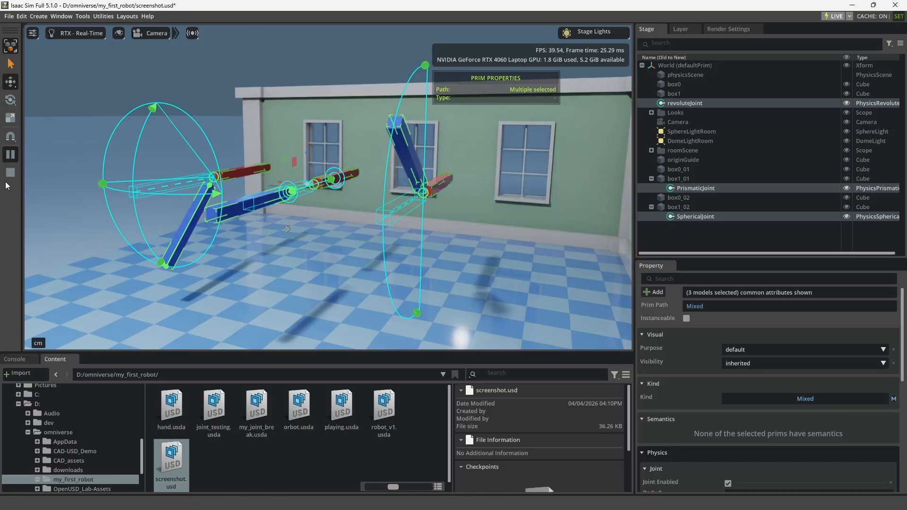
{"action": "left_click", "coordinate": [8, 173]}
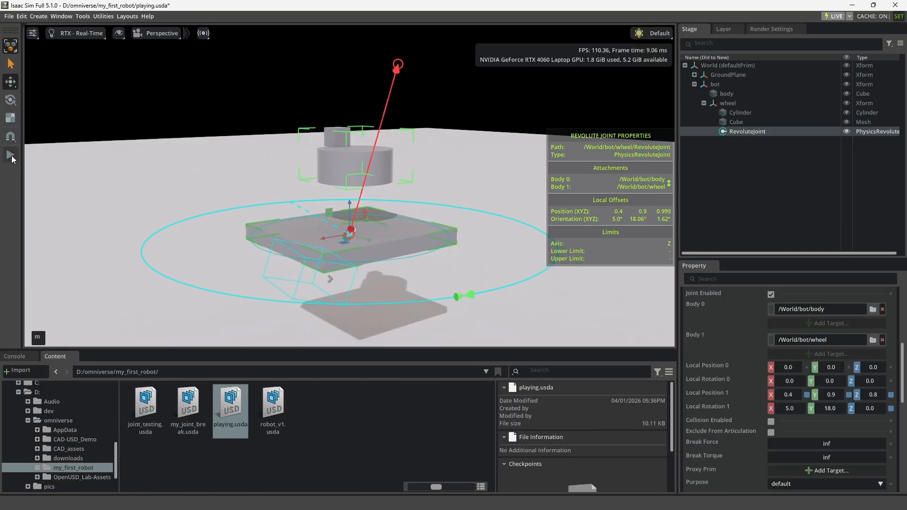
Run the simulation of the bot whose body and wheel are connected by the revolute joint.
{"action": "left_click", "coordinate": [11, 155]}
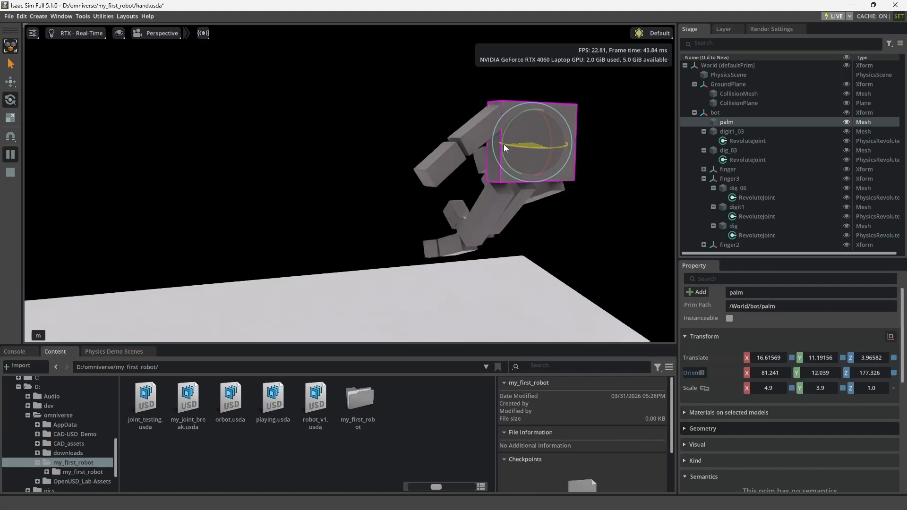
Rotate and move the robotic hand's palm during the running simulation to test the finger joints.
{"action": "left_click_drag", "start_coordinate": [503, 144], "coordinate": [617, 163]}
{"action": "middle_click_drag", "start_coordinate": [618, 164], "coordinate": [554, 154]}
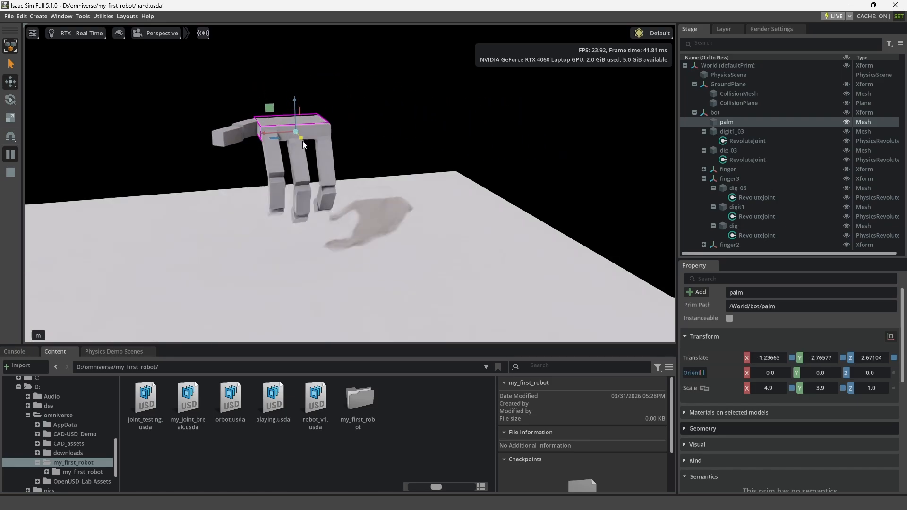
{"action": "left_click_drag", "start_coordinate": [302, 141], "coordinate": [326, 118]}
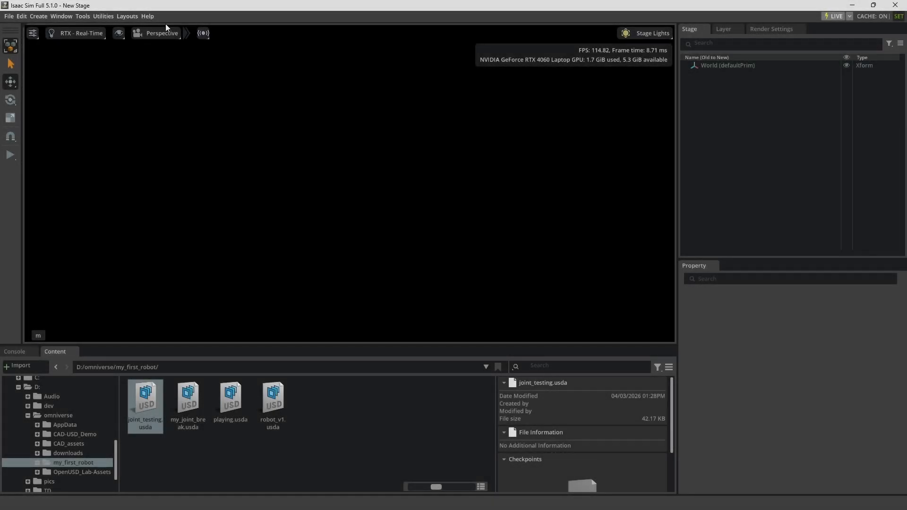
Switch the new stage's lighting from Stage Lights to Default and add a physics scene.
{"action": "left_click", "coordinate": [648, 33]}
{"action": "left_click", "coordinate": [651, 127]}
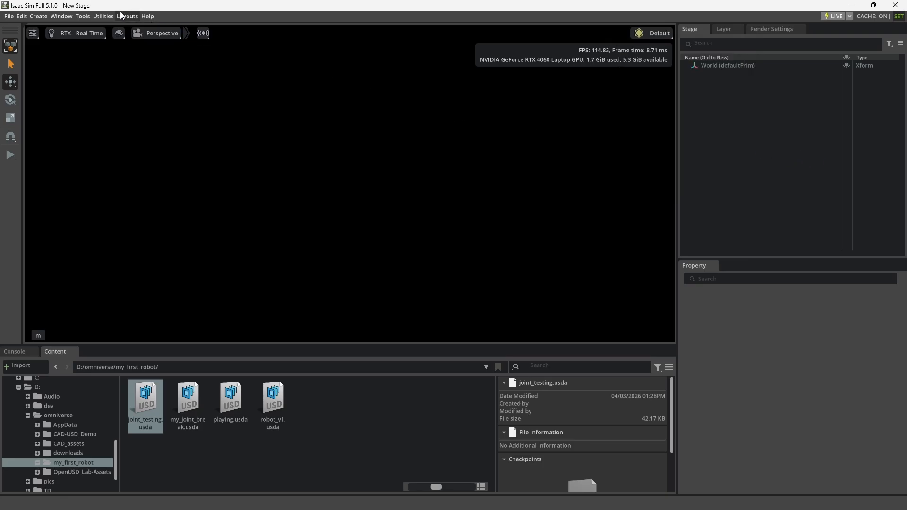
{"action": "left_click", "coordinate": [48, 16]}
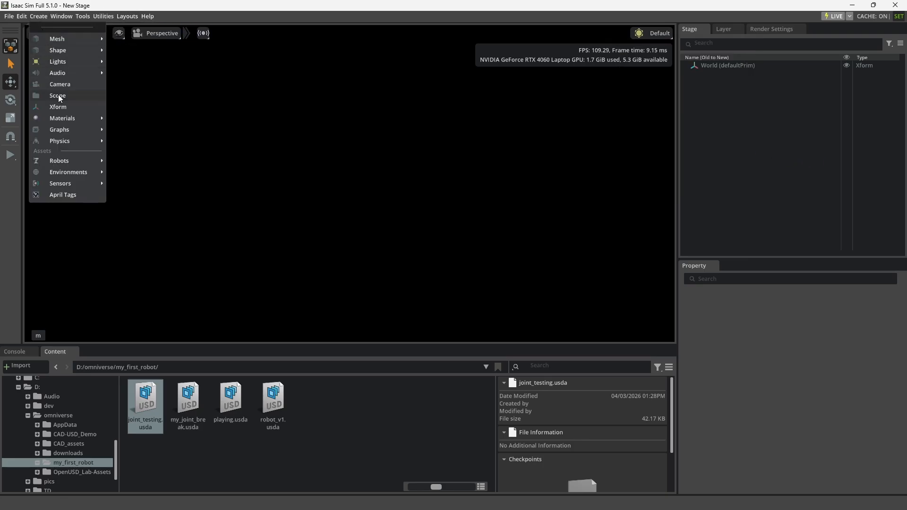
{"action": "mouse_move", "coordinate": [66, 140]}
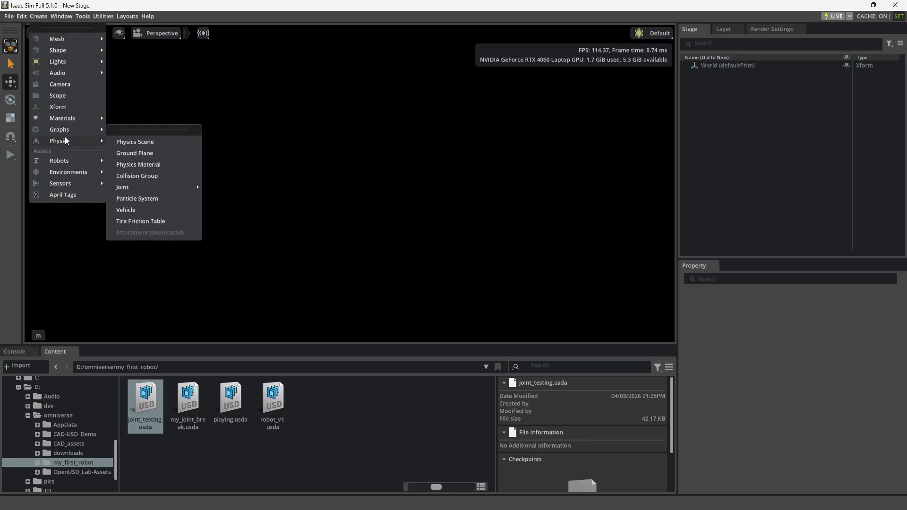
{"action": "left_click", "coordinate": [148, 143]}
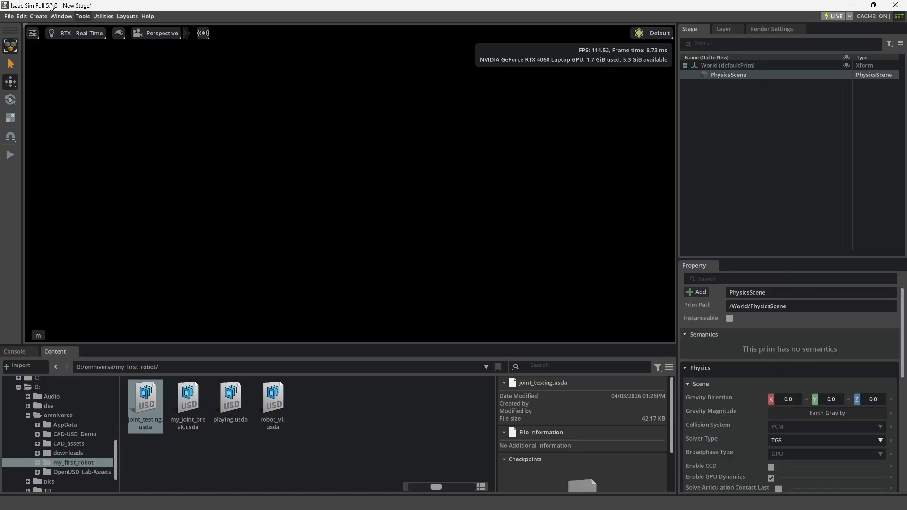
Add a physics ground plane to the stage and clear the selection.
{"action": "left_click", "coordinate": [38, 16]}
{"action": "mouse_move", "coordinate": [63, 121]}
{"action": "mouse_move", "coordinate": [65, 141]}
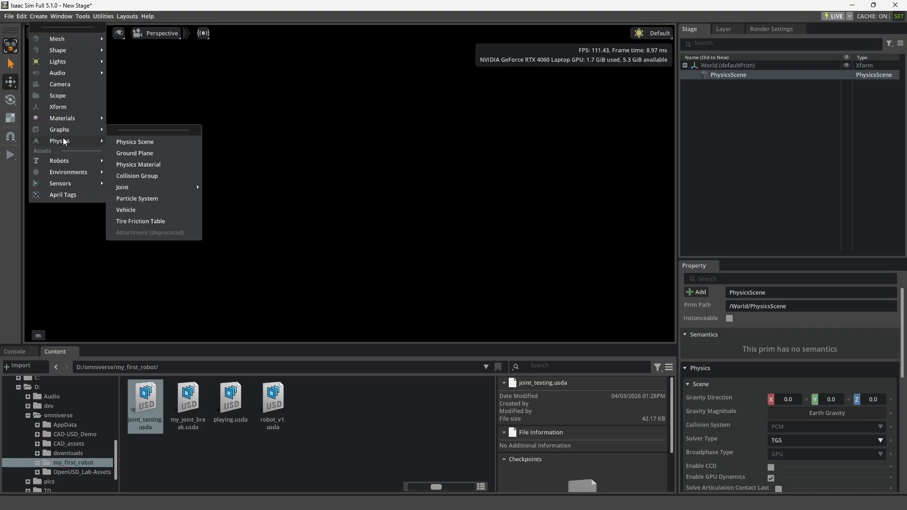
{"action": "left_click", "coordinate": [156, 153]}
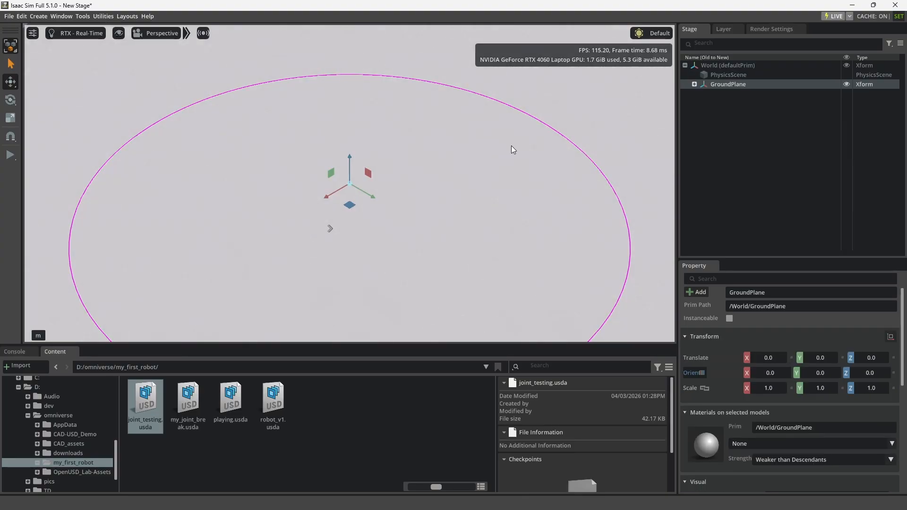
{"action": "right_click_drag", "start_coordinate": [549, 214], "coordinate": [522, 177]}
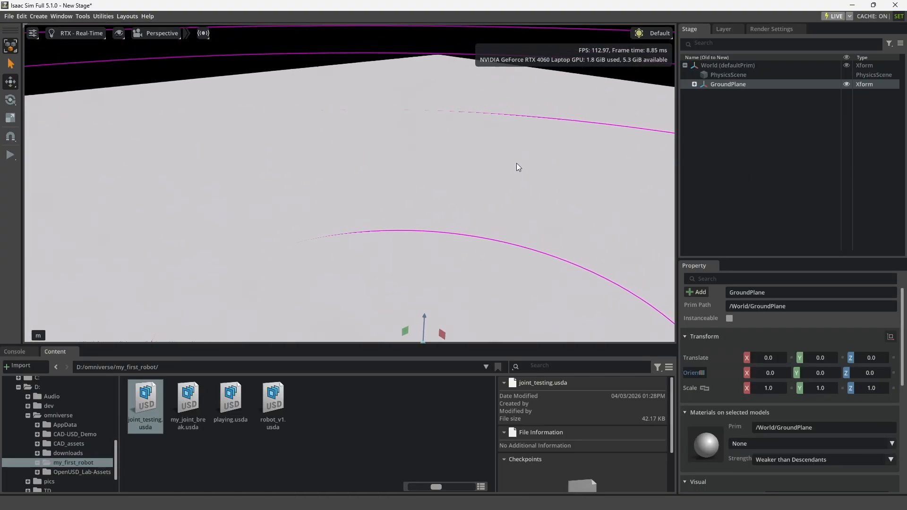
{"action": "middle_click_drag", "start_coordinate": [539, 200], "coordinate": [455, 77]}
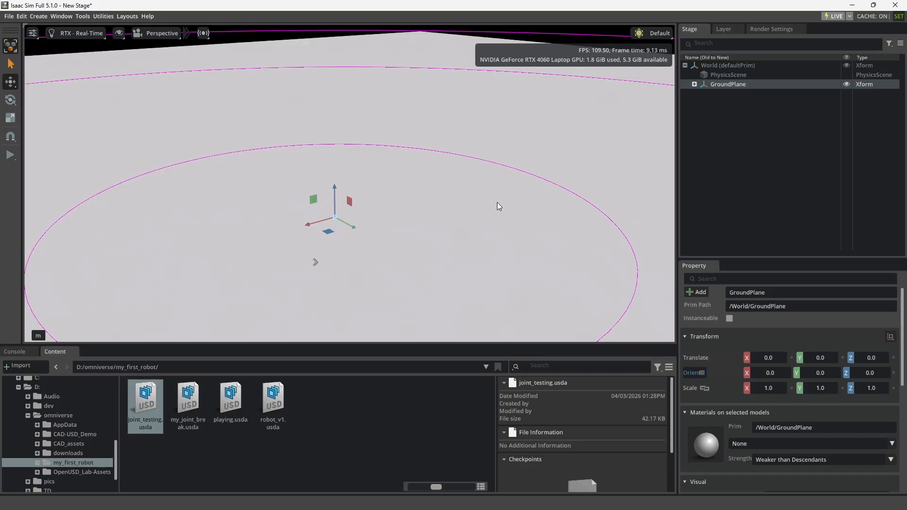
{"action": "scroll", "coordinate": [491, 204], "scroll_direction": "down", "scroll_amount": 5}
{"action": "left_click", "coordinate": [770, 165]}
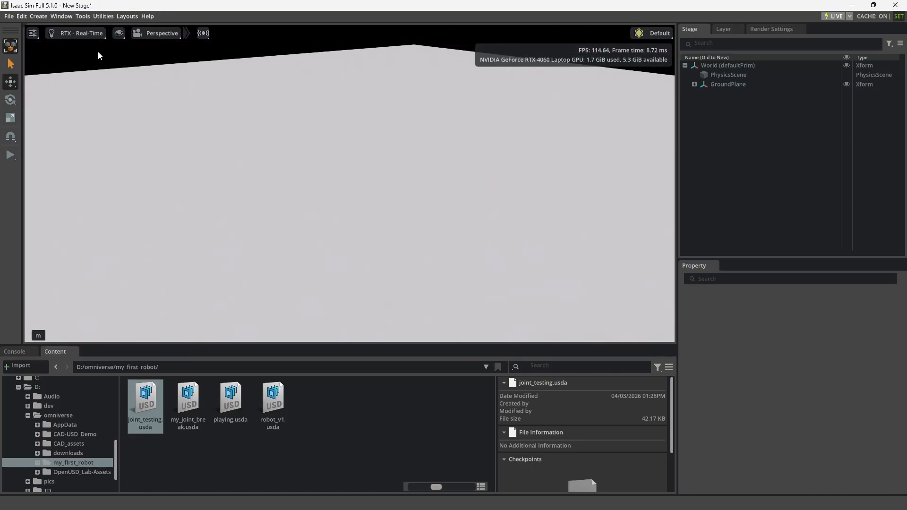
Open the Physics Demo Scenes examples and look through the Joints category.
{"action": "left_click", "coordinate": [61, 17]}
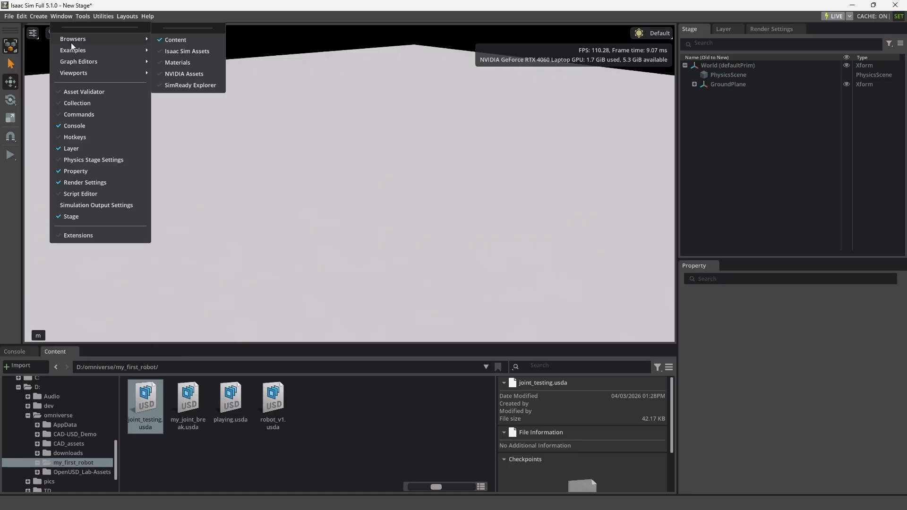
{"action": "mouse_move", "coordinate": [73, 51]}
{"action": "left_click", "coordinate": [184, 50]}
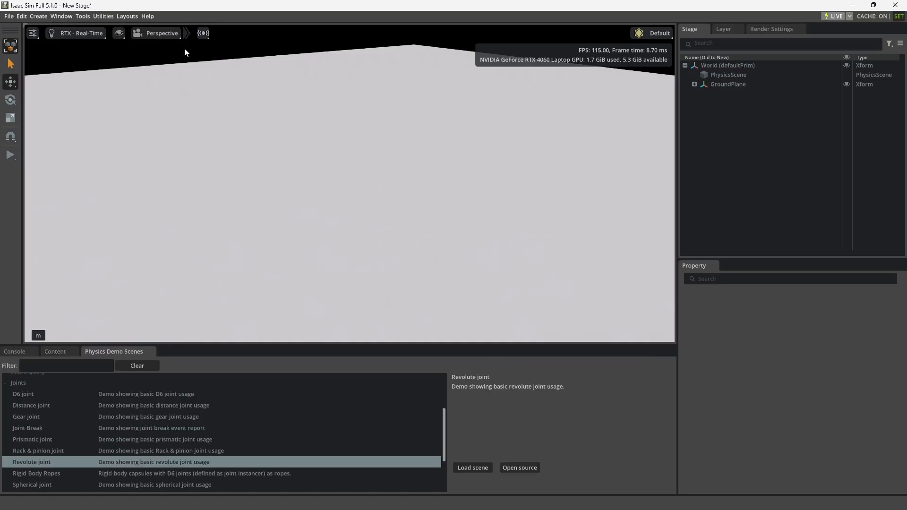
{"action": "left_click", "coordinate": [5, 383]}
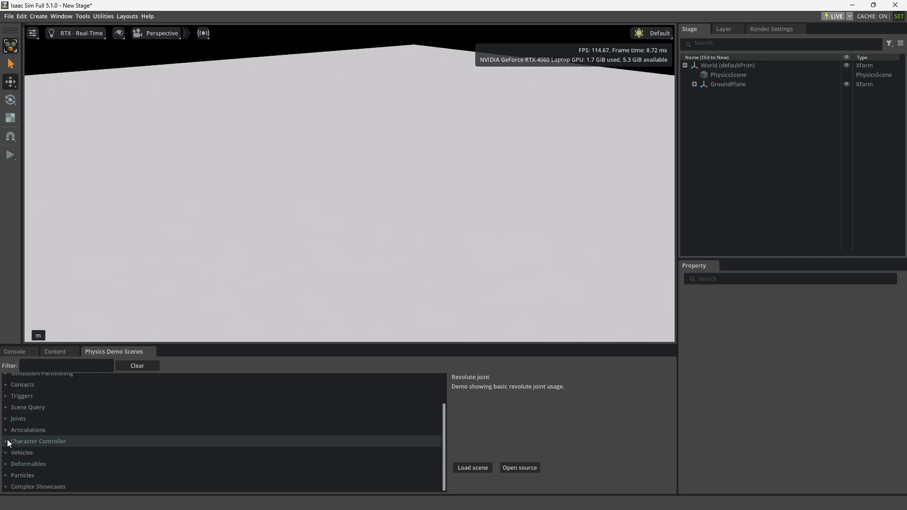
{"action": "left_click", "coordinate": [6, 420]}
{"action": "scroll", "coordinate": [104, 423], "scroll_direction": "down", "scroll_amount": 1}
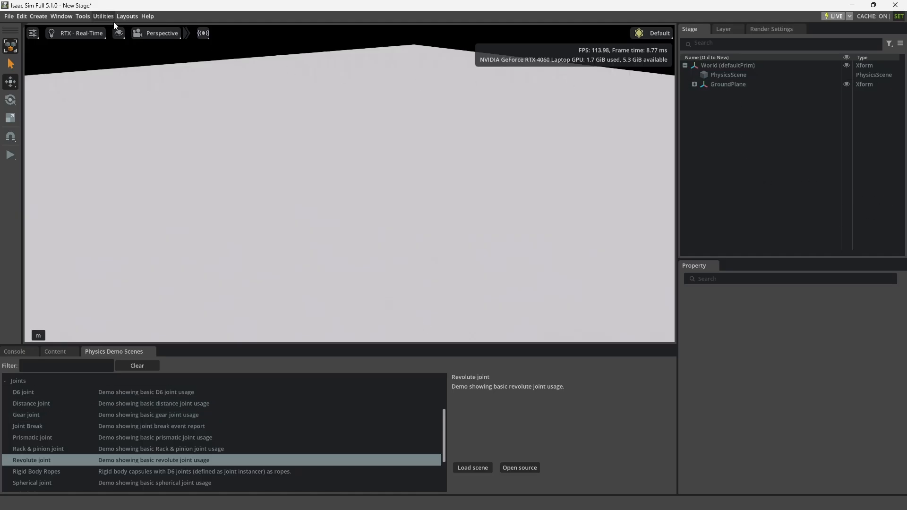
Enable the display of physics joints in the viewport.
{"action": "left_click", "coordinate": [118, 33]}
{"action": "mouse_move", "coordinate": [141, 75]}
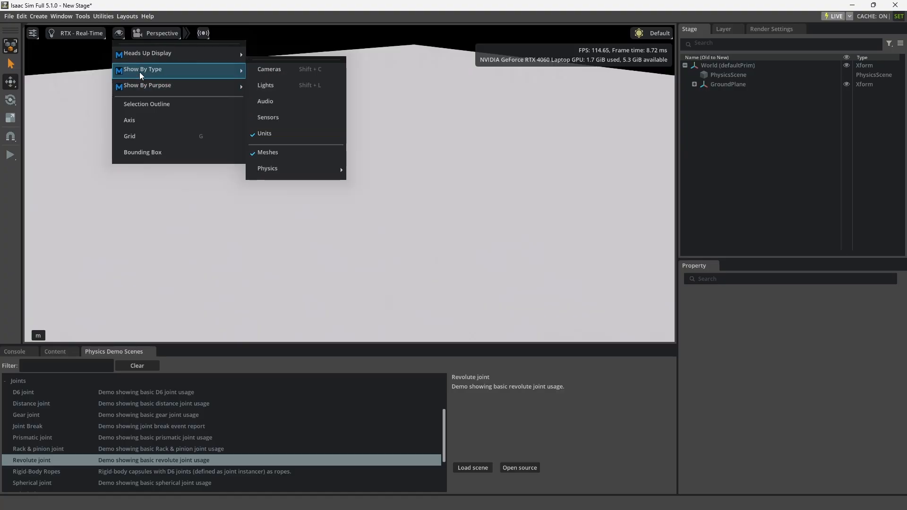
{"action": "mouse_move", "coordinate": [286, 181]}
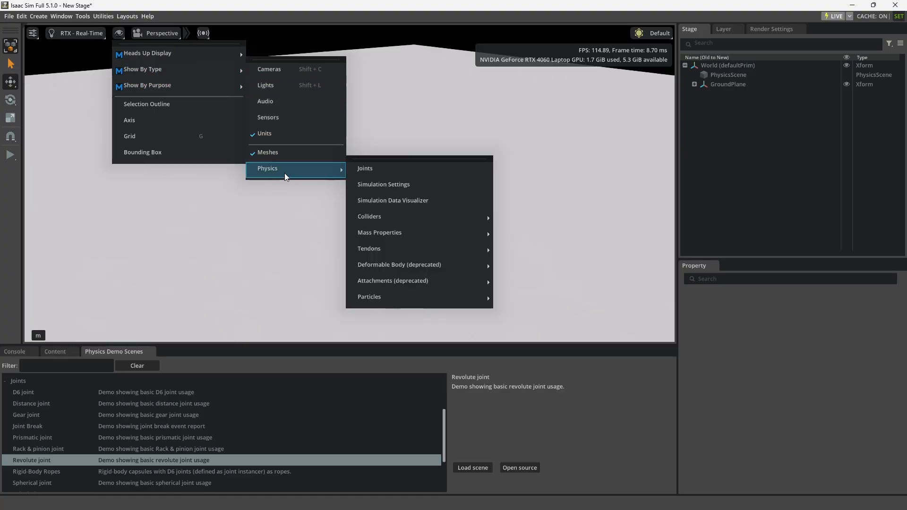
{"action": "left_click", "coordinate": [370, 171]}
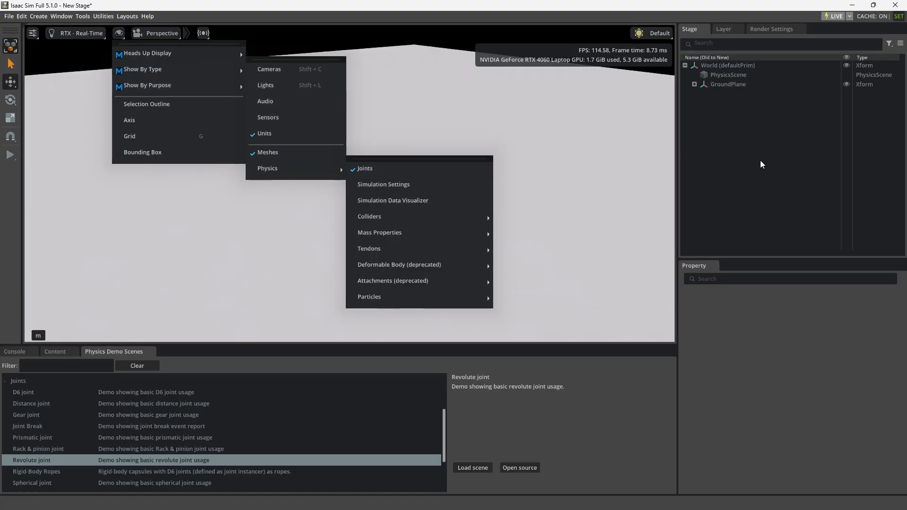
{"action": "left_click", "coordinate": [735, 162]}
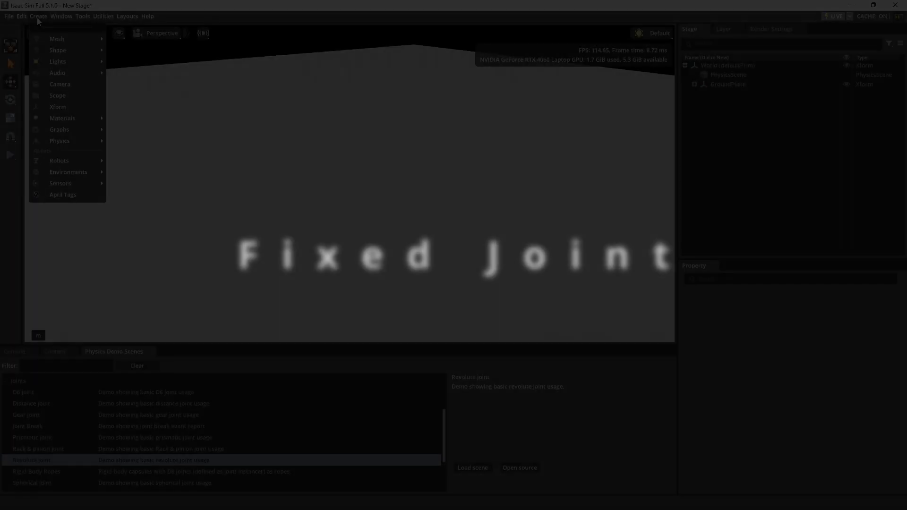
Add a cube mesh to the stage and apply the Rigid Body with Colliders Preset to it.
{"action": "mouse_move", "coordinate": [49, 36]}
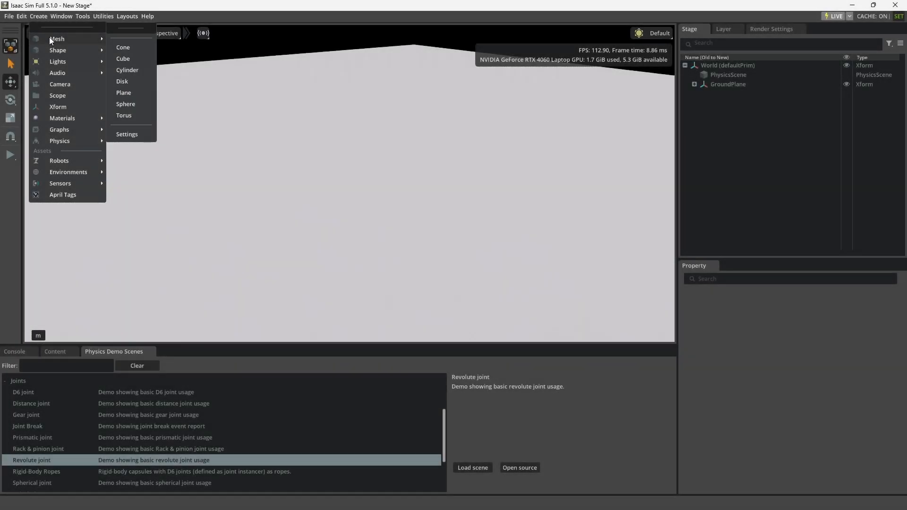
{"action": "left_click", "coordinate": [135, 56]}
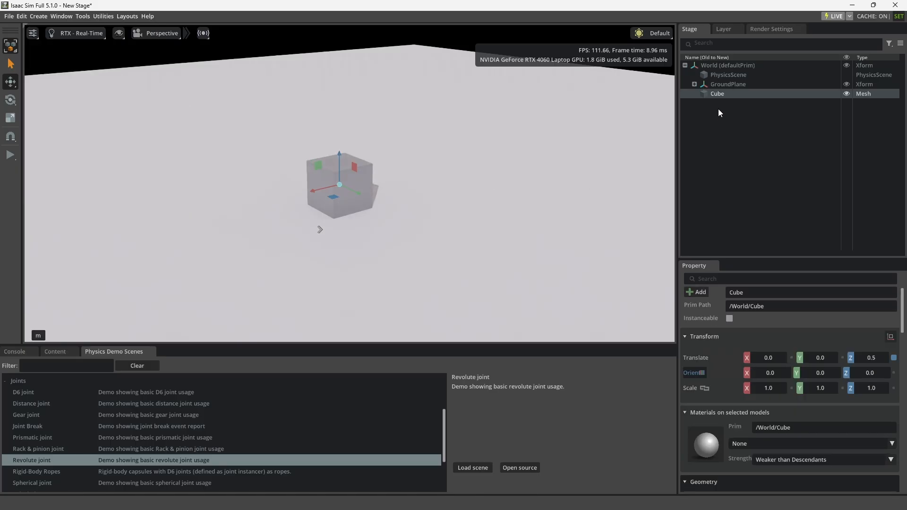
{"action": "right_click", "coordinate": [723, 95]}
{"action": "mouse_move", "coordinate": [749, 113]}
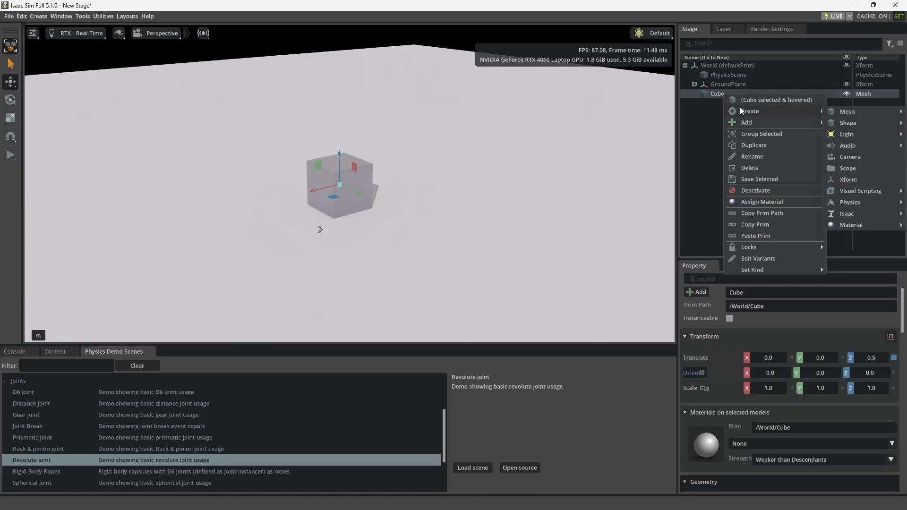
{"action": "mouse_move", "coordinate": [802, 119]}
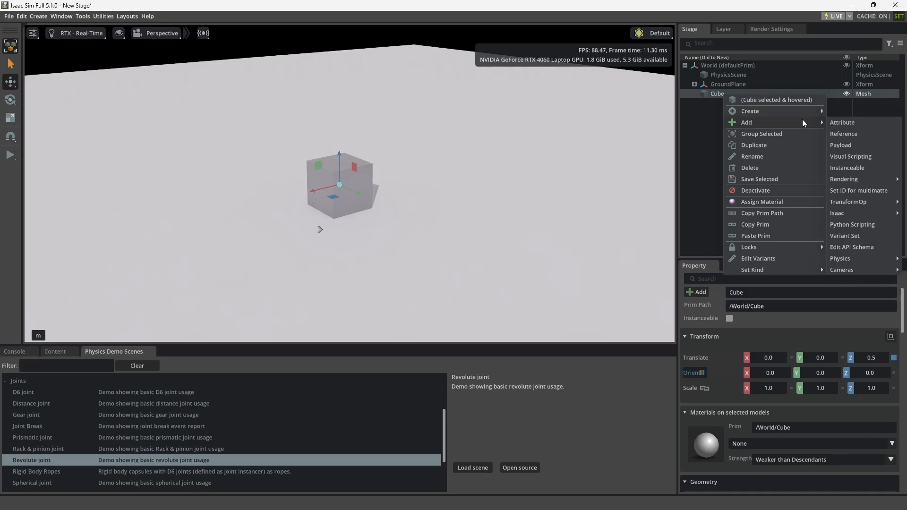
{"action": "mouse_move", "coordinate": [852, 263]}
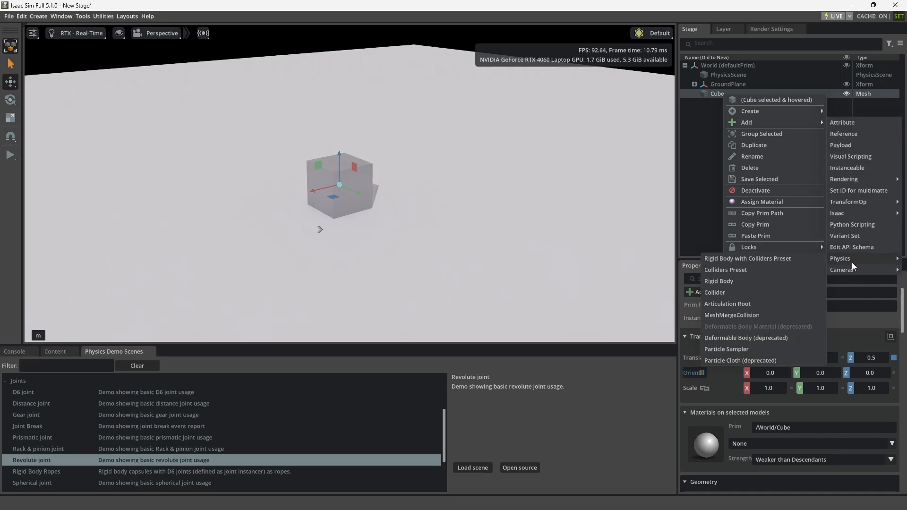
{"action": "left_click", "coordinate": [775, 260]}
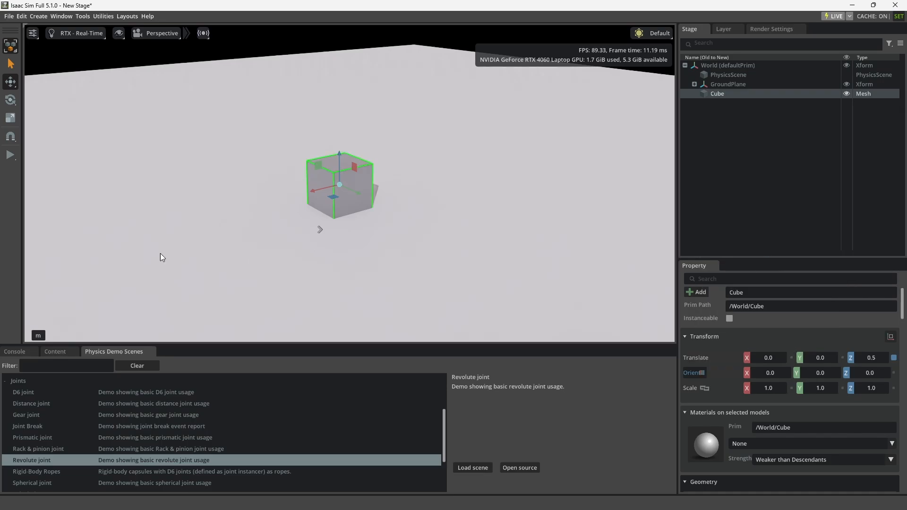
Raise the cube above the ground plane to a Z translation of about 1.63 and run the simulation.
{"action": "left_click_drag", "start_coordinate": [342, 169], "coordinate": [148, 144]}
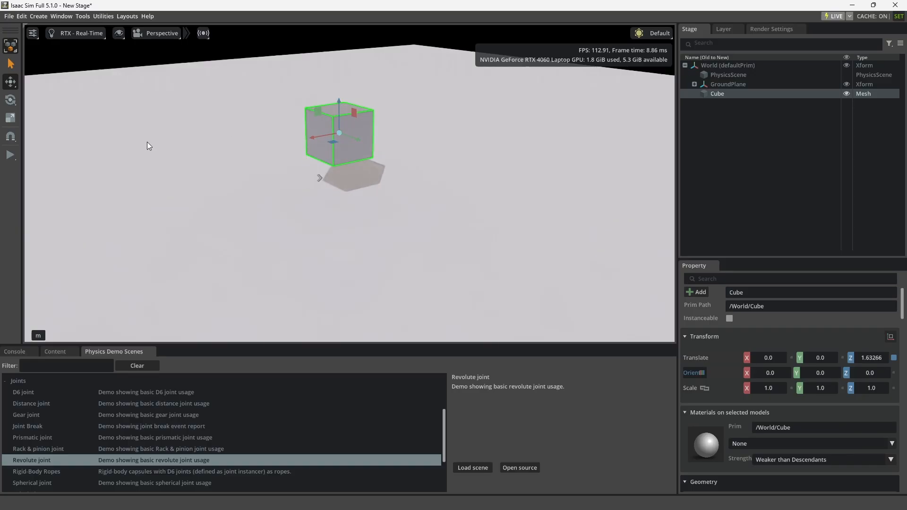
{"action": "left_click", "coordinate": [10, 155]}
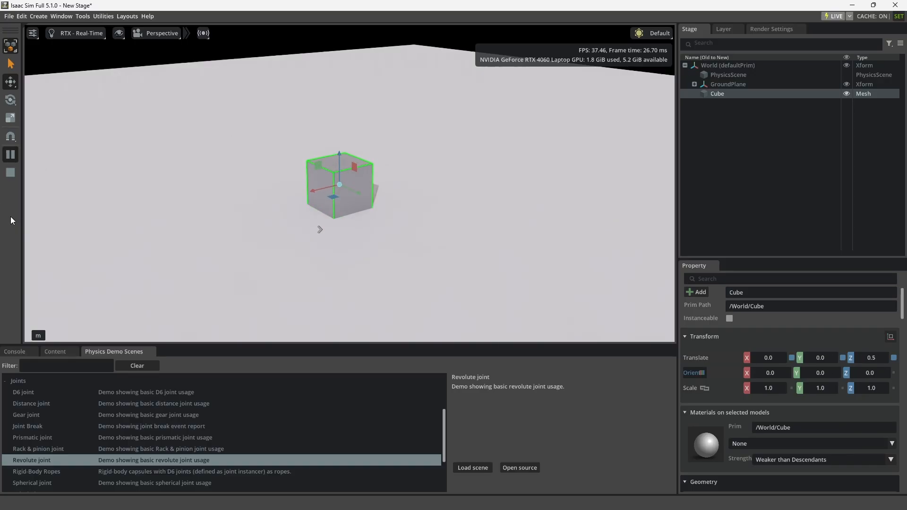
Duplicate the cube, pull the copy up and away while the simulation runs, and stop the simulation.
{"action": "right_click", "coordinate": [723, 93]}
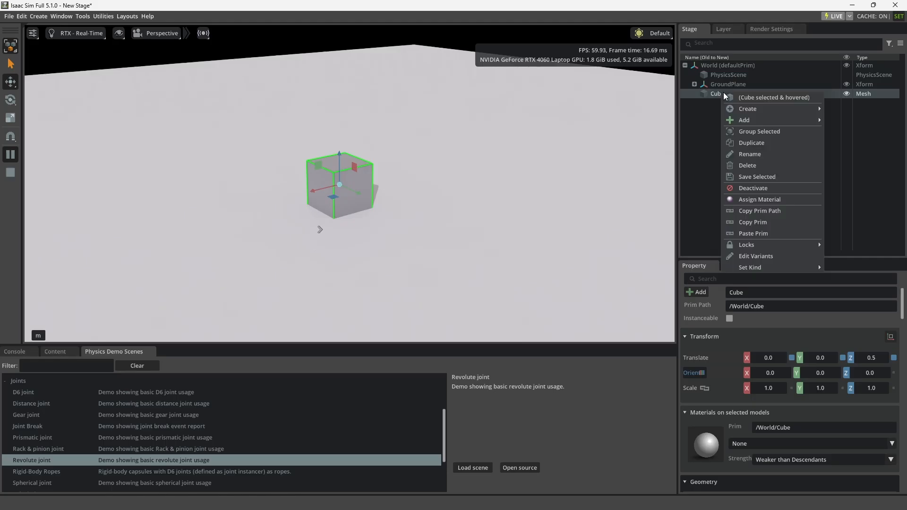
{"action": "left_click", "coordinate": [750, 143]}
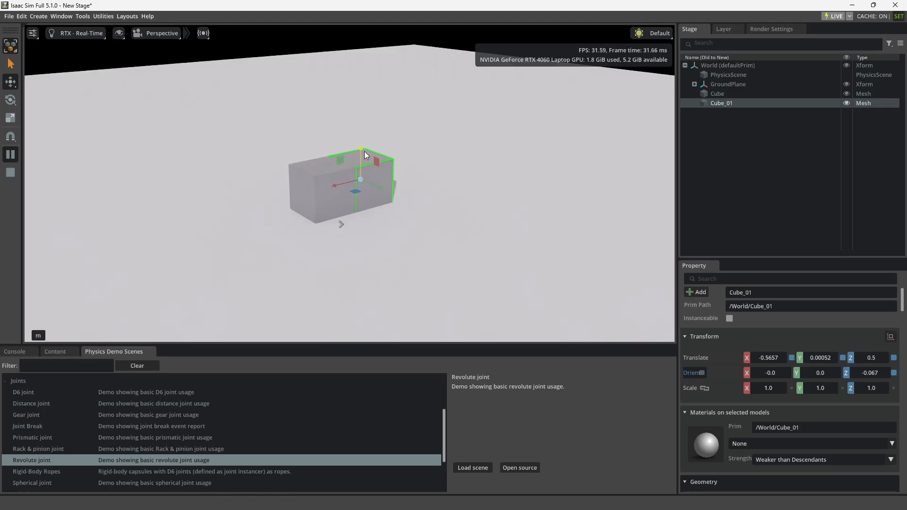
{"action": "left_click_drag", "start_coordinate": [358, 153], "coordinate": [355, 104]}
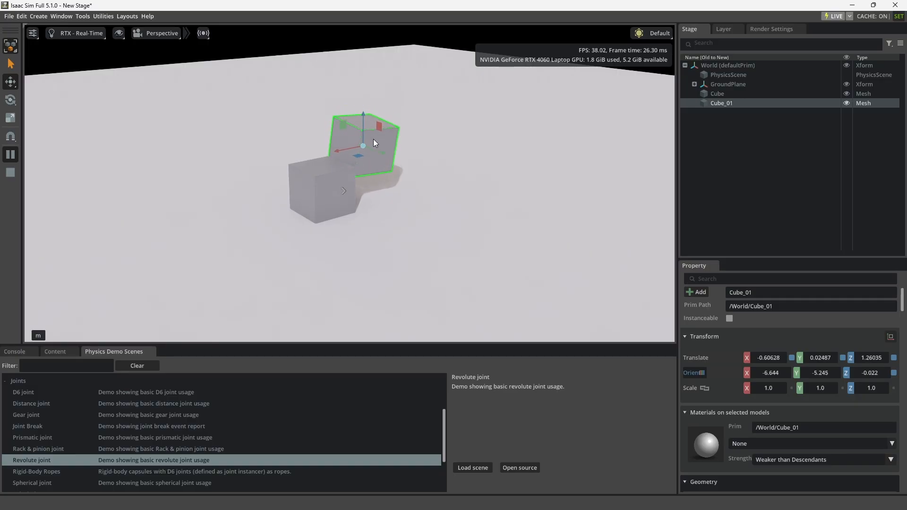
{"action": "left_click", "coordinate": [9, 173]}
Stack the two cubes above the ground, with the original at about 1.89 and the duplicate at about 0.88 in Z.
{"action": "left_click", "coordinate": [347, 136]}
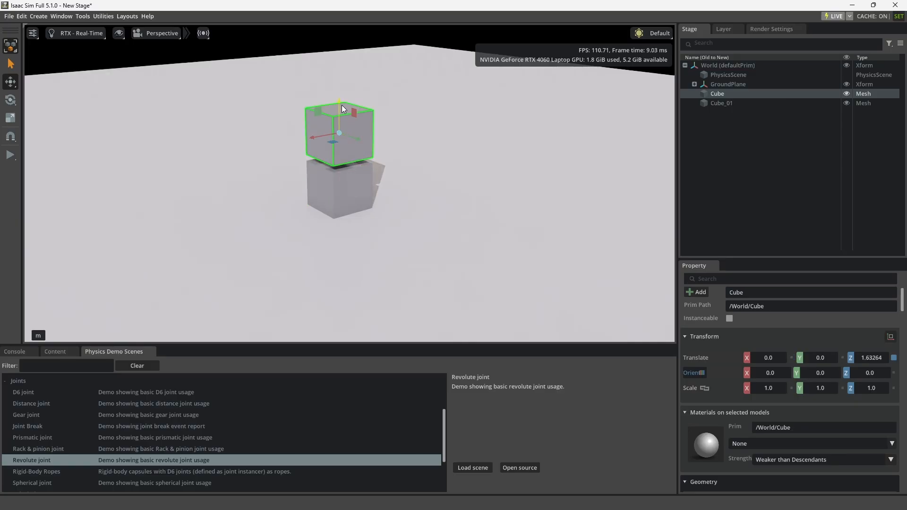
{"action": "left_click_drag", "start_coordinate": [342, 105], "coordinate": [341, 67]}
{"action": "left_click", "coordinate": [334, 158]}
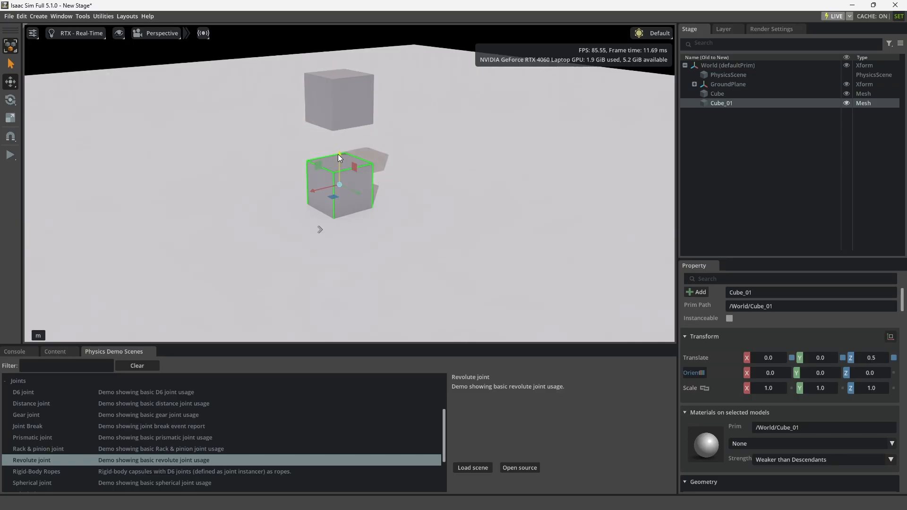
{"action": "left_click_drag", "start_coordinate": [338, 154], "coordinate": [343, 117]}
{"action": "left_click", "coordinate": [343, 117]}
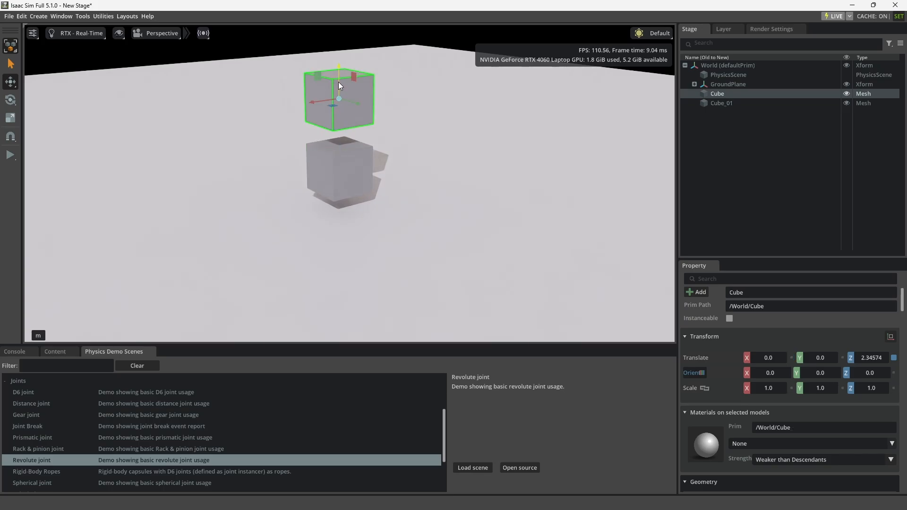
{"action": "left_click_drag", "start_coordinate": [338, 81], "coordinate": [337, 103]}
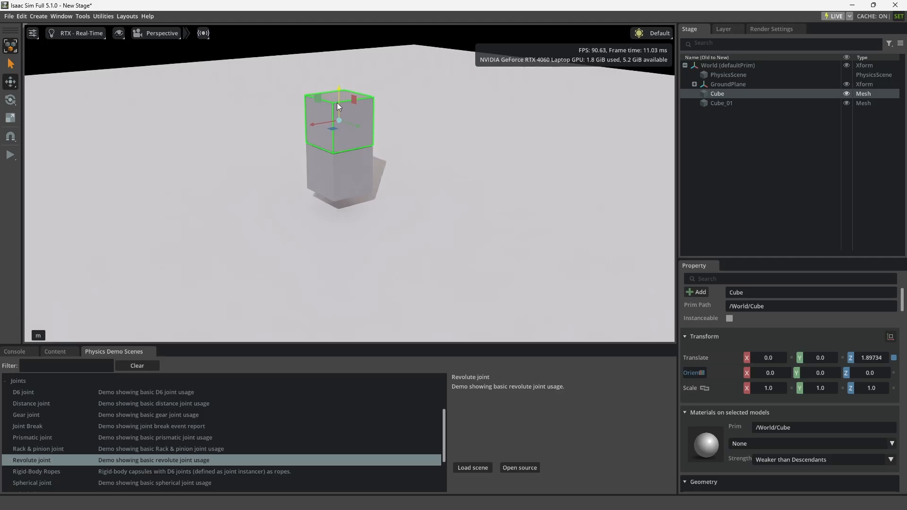
Rotate the upper cube about its Z axis to about -37.3 degrees.
{"action": "scroll", "coordinate": [231, 172], "scroll_direction": "up", "scroll_amount": 5}
{"action": "middle_click_drag", "start_coordinate": [296, 180], "coordinate": [481, 182]}
{"action": "right_click_drag", "start_coordinate": [220, 162], "coordinate": [312, 180]}
{"action": "middle_click_drag", "start_coordinate": [219, 132], "coordinate": [369, 229]}
{"action": "right_click_drag", "start_coordinate": [370, 229], "coordinate": [374, 148]}
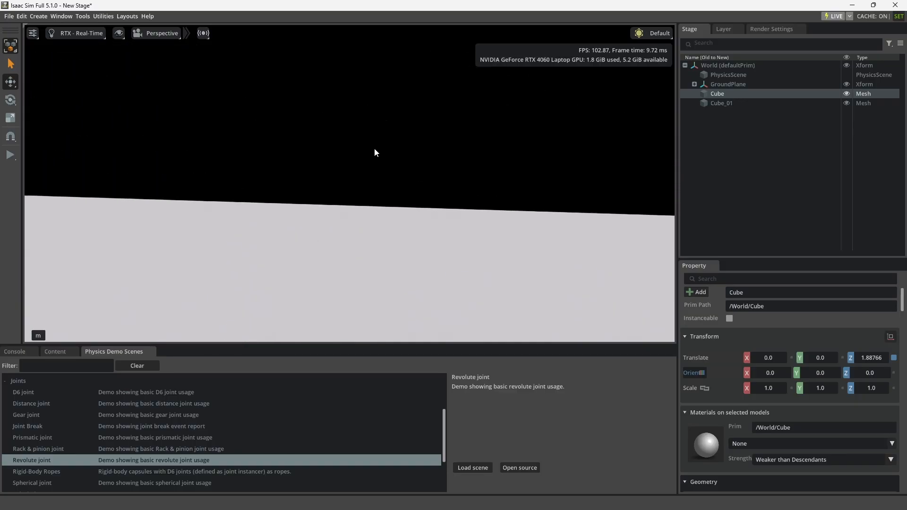
{"action": "middle_click_drag", "start_coordinate": [374, 148], "coordinate": [408, 0]}
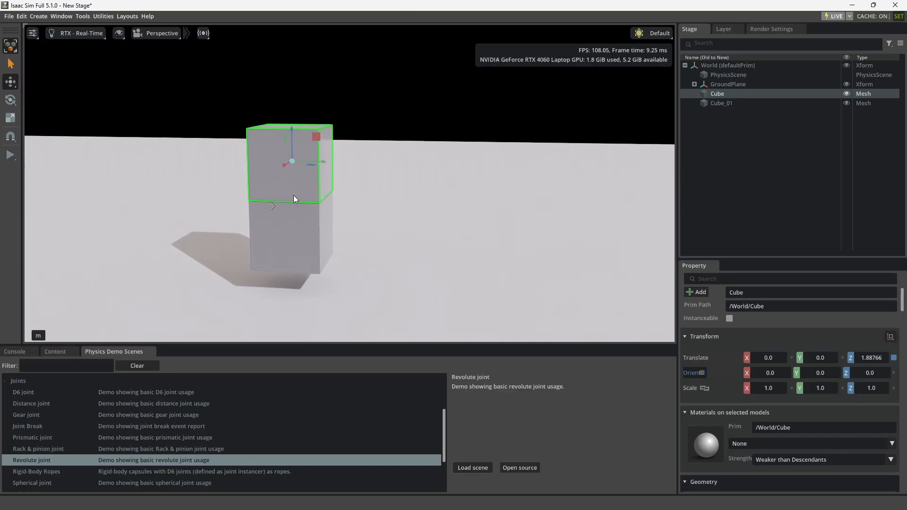
{"action": "left_click", "coordinate": [10, 99]}
{"action": "left_click_drag", "start_coordinate": [307, 169], "coordinate": [276, 169]}
Create a Fixed Joint between Cube_01 and Cube, with Cube_01 as Body 0 and Cube as Body 1.
{"action": "left_click", "coordinate": [716, 104]}
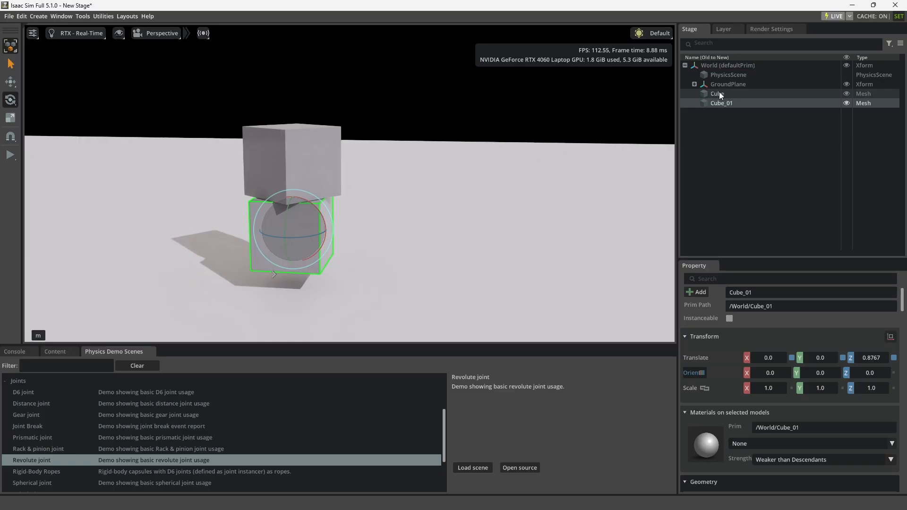
{"action": "left_click", "coordinate": [724, 94], "text": "ctrl"}
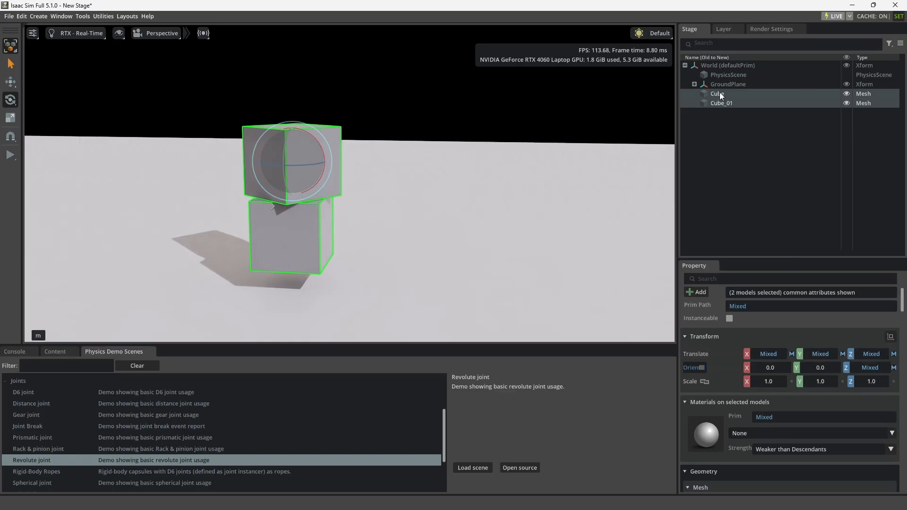
{"action": "right_click", "coordinate": [719, 92]}
{"action": "mouse_move", "coordinate": [741, 121]}
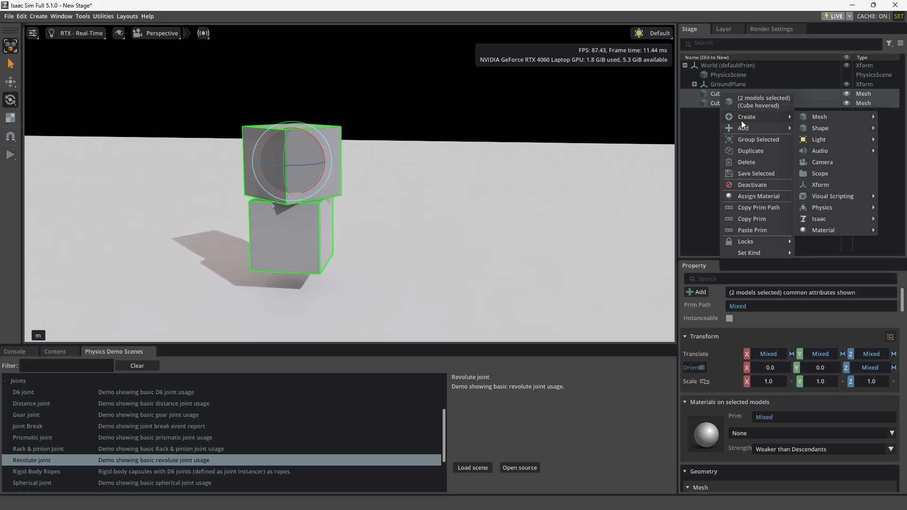
{"action": "mouse_move", "coordinate": [820, 139]}
{"action": "mouse_move", "coordinate": [830, 206]}
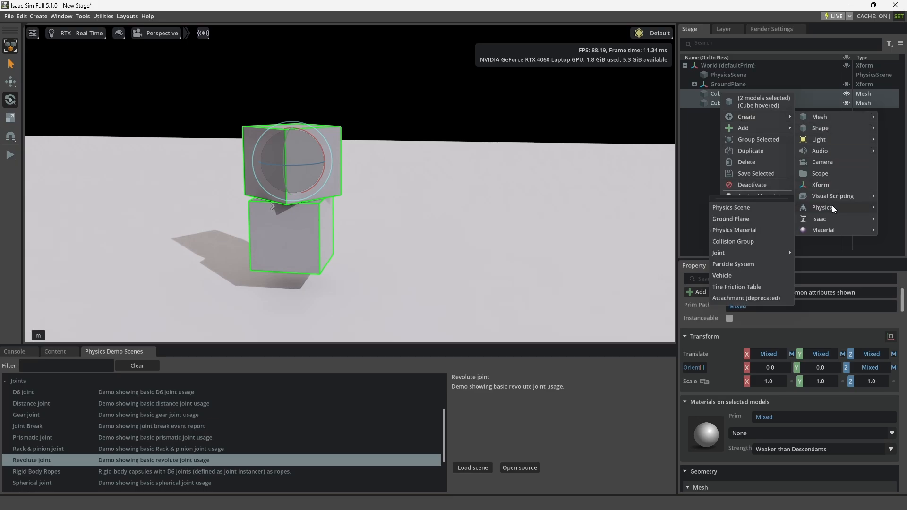
{"action": "mouse_move", "coordinate": [752, 252]}
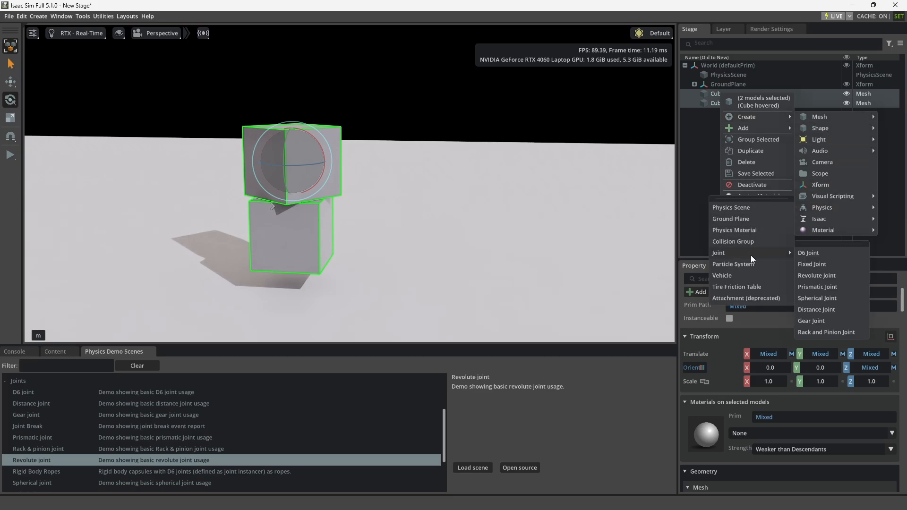
{"action": "left_click", "coordinate": [811, 264]}
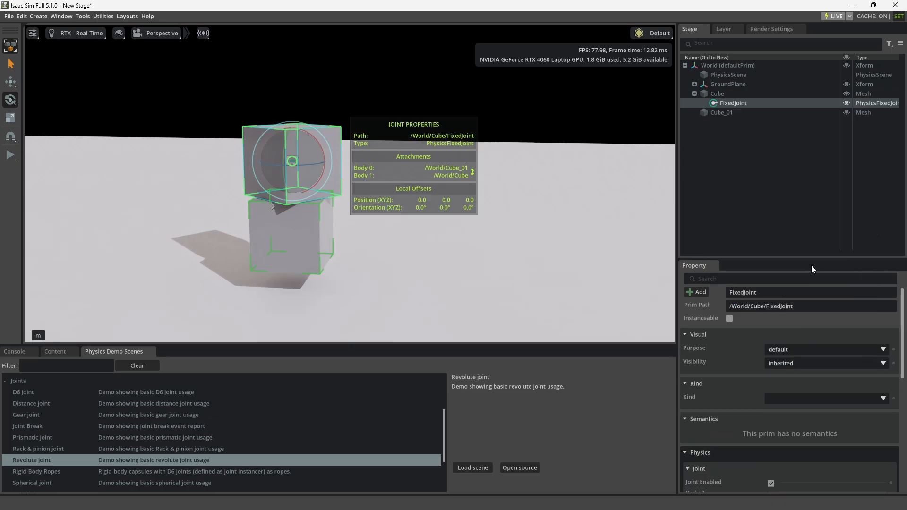
Examine the fixed joint in the viewport and its body targets, local positions and rotations in its physics properties.
{"action": "left_click", "coordinate": [756, 195]}
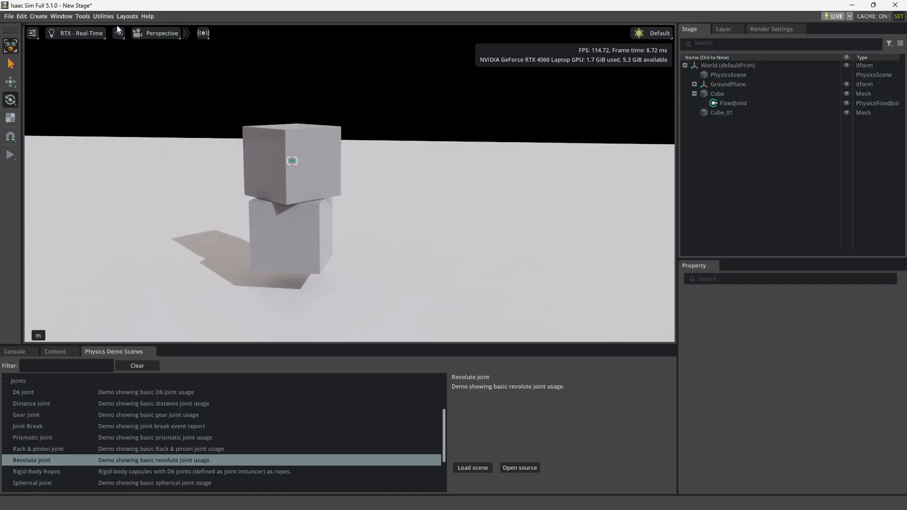
{"action": "left_click", "coordinate": [137, 33]}
{"action": "scroll", "coordinate": [289, 158], "scroll_direction": "up", "scroll_amount": 3}
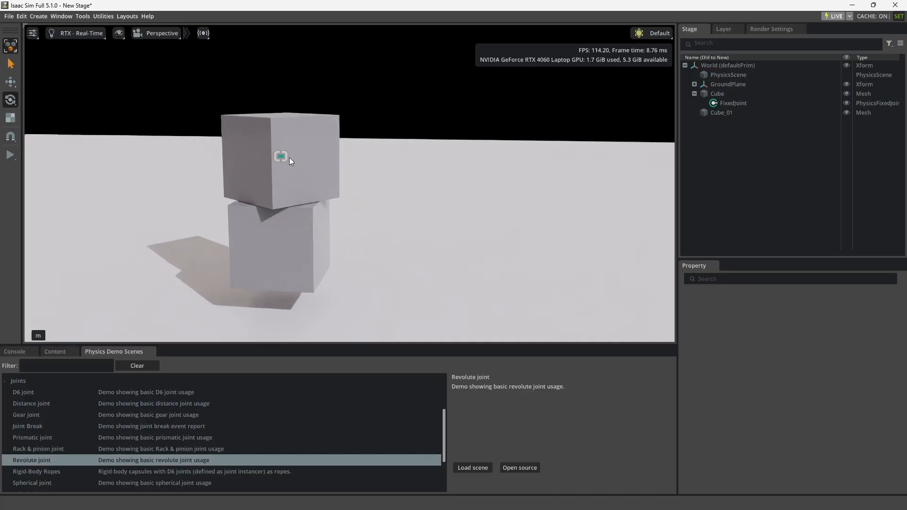
{"action": "left_click", "coordinate": [735, 103]}
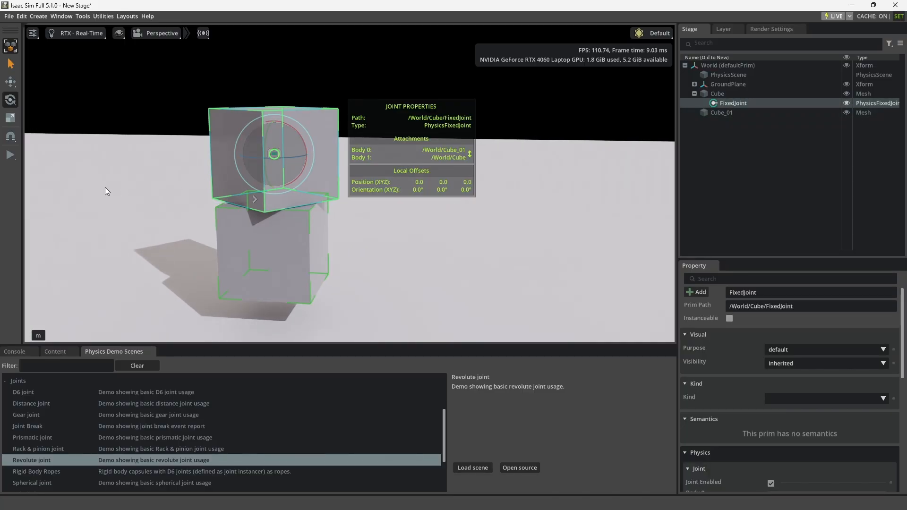
{"action": "left_click", "coordinate": [15, 84]}
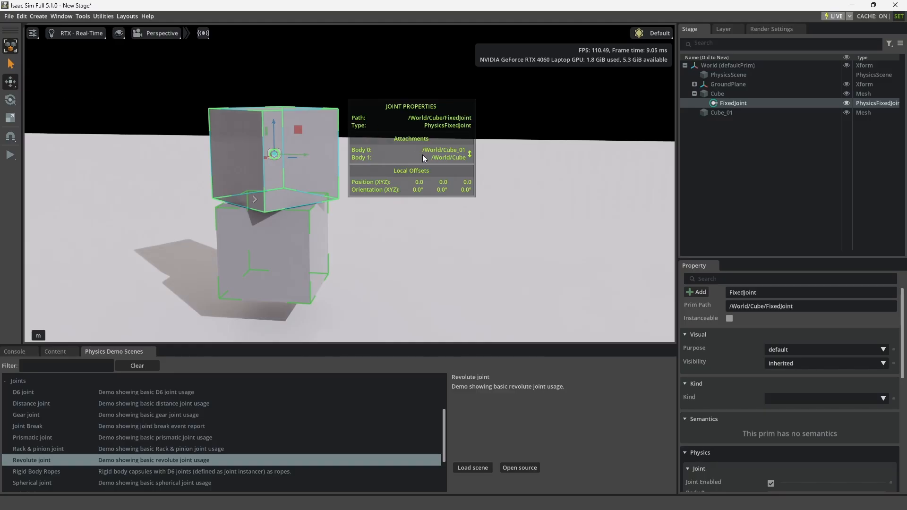
{"action": "scroll", "coordinate": [745, 350], "scroll_direction": "down", "scroll_amount": 4}
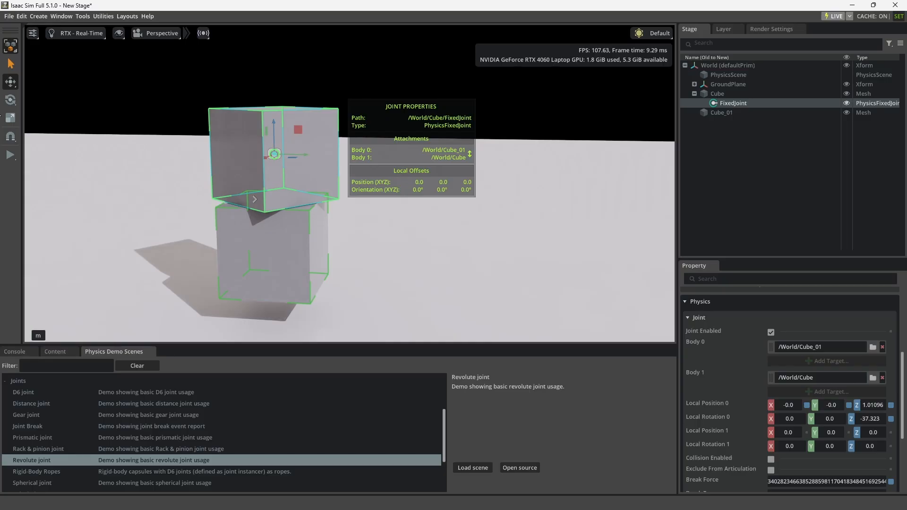
Run the simulation and pull the upper cube in several directions to test the fixed joint.
{"action": "left_click", "coordinate": [9, 153]}
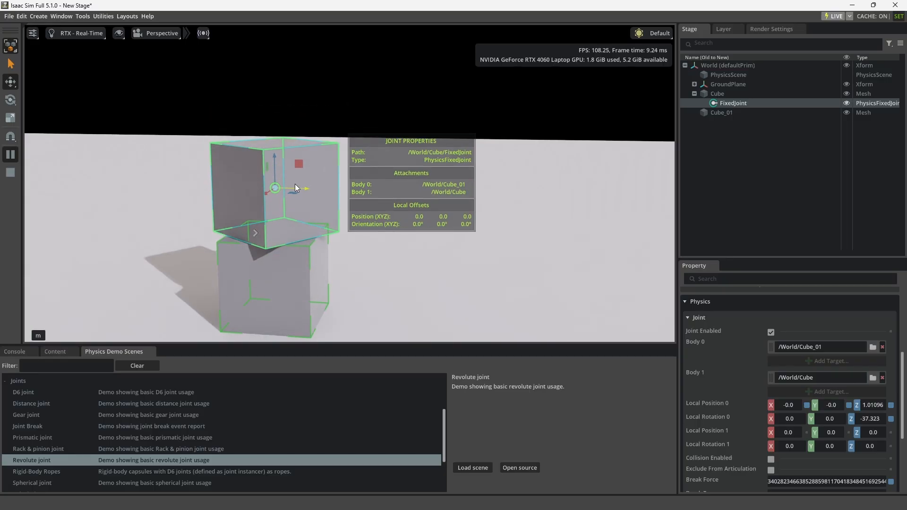
{"action": "mouse_move", "coordinate": [271, 166]}
{"action": "left_mouse_down"}
{"action": "mouse_move", "coordinate": [271, 125]}
{"action": "mouse_move", "coordinate": [273, 163]}
{"action": "left_mouse_up"}
{"action": "left_click", "coordinate": [730, 141]}
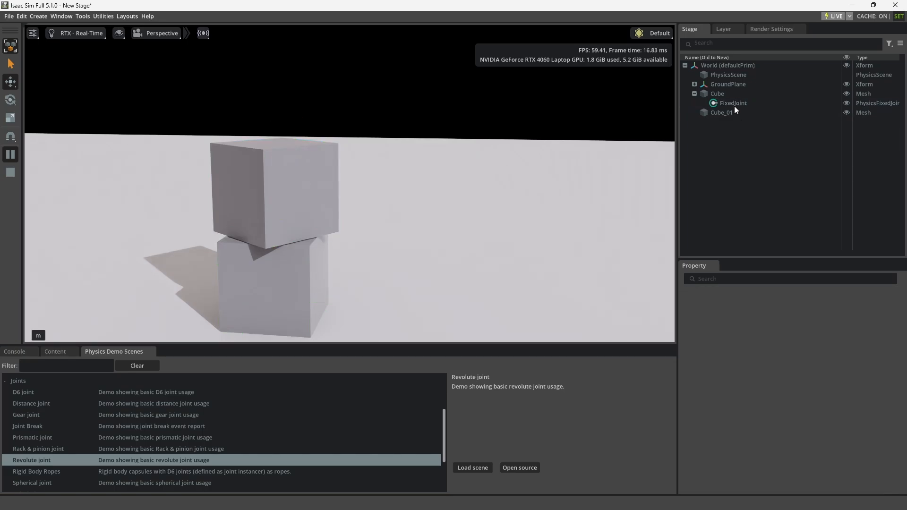
{"action": "left_click", "coordinate": [283, 171]}
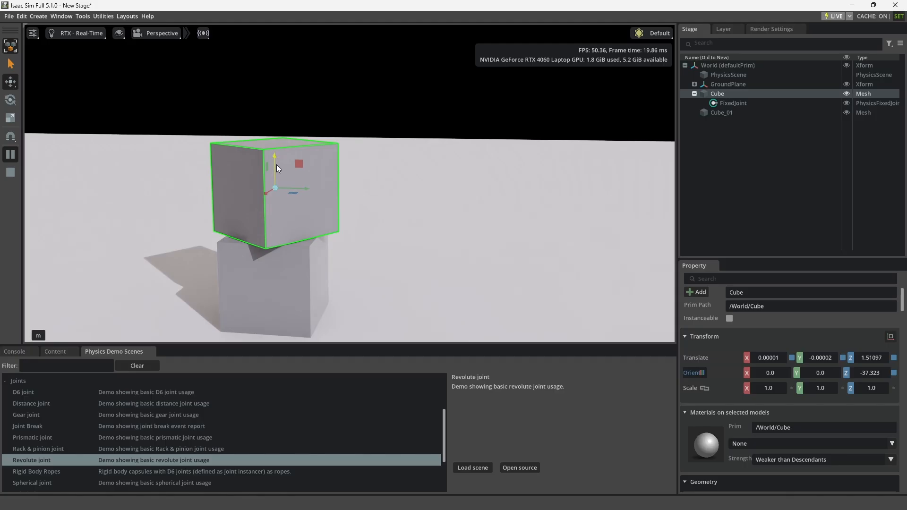
{"action": "left_click_drag", "start_coordinate": [276, 164], "coordinate": [370, 27]}
{"action": "scroll", "coordinate": [293, 189], "scroll_direction": "down", "scroll_amount": 5}
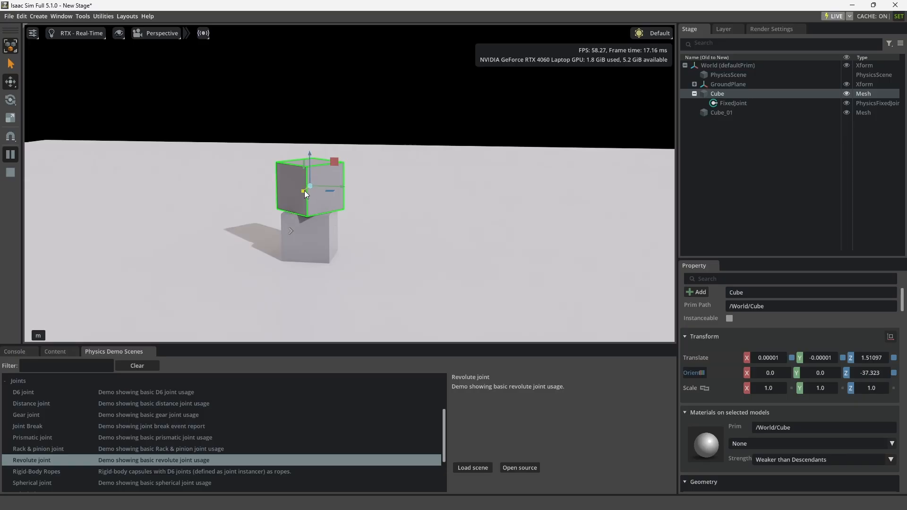
{"action": "left_click_drag", "start_coordinate": [304, 190], "coordinate": [317, 47]}
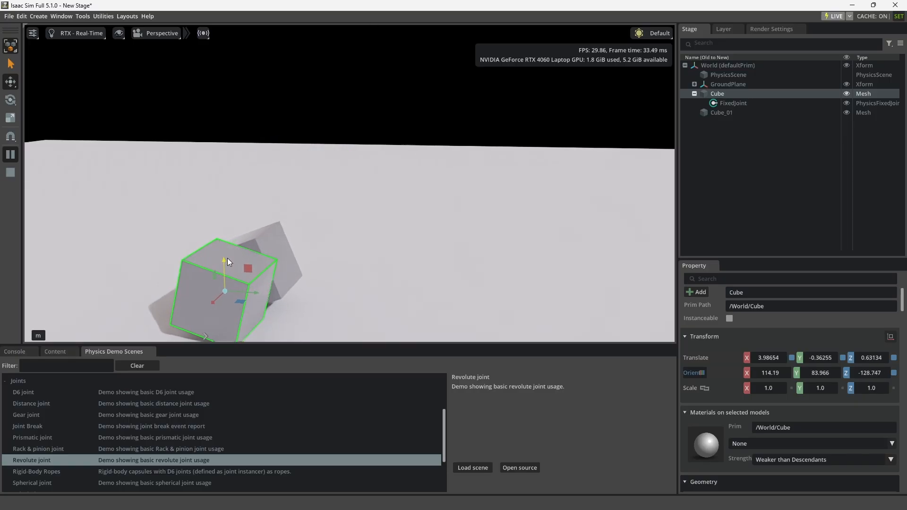
{"action": "left_click_drag", "start_coordinate": [225, 259], "coordinate": [487, 72]}
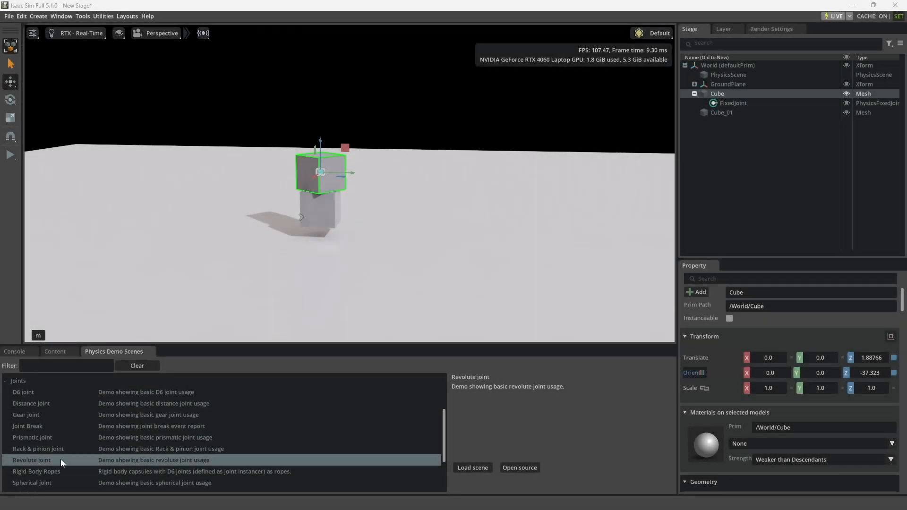
Load the Revolute joint demo scene without saving the current stage.
{"action": "double_click", "coordinate": [60, 459]}
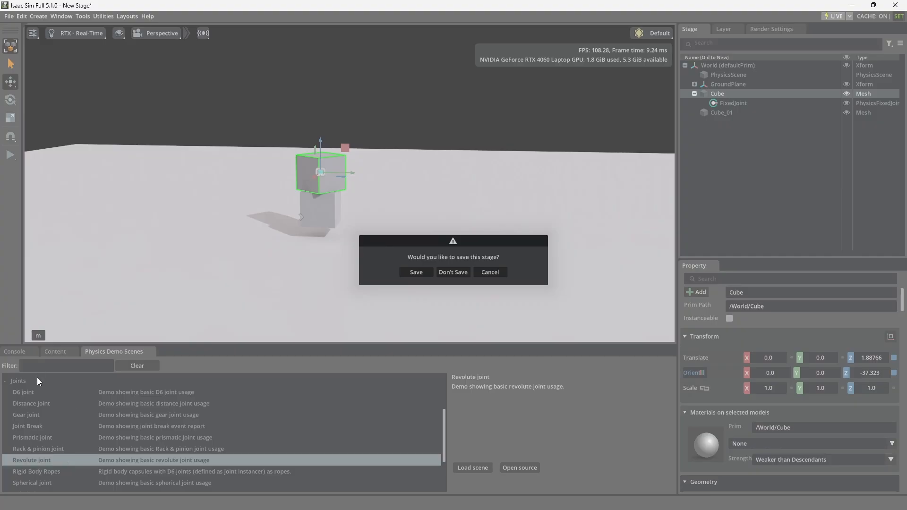
{"action": "left_click", "coordinate": [457, 273]}
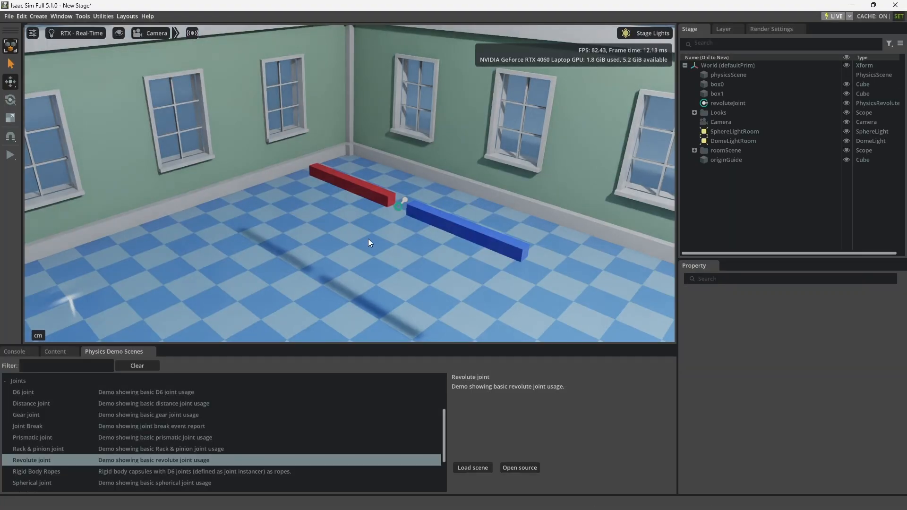
Select revoluteJoint between the red and blue bars and examine its attachments and rotation limits in the viewport.
{"action": "scroll", "coordinate": [369, 228], "scroll_direction": "down", "scroll_amount": 5}
{"action": "scroll", "coordinate": [360, 237], "scroll_direction": "up", "scroll_amount": 6}
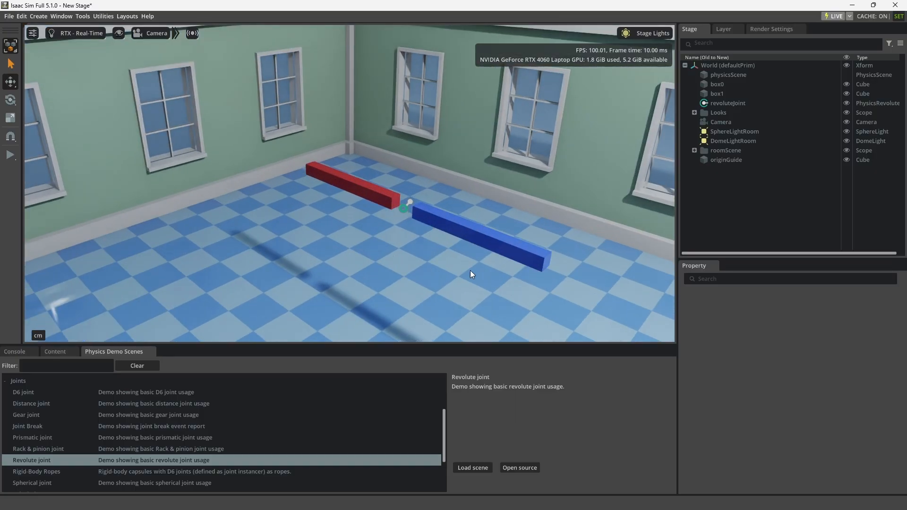
{"action": "middle_click_drag", "start_coordinate": [468, 270], "coordinate": [534, 254]}
{"action": "scroll", "coordinate": [387, 228], "scroll_direction": "up", "scroll_amount": 2}
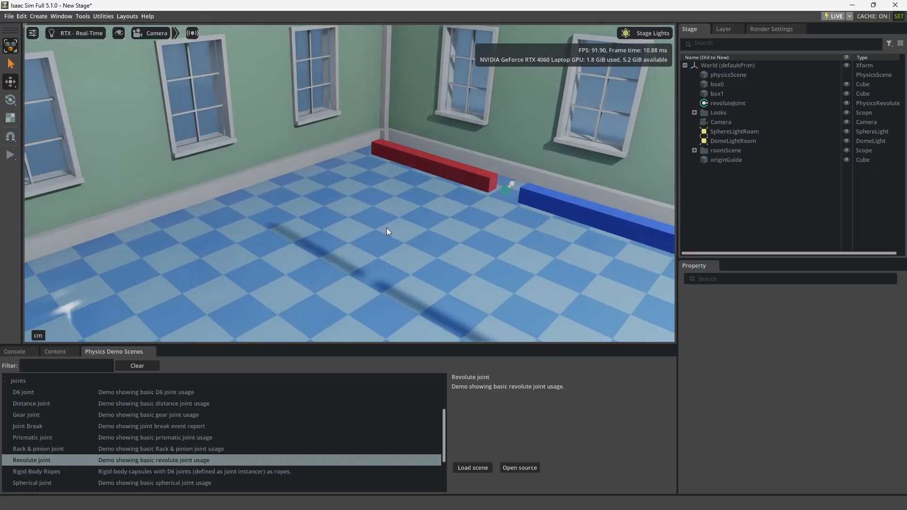
{"action": "right_click_drag", "start_coordinate": [386, 227], "coordinate": [452, 233]}
{"action": "middle_click_drag", "start_coordinate": [455, 239], "coordinate": [434, 242]}
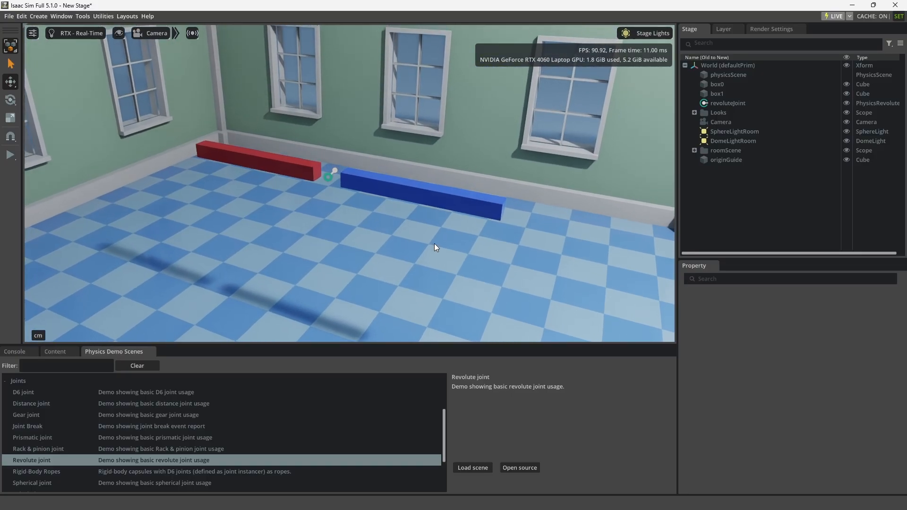
{"action": "left_click", "coordinate": [739, 103]}
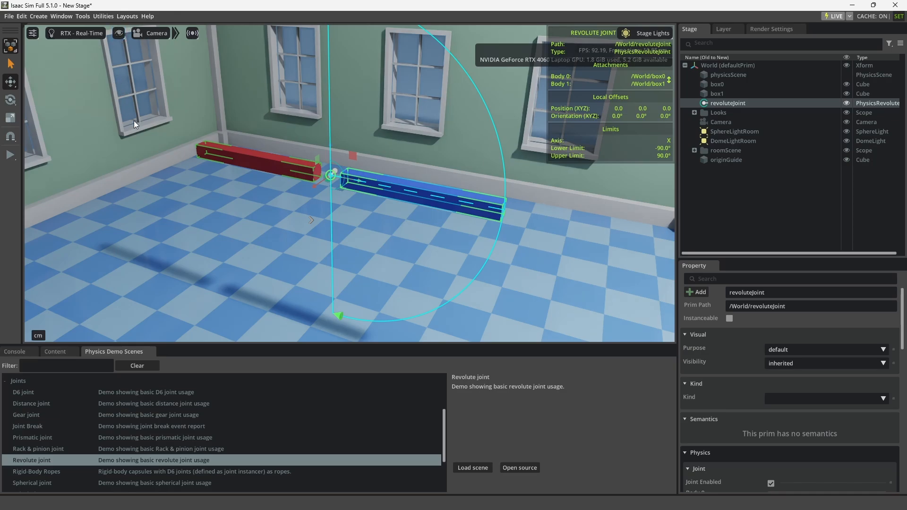
{"action": "middle_click_drag", "start_coordinate": [152, 126], "coordinate": [141, 145]}
{"action": "scroll", "coordinate": [140, 144], "scroll_direction": "down", "scroll_amount": 2}
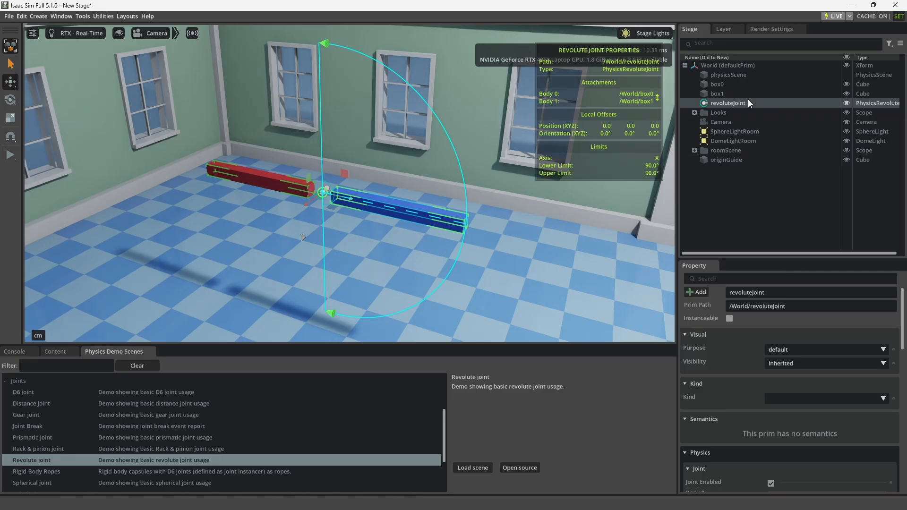
Try the revolute joint's rotation axis on Y and on Z to compare the limit arcs in the viewport.
{"action": "scroll", "coordinate": [741, 385], "scroll_direction": "down", "scroll_amount": 8}
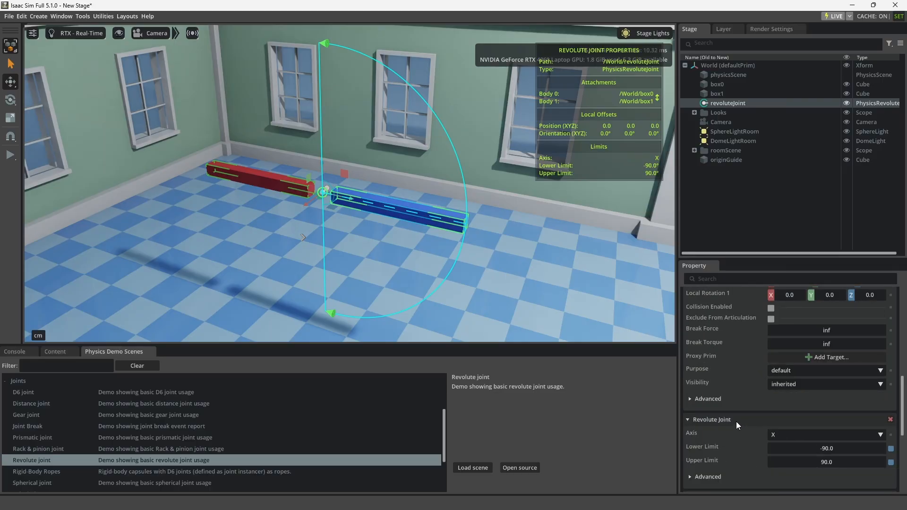
{"action": "left_click", "coordinate": [801, 435]}
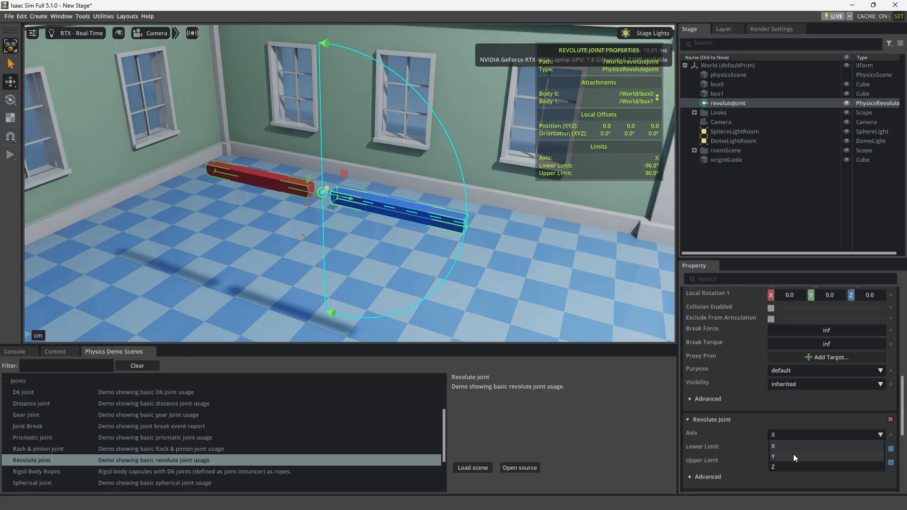
{"action": "left_click", "coordinate": [793, 458]}
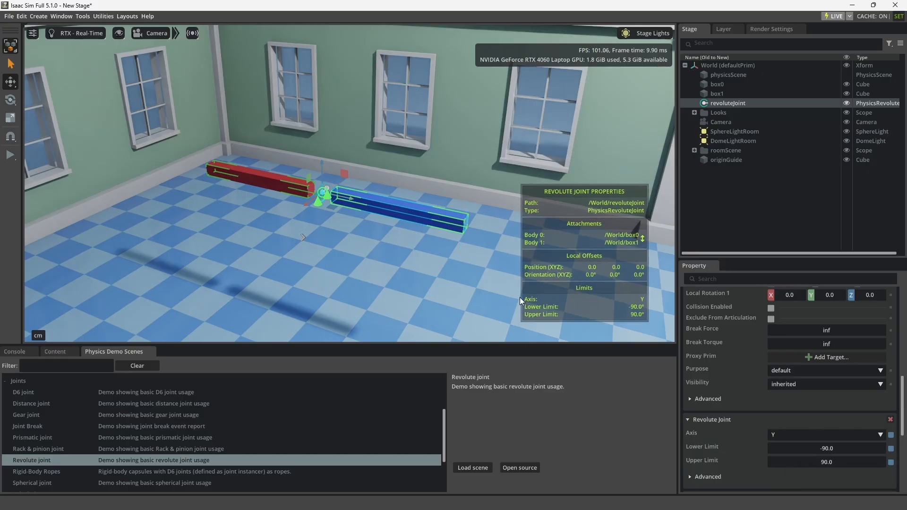
{"action": "left_click", "coordinate": [796, 435]}
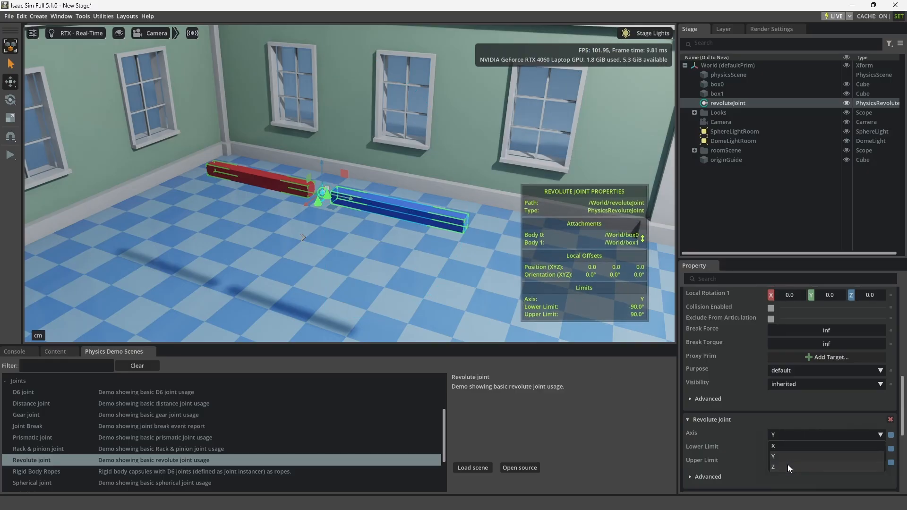
{"action": "left_click", "coordinate": [787, 463]}
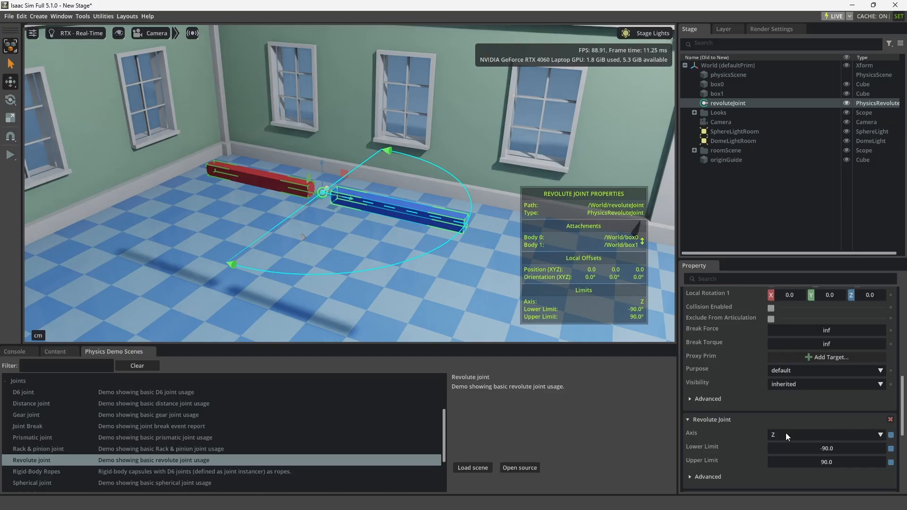
Set the revolute joint's axis to Y and briefly run the simulation to test the blue bar's rotation close up.
{"action": "left_click", "coordinate": [786, 434]}
{"action": "left_click", "coordinate": [783, 455]}
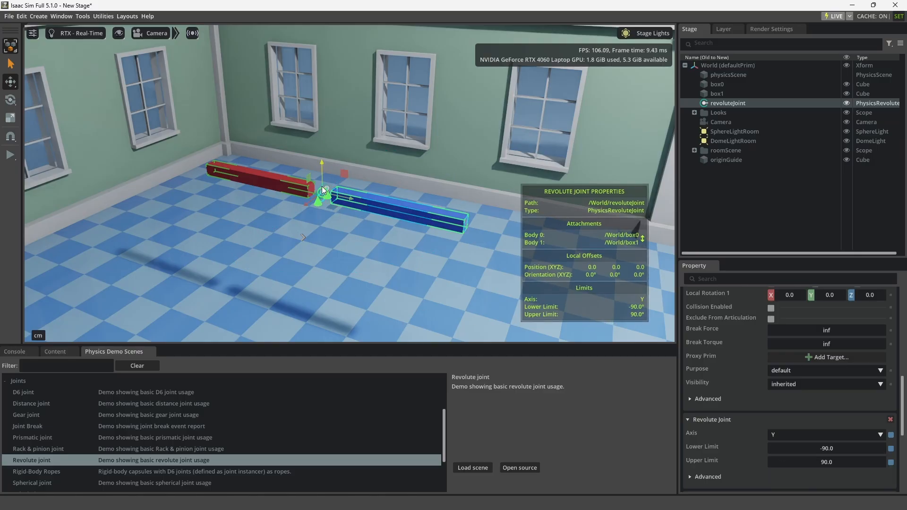
{"action": "middle_click_drag", "start_coordinate": [325, 179], "coordinate": [311, 168]}
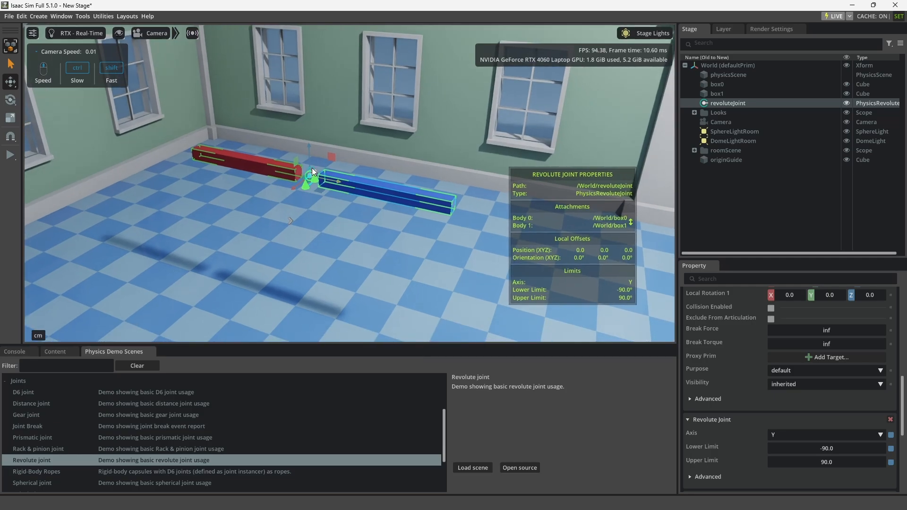
{"action": "scroll", "coordinate": [317, 155], "scroll_direction": "up", "scroll_amount": 5}
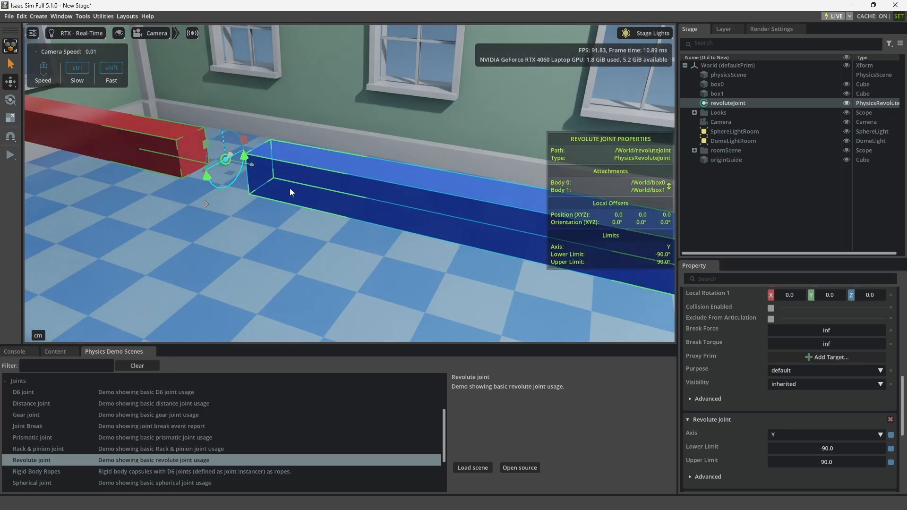
{"action": "middle_click_drag", "start_coordinate": [231, 213], "coordinate": [327, 205]}
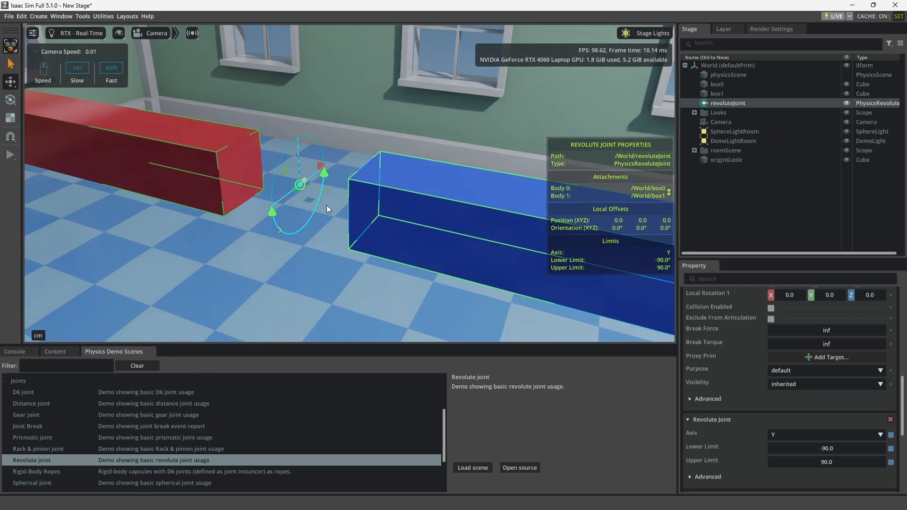
{"action": "left_click", "coordinate": [10, 154]}
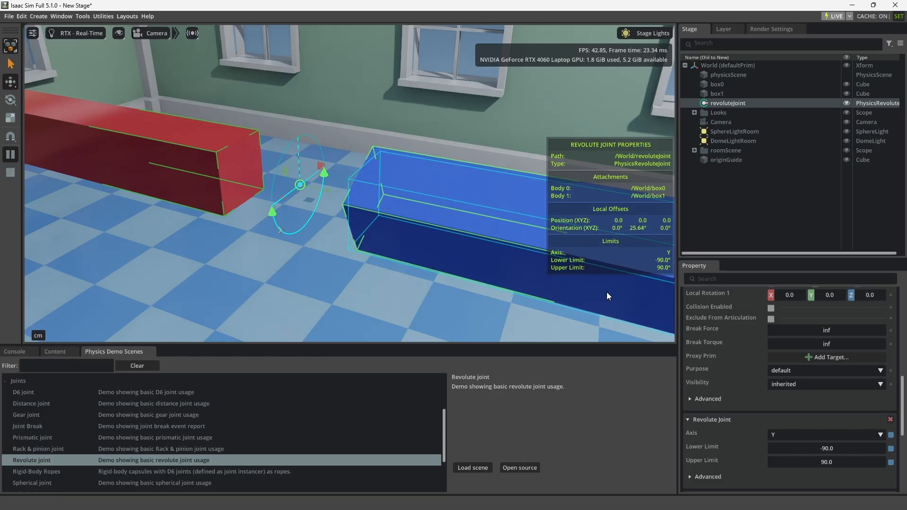
{"action": "left_click", "coordinate": [10, 173]}
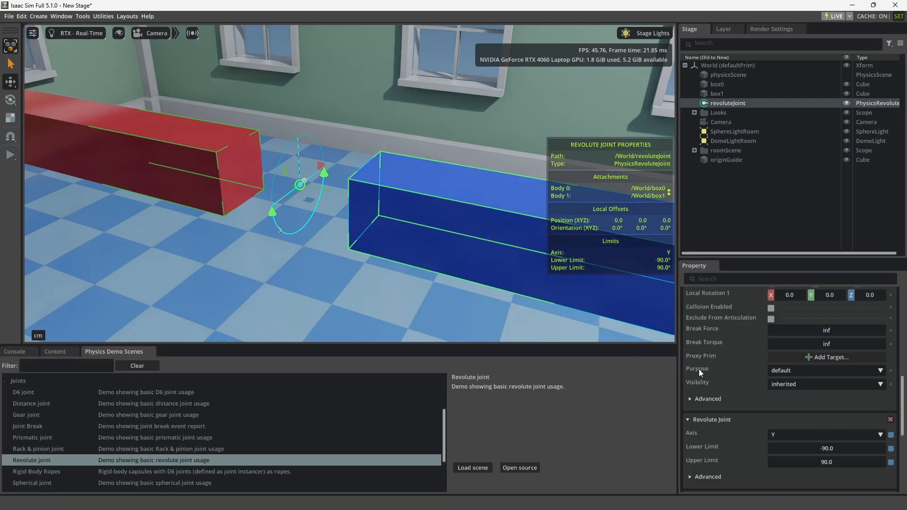
Set the revolute joint's axis to X, run the simulation while examining the angular drive settings, and stop it.
{"action": "left_click", "coordinate": [798, 434]}
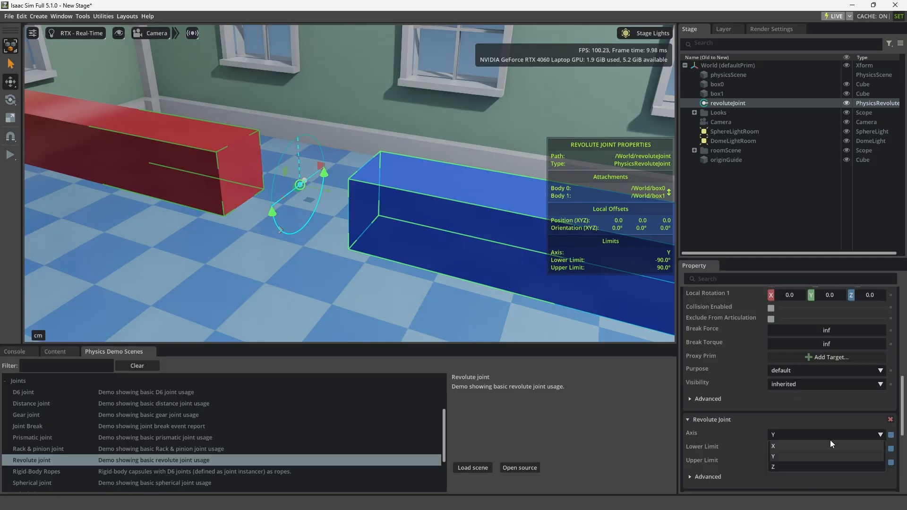
{"action": "left_click", "coordinate": [881, 445]}
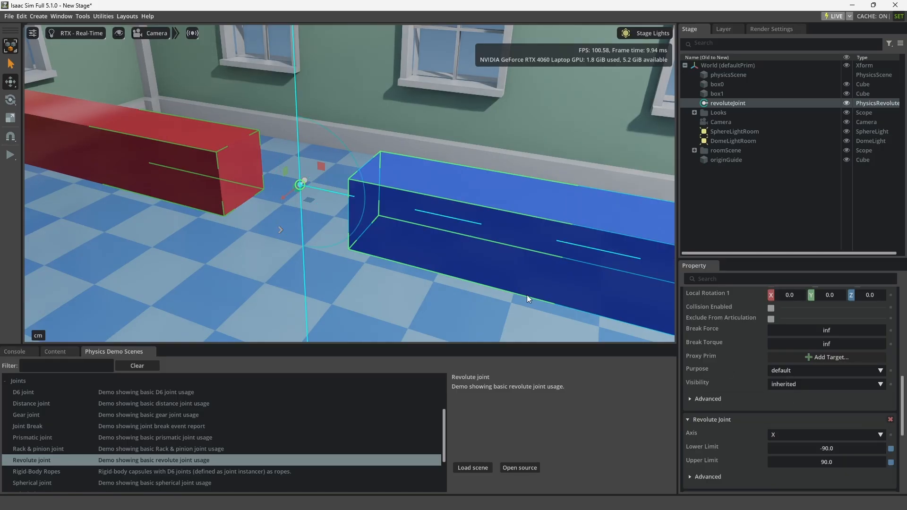
{"action": "scroll", "coordinate": [291, 202], "scroll_direction": "down", "scroll_amount": 5}
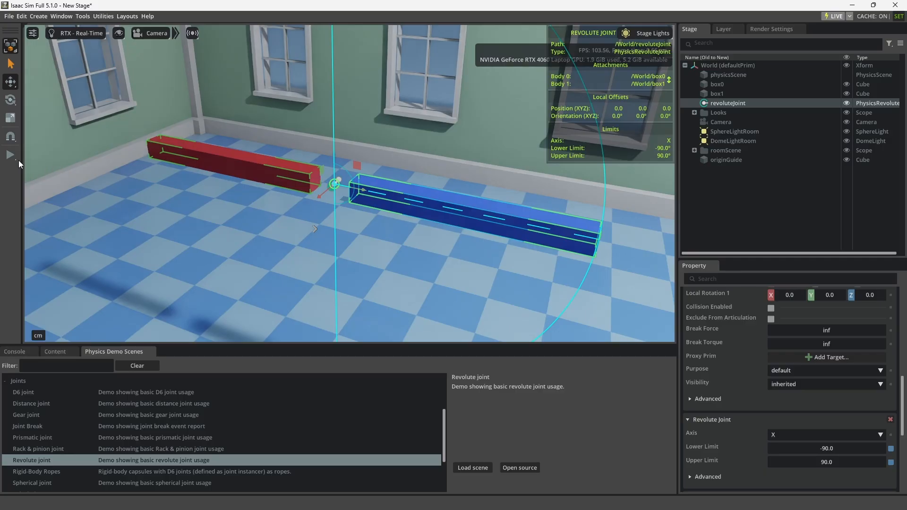
{"action": "left_click", "coordinate": [10, 156]}
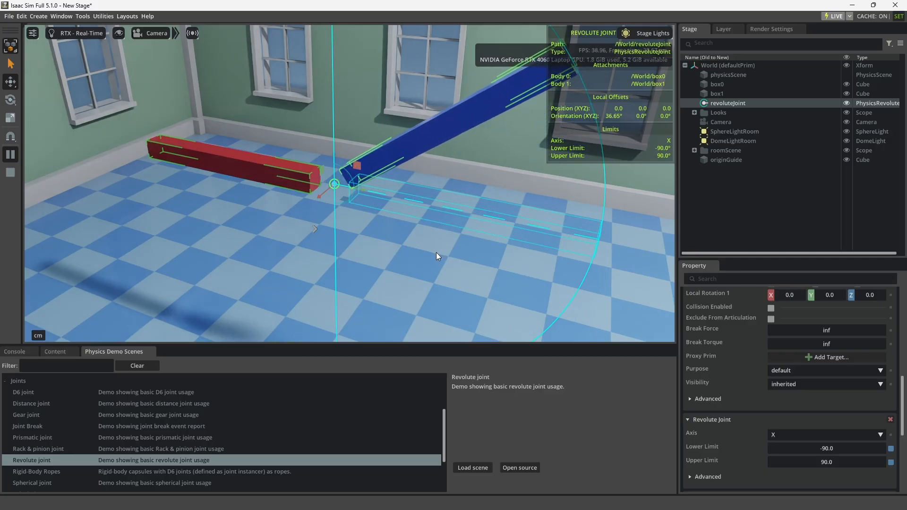
{"action": "scroll", "coordinate": [729, 385], "scroll_direction": "down", "scroll_amount": 3}
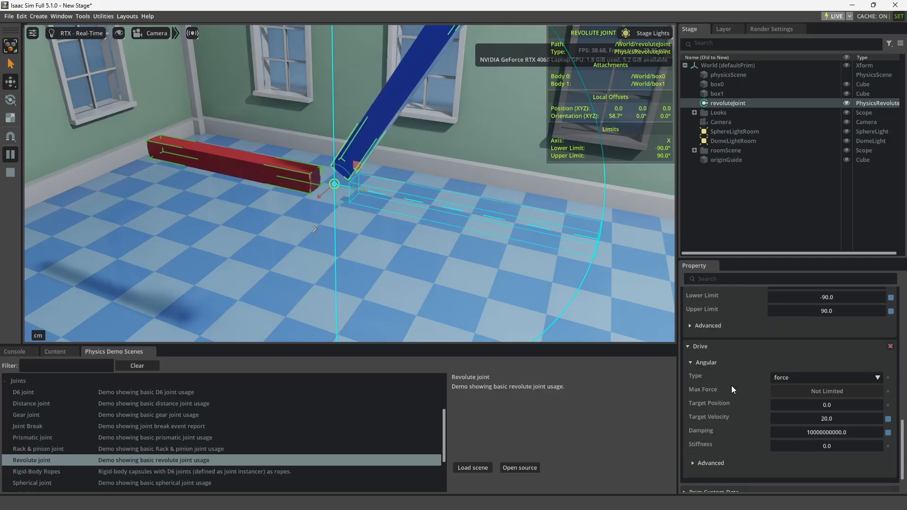
{"action": "scroll", "coordinate": [731, 386], "scroll_direction": "down", "scroll_amount": 2}
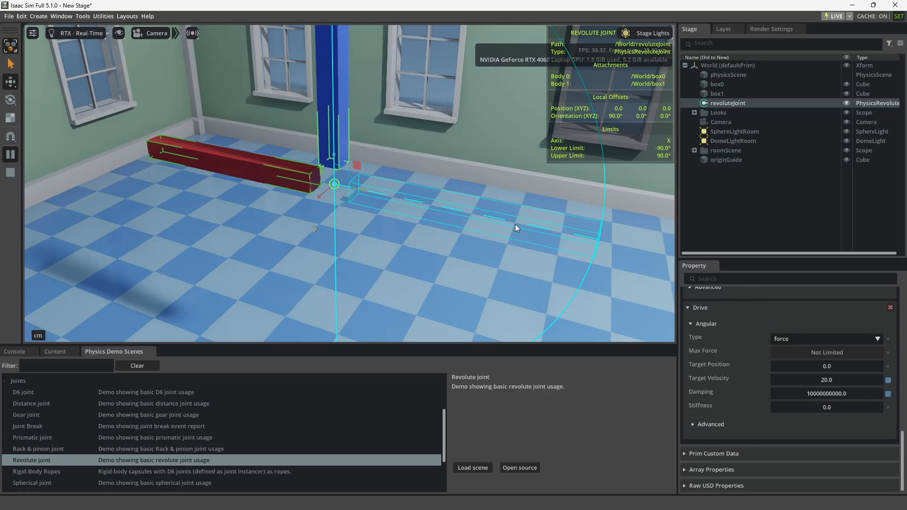
{"action": "left_click", "coordinate": [11, 172]}
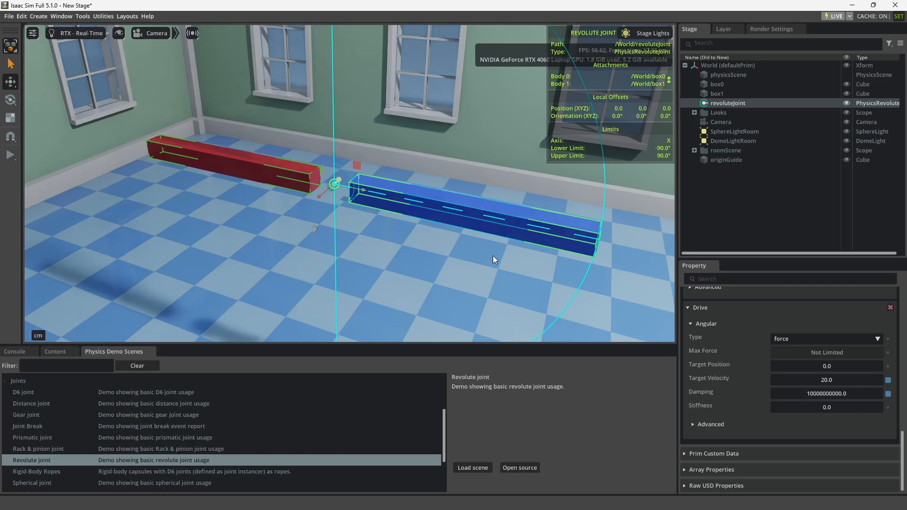
Set the revolute joint's axis to Z, run the simulation to test the bar's rotation, and stop it.
{"action": "scroll", "coordinate": [759, 361], "scroll_direction": "up", "scroll_amount": 3}
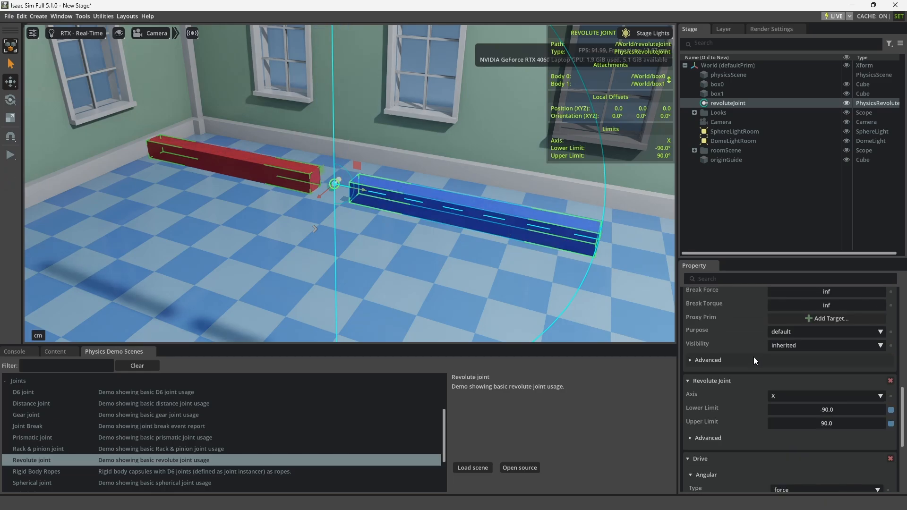
{"action": "left_click", "coordinate": [805, 395]}
{"action": "left_click", "coordinate": [805, 426]}
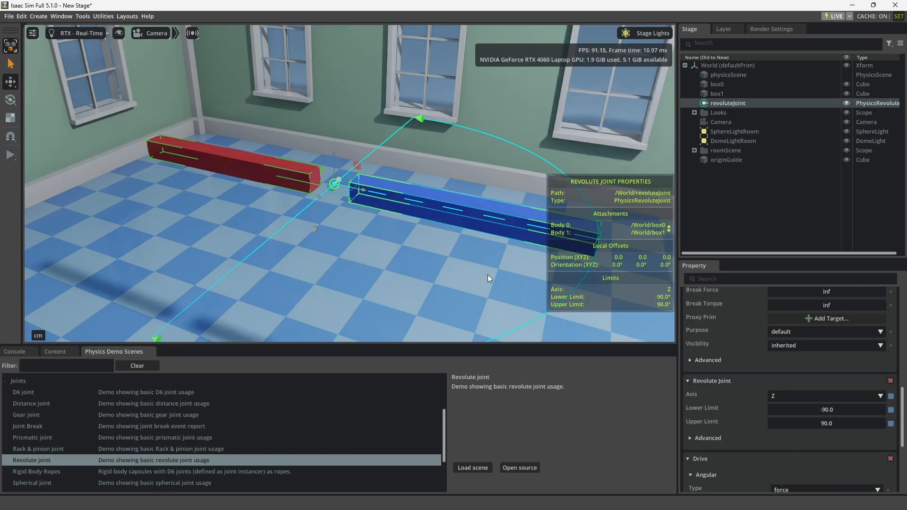
{"action": "left_click", "coordinate": [10, 155]}
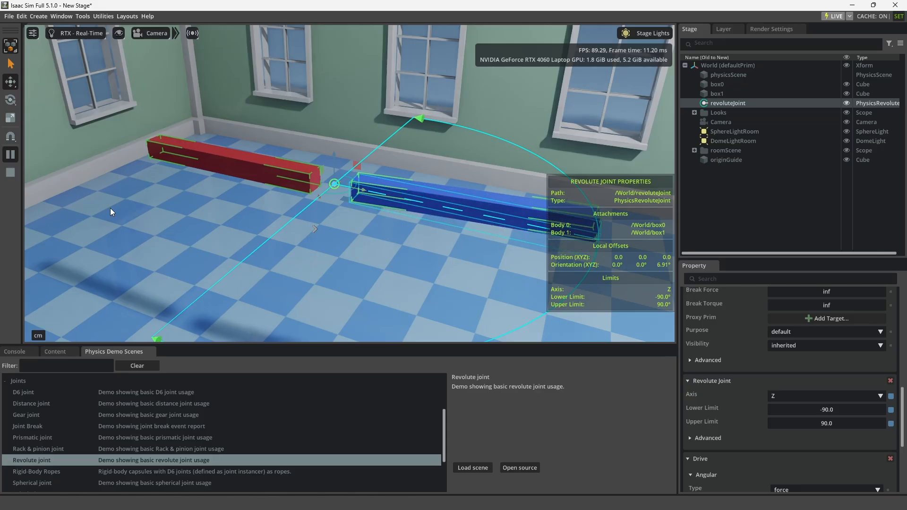
{"action": "left_click", "coordinate": [12, 174]}
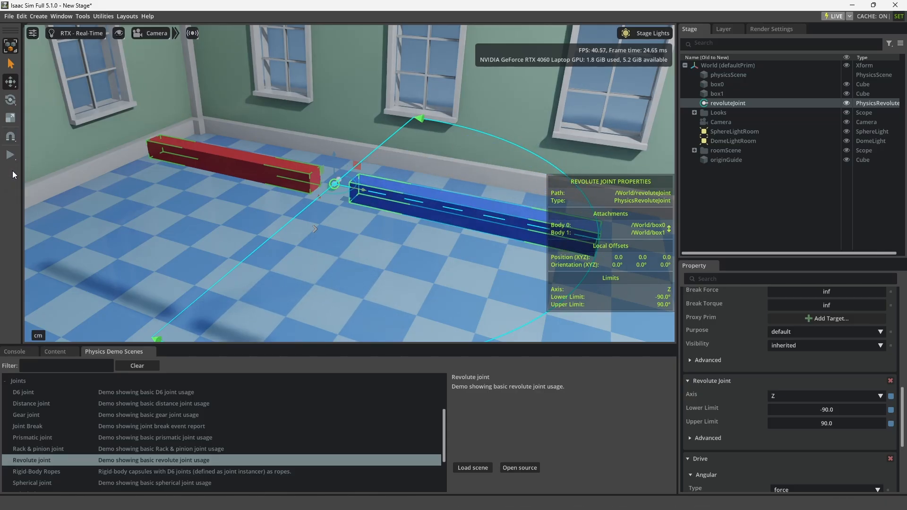
Set the revolute joint's axis back to X and examine the joint's pivot between the red and blue bars.
{"action": "left_click", "coordinate": [840, 395]}
{"action": "left_click", "coordinate": [816, 407]}
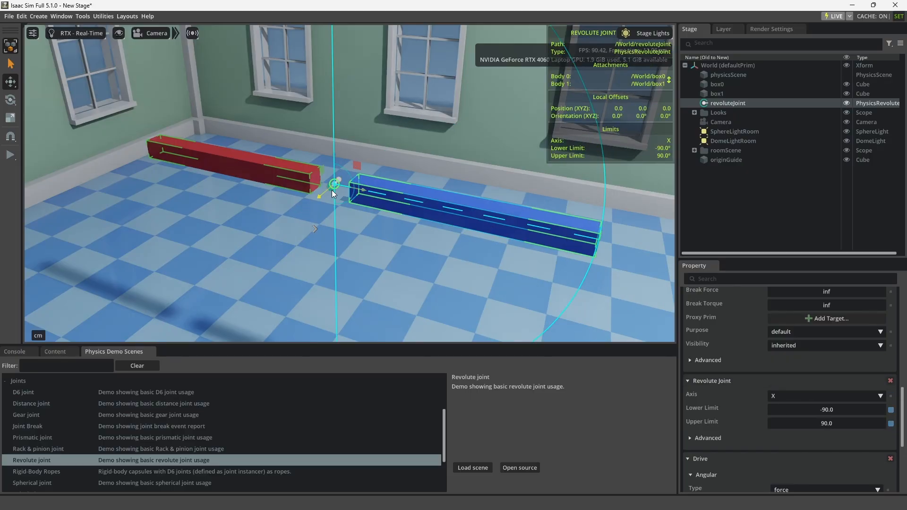
{"action": "scroll", "coordinate": [331, 190], "scroll_direction": "up", "scroll_amount": 5}
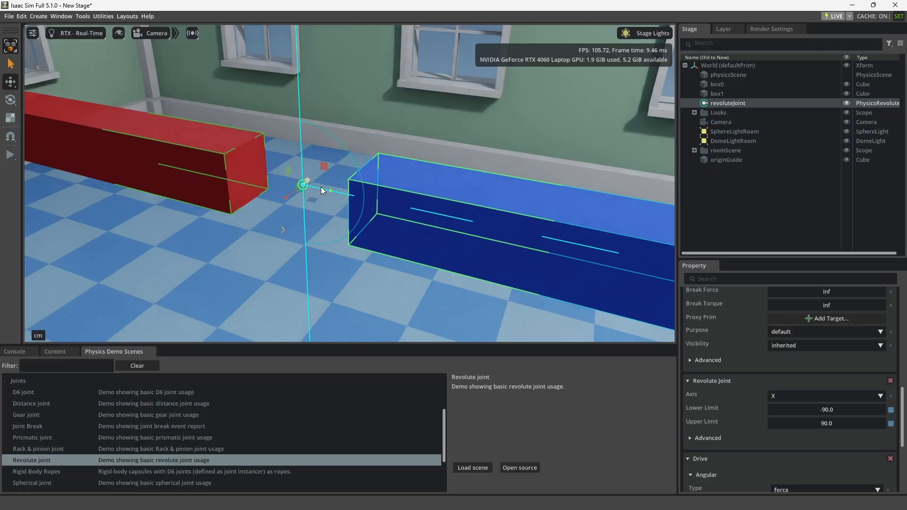
{"action": "mouse_move", "coordinate": [317, 236]}
{"action": "right_mouse_down"}
{"action": "mouse_move", "coordinate": [333, 239]}
{"action": "mouse_move", "coordinate": [320, 241]}
{"action": "right_mouse_up"}
{"action": "left_click", "coordinate": [873, 5]}
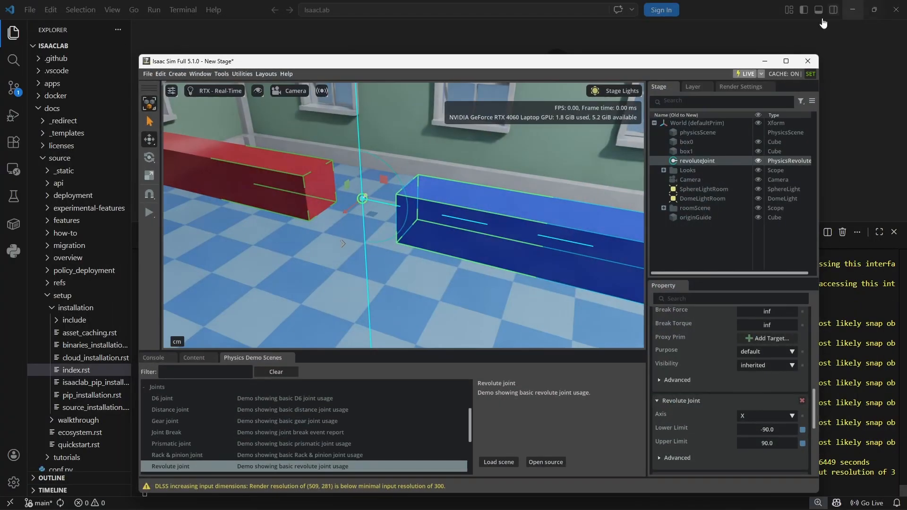
{"action": "left_click", "coordinate": [792, 56]}
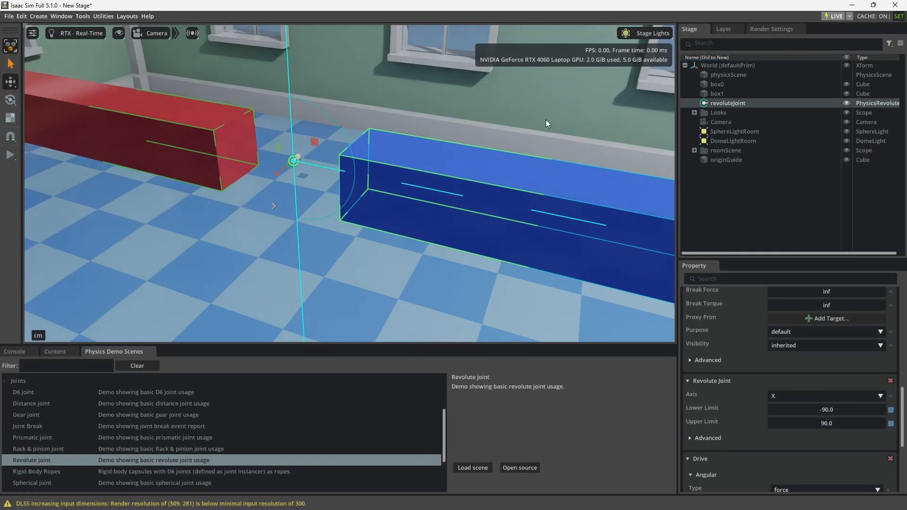
{"action": "middle_click_drag", "start_coordinate": [474, 112], "coordinate": [492, 111]}
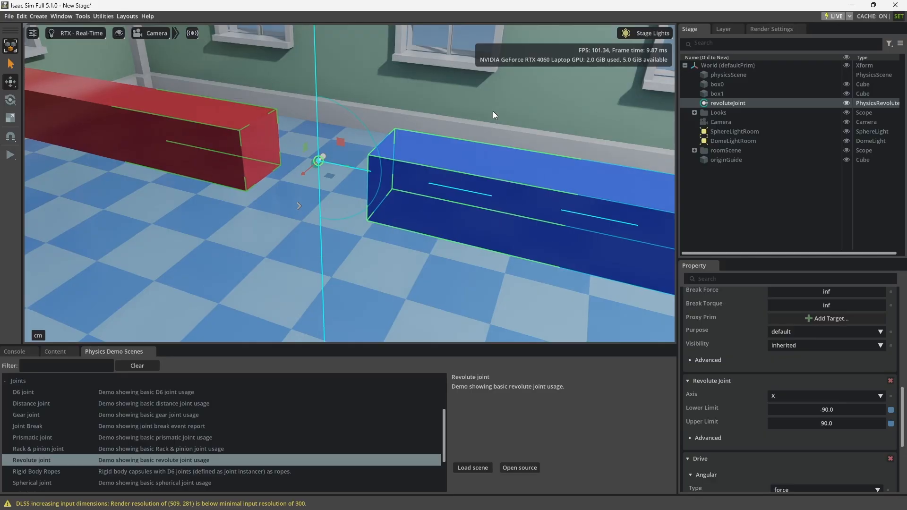
{"action": "scroll", "coordinate": [490, 118], "scroll_direction": "down", "scroll_amount": 4}
{"action": "scroll", "coordinate": [321, 222], "scroll_direction": "down", "scroll_amount": 6}
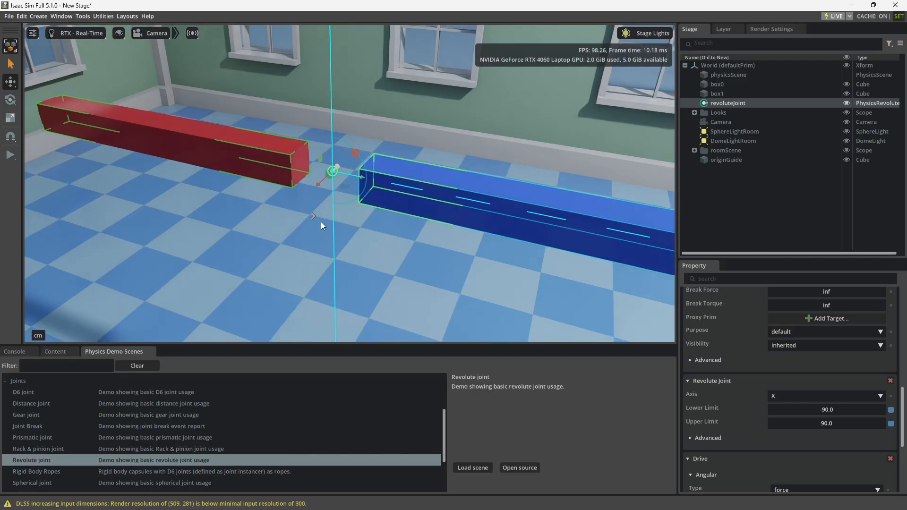
{"action": "left_click_drag", "start_coordinate": [332, 208], "coordinate": [408, 158], "text": "alt"}
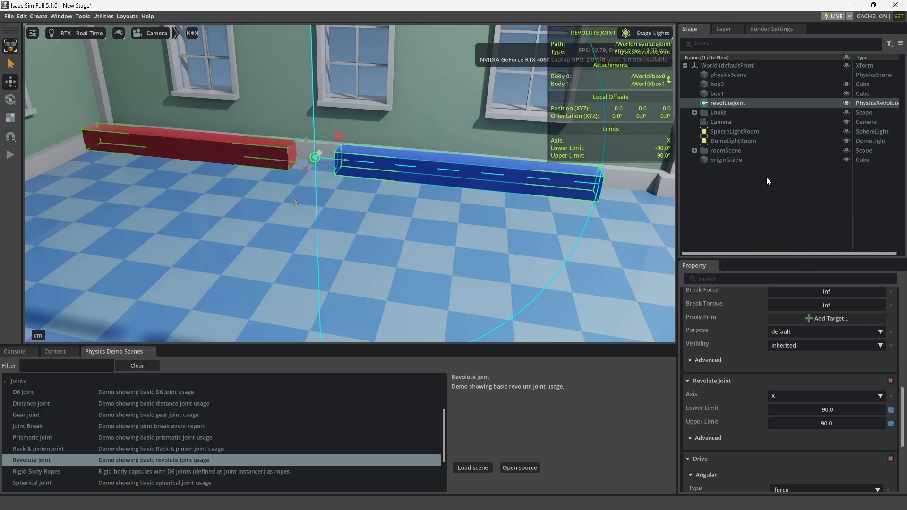
Compare the revolute joint's body targets and local positions with the transforms of box0 and box1.
{"action": "scroll", "coordinate": [747, 319], "scroll_direction": "up", "scroll_amount": 5}
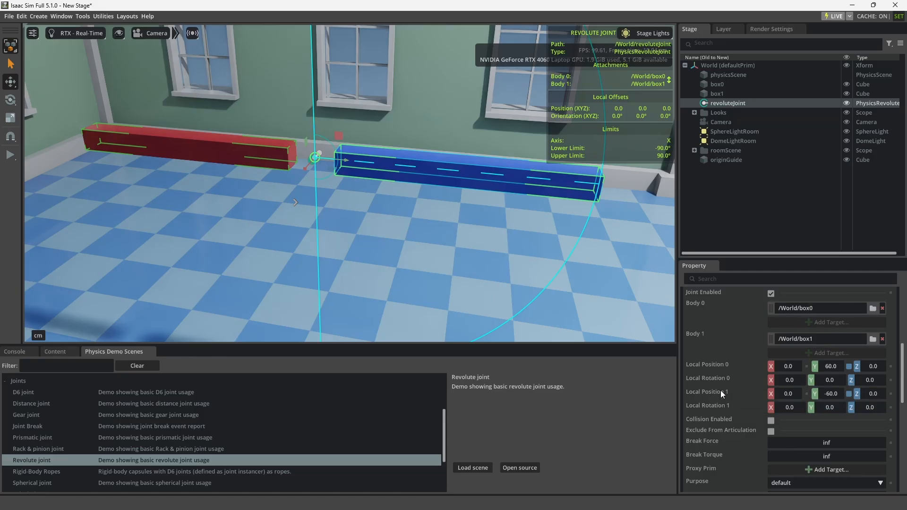
{"action": "right_click", "coordinate": [706, 395]}
{"action": "left_click", "coordinate": [706, 394]}
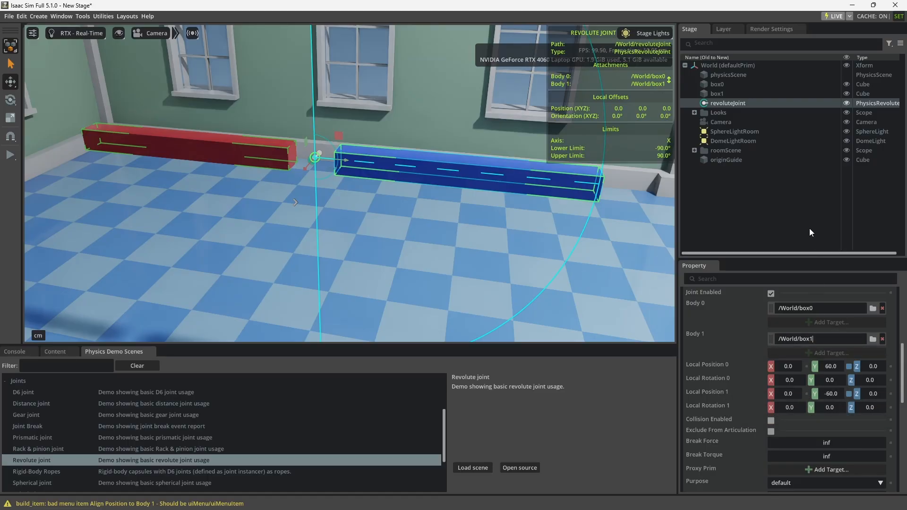
{"action": "left_click", "coordinate": [728, 93]}
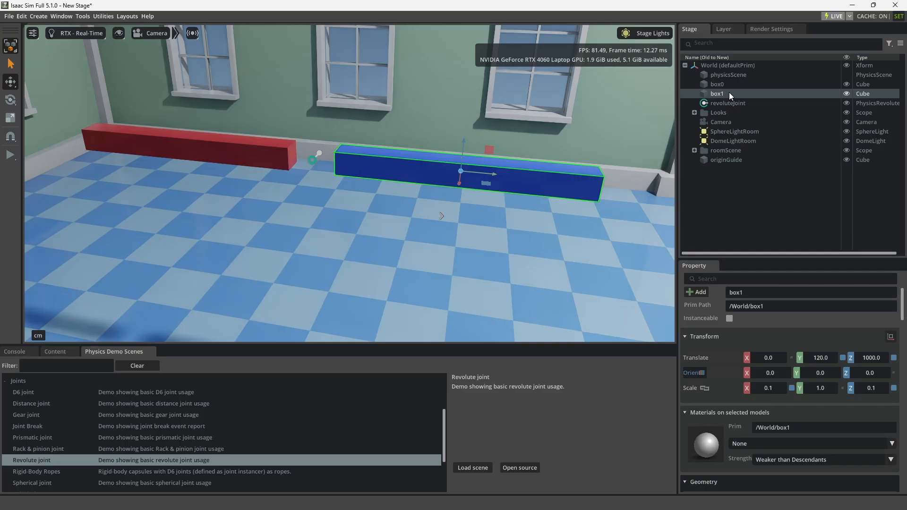
{"action": "left_click", "coordinate": [724, 85]}
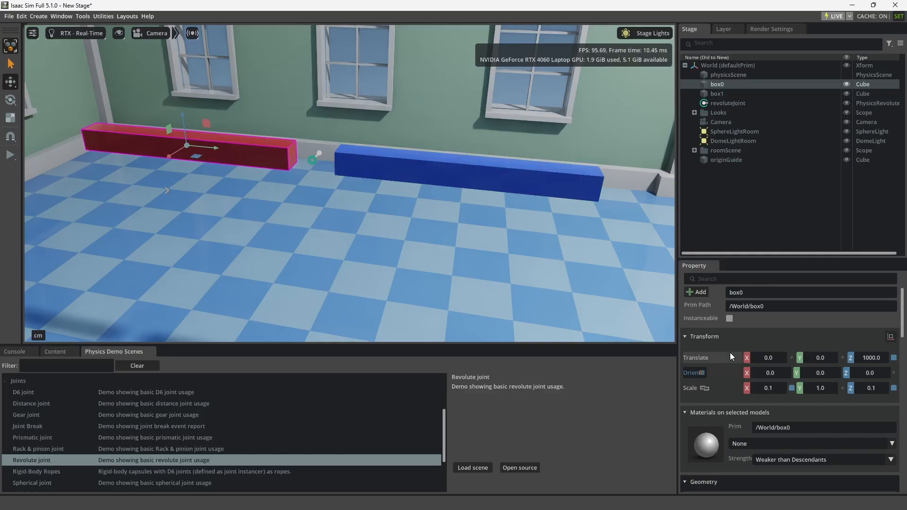
{"action": "left_click", "coordinate": [738, 102]}
{"action": "scroll", "coordinate": [754, 338], "scroll_direction": "down", "scroll_amount": 10}
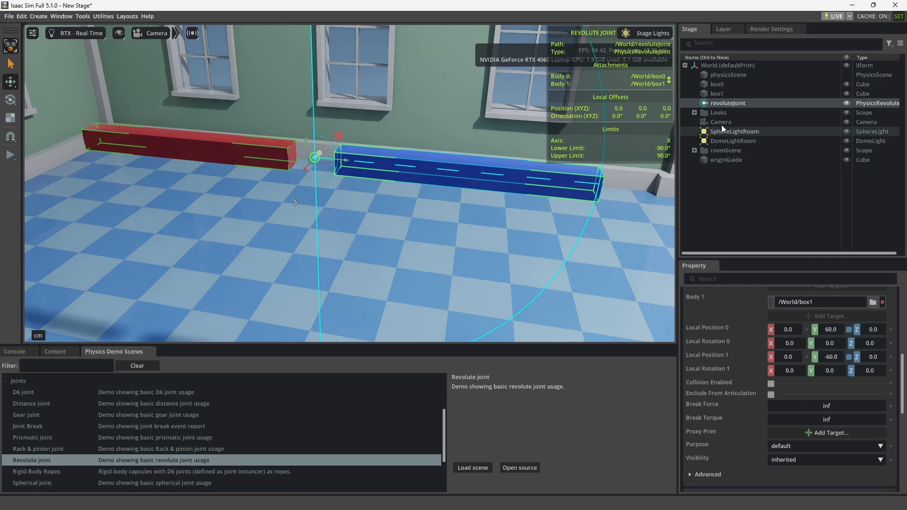
{"action": "left_click", "coordinate": [718, 92]}
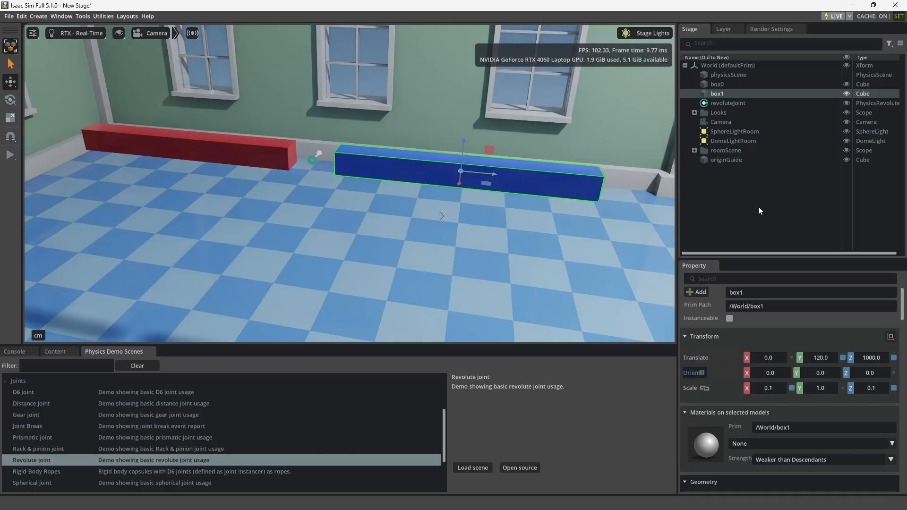
Set box1's Y translation to 102 to bring the blue bar close to the red one.
{"action": "mouse_move", "coordinate": [835, 362]}
{"action": "left_mouse_down"}
{"action": "mouse_move", "coordinate": [831, 354]}
{"action": "mouse_move", "coordinate": [758, 361]}
{"action": "mouse_move", "coordinate": [822, 356]}
{"action": "left_mouse_up"}
{"action": "double_click", "coordinate": [823, 357]}
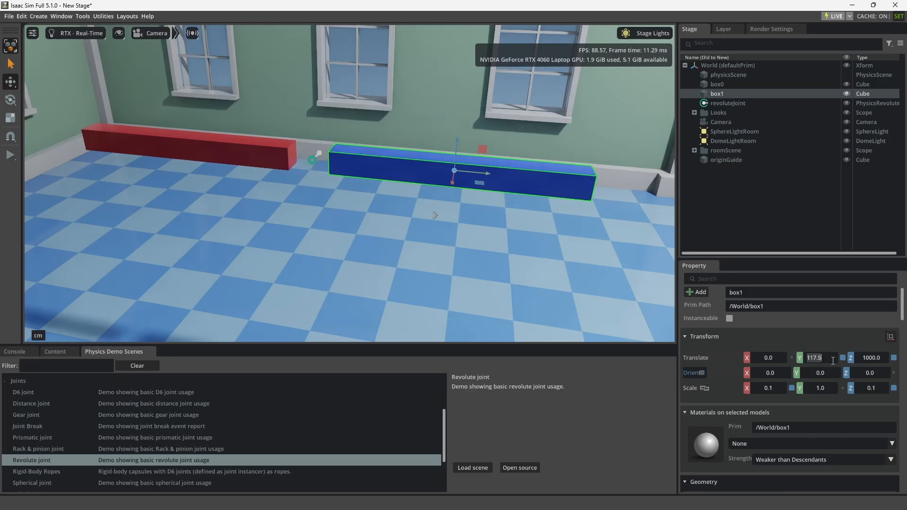
{"action": "type", "text": "100"}
{"action": "key", "text": "BackSpace"}
{"action": "key", "text": "BackSpace"}
{"action": "type", "text": "2"}
{"action": "key", "text": "Return"}
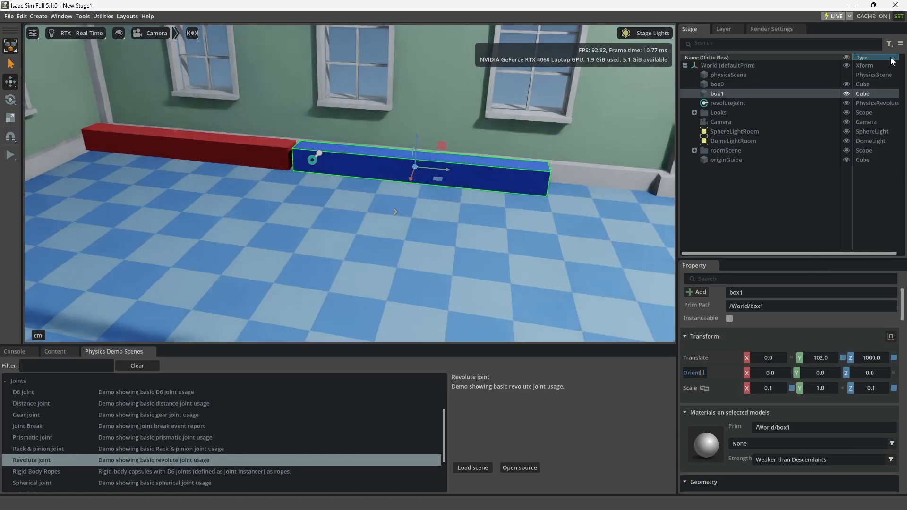
{"action": "left_click", "coordinate": [872, 5]}
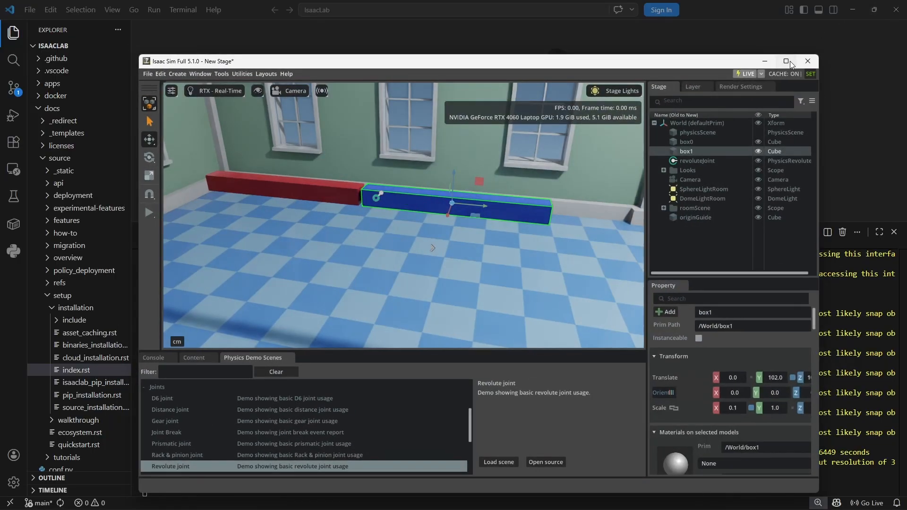
{"action": "left_click", "coordinate": [786, 61]}
Set the Y value of the revolute joint's Local Position 0 to 51.
{"action": "scroll", "coordinate": [292, 175], "scroll_direction": "up", "scroll_amount": 3}
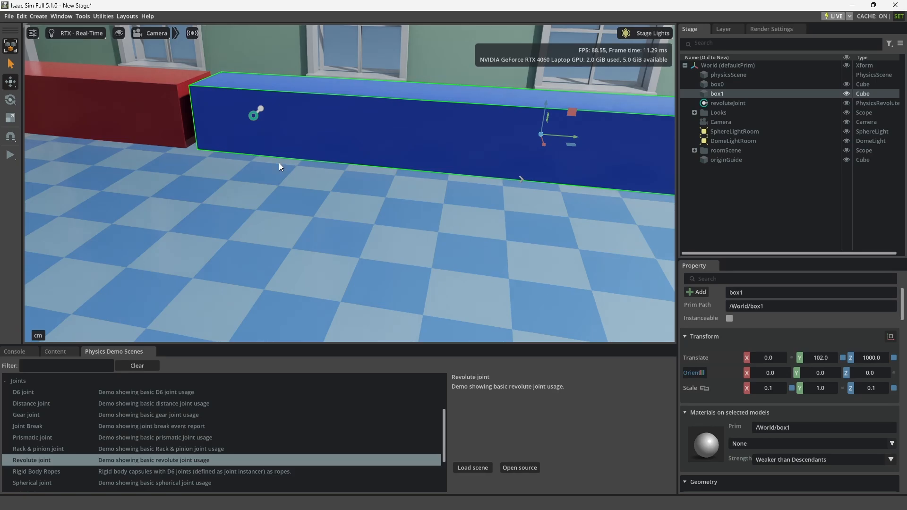
{"action": "scroll", "coordinate": [279, 162], "scroll_direction": "up", "scroll_amount": 3}
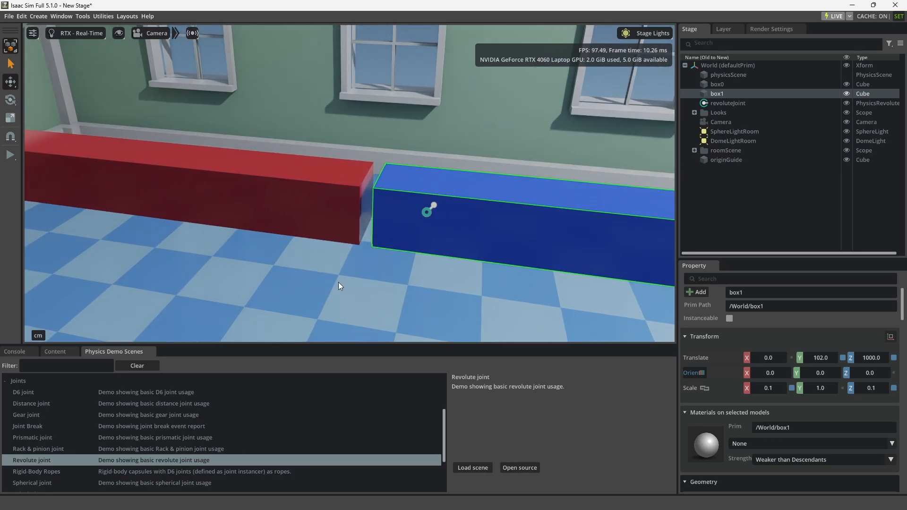
{"action": "right_click_drag", "start_coordinate": [341, 291], "coordinate": [359, 282]}
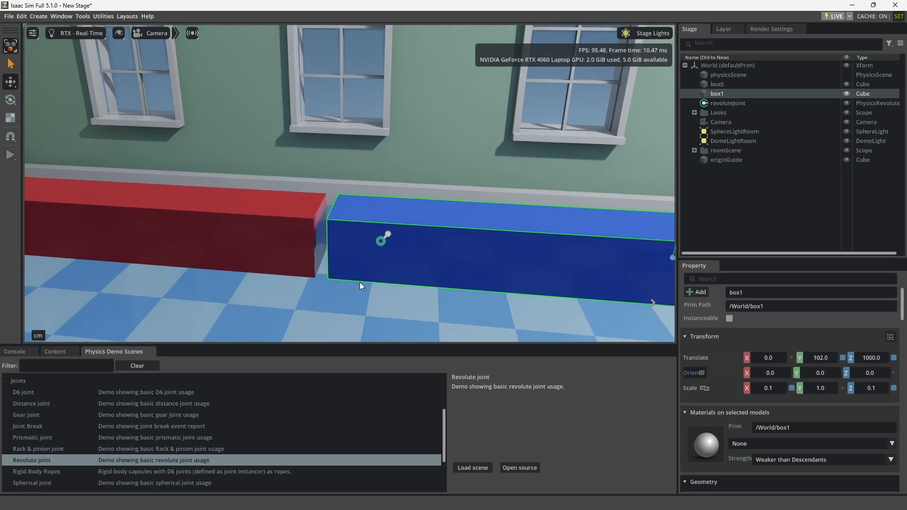
{"action": "middle_click_drag", "start_coordinate": [359, 282], "coordinate": [394, 254]}
{"action": "left_click", "coordinate": [715, 103]}
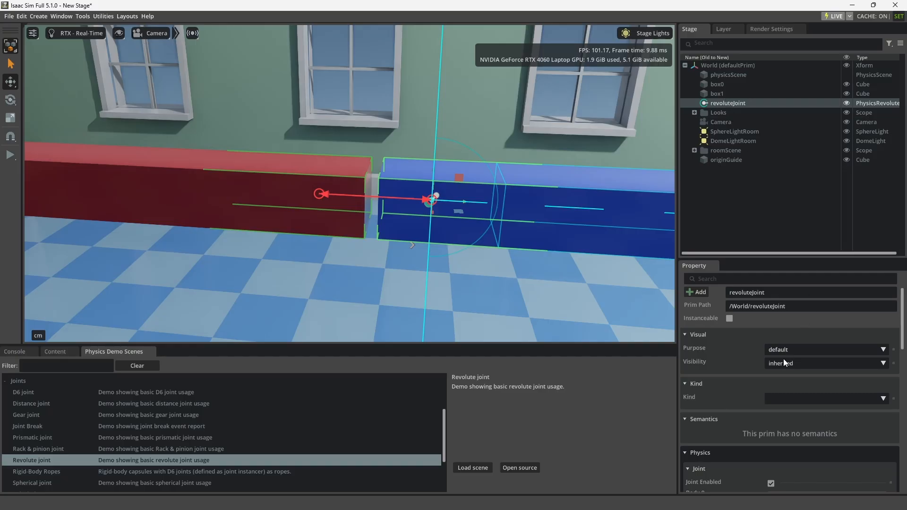
{"action": "scroll", "coordinate": [740, 364], "scroll_direction": "down", "scroll_amount": 5}
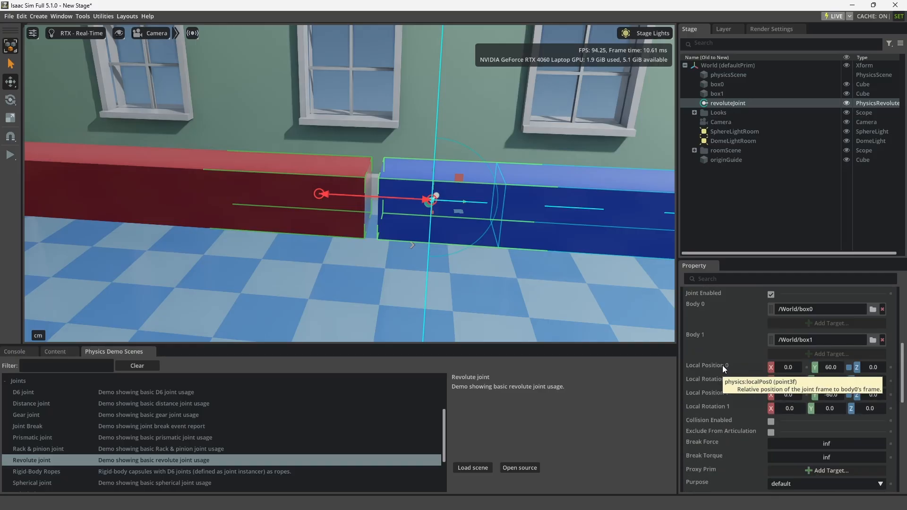
{"action": "left_click", "coordinate": [830, 370]}
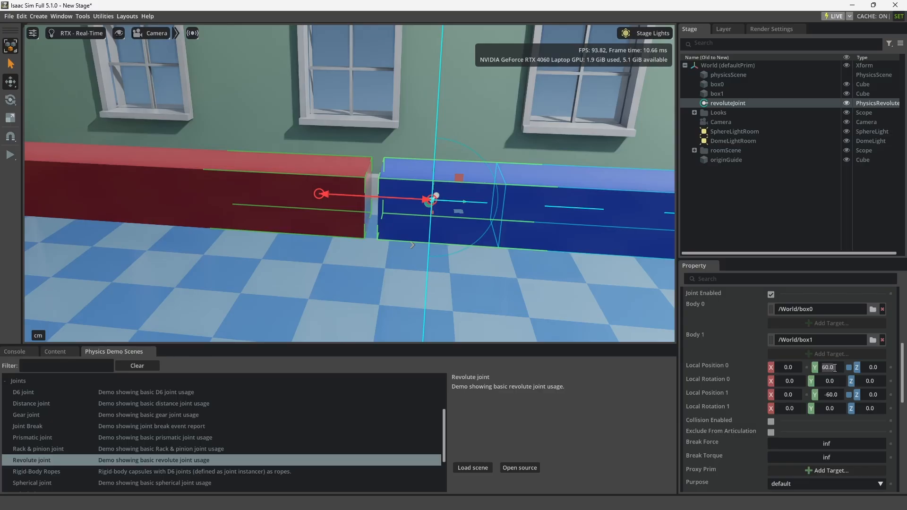
{"action": "type", "text": "51"}
{"action": "key", "text": "Return"}
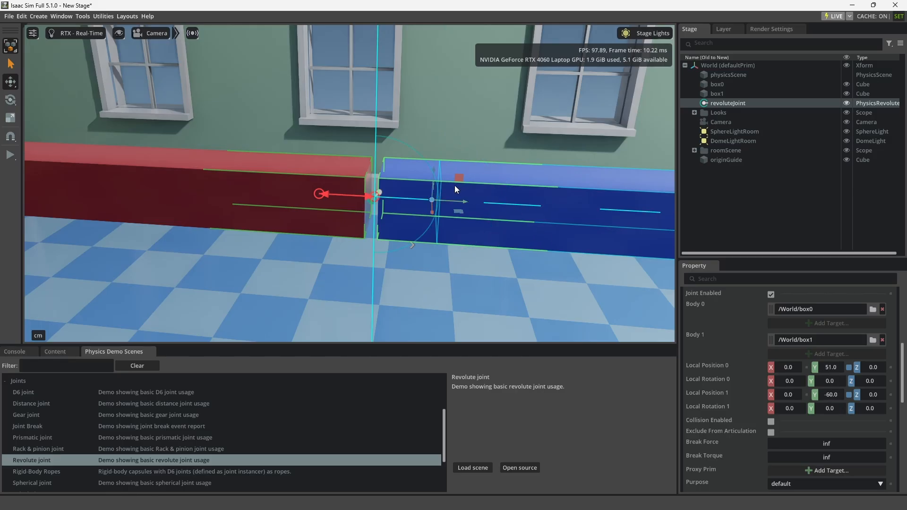
Try a Y value of -51 for the revolute joint's Local Position 1 and undo the change.
{"action": "scroll", "coordinate": [453, 190], "scroll_direction": "up", "scroll_amount": 2}
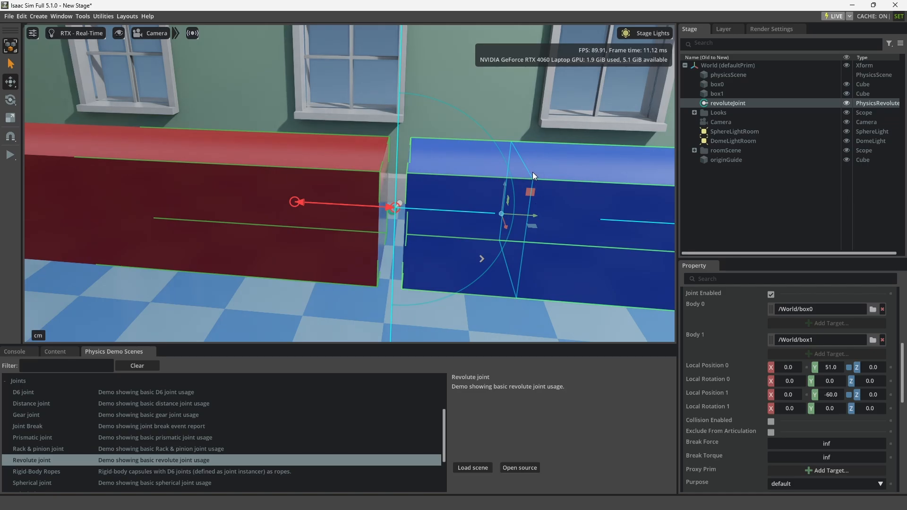
{"action": "double_click", "coordinate": [837, 393]}
{"action": "type", "text": "-51"}
{"action": "key", "text": "Return"}
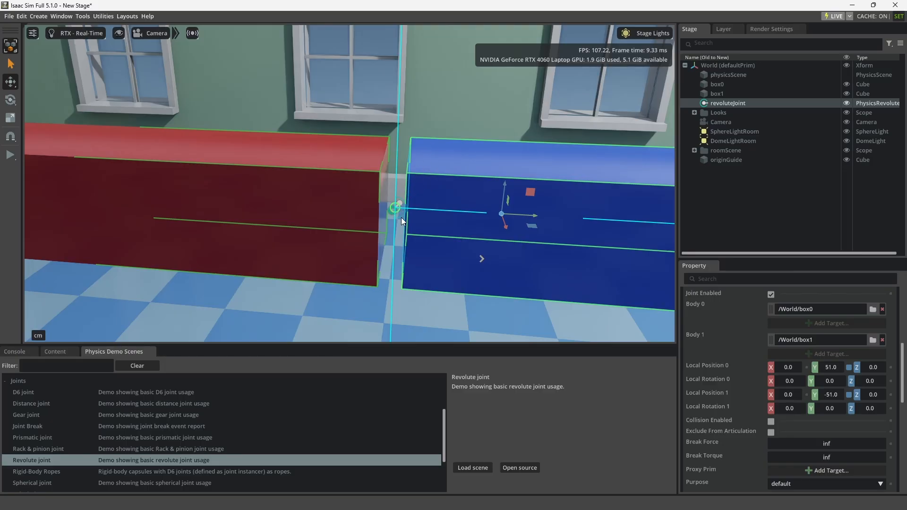
{"action": "key", "text": "ctrl+z"}
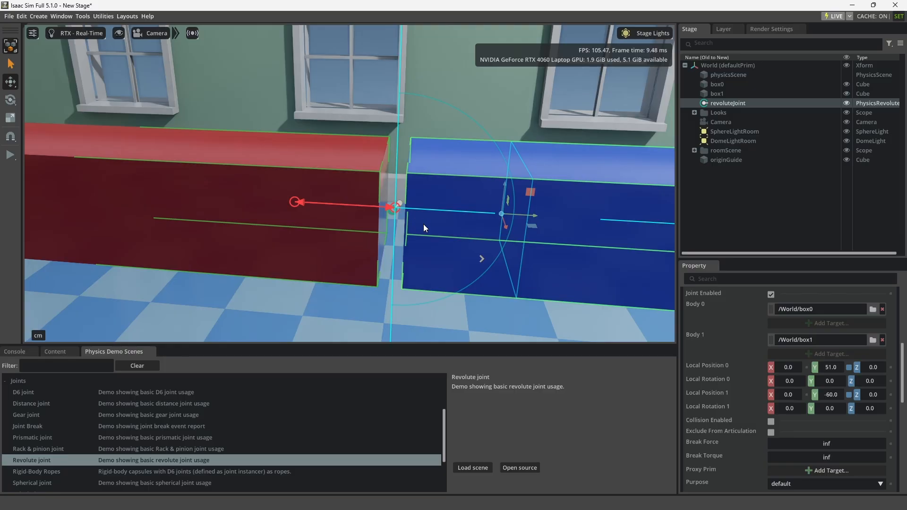
Run the simulation twice to test how the blue bar behaves with mismatched joint local positions, and stop it.
{"action": "left_click", "coordinate": [10, 154]}
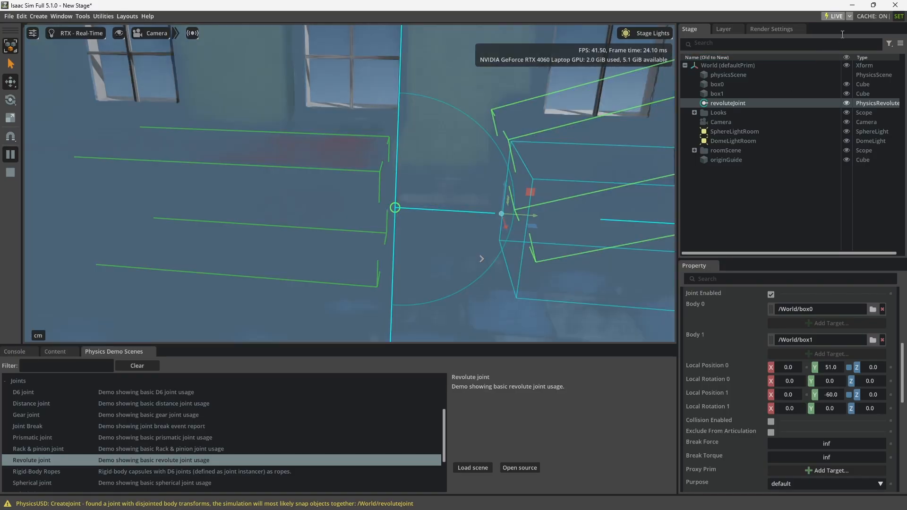
{"action": "left_click", "coordinate": [873, 6]}
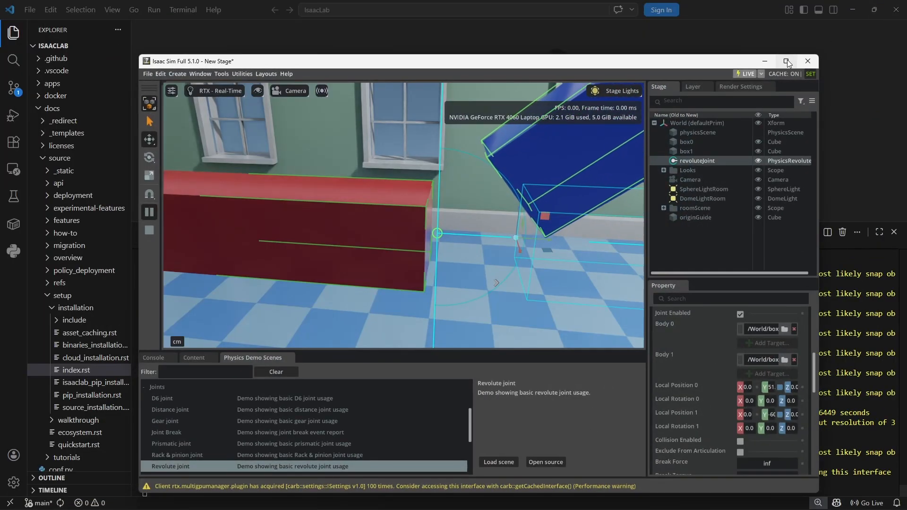
{"action": "left_click", "coordinate": [785, 61]}
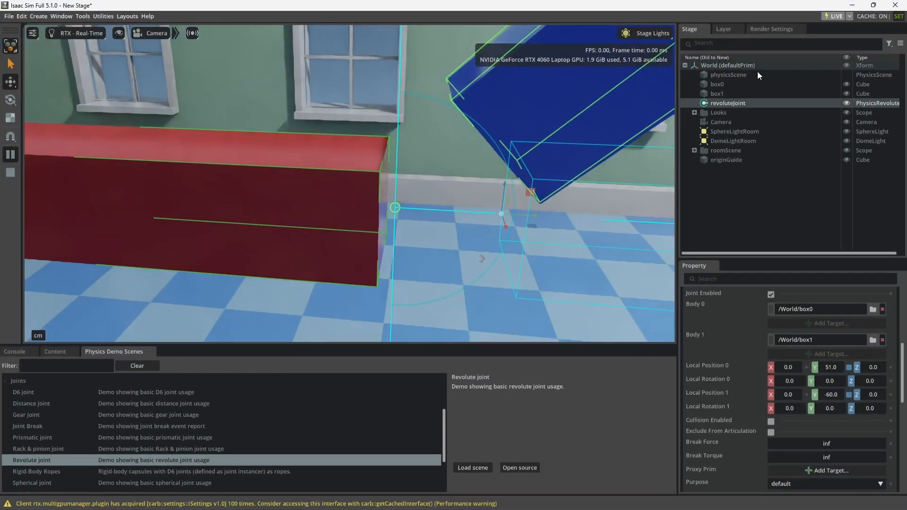
{"action": "left_click", "coordinate": [10, 172]}
{"action": "left_click", "coordinate": [11, 155]}
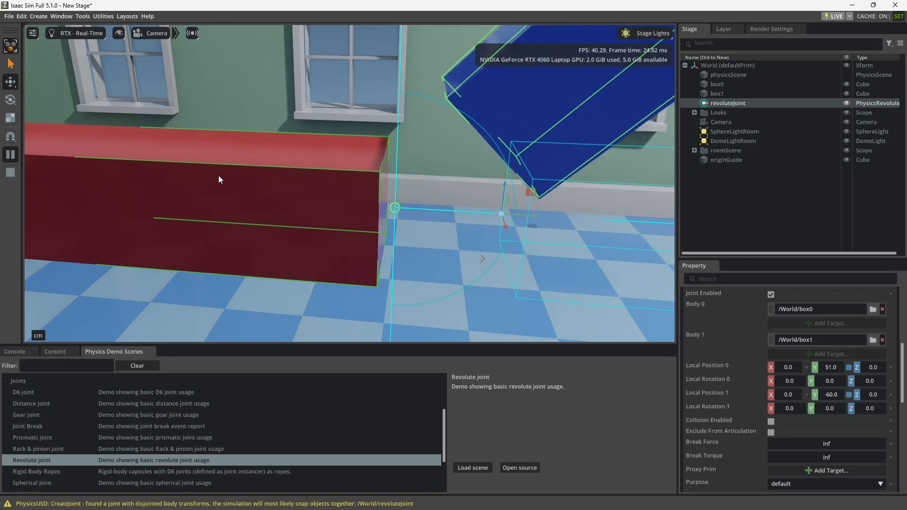
{"action": "left_click", "coordinate": [9, 172]}
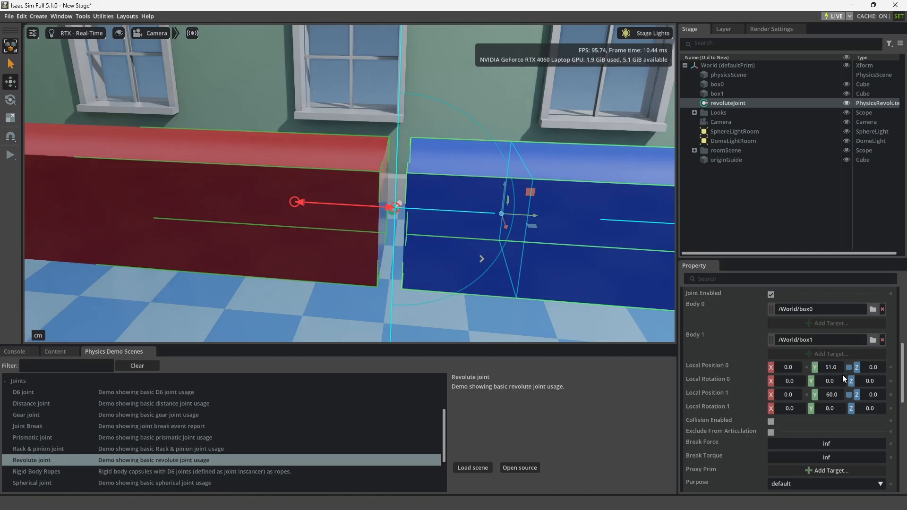
Set the Y value of the revolute joint's Local Position 1 to -51, run the simulation to test it, and stop it.
{"action": "double_click", "coordinate": [827, 395]}
{"action": "type", "text": "-51"}
{"action": "key", "text": "Return"}
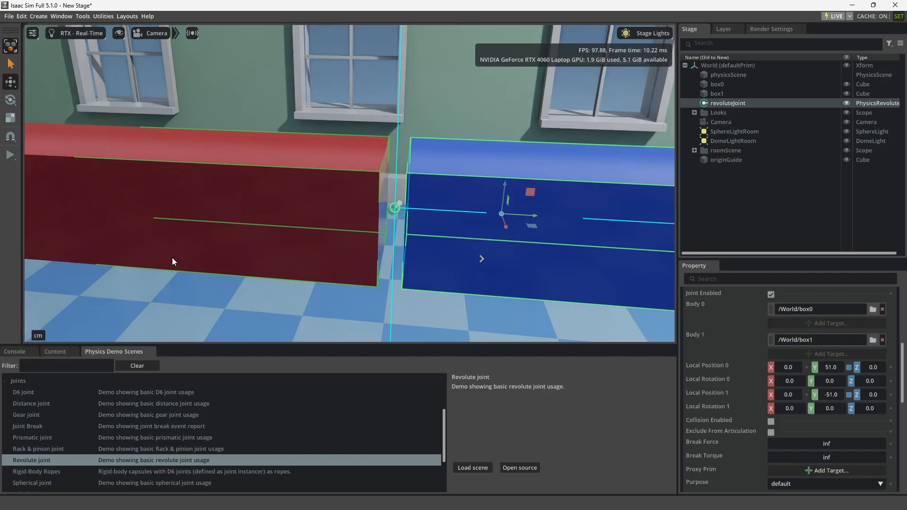
{"action": "left_click", "coordinate": [11, 156]}
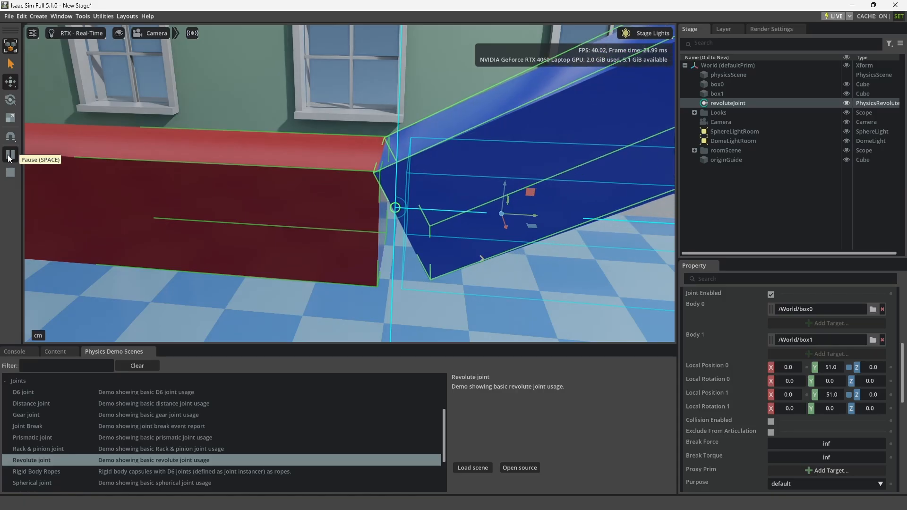
{"action": "left_click", "coordinate": [10, 173]}
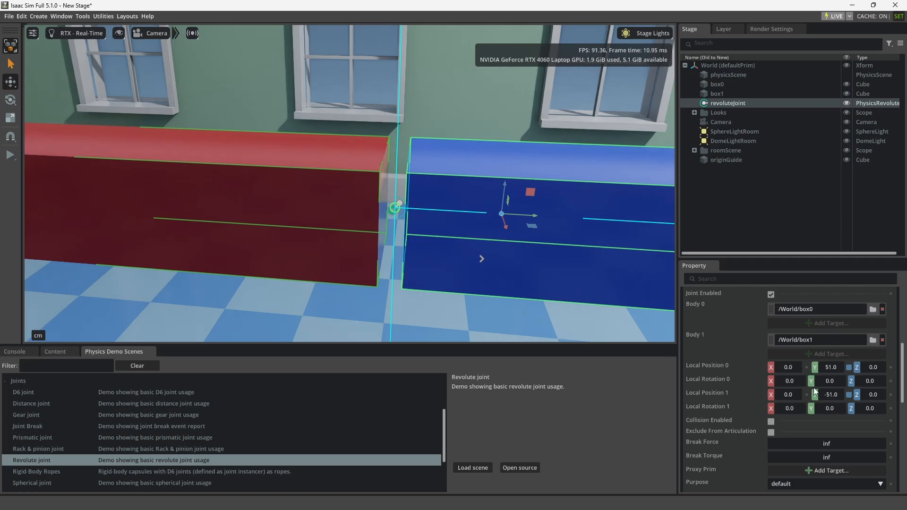
Enable collision between the revolute joint's two bodies and inspect the gap between the bars around the pivot.
{"action": "left_click", "coordinate": [771, 422]}
{"action": "scroll", "coordinate": [377, 214], "scroll_direction": "up", "scroll_amount": 5}
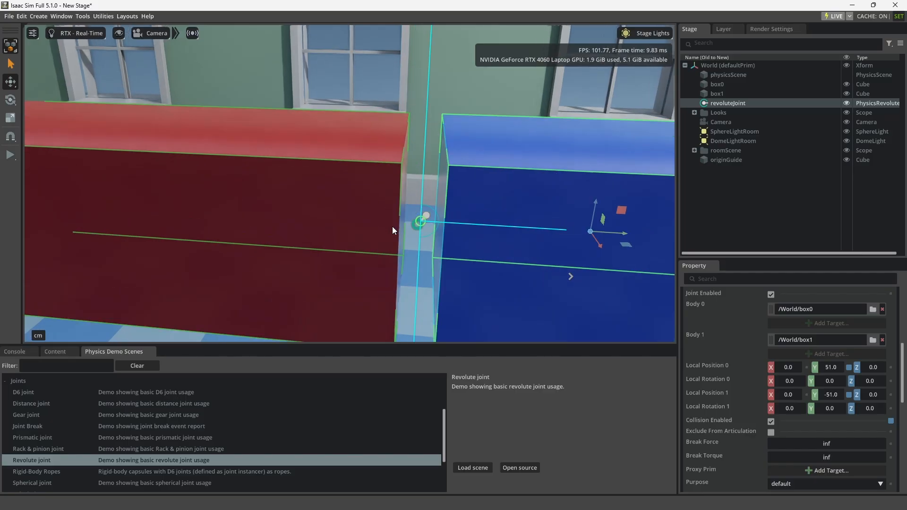
{"action": "middle_click_drag", "start_coordinate": [434, 233], "coordinate": [446, 230]}
{"action": "scroll", "coordinate": [411, 165], "scroll_direction": "down", "scroll_amount": 2}
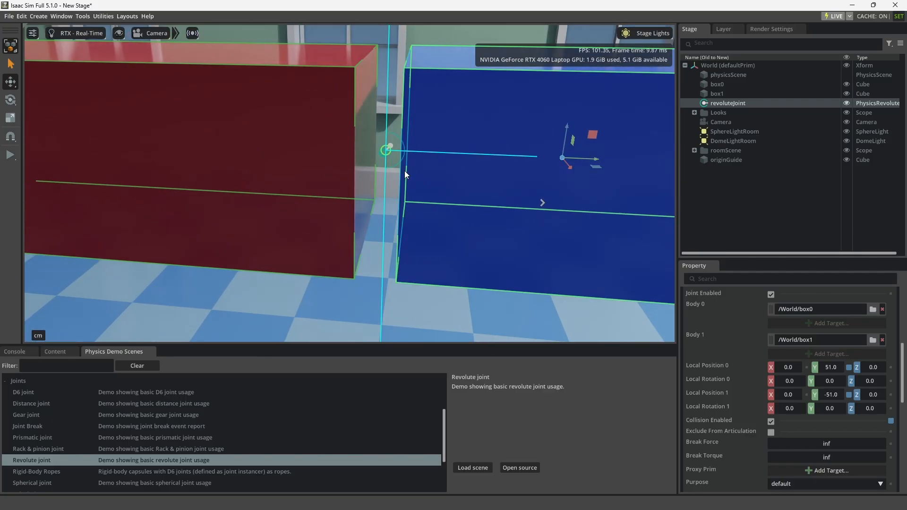
{"action": "scroll", "coordinate": [401, 167], "scroll_direction": "down", "scroll_amount": 2}
{"action": "scroll", "coordinate": [401, 160], "scroll_direction": "up", "scroll_amount": 4}
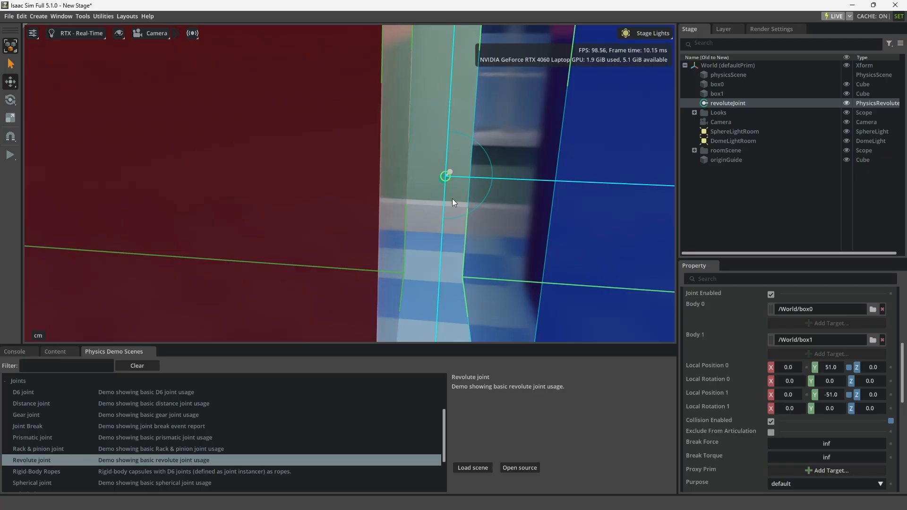
{"action": "scroll", "coordinate": [452, 199], "scroll_direction": "down", "scroll_amount": 2}
{"action": "scroll", "coordinate": [447, 199], "scroll_direction": "down", "scroll_amount": 2}
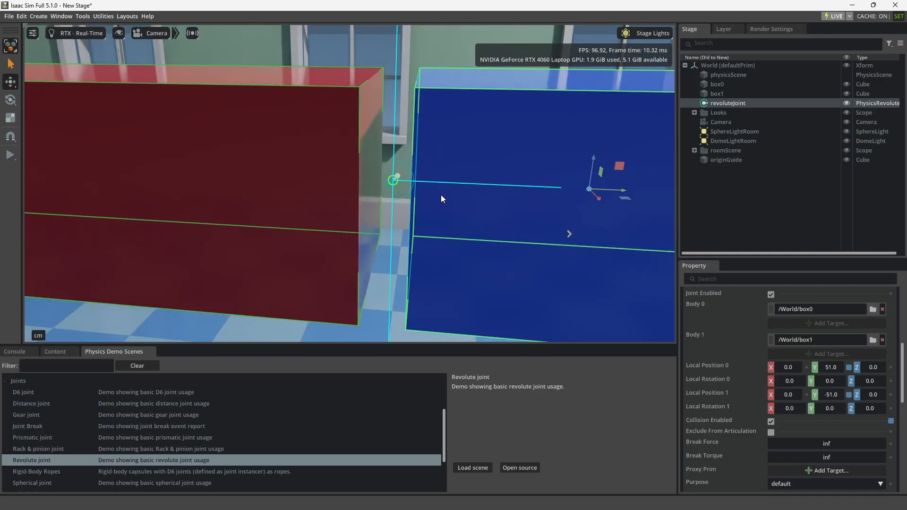
{"action": "middle_click_drag", "start_coordinate": [425, 169], "coordinate": [465, 153]}
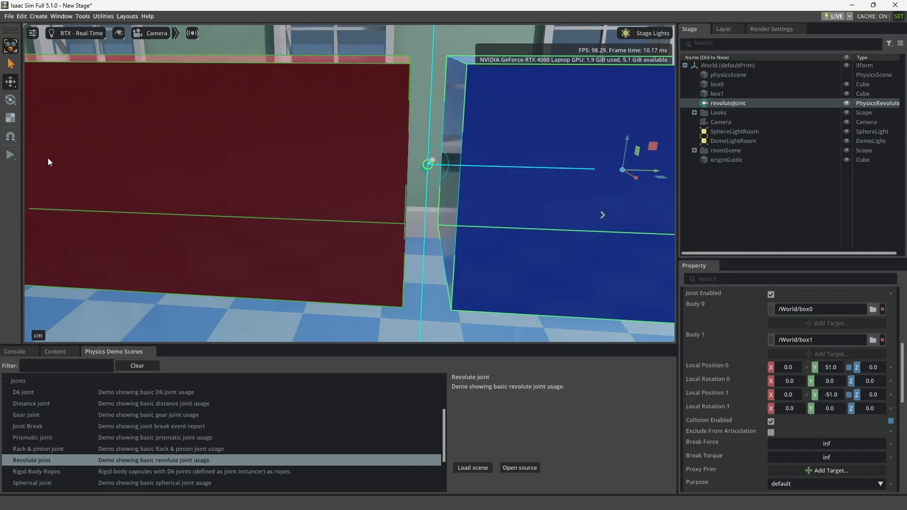
Run the simulation twice to test the bars' contact with collision enabled, check the joint's limits, and stop it.
{"action": "left_click", "coordinate": [15, 156]}
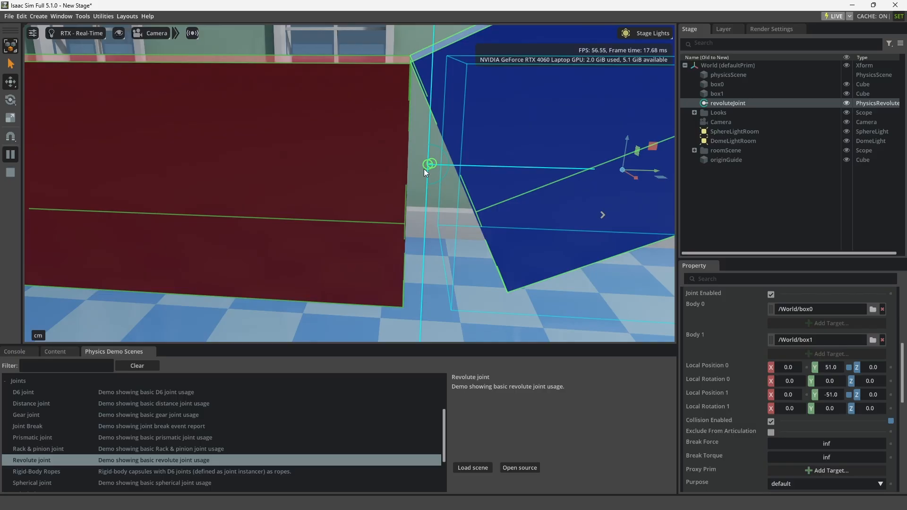
{"action": "scroll", "coordinate": [741, 399], "scroll_direction": "down", "scroll_amount": 4}
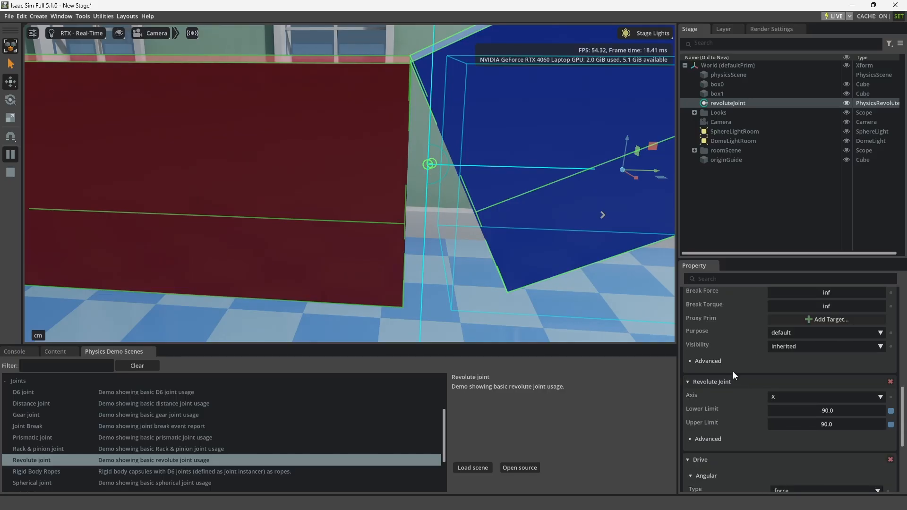
{"action": "left_click", "coordinate": [7, 171]}
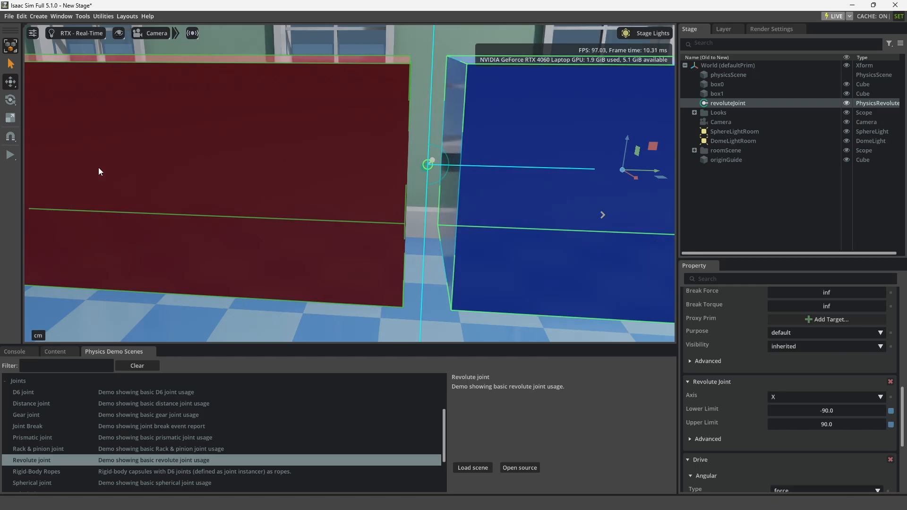
{"action": "left_click", "coordinate": [10, 154]}
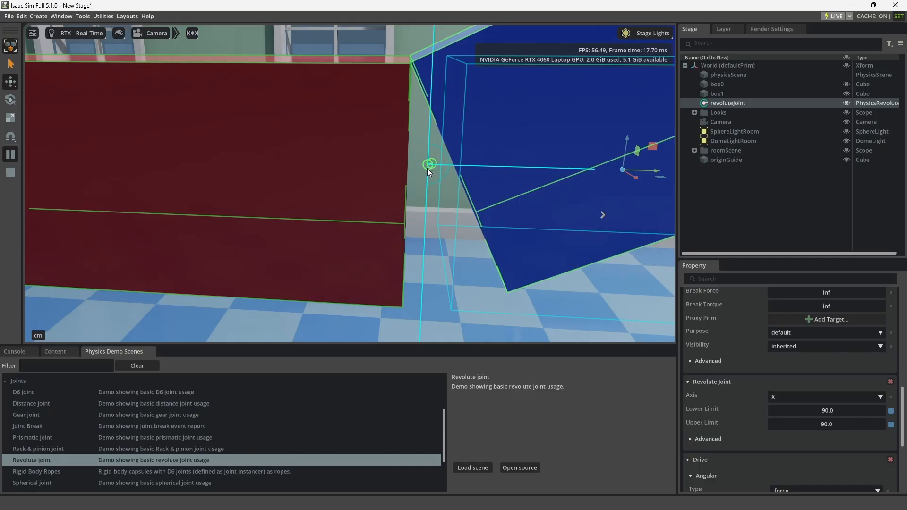
{"action": "left_click", "coordinate": [9, 173]}
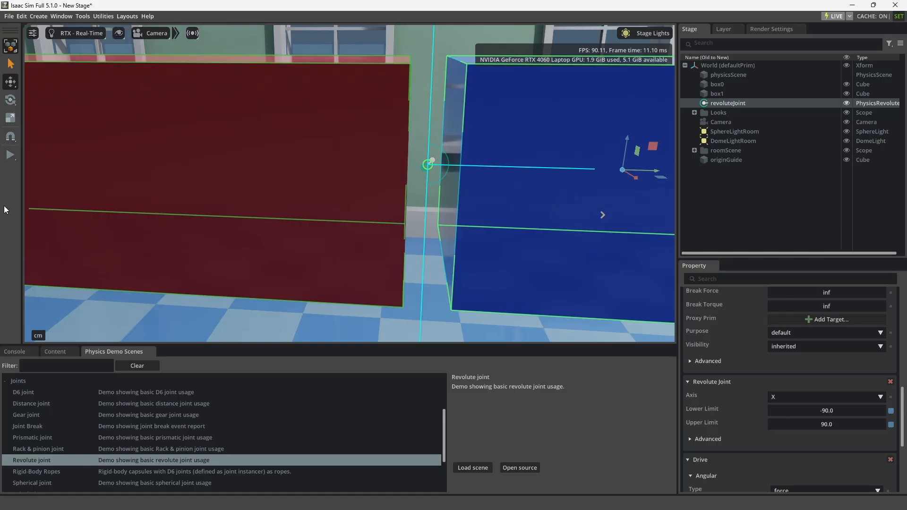
Delete the revolute joint from the stage.
{"action": "scroll", "coordinate": [458, 199], "scroll_direction": "down", "scroll_amount": 10}
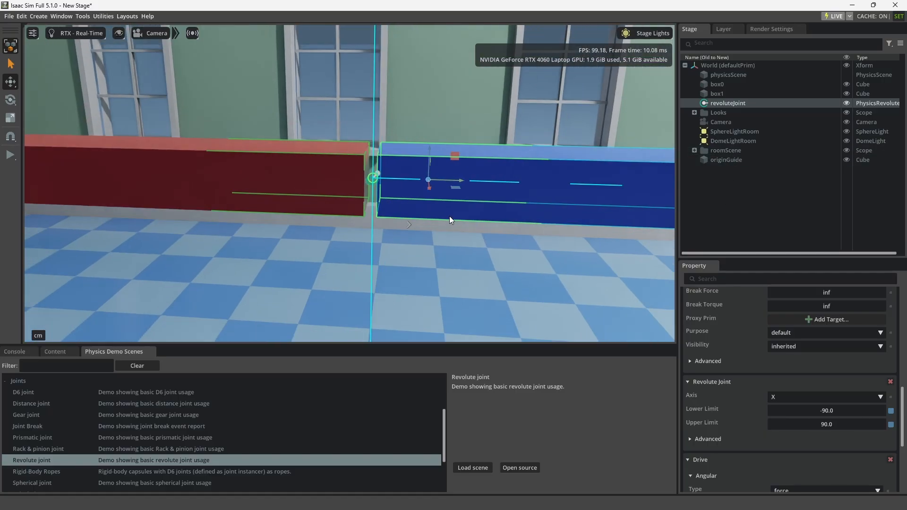
{"action": "scroll", "coordinate": [453, 210], "scroll_direction": "down", "scroll_amount": 4}
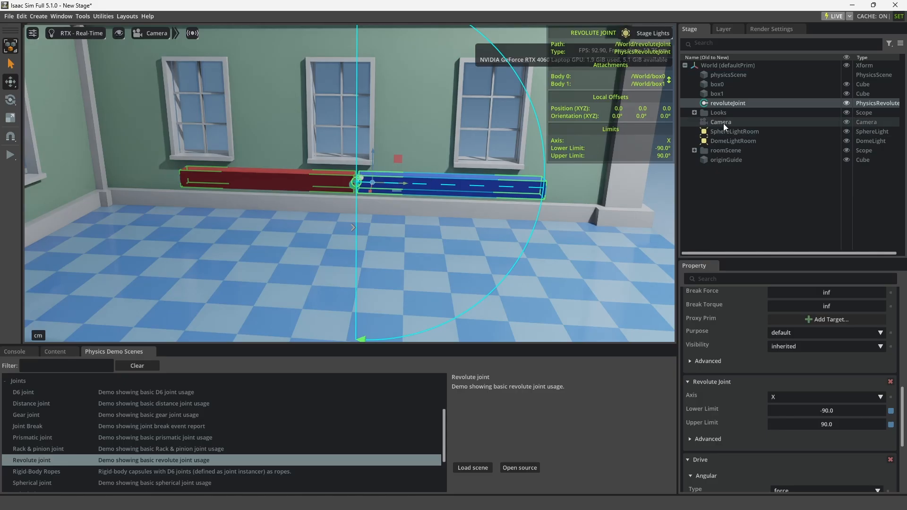
{"action": "right_click", "coordinate": [735, 102]}
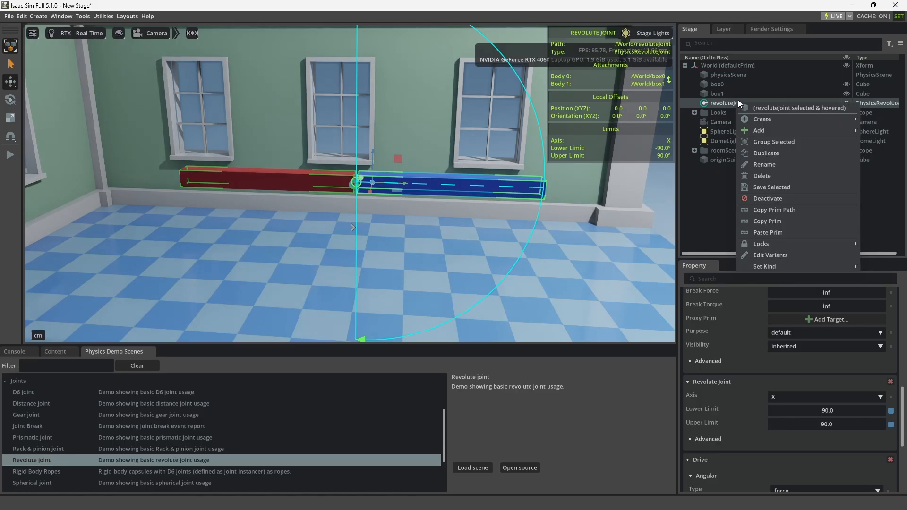
{"action": "left_click", "coordinate": [774, 176]}
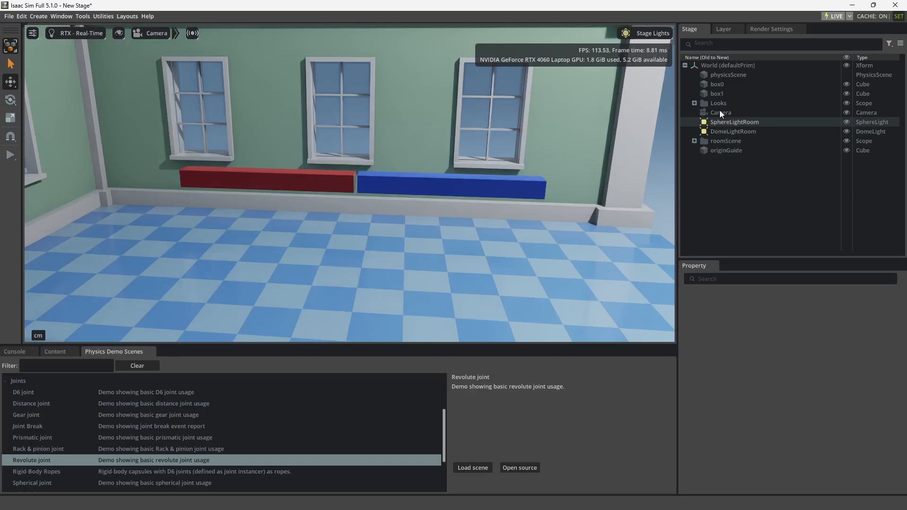
Create a revolute joint between box0 and box1, then run the simulation briefly and stop it.
{"action": "left_click", "coordinate": [715, 84]}
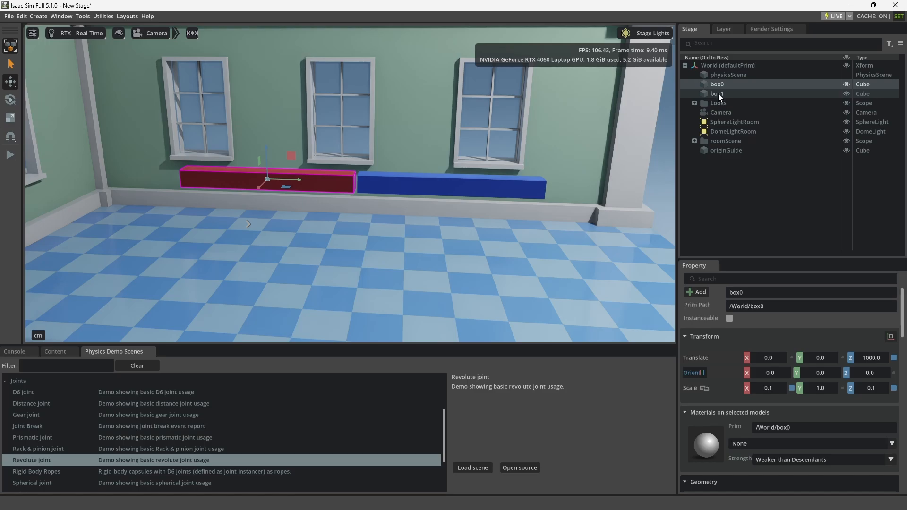
{"action": "left_click", "coordinate": [717, 93], "text": "ctrl"}
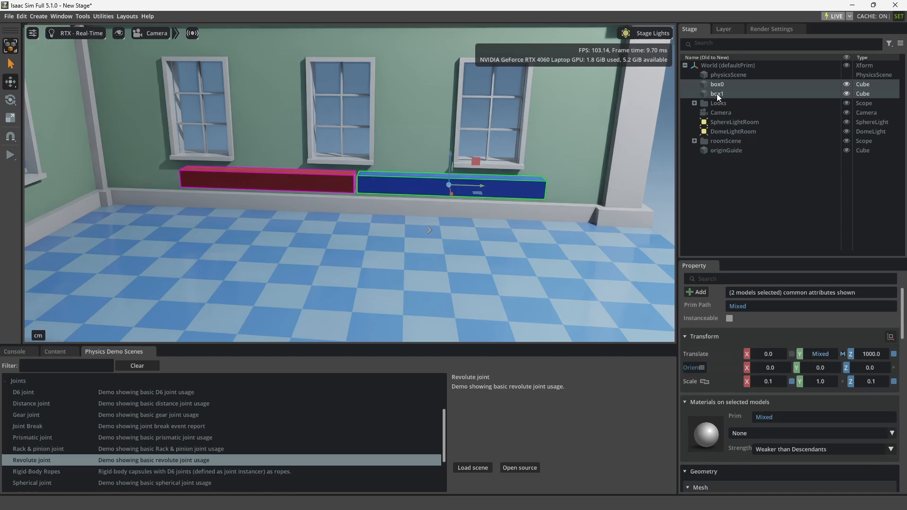
{"action": "right_click", "coordinate": [716, 93]}
{"action": "mouse_move", "coordinate": [749, 129]}
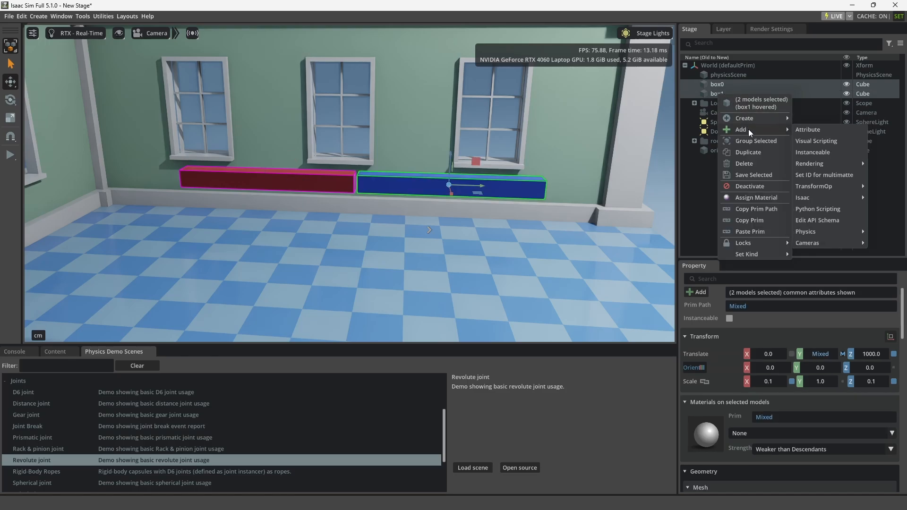
{"action": "mouse_move", "coordinate": [818, 231]}
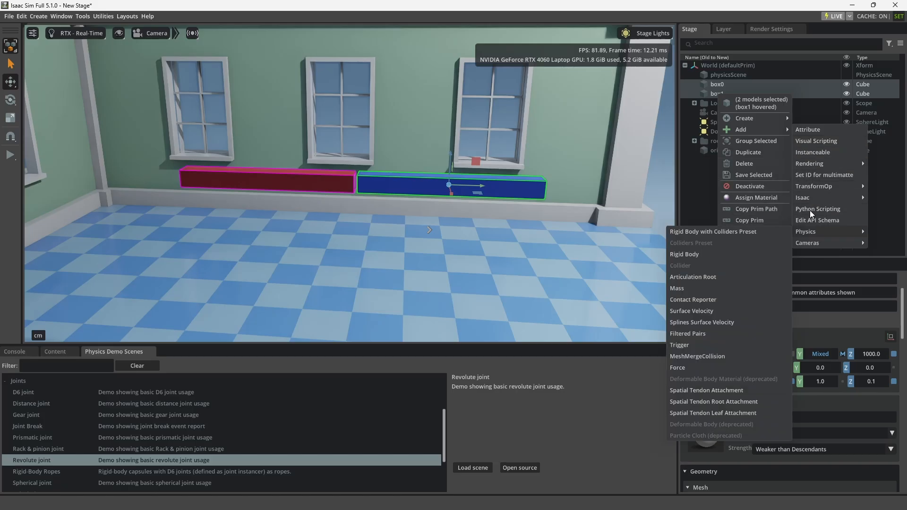
{"action": "mouse_move", "coordinate": [766, 118]}
{"action": "mouse_move", "coordinate": [837, 211]}
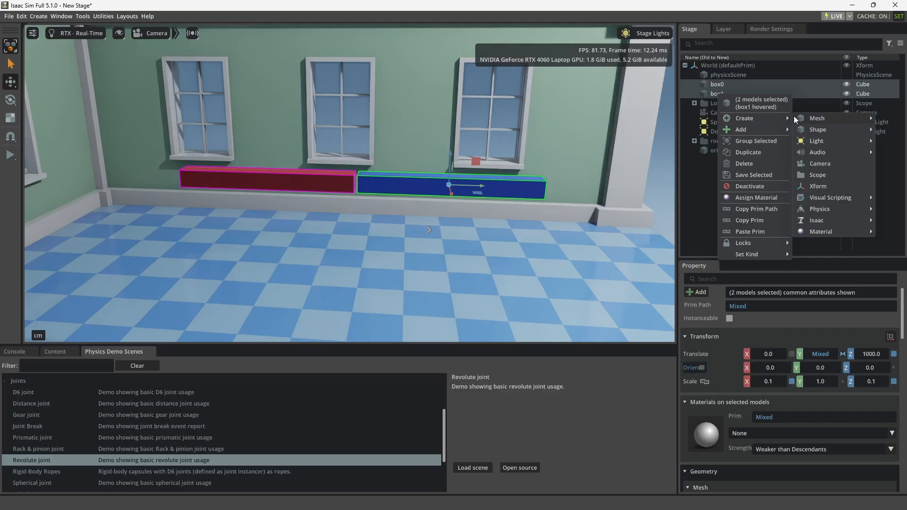
{"action": "mouse_move", "coordinate": [819, 209]}
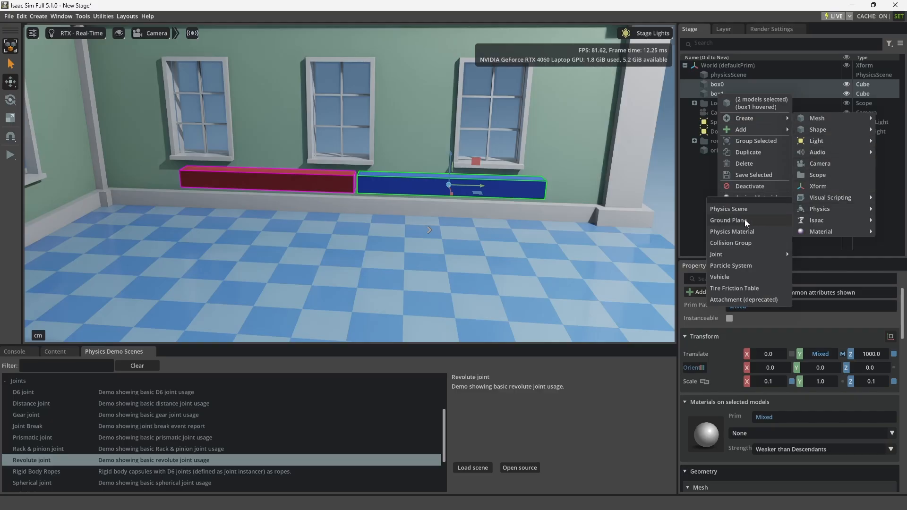
{"action": "mouse_move", "coordinate": [730, 254]}
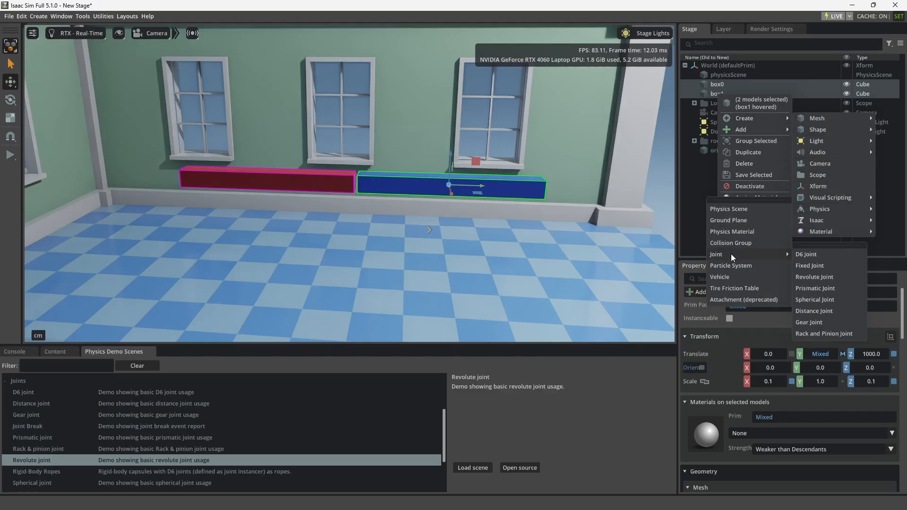
{"action": "left_click", "coordinate": [821, 277]}
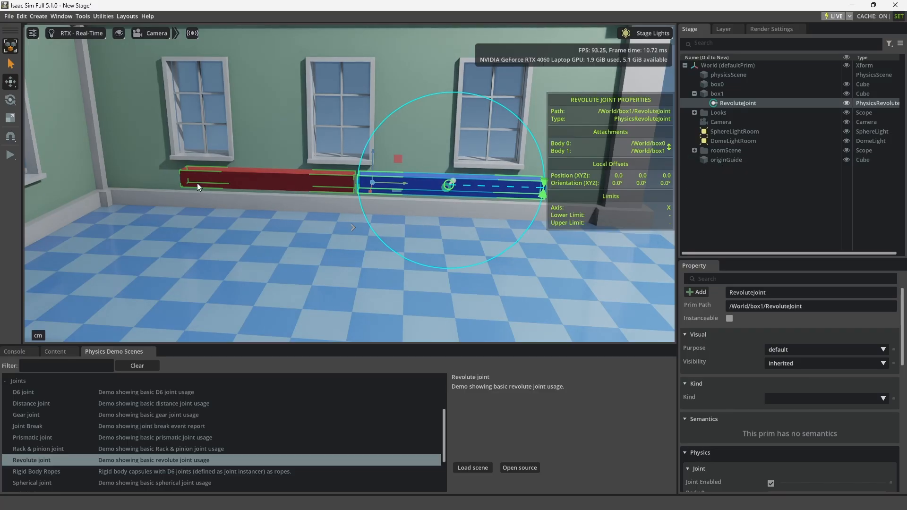
{"action": "left_click", "coordinate": [10, 156]}
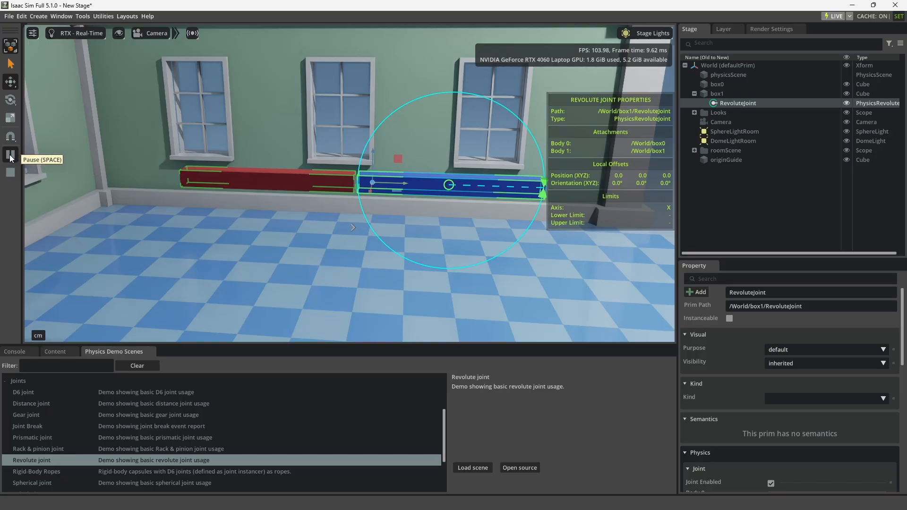
{"action": "left_click", "coordinate": [10, 172]}
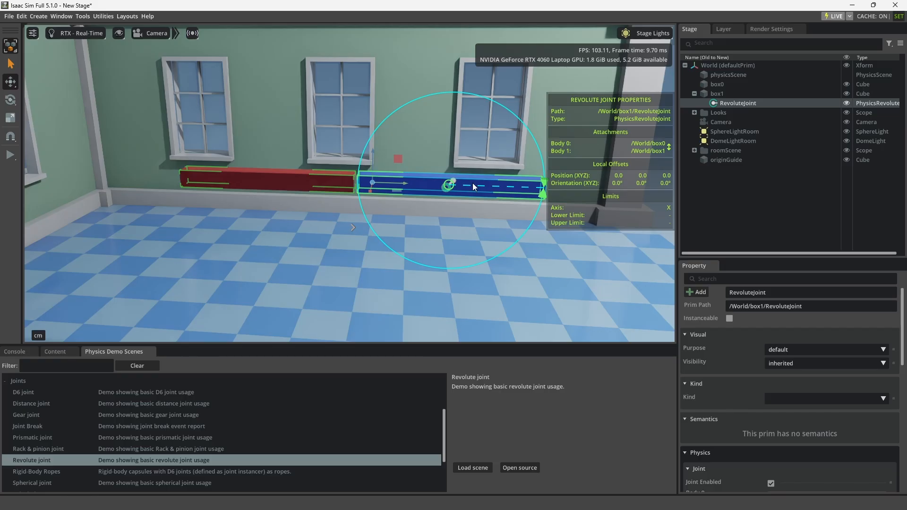
Move the revolute joint along its Y axis to the gap between the red and blue bars, and test it in a simulation run.
{"action": "scroll", "coordinate": [472, 183], "scroll_direction": "up", "scroll_amount": 3}
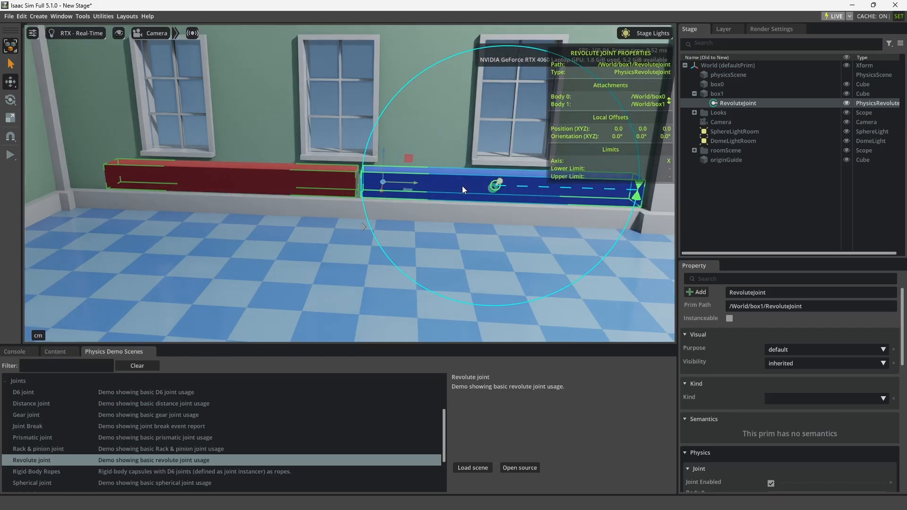
{"action": "scroll", "coordinate": [461, 185], "scroll_direction": "up", "scroll_amount": 2}
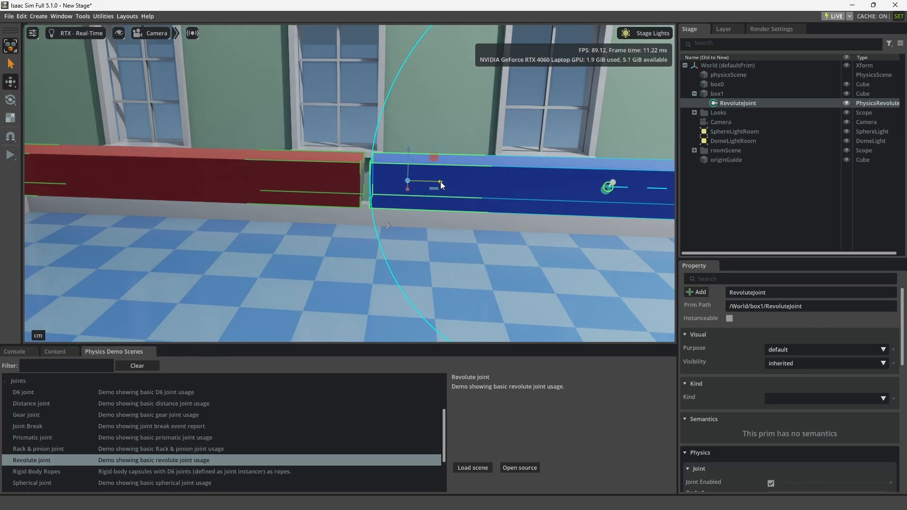
{"action": "left_click_drag", "start_coordinate": [441, 181], "coordinate": [215, 175]}
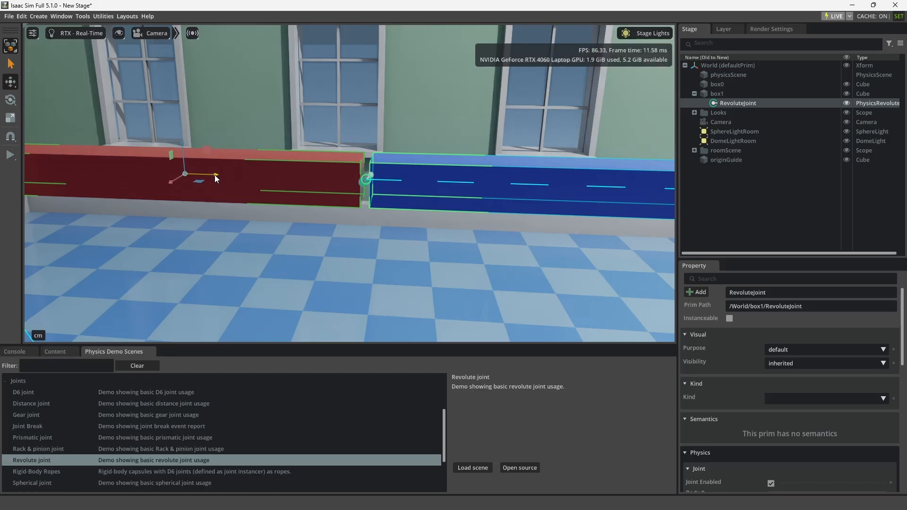
{"action": "scroll", "coordinate": [253, 186], "scroll_direction": "down", "scroll_amount": 4}
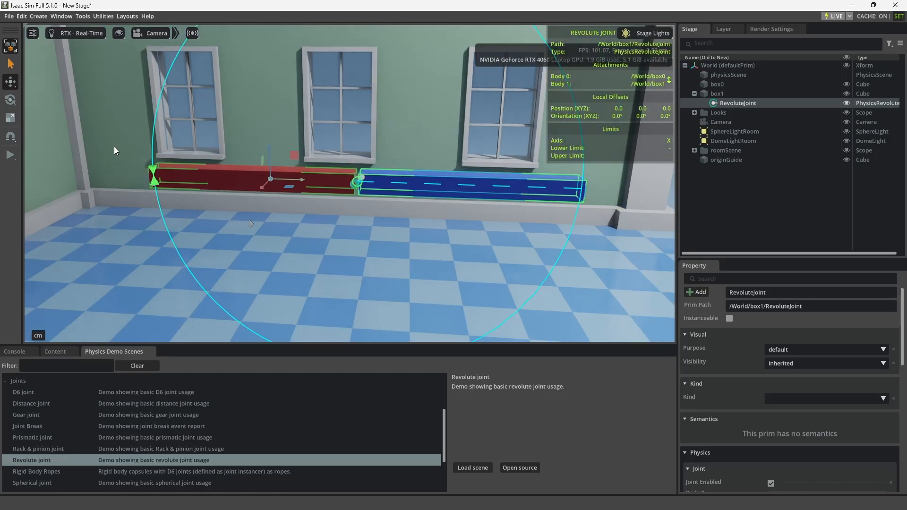
{"action": "left_click", "coordinate": [4, 157]}
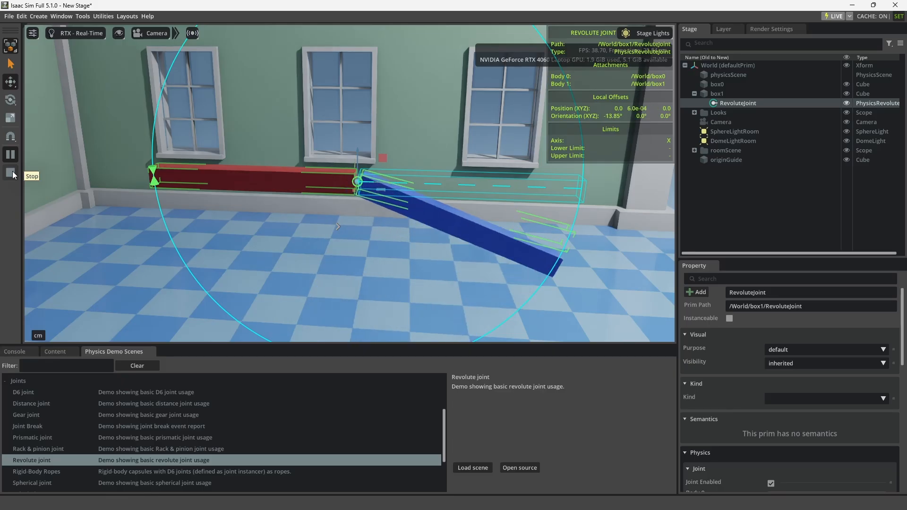
{"action": "left_click", "coordinate": [13, 172]}
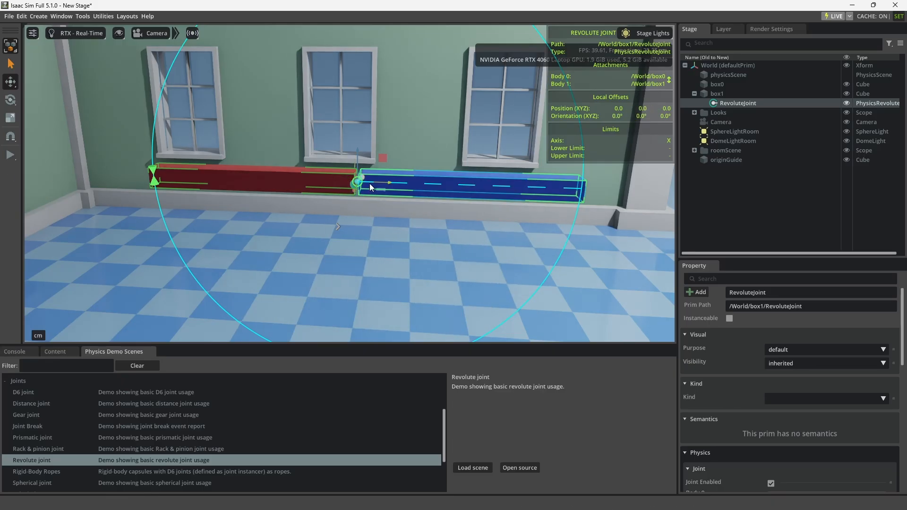
Shift the revolute joint slightly along Y into the near end of the blue bar, run the simulation, and stop it.
{"action": "left_click_drag", "start_coordinate": [391, 182], "coordinate": [415, 183]}
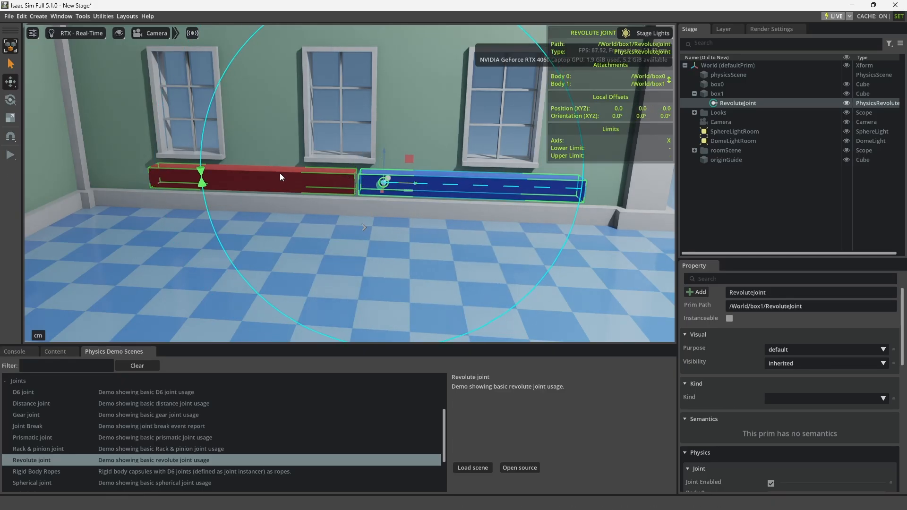
{"action": "left_click", "coordinate": [9, 159]}
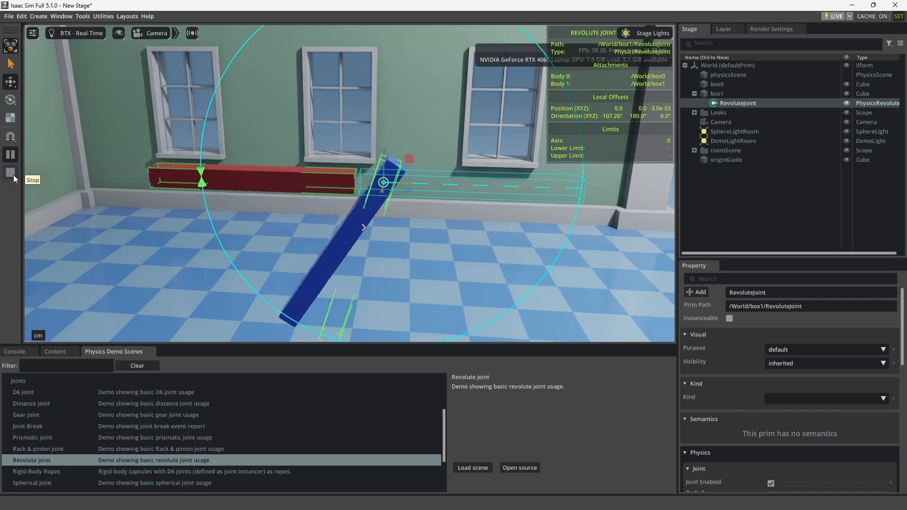
{"action": "left_click", "coordinate": [10, 173]}
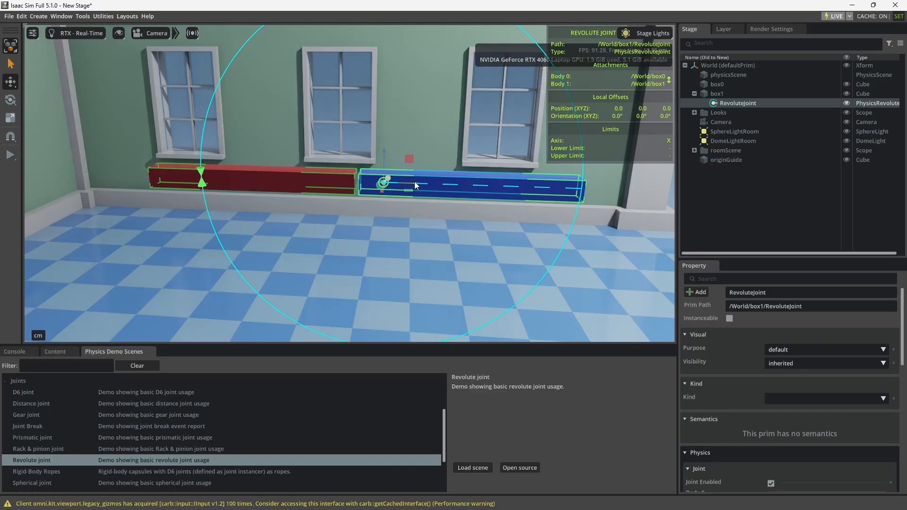
Move the revolute joint back along Y and center it in the gap, about 51 from the center of each bar.
{"action": "left_click_drag", "start_coordinate": [416, 182], "coordinate": [391, 179]}
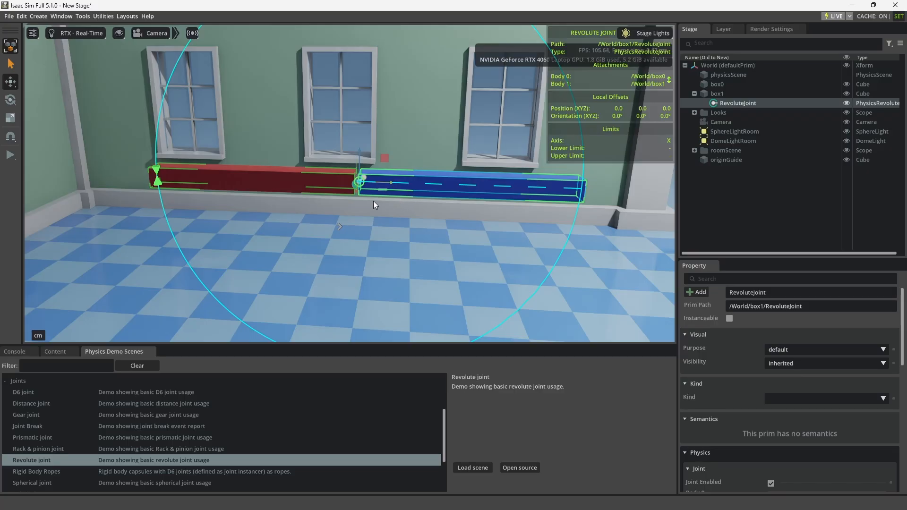
{"action": "scroll", "coordinate": [358, 184], "scroll_direction": "up", "scroll_amount": 5}
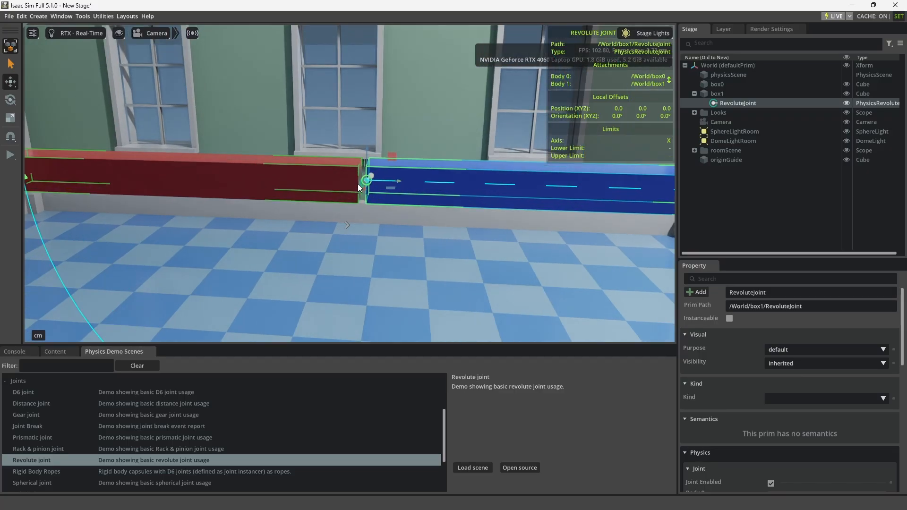
{"action": "scroll", "coordinate": [359, 188], "scroll_direction": "up", "scroll_amount": 4}
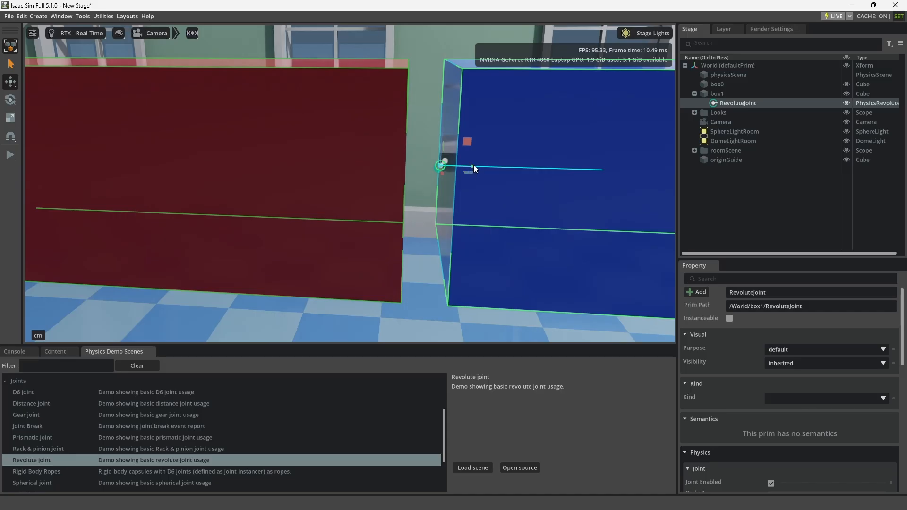
{"action": "left_click_drag", "start_coordinate": [473, 165], "coordinate": [458, 167]}
{"action": "scroll", "coordinate": [434, 163], "scroll_direction": "down", "scroll_amount": 5}
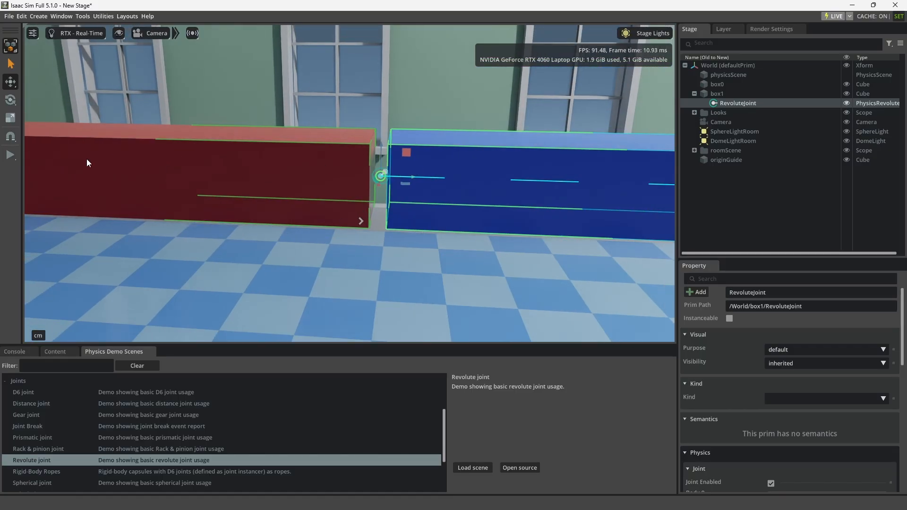
Run the simulation, enable collision between the revolute joint's two bodies, and restart the simulation to test the contact.
{"action": "left_click", "coordinate": [11, 155]}
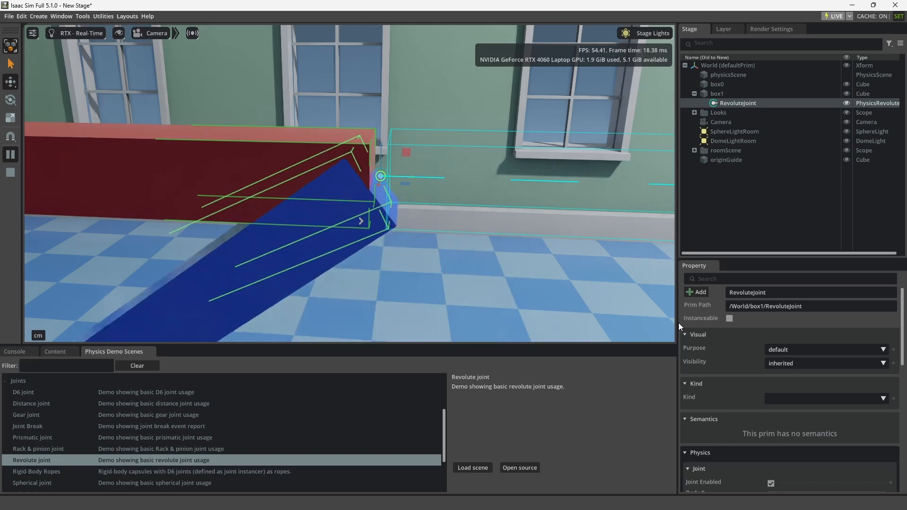
{"action": "scroll", "coordinate": [738, 354], "scroll_direction": "down", "scroll_amount": 5}
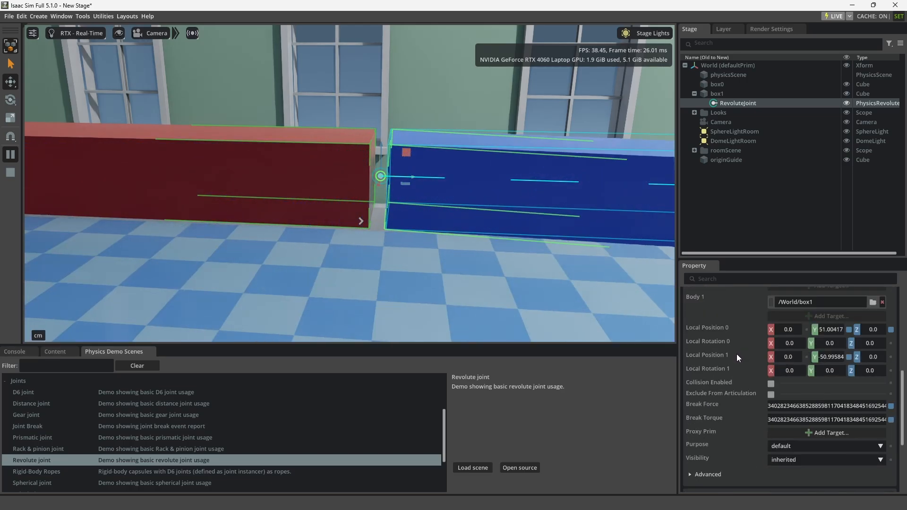
{"action": "left_click", "coordinate": [770, 384]}
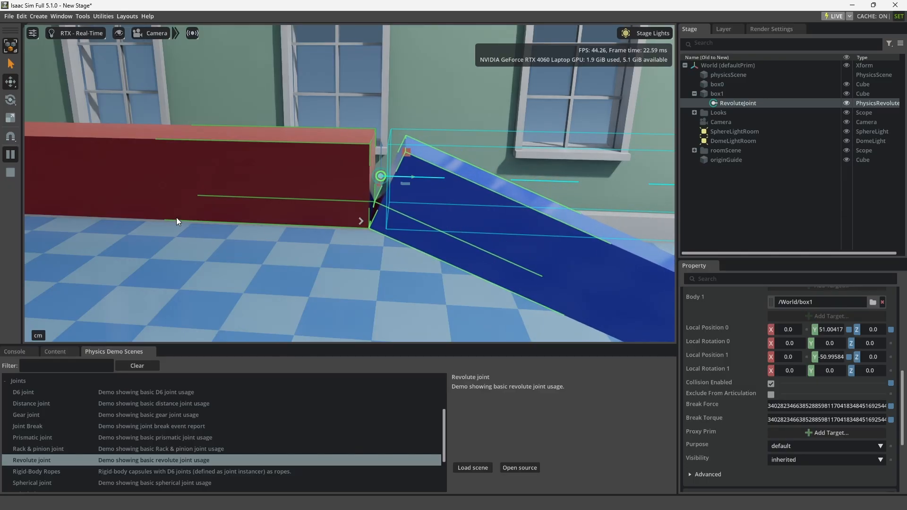
{"action": "left_click", "coordinate": [11, 174]}
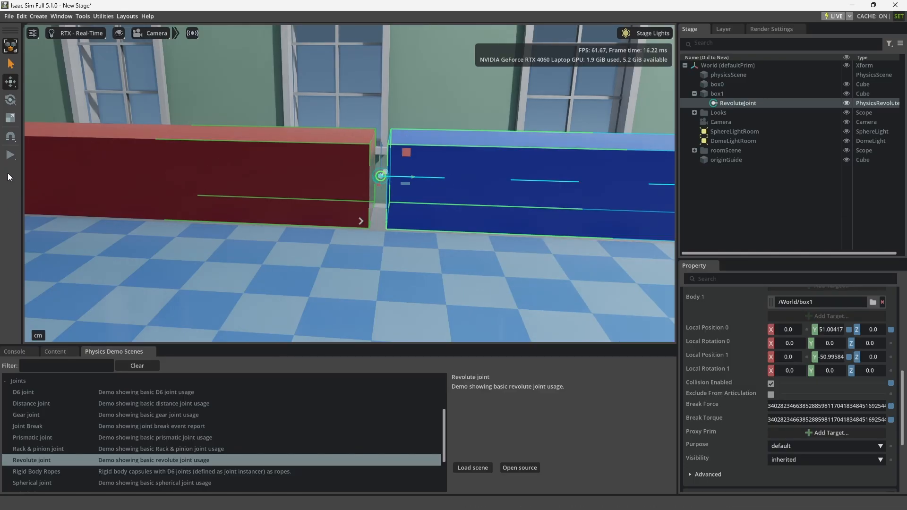
{"action": "left_click", "coordinate": [10, 159]}
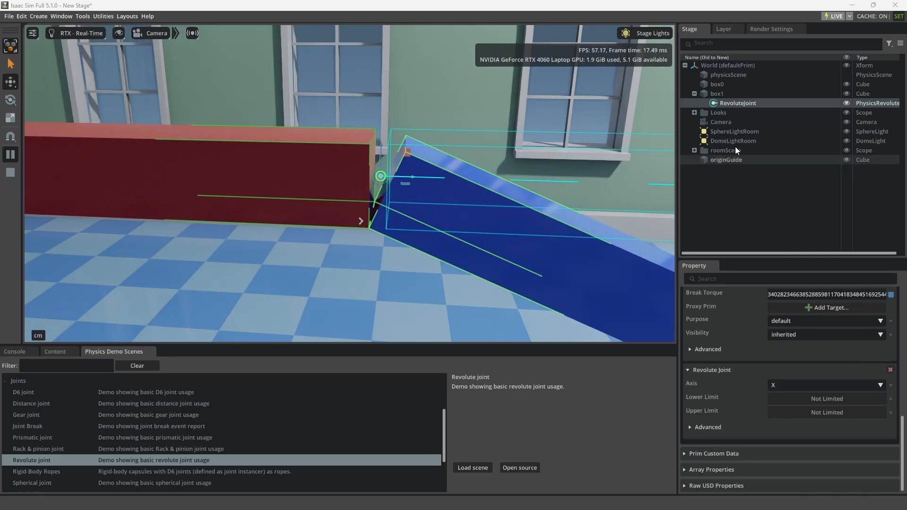
Add an Angular Drive to the revolute joint under box1.
{"action": "right_click", "coordinate": [745, 101]}
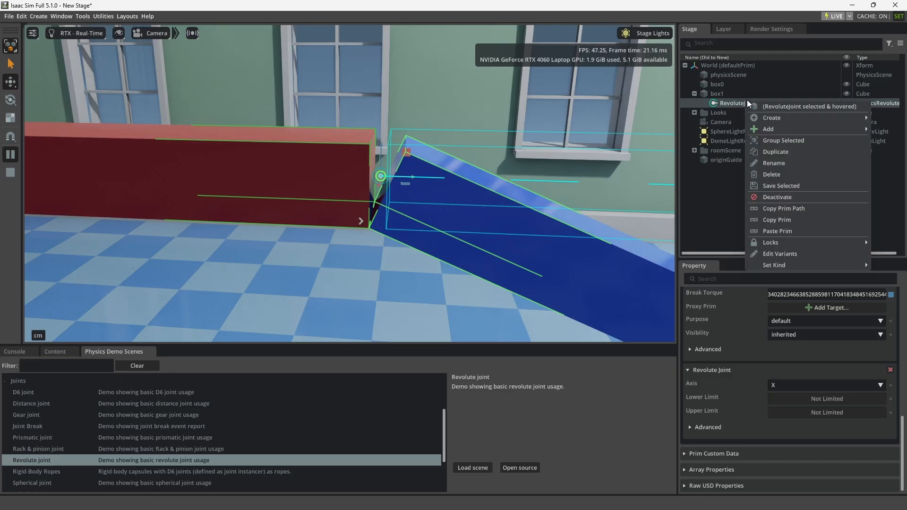
{"action": "mouse_move", "coordinate": [778, 129]}
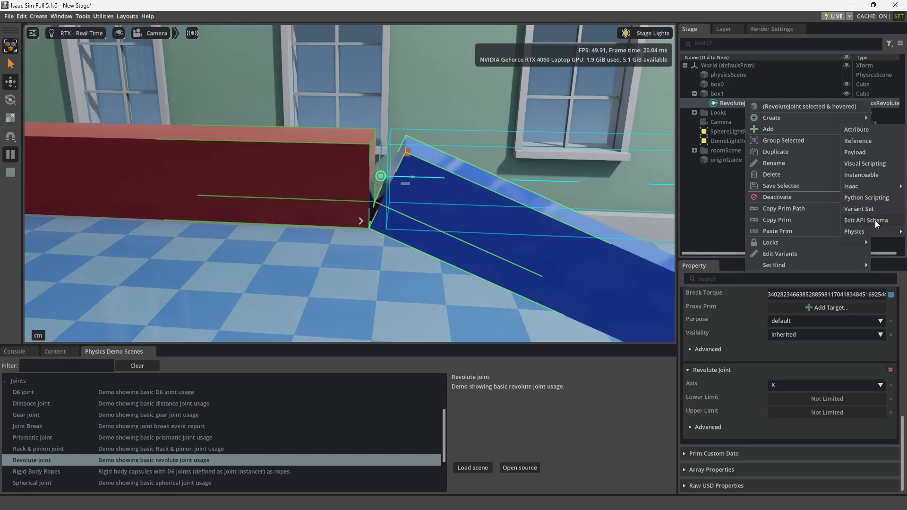
{"action": "mouse_move", "coordinate": [875, 232]}
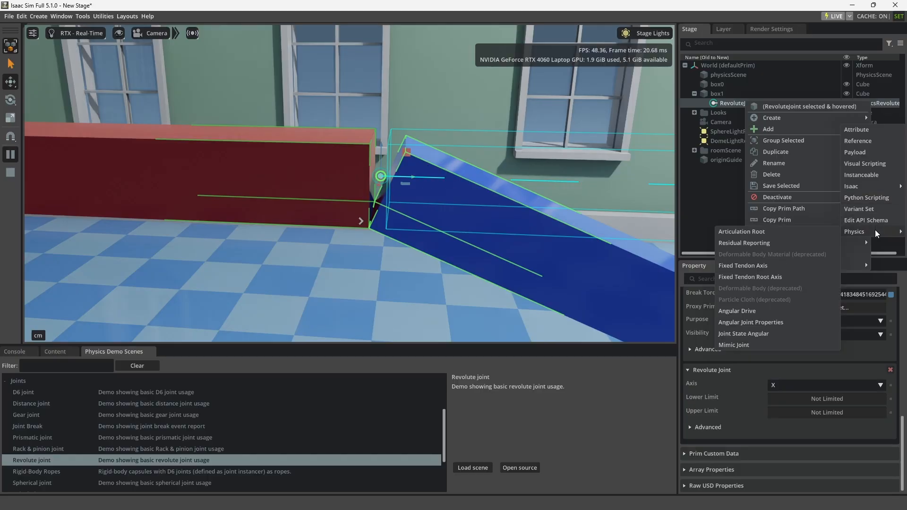
{"action": "left_click", "coordinate": [738, 312]}
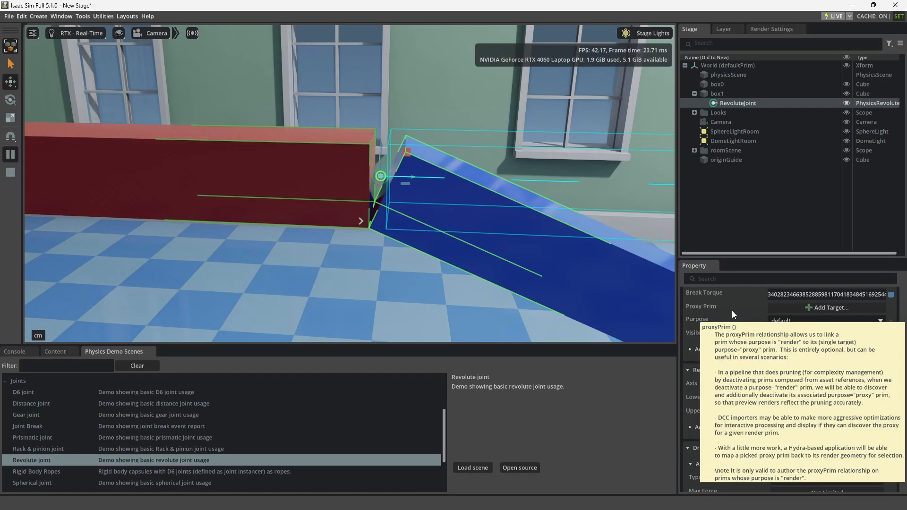
Review the angular drive's type options, keep force, and set its target velocity to 50 degrees per second.
{"action": "scroll", "coordinate": [746, 393], "scroll_direction": "down", "scroll_amount": 2}
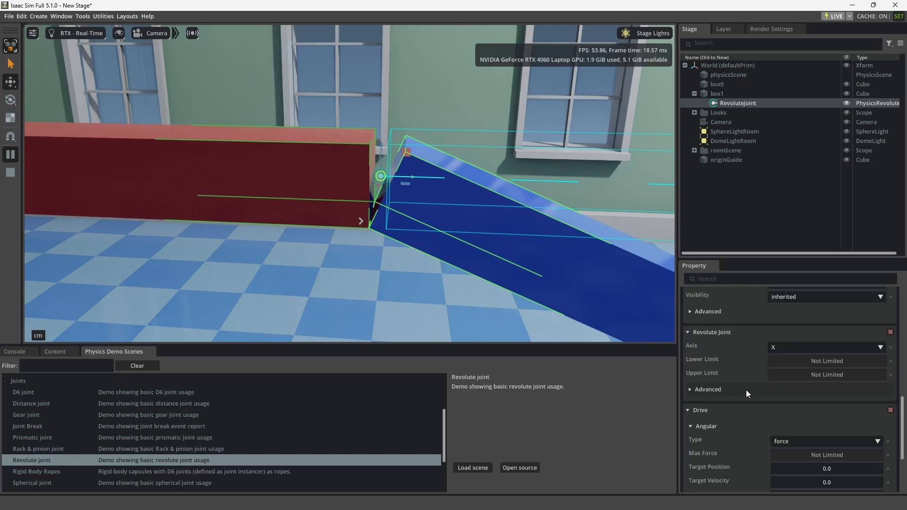
{"action": "scroll", "coordinate": [748, 363], "scroll_direction": "down", "scroll_amount": 4}
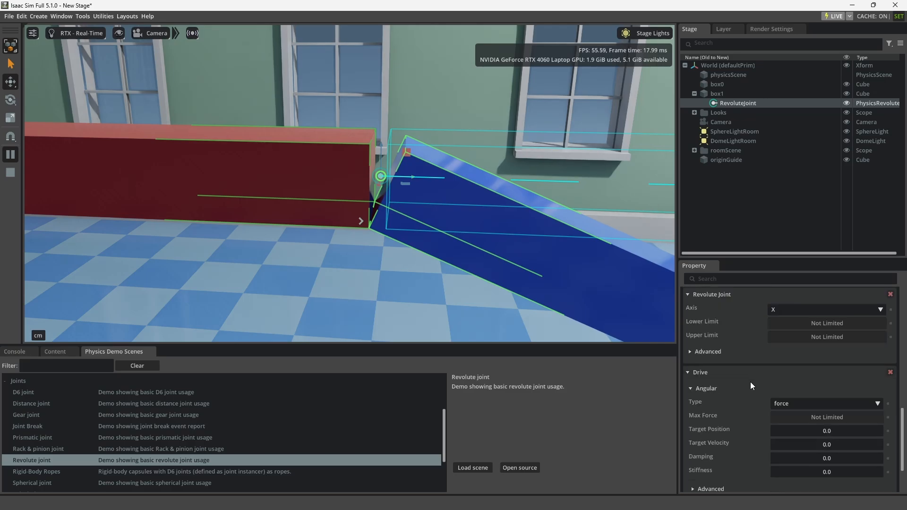
{"action": "left_click", "coordinate": [799, 365]}
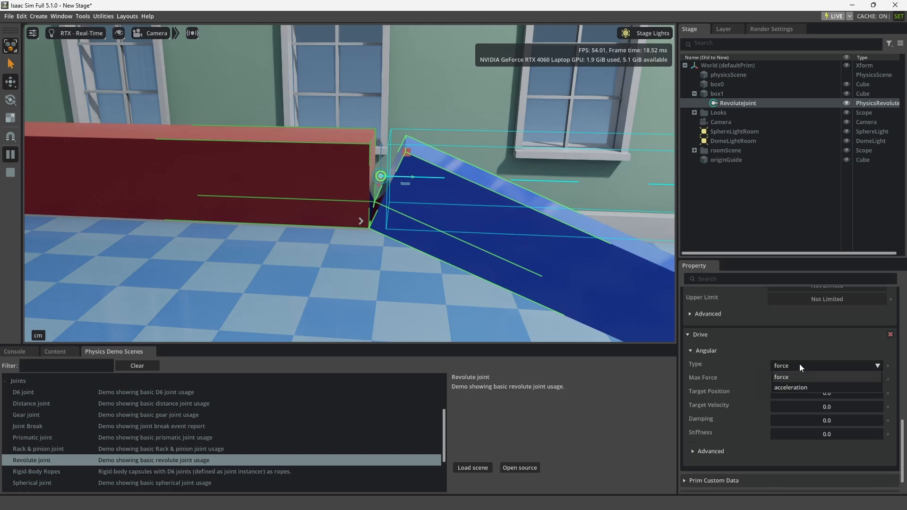
{"action": "left_click", "coordinate": [798, 347]}
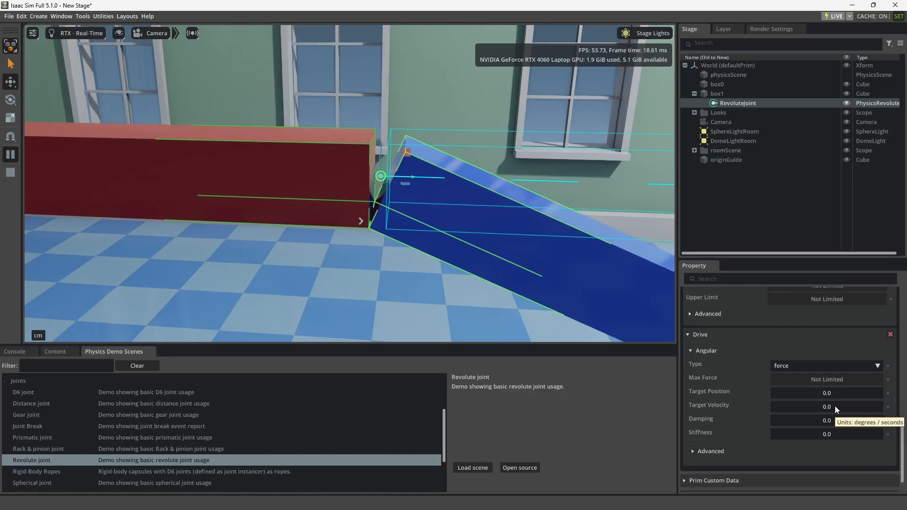
{"action": "scroll", "coordinate": [834, 403], "scroll_direction": "up", "scroll_amount": 2}
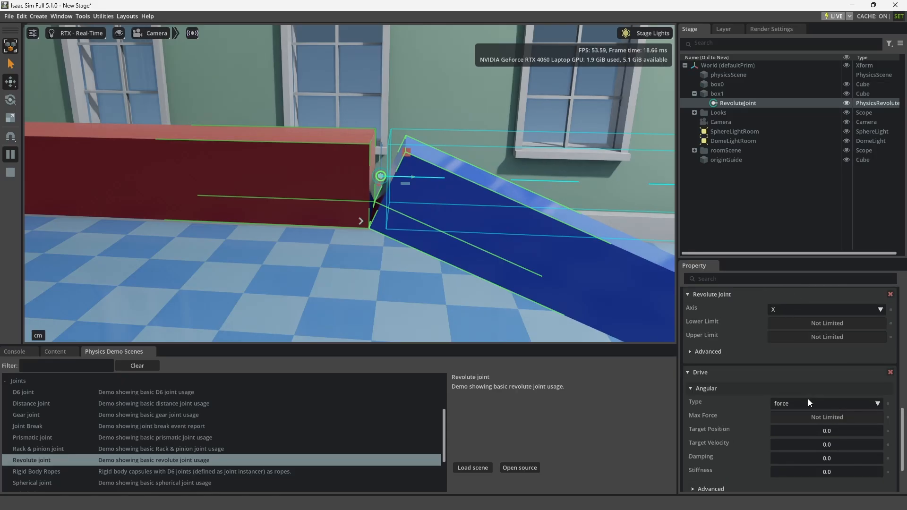
{"action": "mouse_move", "coordinate": [839, 443]}
{"action": "left_mouse_down"}
{"action": "mouse_move", "coordinate": [813, 444]}
{"action": "mouse_move", "coordinate": [839, 447]}
{"action": "left_mouse_up"}
{"action": "double_click", "coordinate": [839, 447]}
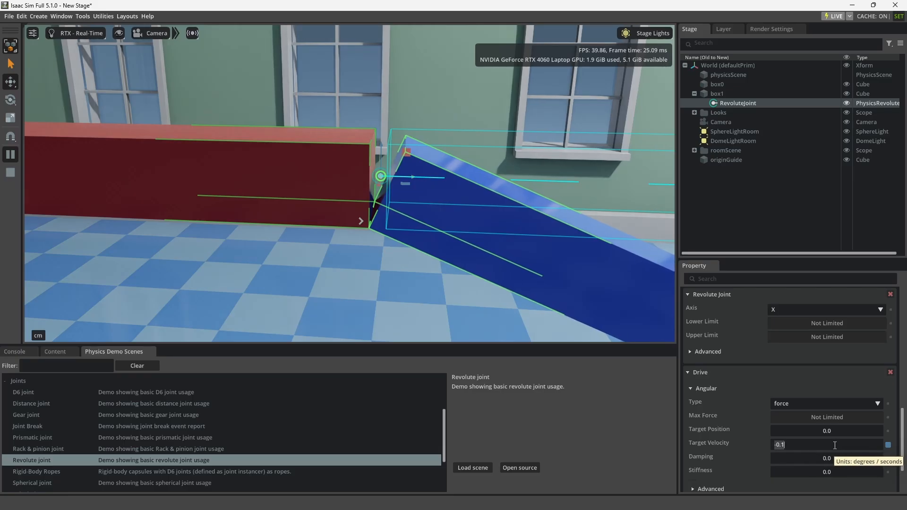
{"action": "type", "text": "50"}
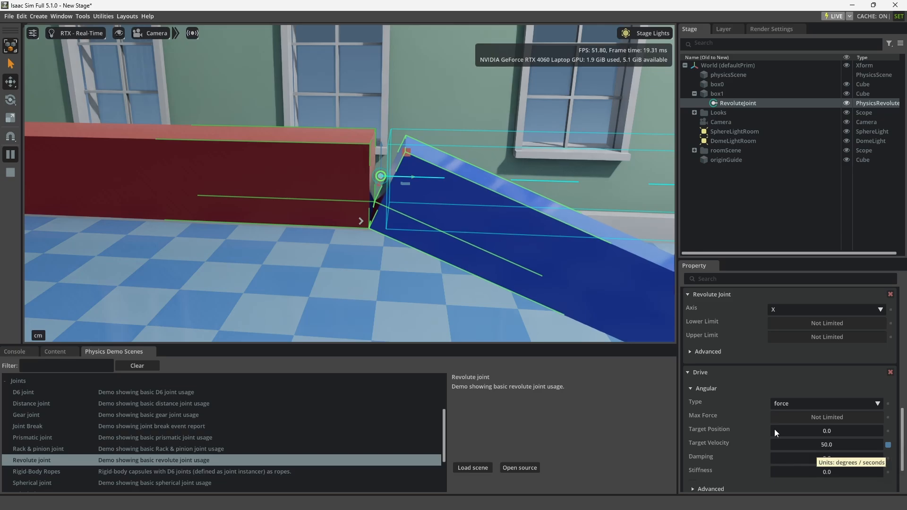
{"action": "key", "text": "Return"}
Restart the simulation to test the angular drive with its new target velocity.
{"action": "left_click", "coordinate": [10, 172]}
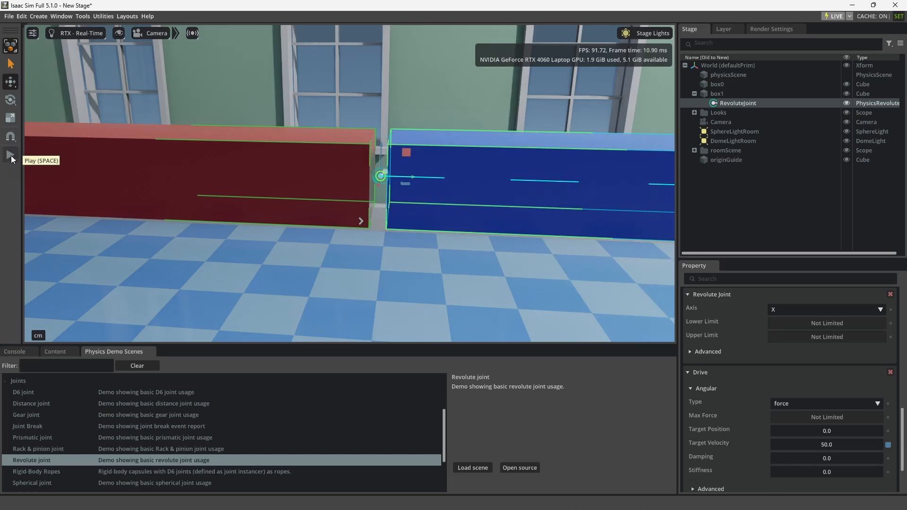
{"action": "left_click", "coordinate": [10, 156]}
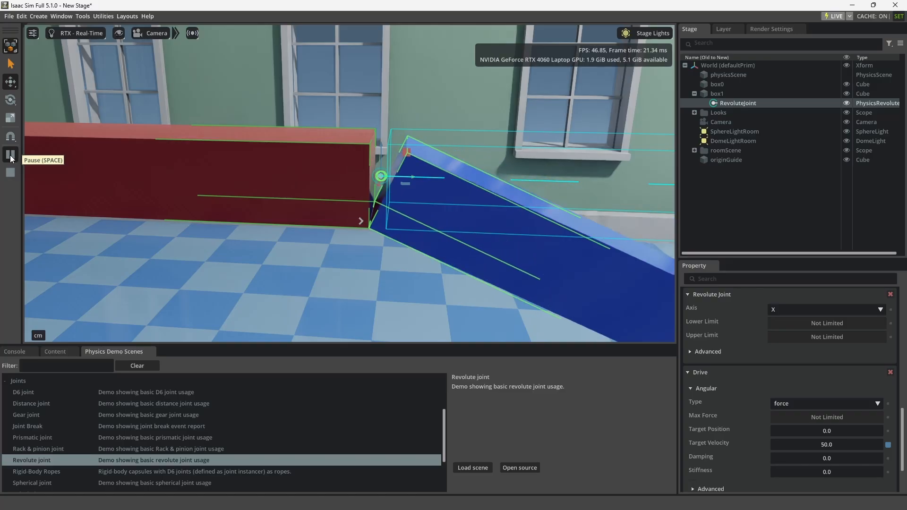
{"action": "left_click", "coordinate": [11, 172]}
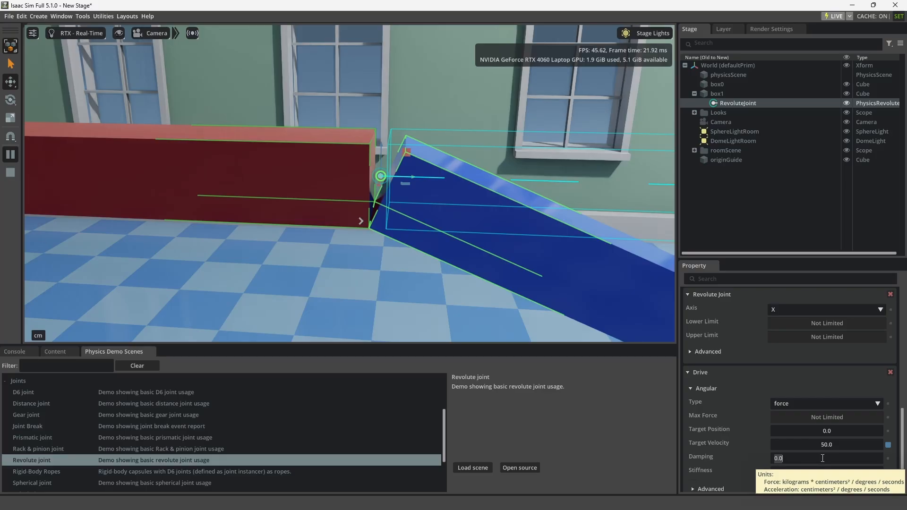
Set the angular drive's damping to 1000, restart the simulation to test it, and stop it.
{"action": "left_click_drag", "start_coordinate": [800, 462], "coordinate": [897, 446]}
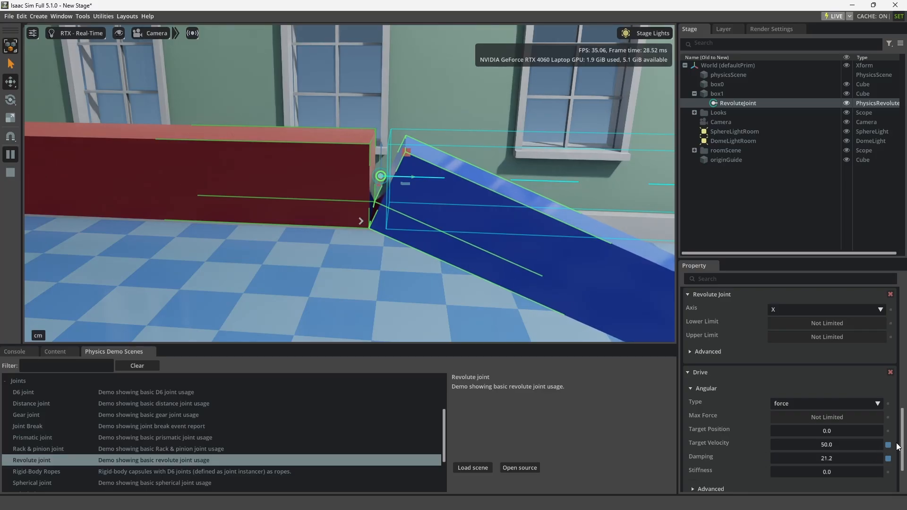
{"action": "left_click_drag", "start_coordinate": [813, 457], "coordinate": [858, 450]}
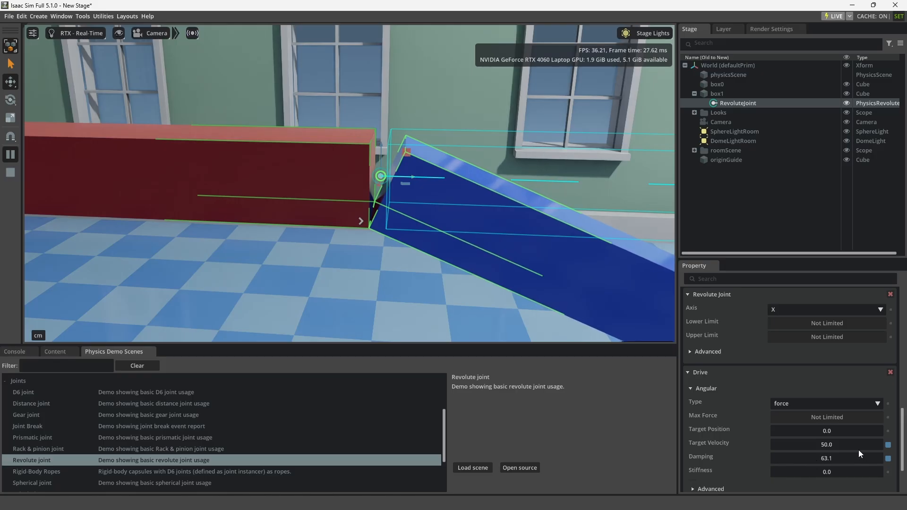
{"action": "double_click", "coordinate": [798, 454]}
{"action": "type", "text": "1000"}
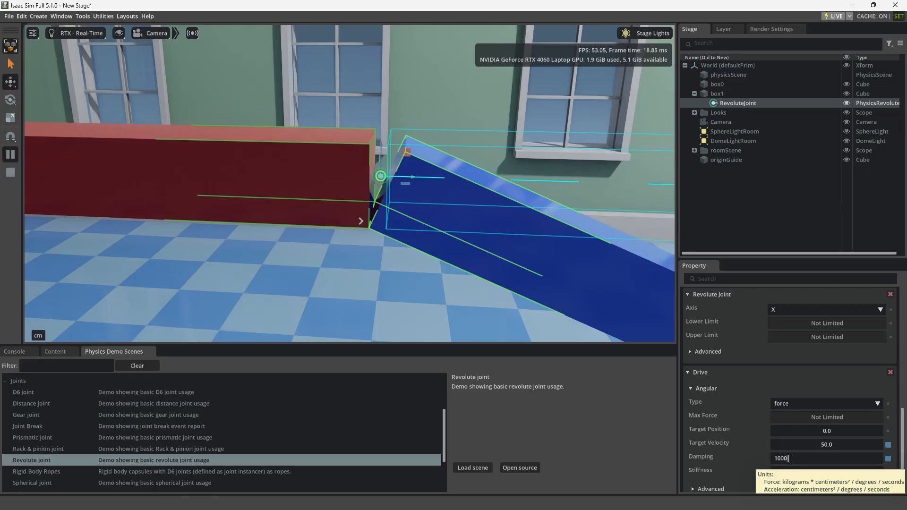
{"action": "key", "text": "Return"}
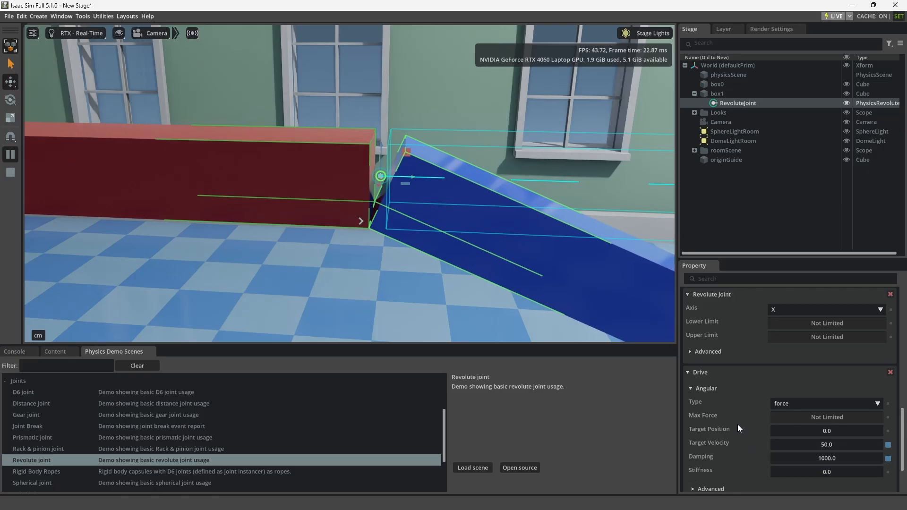
{"action": "left_click", "coordinate": [11, 173]}
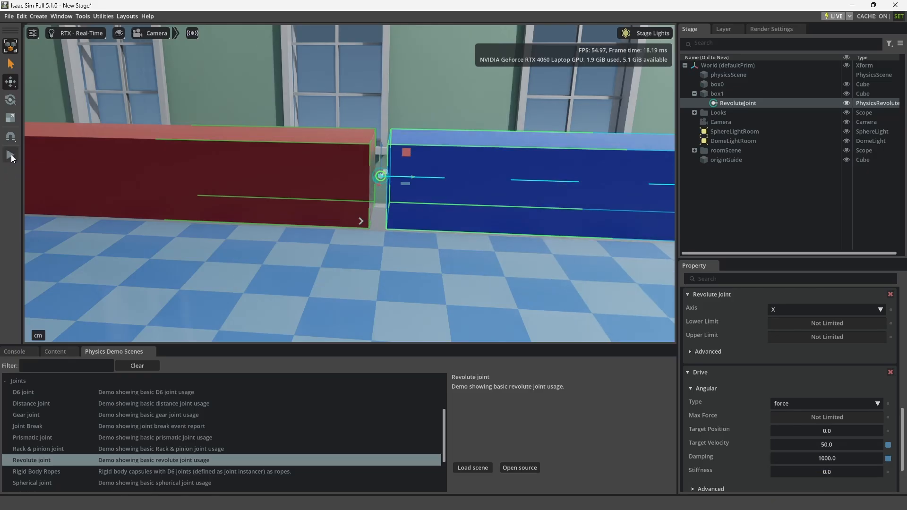
{"action": "left_click", "coordinate": [11, 157]}
{"action": "left_click", "coordinate": [10, 172]}
Set the angular drive's damping to 100000, run the simulation, and stop it.
{"action": "double_click", "coordinate": [842, 457]}
{"action": "type", "text": "100000"}
{"action": "key", "text": "Return"}
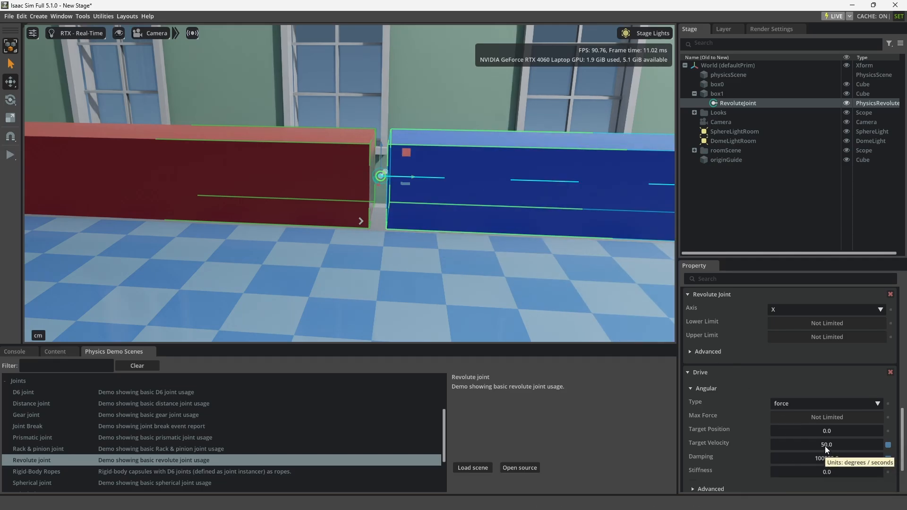
{"action": "left_click", "coordinate": [15, 157]}
{"action": "left_click", "coordinate": [9, 172]}
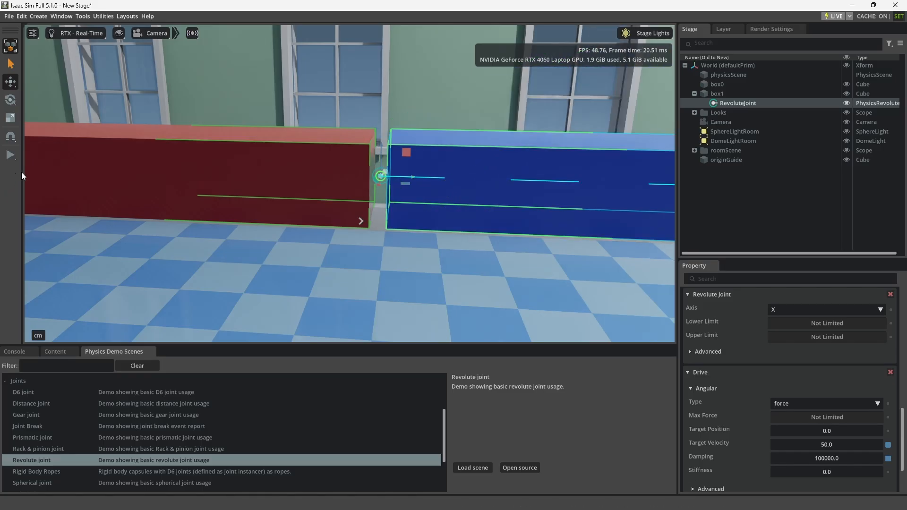
Reset the angular drive's damping to its default and start the simulation.
{"action": "left_click", "coordinate": [845, 458]}
{"action": "left_click", "coordinate": [884, 458]}
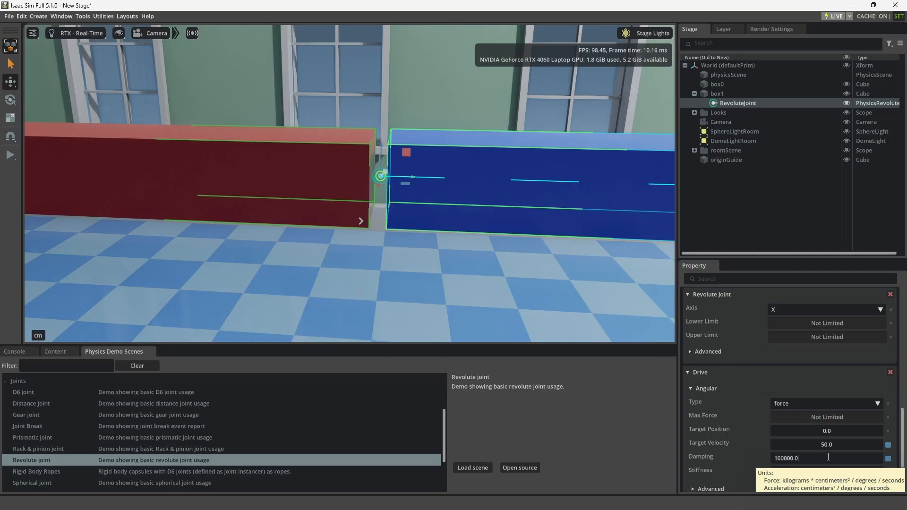
{"action": "left_click", "coordinate": [887, 458]}
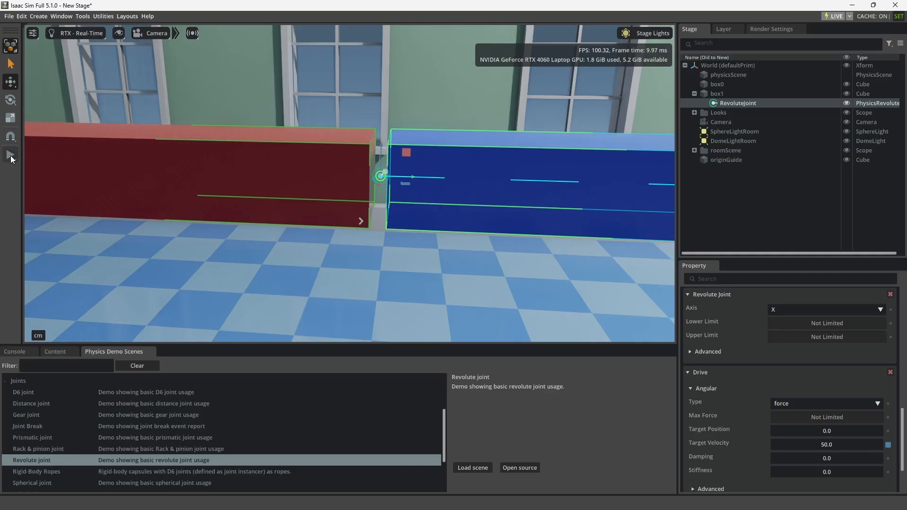
{"action": "left_click", "coordinate": [10, 156]}
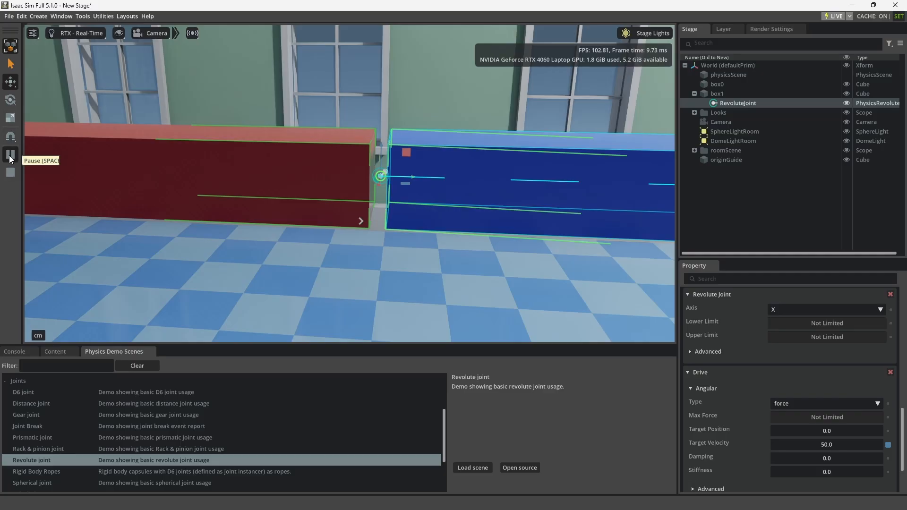
Set the angular drive's damping to 100000 while the simulation is running.
{"action": "left_click", "coordinate": [834, 459]}
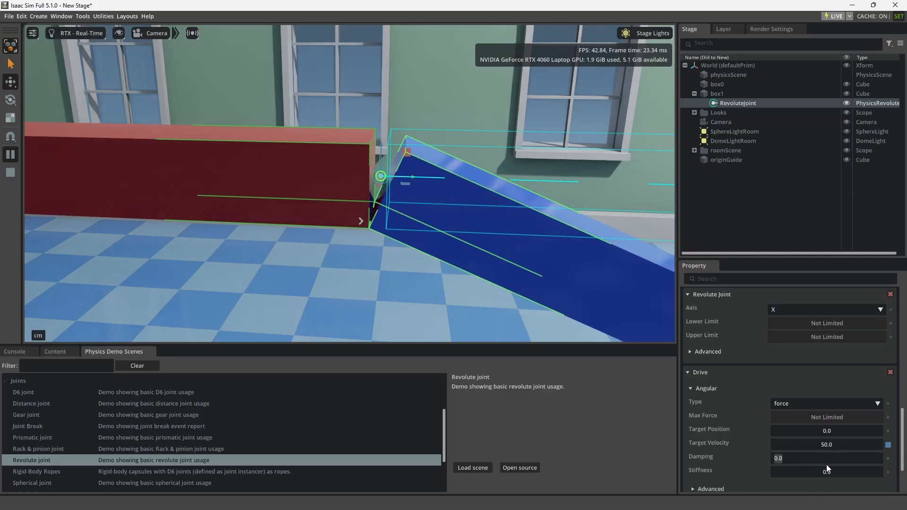
{"action": "type", "text": "1000"}
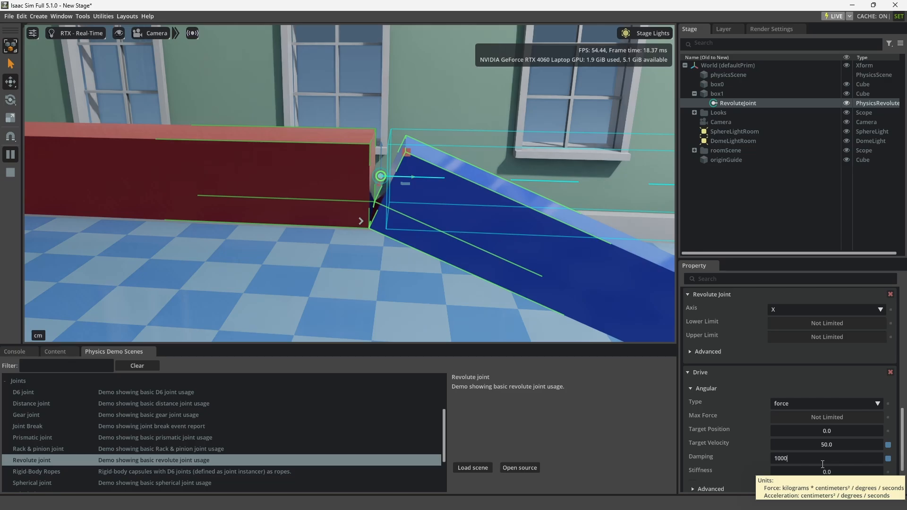
{"action": "type", "text": "00."}
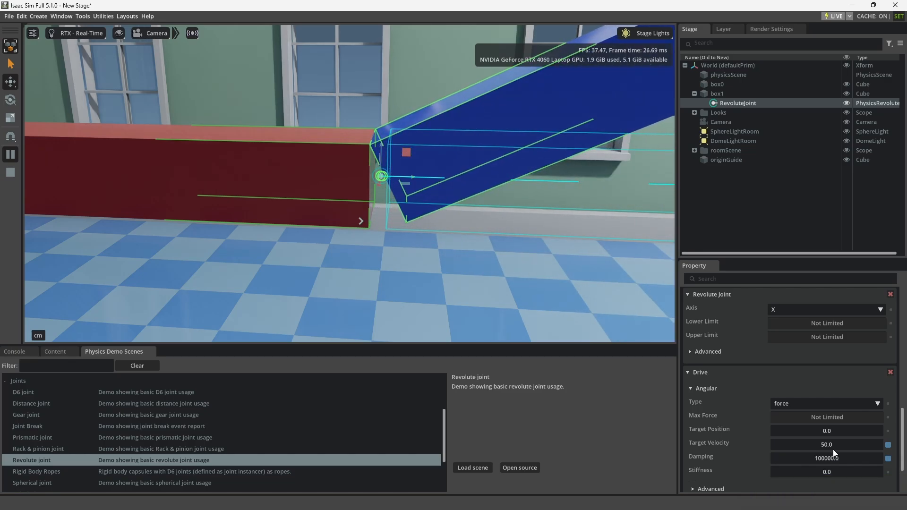
Reset the drive's target velocity to its default during the simulation, and set it to 20 degrees per second.
{"action": "left_click", "coordinate": [888, 445]}
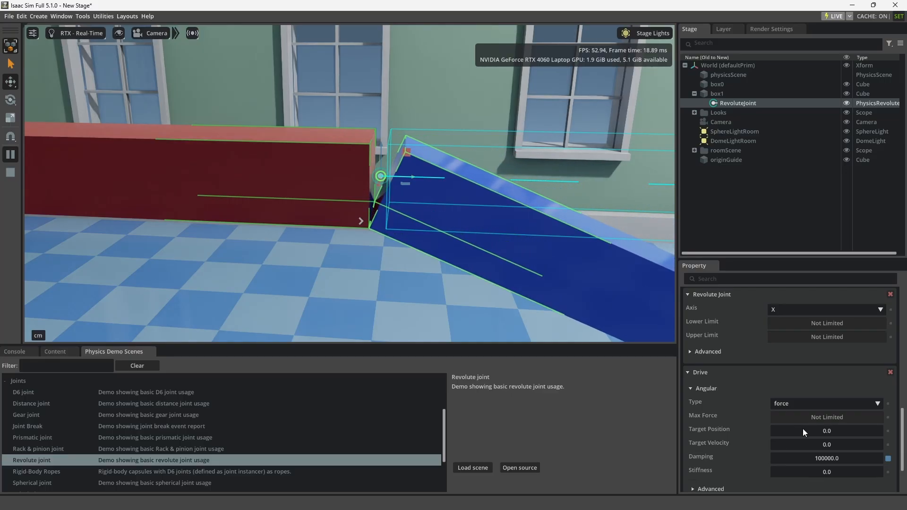
{"action": "double_click", "coordinate": [827, 445]}
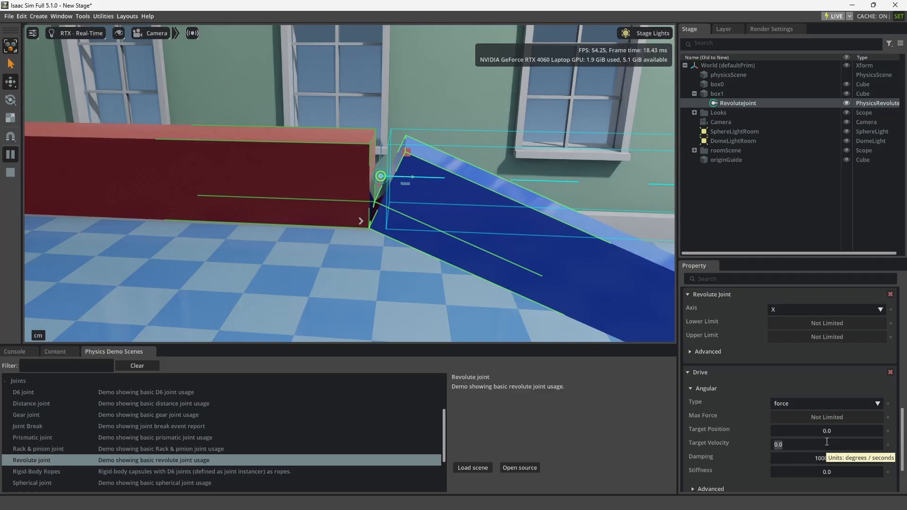
{"action": "type", "text": "20"}
{"action": "key", "text": "Return"}
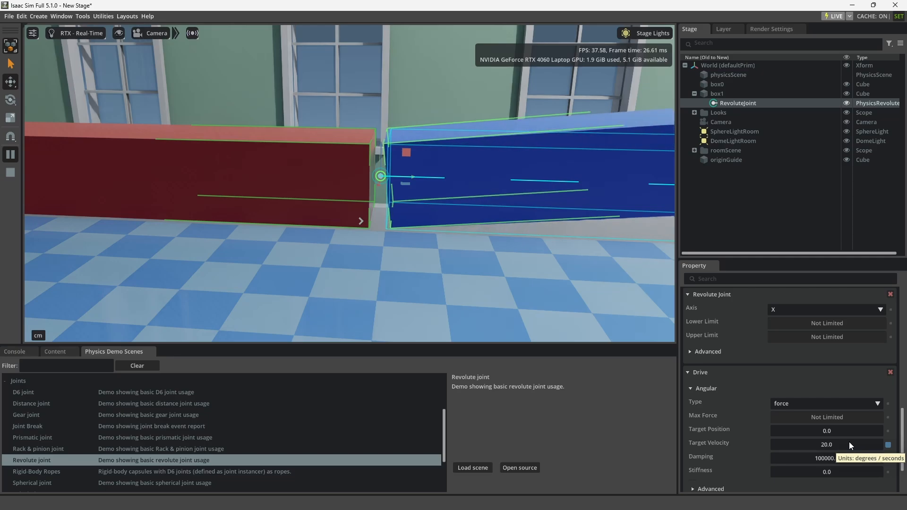
Reset the drive's target velocity and damping to their defaults and stop the simulation.
{"action": "left_click", "coordinate": [888, 444]}
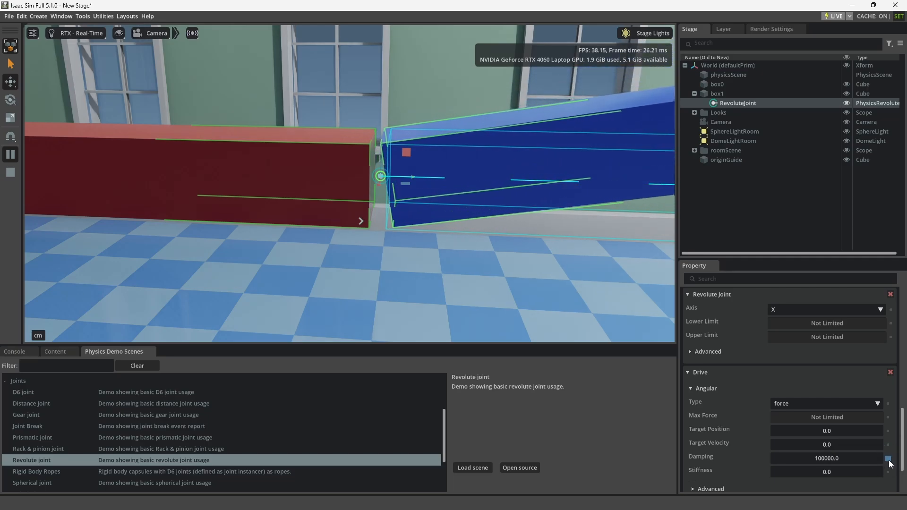
{"action": "left_click", "coordinate": [888, 458]}
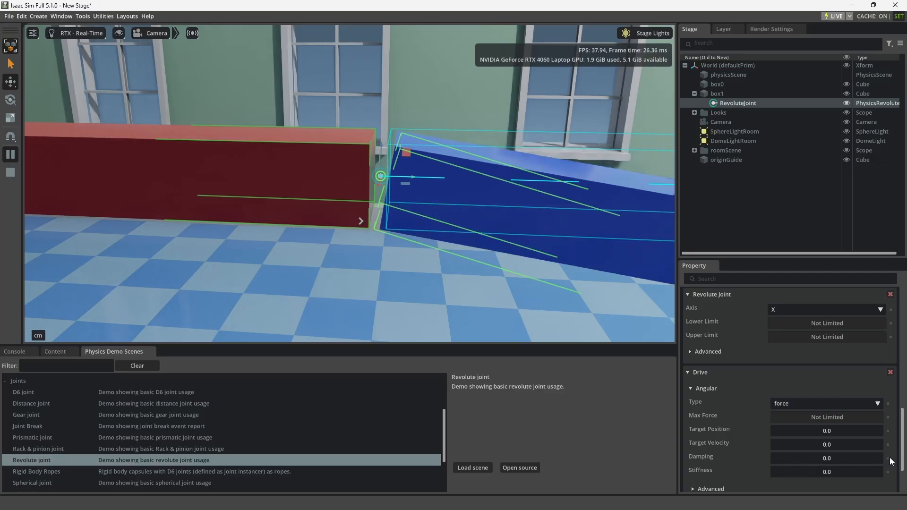
{"action": "left_click", "coordinate": [10, 173]}
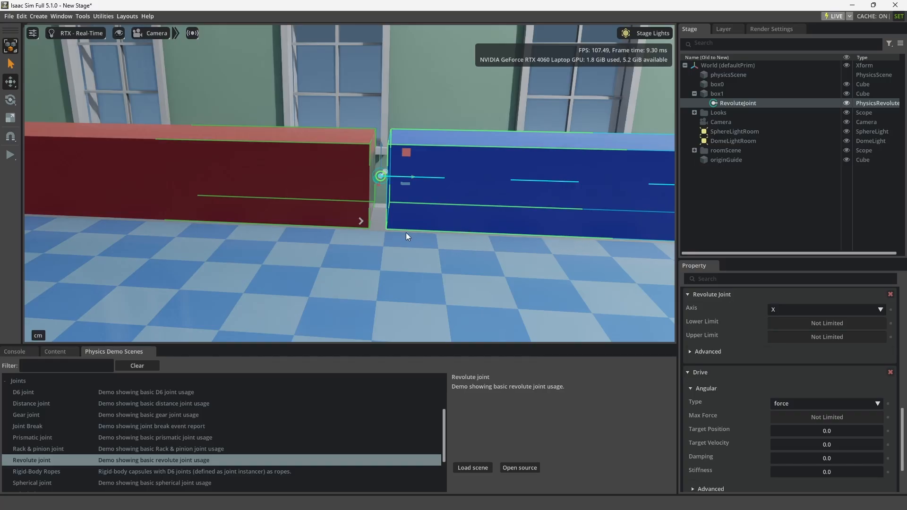
Create a new stage from the Empty template and set its viewport lighting to Default.
{"action": "scroll", "coordinate": [398, 233], "scroll_direction": "down", "scroll_amount": 5}
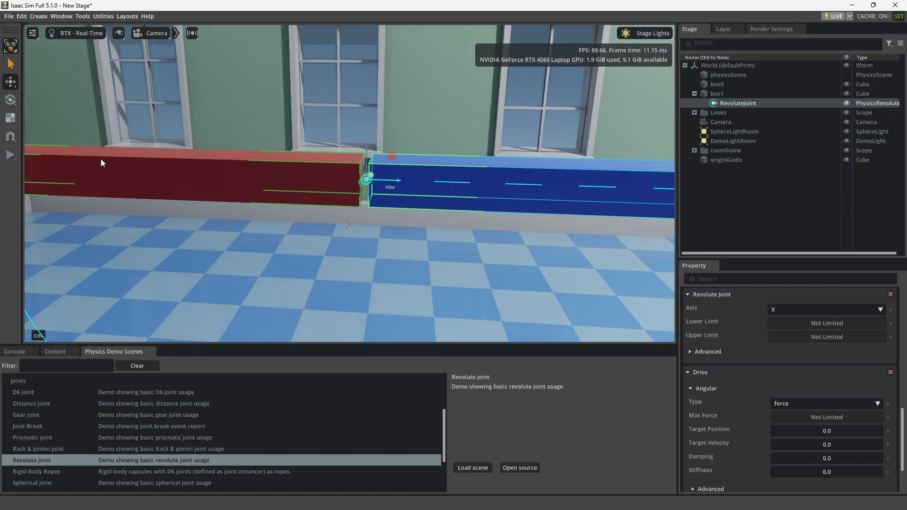
{"action": "key", "text": "Escape"}
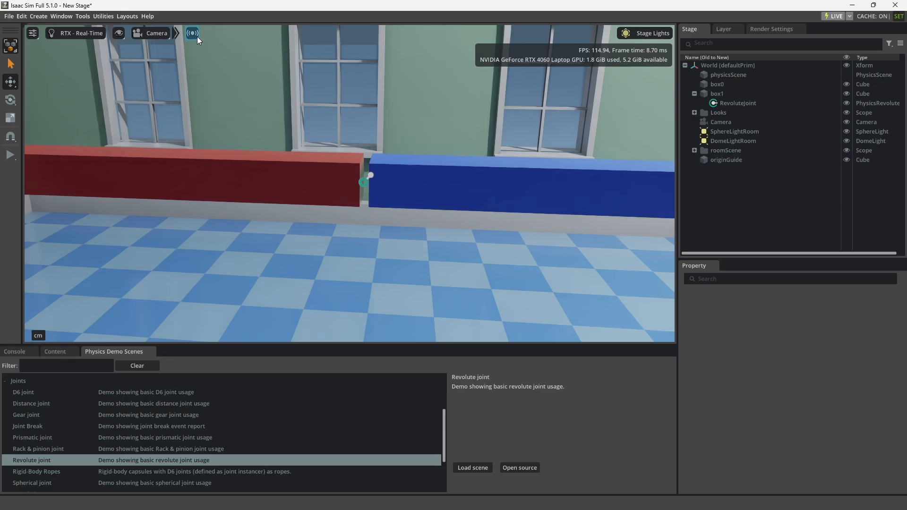
{"action": "left_click", "coordinate": [10, 17]}
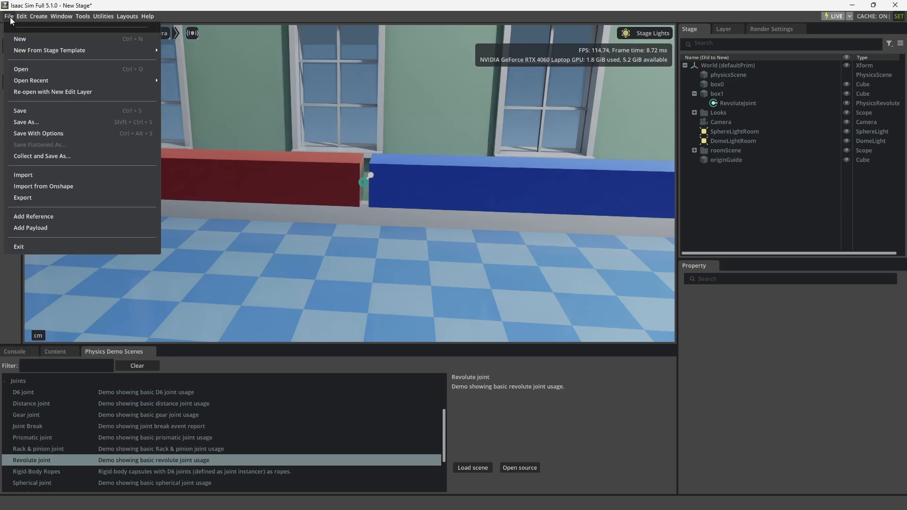
{"action": "mouse_move", "coordinate": [33, 47]}
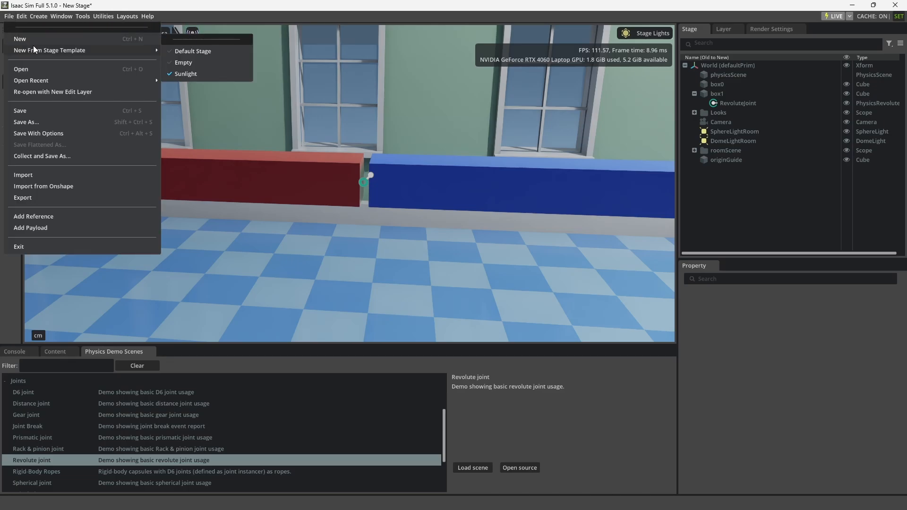
{"action": "left_click", "coordinate": [204, 62]}
{"action": "left_click", "coordinate": [457, 272]}
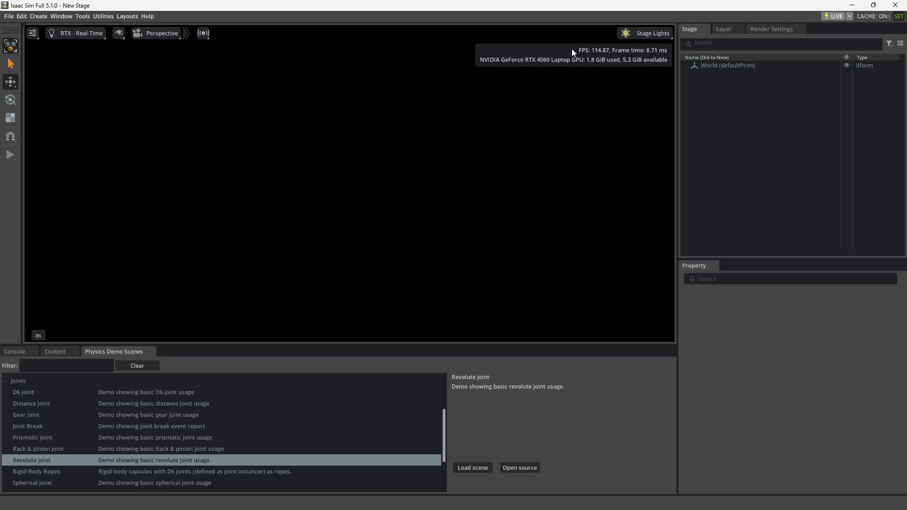
{"action": "left_click", "coordinate": [650, 34]}
{"action": "left_click", "coordinate": [648, 128]}
Add a physics ground plane to the empty stage.
{"action": "left_click", "coordinate": [40, 18]}
{"action": "mouse_move", "coordinate": [63, 142]}
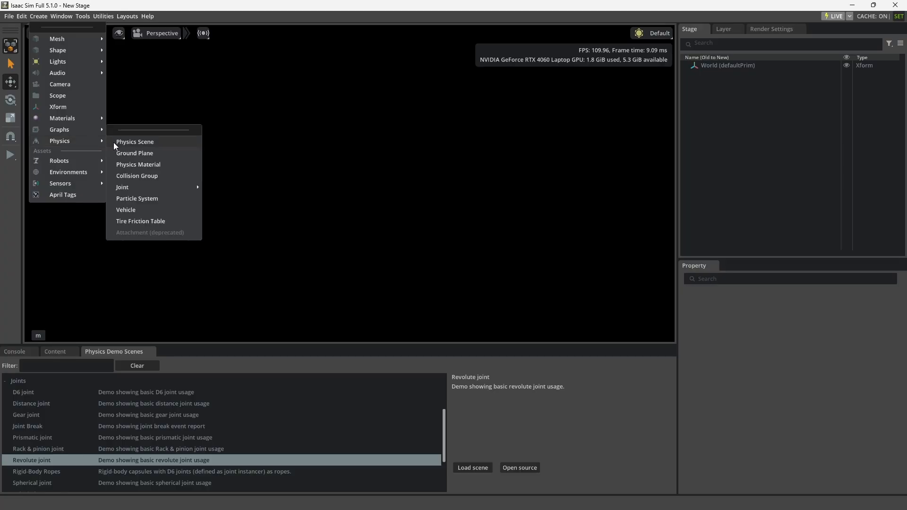
{"action": "left_click", "coordinate": [146, 152]}
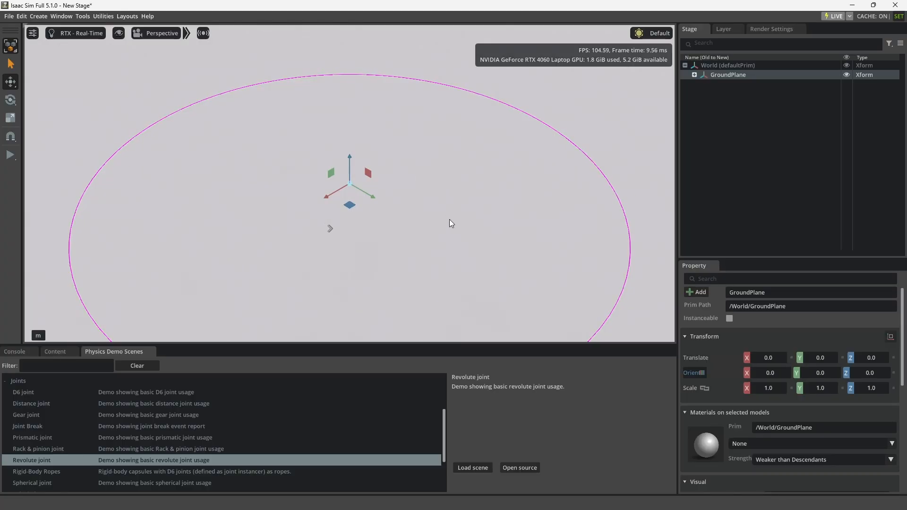
{"action": "right_click_drag", "start_coordinate": [431, 191], "coordinate": [412, 154]}
{"action": "middle_click_drag", "start_coordinate": [413, 154], "coordinate": [304, 1]}
{"action": "middle_click_drag", "start_coordinate": [398, 310], "coordinate": [400, 246]}
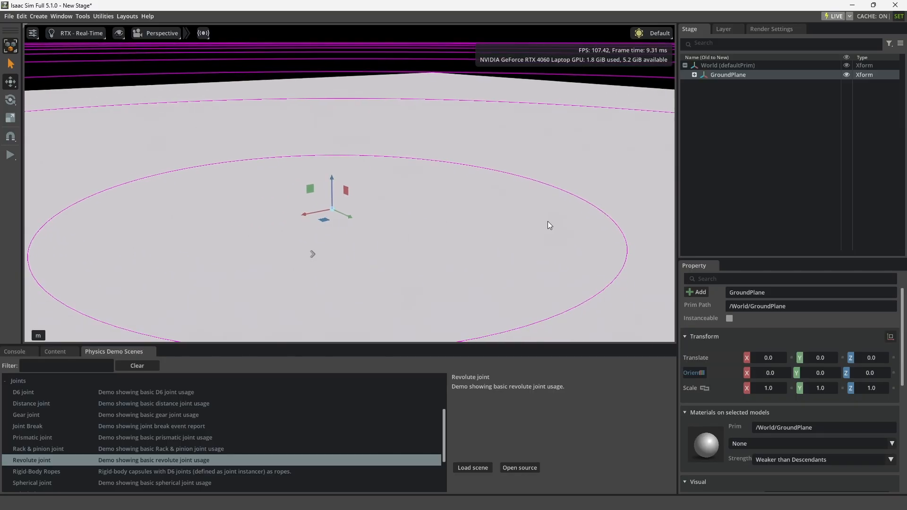
{"action": "left_click", "coordinate": [779, 137]}
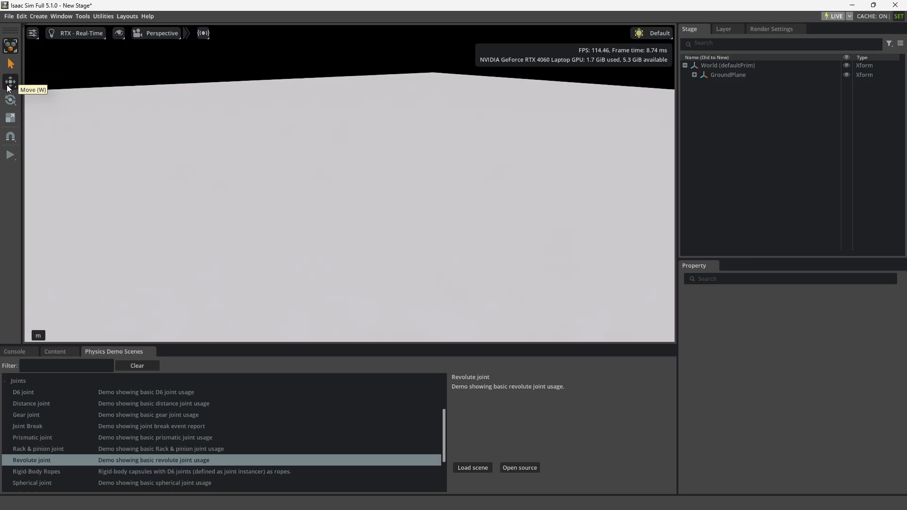
Create a sphere mesh and raise it above the ground plane to a Z translation of about 1.94.
{"action": "left_click", "coordinate": [41, 18]}
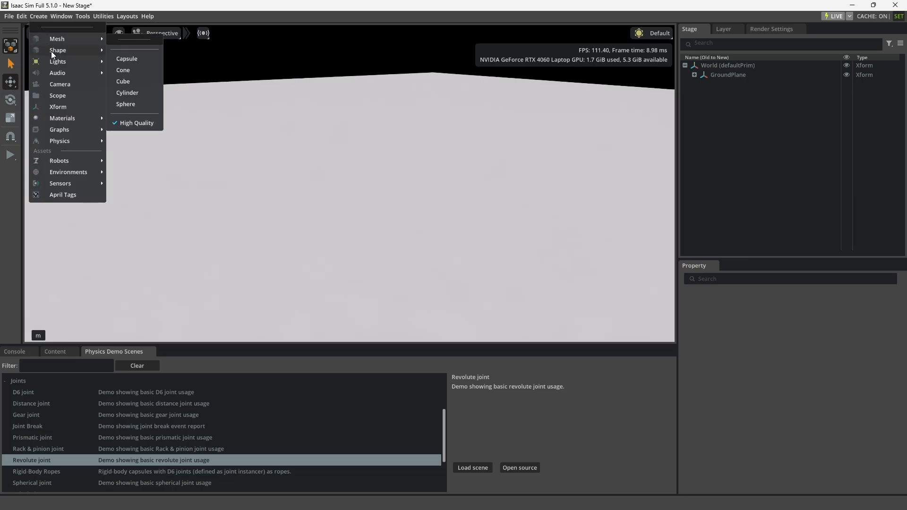
{"action": "mouse_move", "coordinate": [56, 47]}
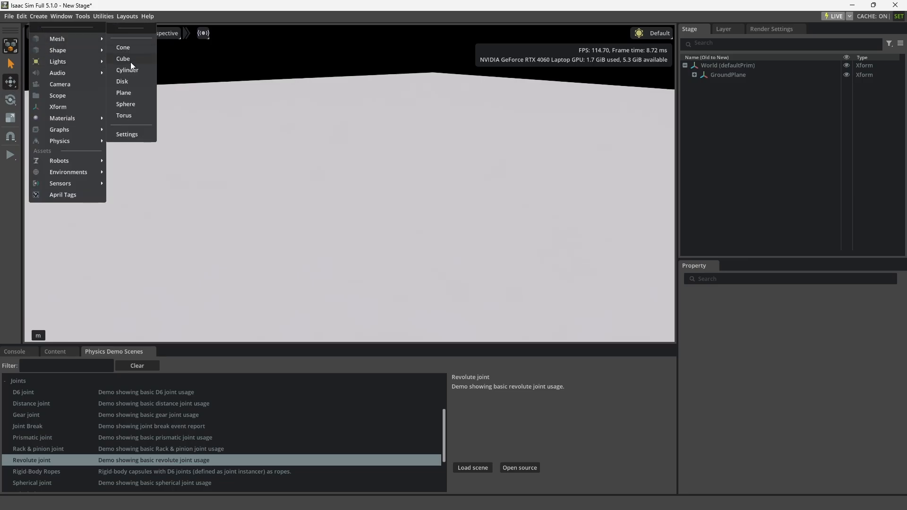
{"action": "left_click", "coordinate": [129, 104]}
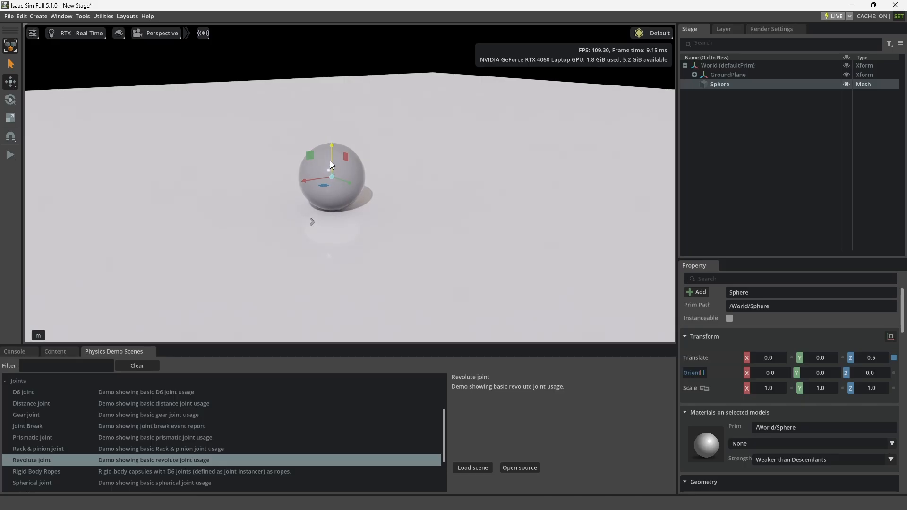
{"action": "left_click_drag", "start_coordinate": [330, 161], "coordinate": [324, 90]}
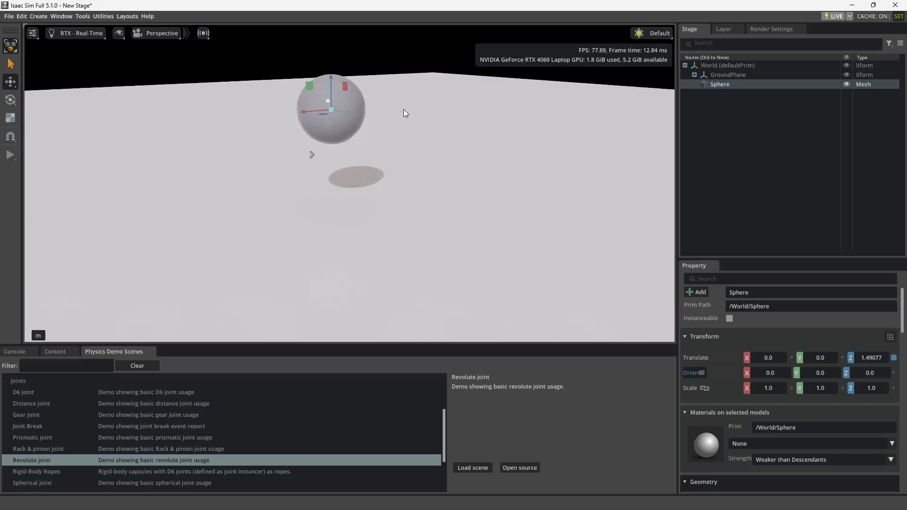
{"action": "right_click_drag", "start_coordinate": [403, 109], "coordinate": [391, 89]}
{"action": "middle_click_drag", "start_coordinate": [447, 137], "coordinate": [409, 163]}
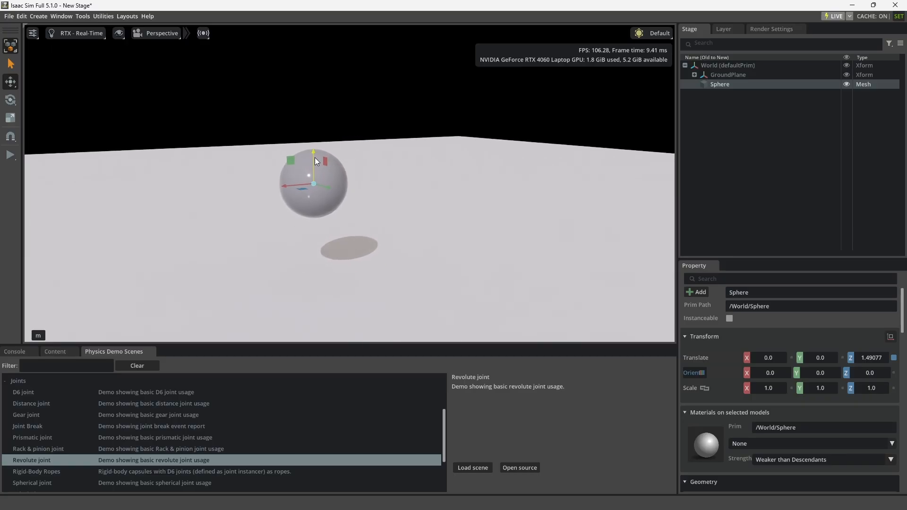
{"action": "left_click_drag", "start_coordinate": [315, 158], "coordinate": [307, 128]}
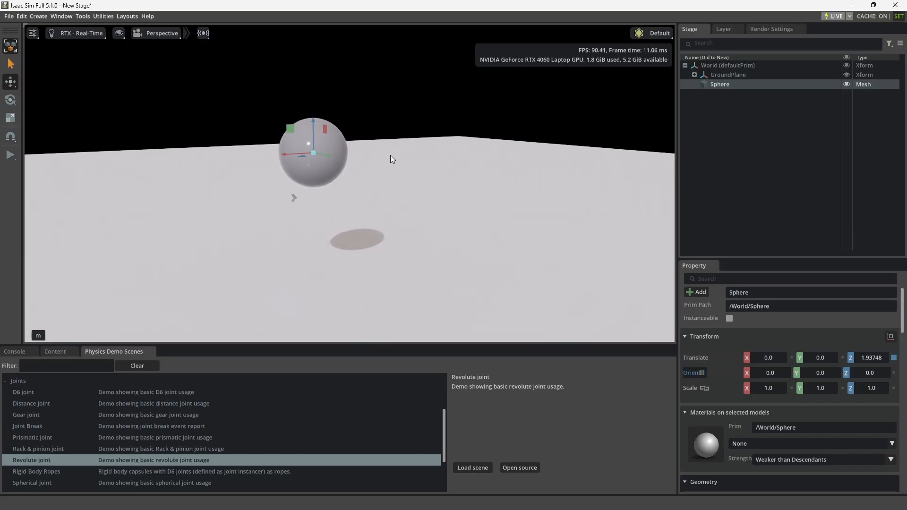
Run the simulation briefly to check how the sphere behaves without physics, and stop it.
{"action": "left_click", "coordinate": [782, 149]}
{"action": "left_click", "coordinate": [10, 156]}
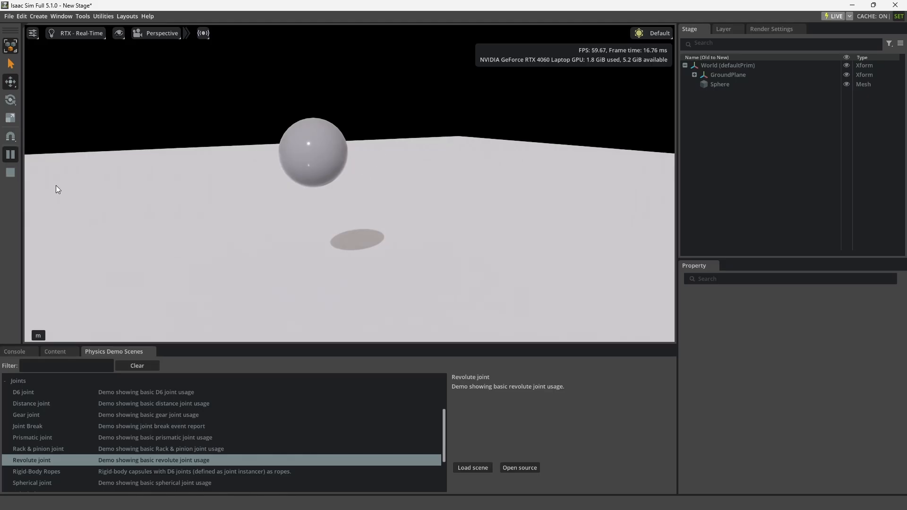
{"action": "left_click", "coordinate": [10, 172]}
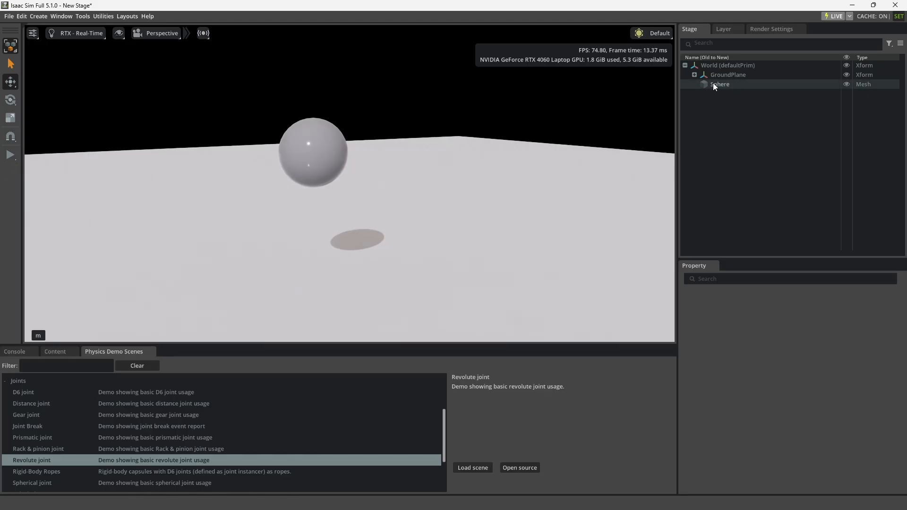
Duplicate the sphere and move the copy along X to about -1.73, beside the original.
{"action": "right_click", "coordinate": [713, 83]}
{"action": "mouse_move", "coordinate": [736, 100]}
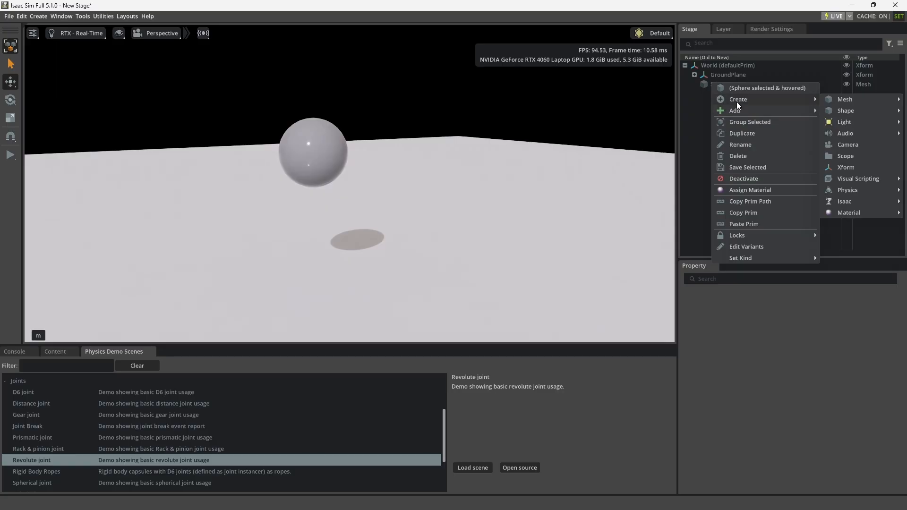
{"action": "left_click", "coordinate": [743, 133]}
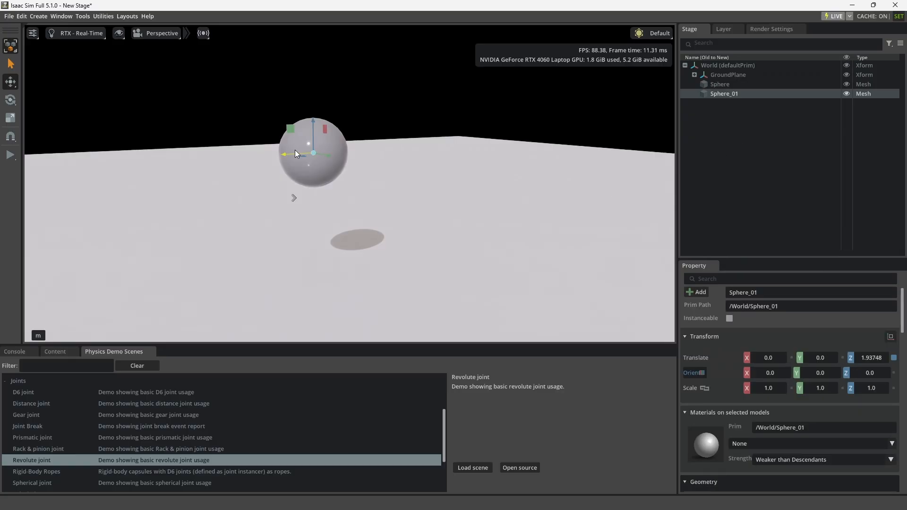
{"action": "left_click_drag", "start_coordinate": [295, 151], "coordinate": [400, 157]}
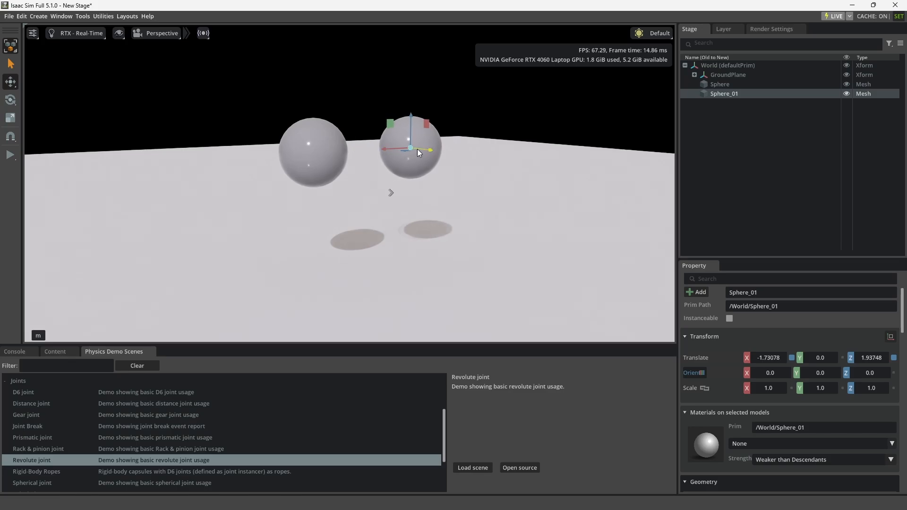
Apply the Rigid Body with Colliders Preset to the duplicated sphere, Sphere_01.
{"action": "right_click", "coordinate": [723, 93]}
{"action": "mouse_move", "coordinate": [766, 111]}
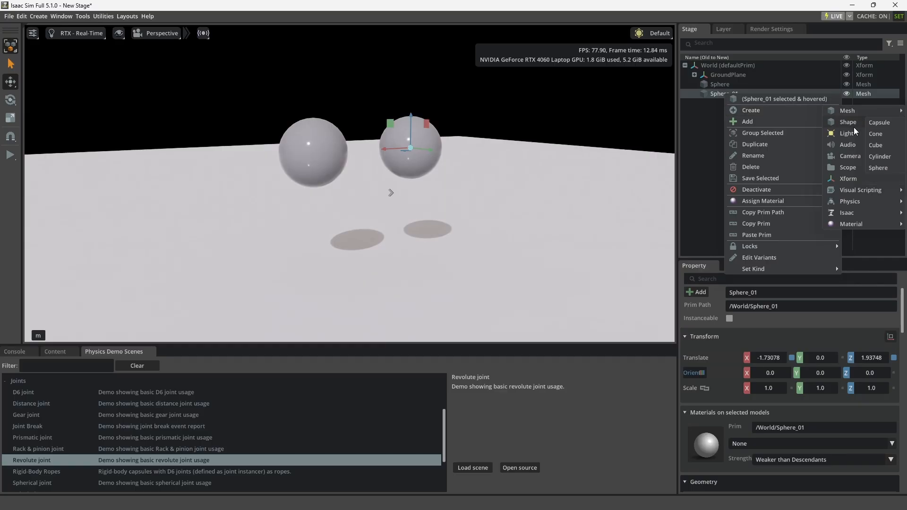
{"action": "mouse_move", "coordinate": [862, 201]}
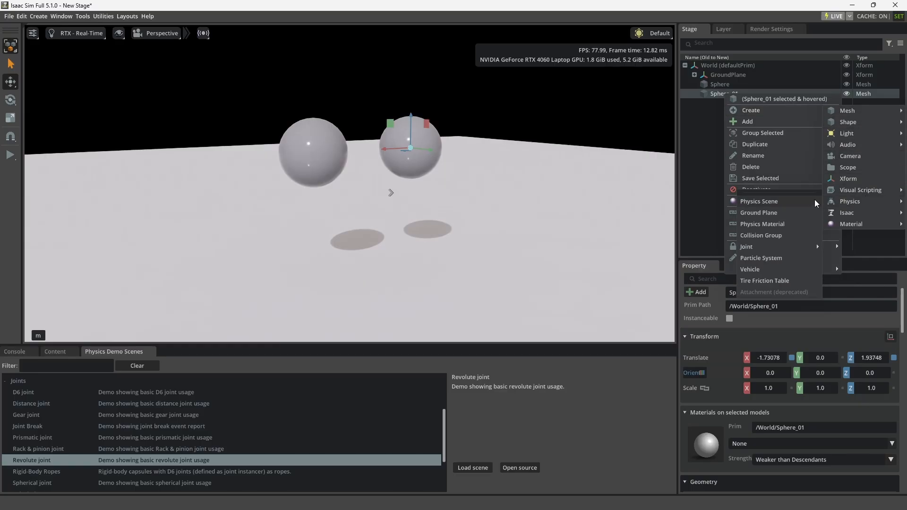
{"action": "mouse_move", "coordinate": [823, 121]}
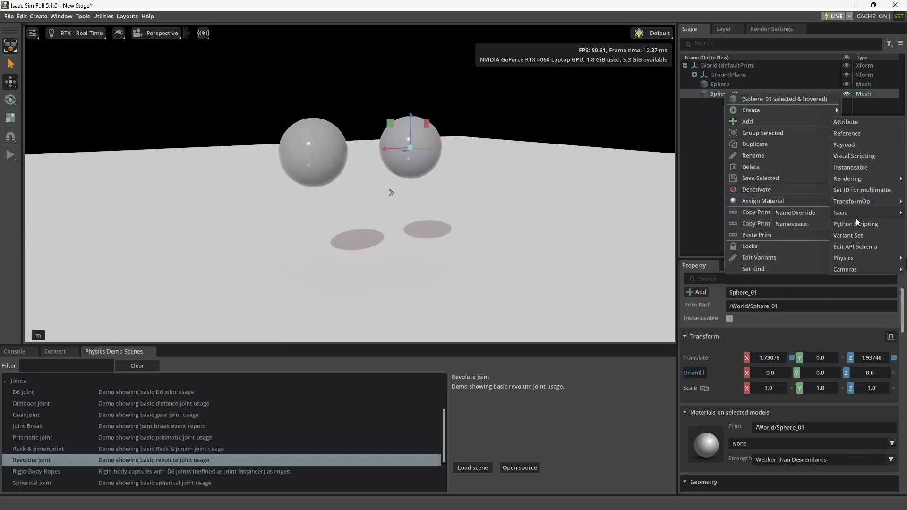
{"action": "mouse_move", "coordinate": [848, 262]}
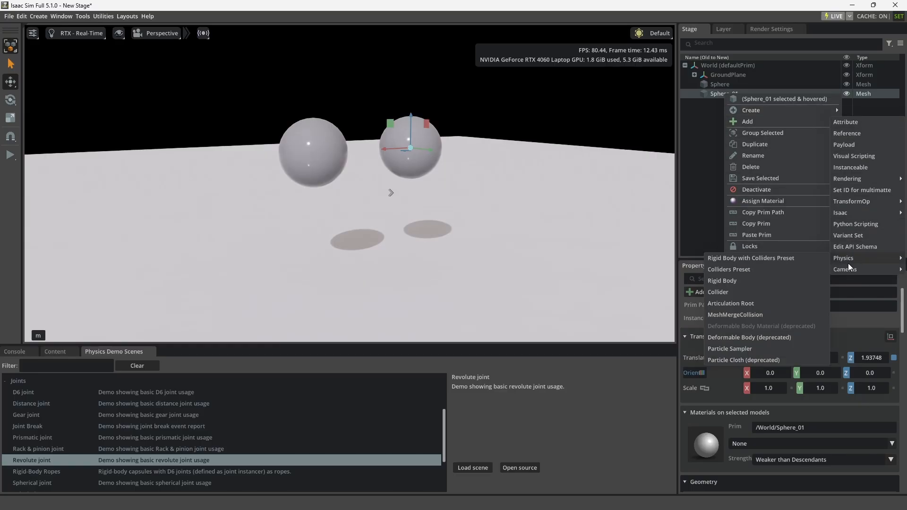
{"action": "left_click", "coordinate": [767, 258]}
{"action": "left_click", "coordinate": [757, 199]}
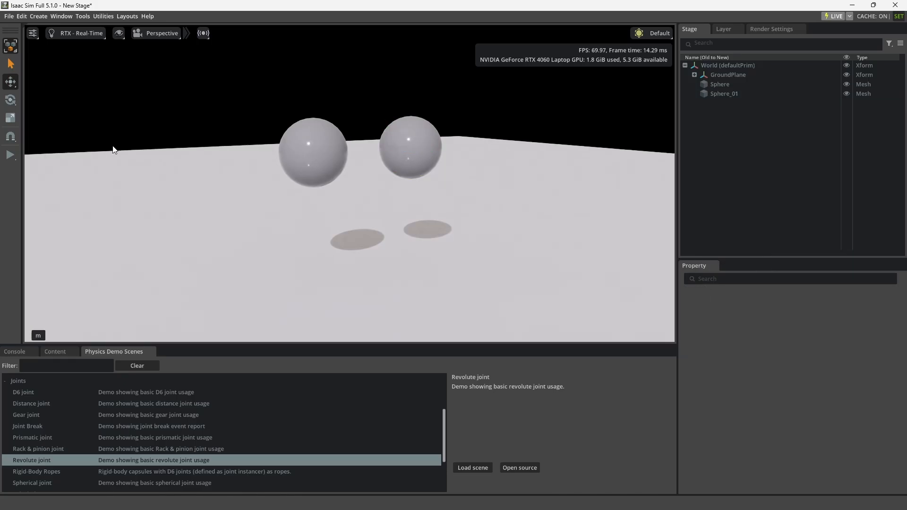
Run the simulation to examine how Sphere_01 behaves as a rigid body, and stop it.
{"action": "left_click", "coordinate": [14, 154]}
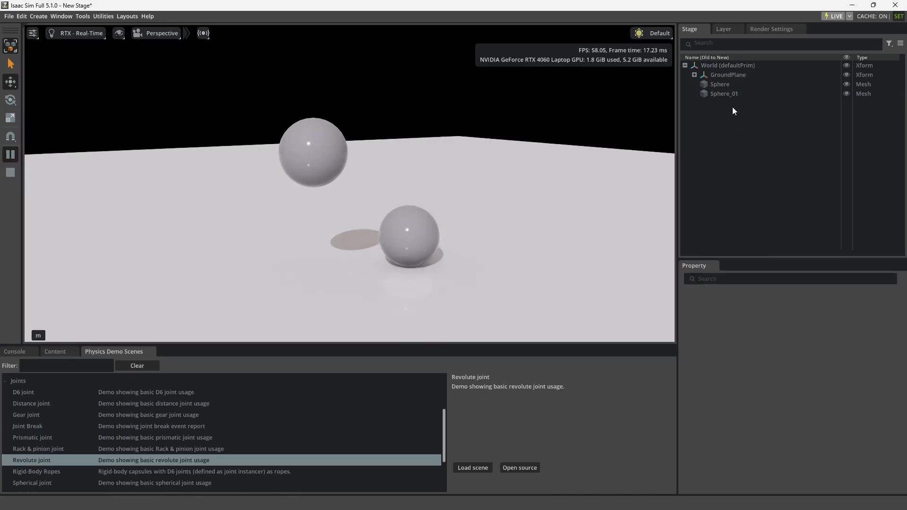
{"action": "left_click", "coordinate": [723, 94]}
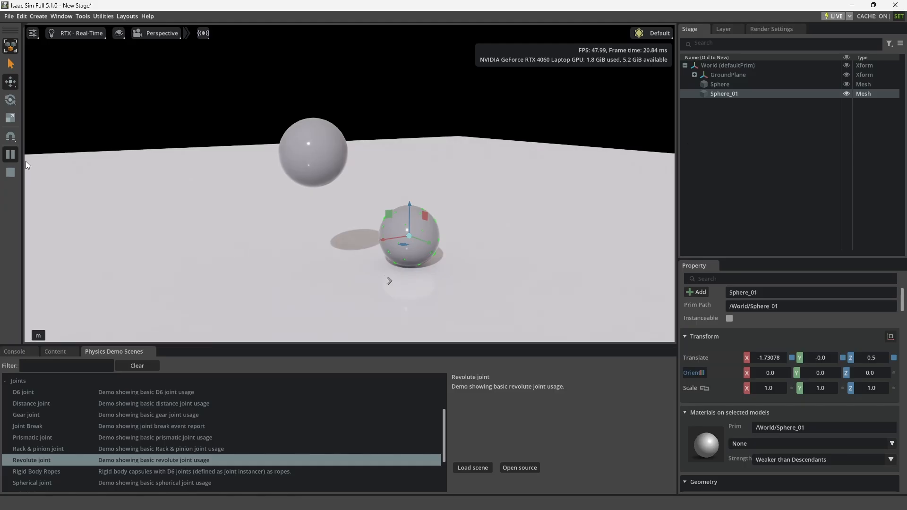
{"action": "left_click", "coordinate": [11, 172]}
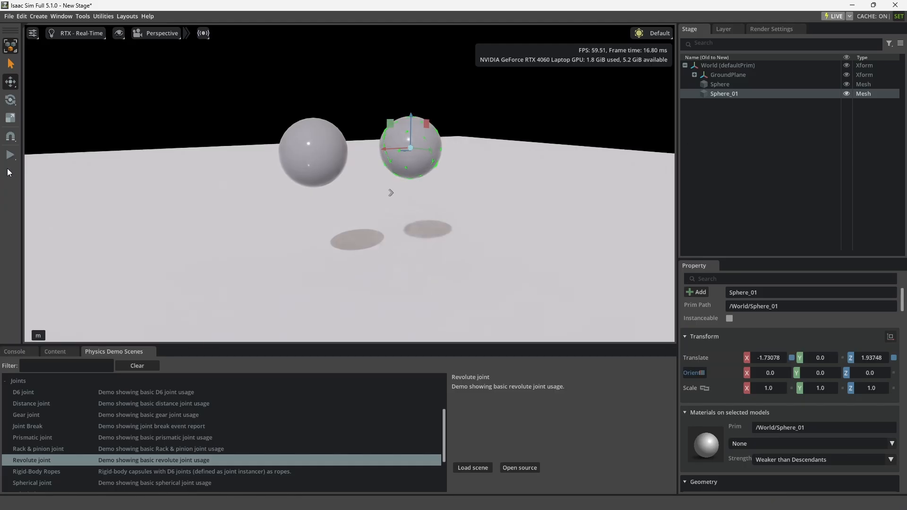
{"action": "left_click", "coordinate": [707, 171]}
Create a revolute joint between Sphere and Sphere_01, and test it with a short simulation run.
{"action": "left_click", "coordinate": [722, 84]}
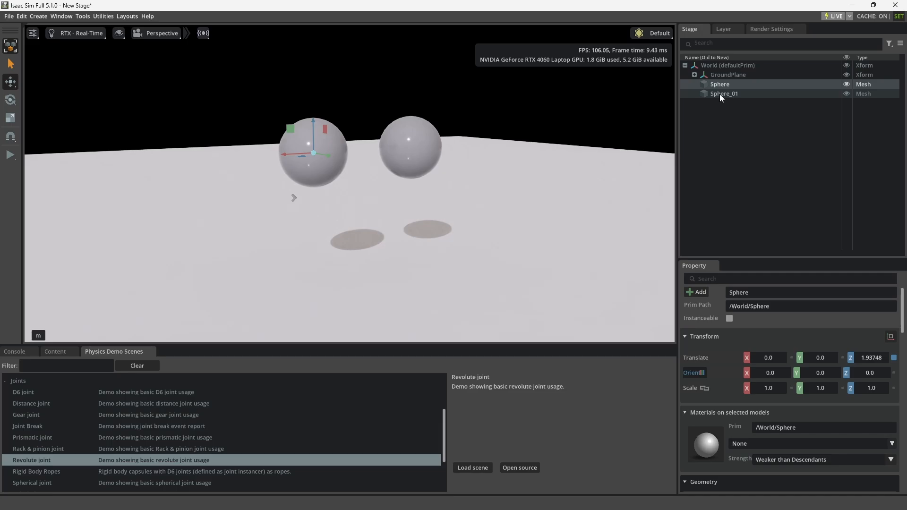
{"action": "left_click", "coordinate": [718, 94], "text": "ctrl"}
{"action": "right_click", "coordinate": [718, 93]}
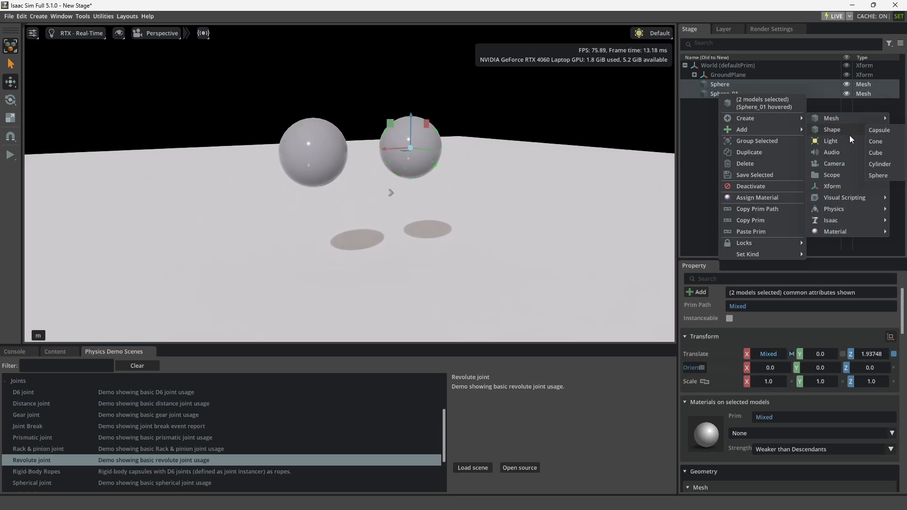
{"action": "mouse_move", "coordinate": [835, 209]}
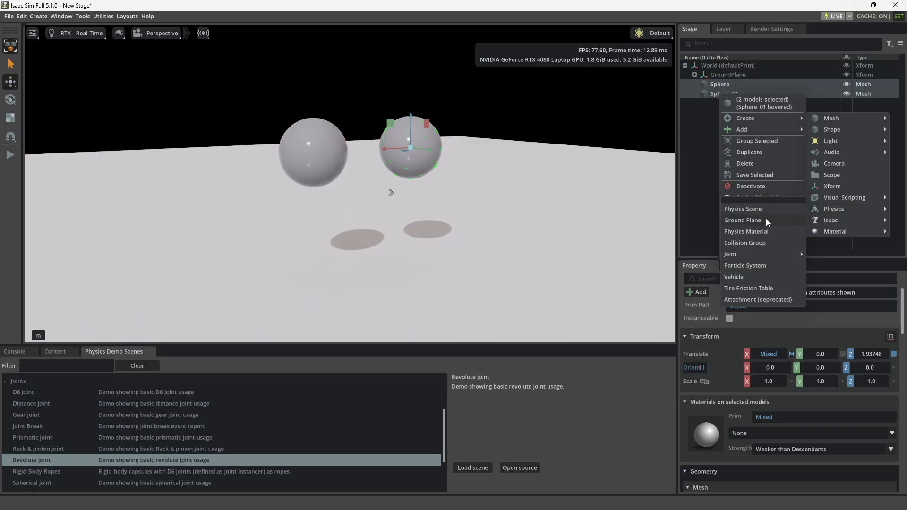
{"action": "mouse_move", "coordinate": [774, 258]}
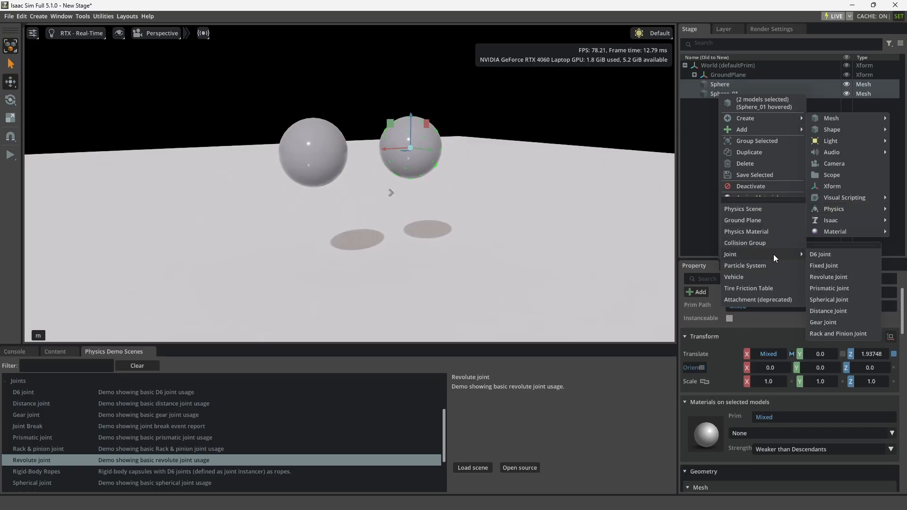
{"action": "left_click", "coordinate": [830, 277]}
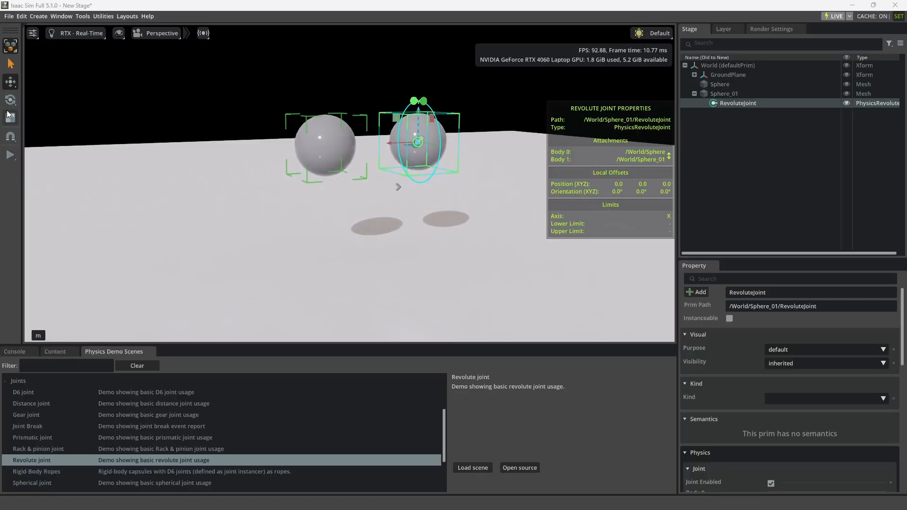
{"action": "left_click", "coordinate": [11, 155]}
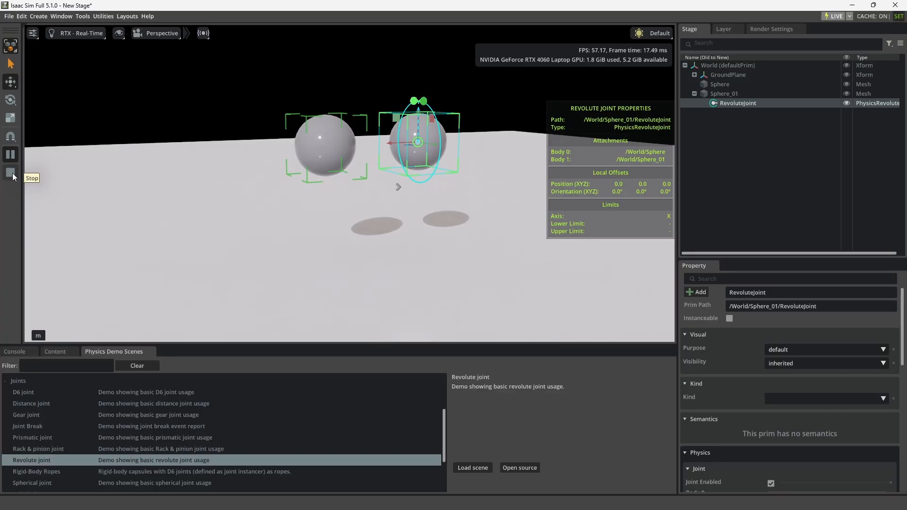
{"action": "left_click", "coordinate": [12, 173]}
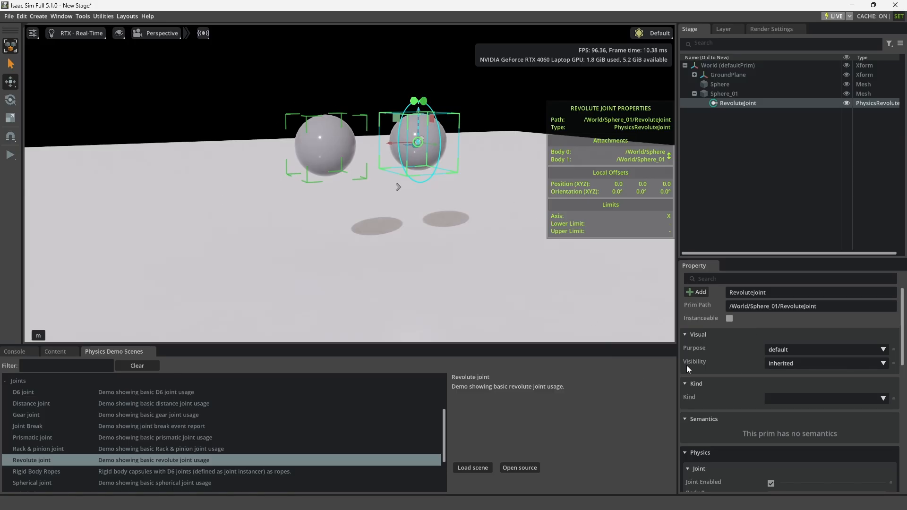
Set the revolute joint's axis to Z and move the joint along X to the centre of the original sphere.
{"action": "scroll", "coordinate": [730, 370], "scroll_direction": "down", "scroll_amount": 5}
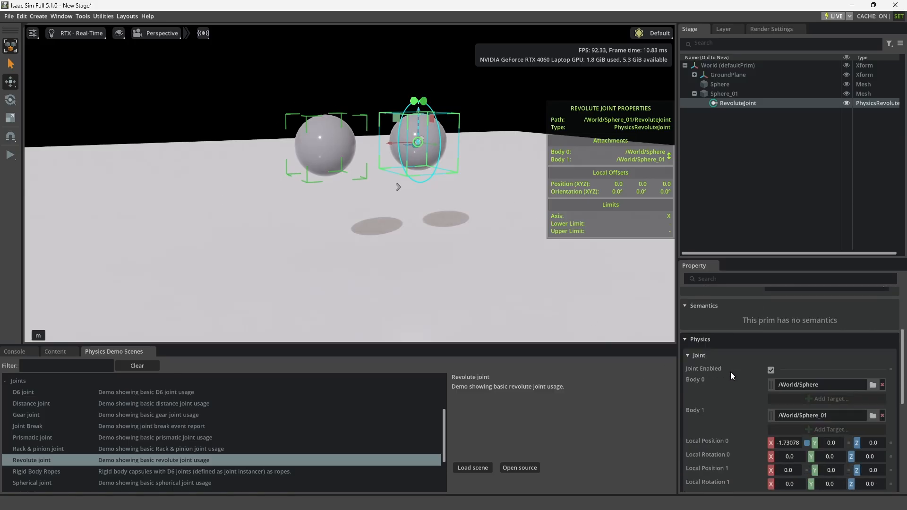
{"action": "scroll", "coordinate": [730, 371], "scroll_direction": "down", "scroll_amount": 6}
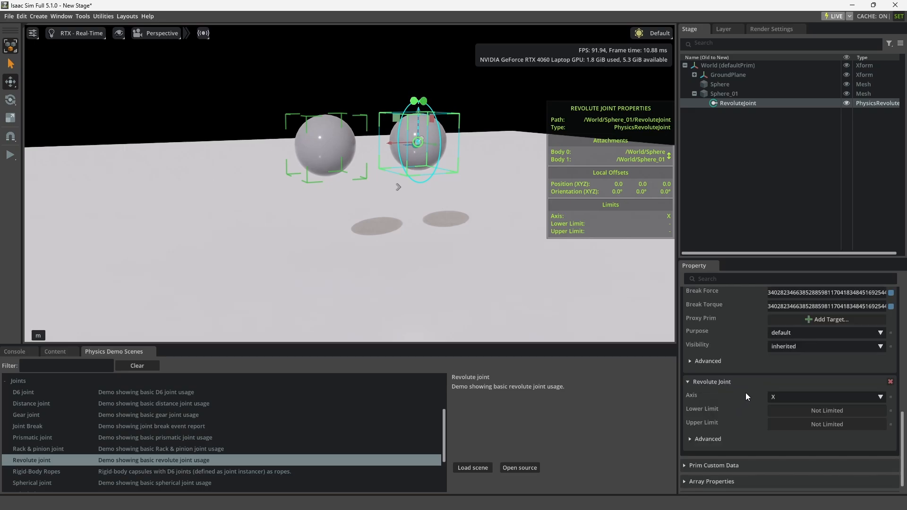
{"action": "left_click", "coordinate": [792, 396]}
{"action": "left_click", "coordinate": [785, 427]}
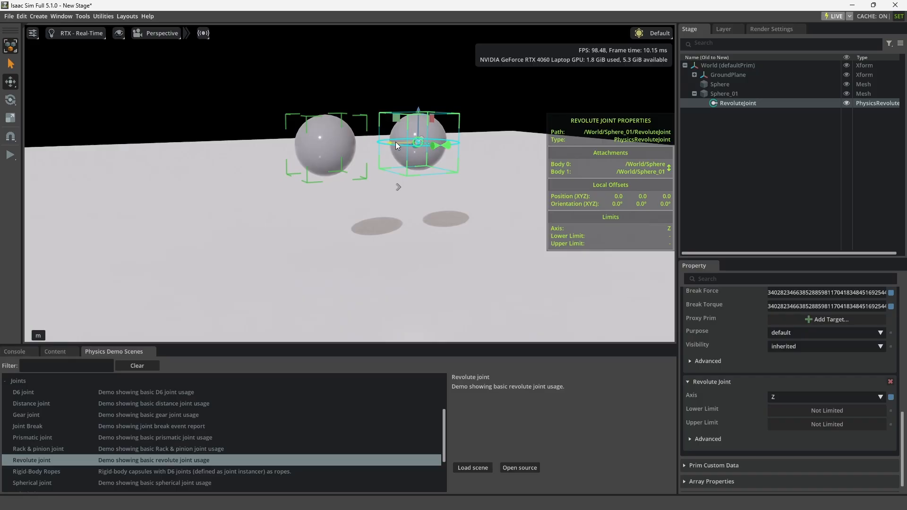
{"action": "left_click_drag", "start_coordinate": [395, 141], "coordinate": [306, 150]}
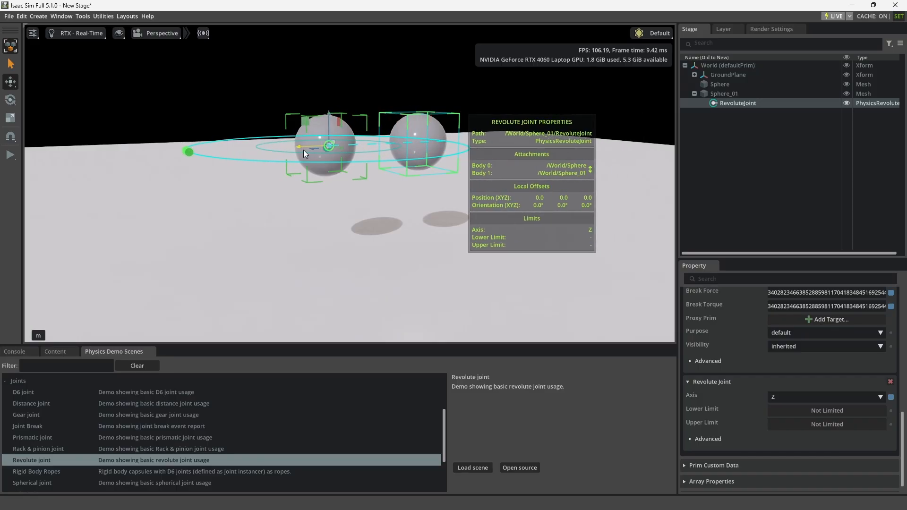
{"action": "middle_click_drag", "start_coordinate": [307, 165], "coordinate": [149, 206]}
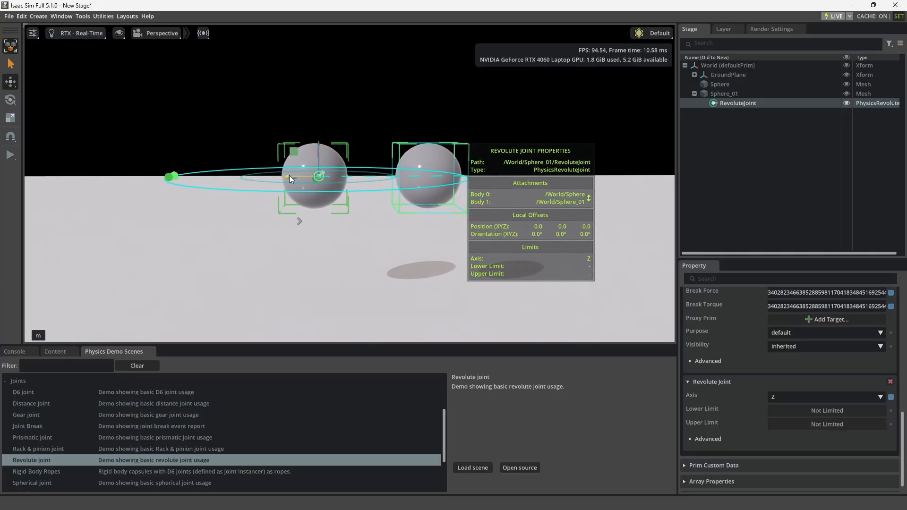
Nudge the revolute joint along X onto the original sphere's centre and start the simulation with the Z axis.
{"action": "left_click_drag", "start_coordinate": [289, 176], "coordinate": [285, 175]}
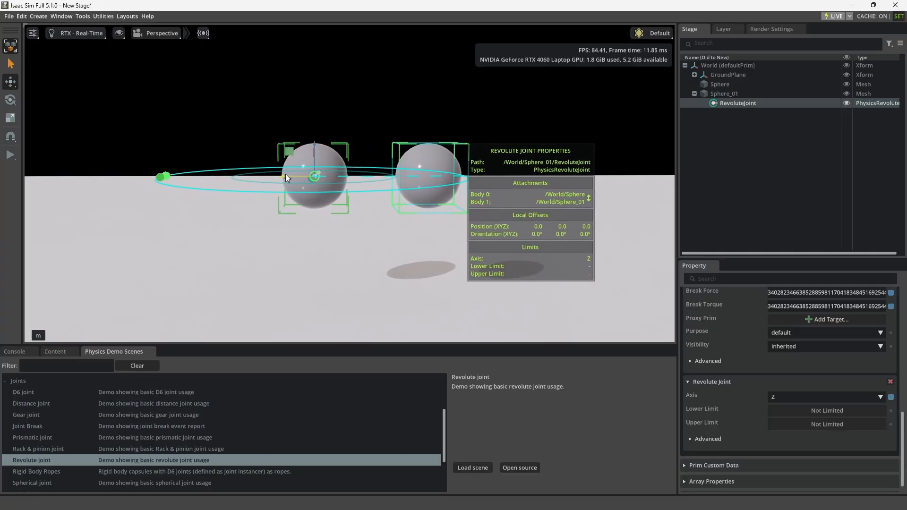
{"action": "left_click", "coordinate": [735, 170]}
{"action": "left_click", "coordinate": [758, 102]}
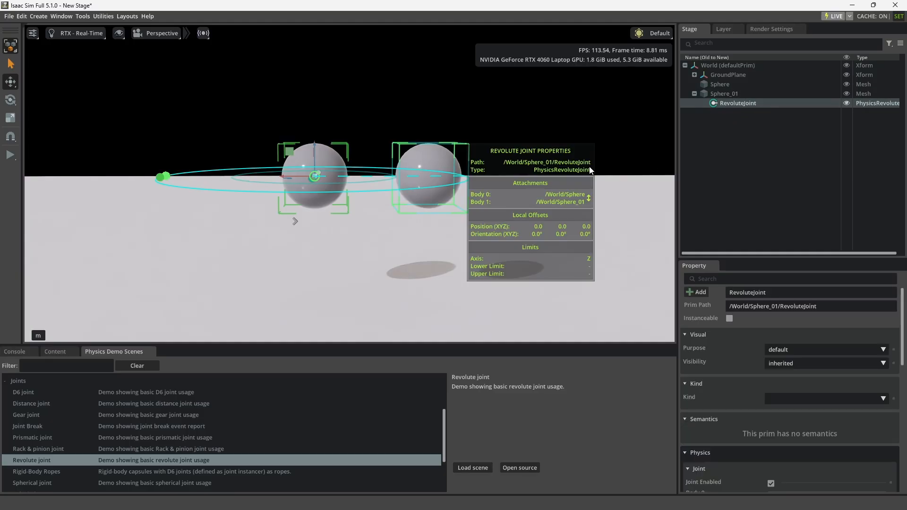
{"action": "right_click_drag", "start_coordinate": [191, 127], "coordinate": [219, 143]}
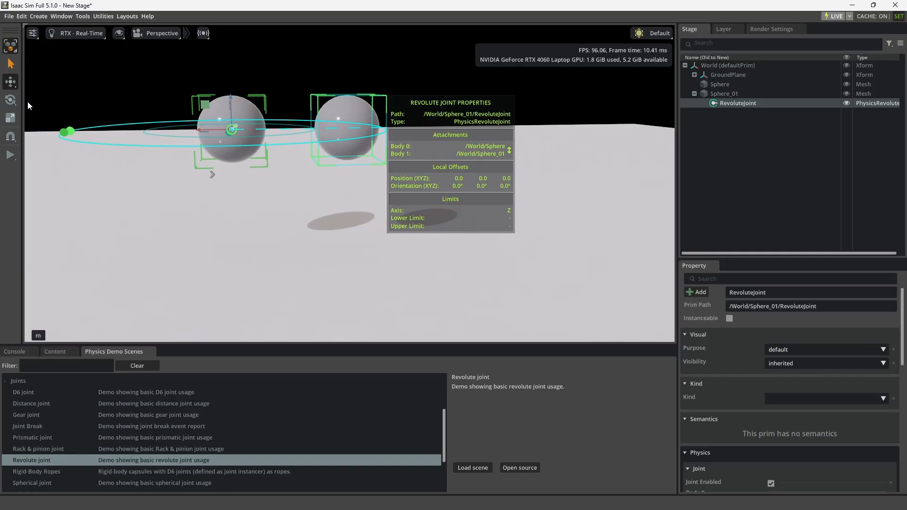
{"action": "left_click", "coordinate": [10, 155]}
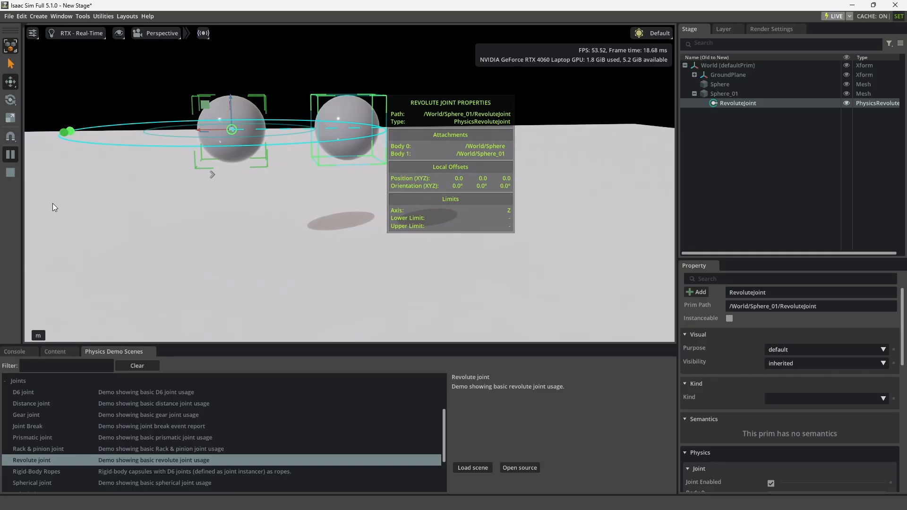
Set the revolute joint's axis to Y, test it with a simulation run, and return the axis to Z.
{"action": "scroll", "coordinate": [737, 376], "scroll_direction": "down", "scroll_amount": 5}
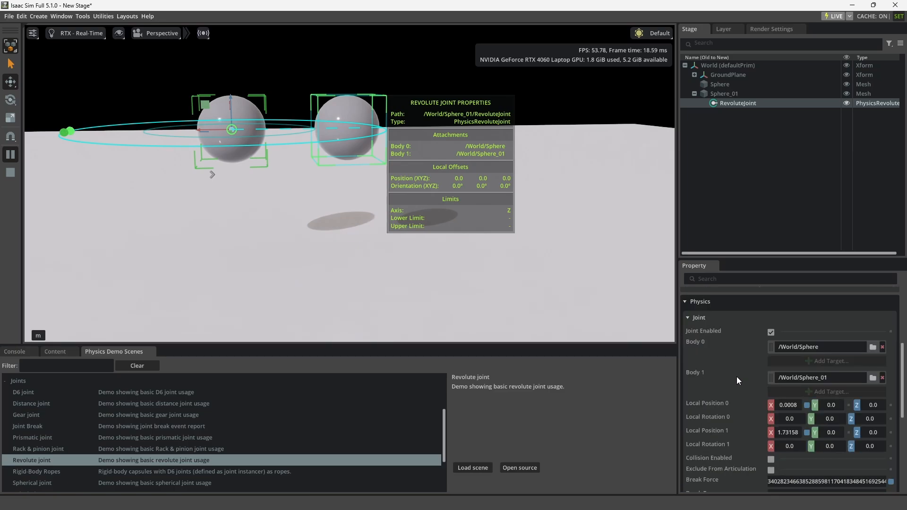
{"action": "scroll", "coordinate": [740, 375], "scroll_direction": "down", "scroll_amount": 4}
{"action": "scroll", "coordinate": [765, 424], "scroll_direction": "down", "scroll_amount": 3}
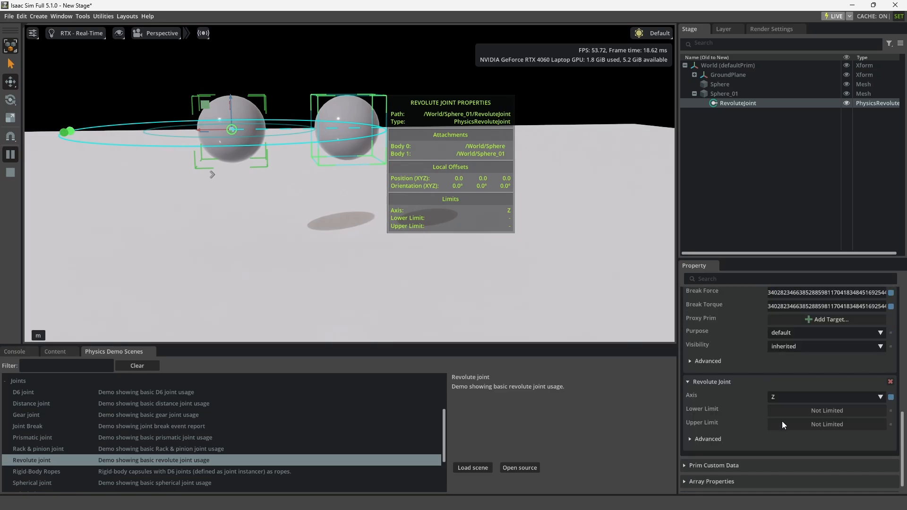
{"action": "left_click", "coordinate": [795, 395]}
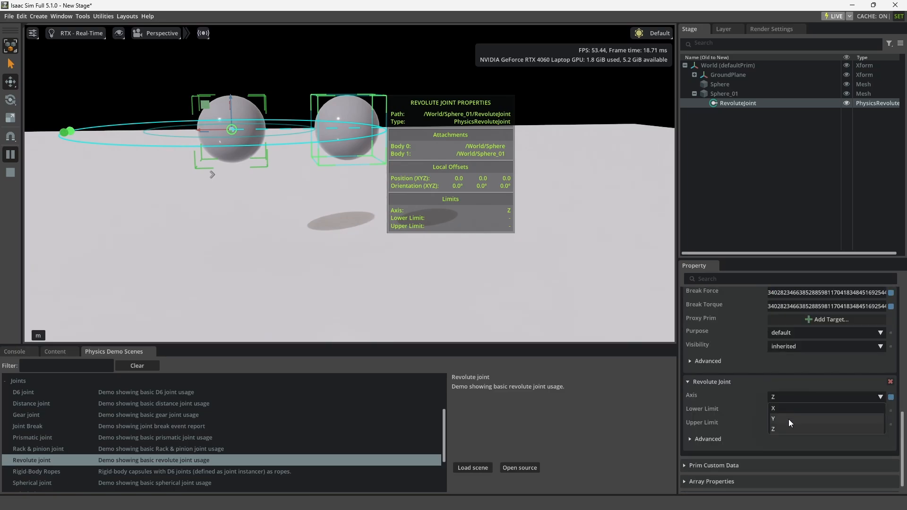
{"action": "left_click", "coordinate": [789, 418]}
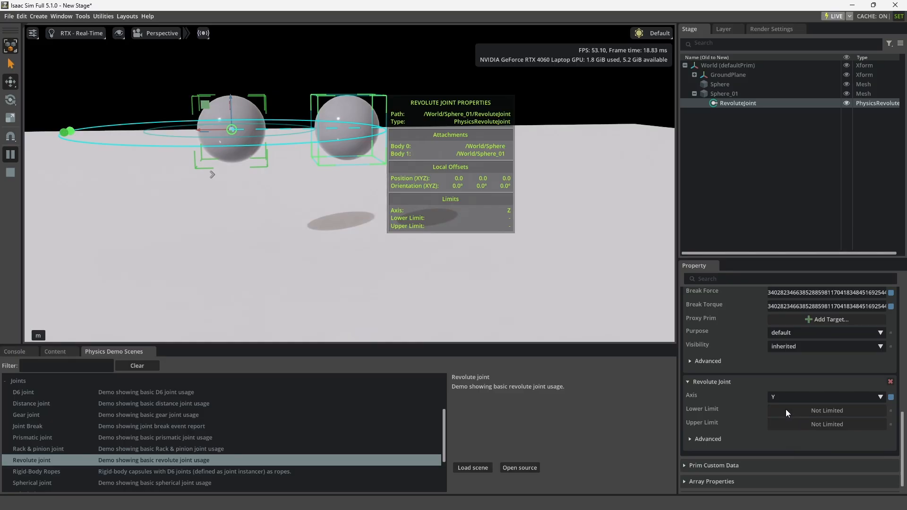
{"action": "left_click", "coordinate": [8, 178]}
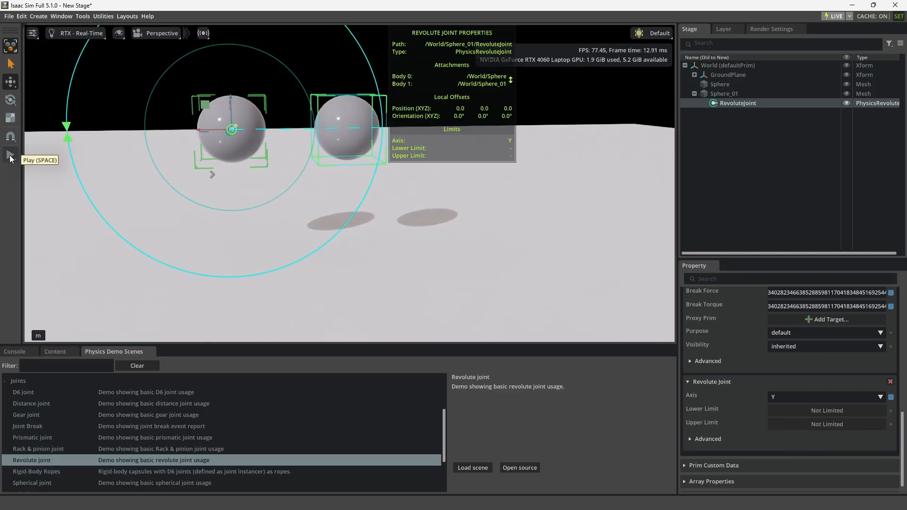
{"action": "left_click", "coordinate": [10, 156]}
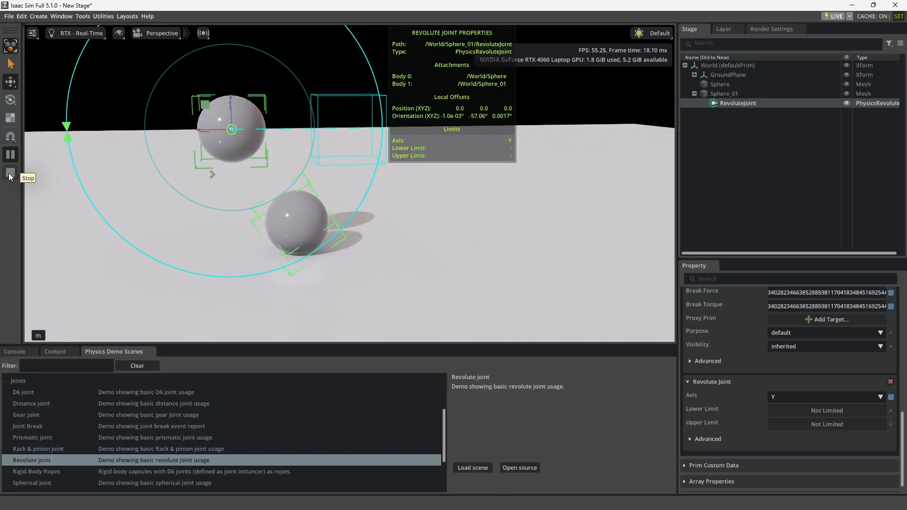
{"action": "left_click", "coordinate": [8, 175]}
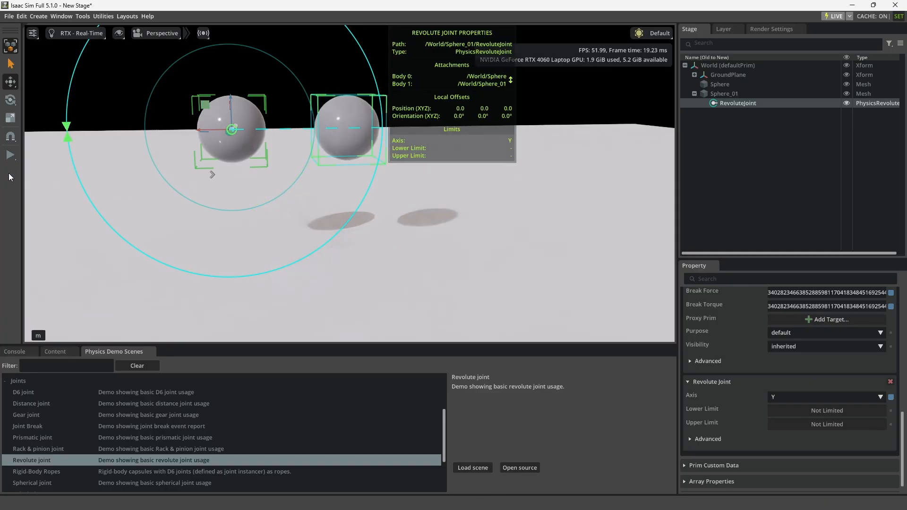
{"action": "left_click", "coordinate": [795, 396]}
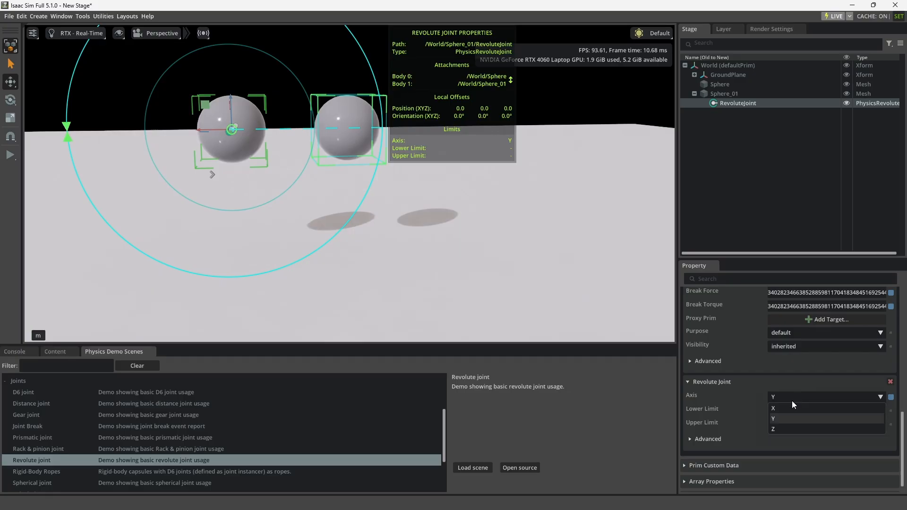
{"action": "left_click", "coordinate": [787, 427]}
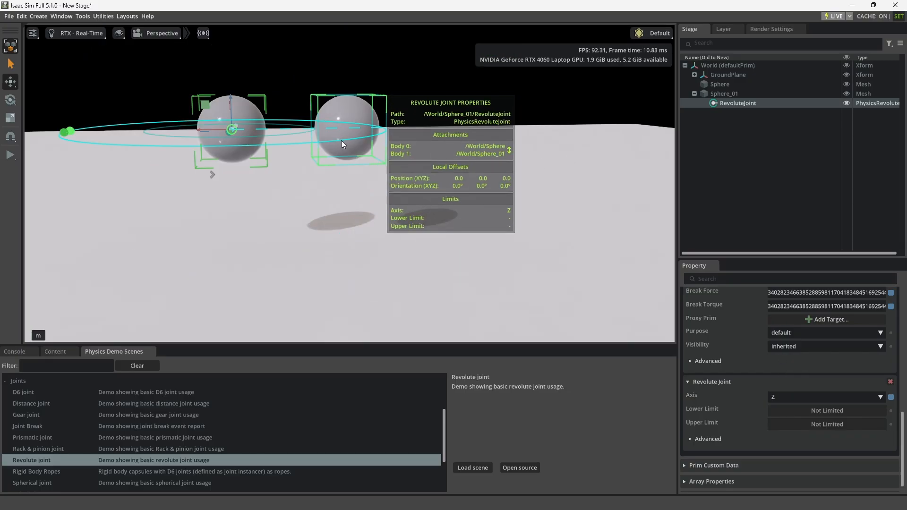
Add an Angular Drive to the revolute joint and set its damping to 100000.
{"action": "right_click", "coordinate": [755, 102]}
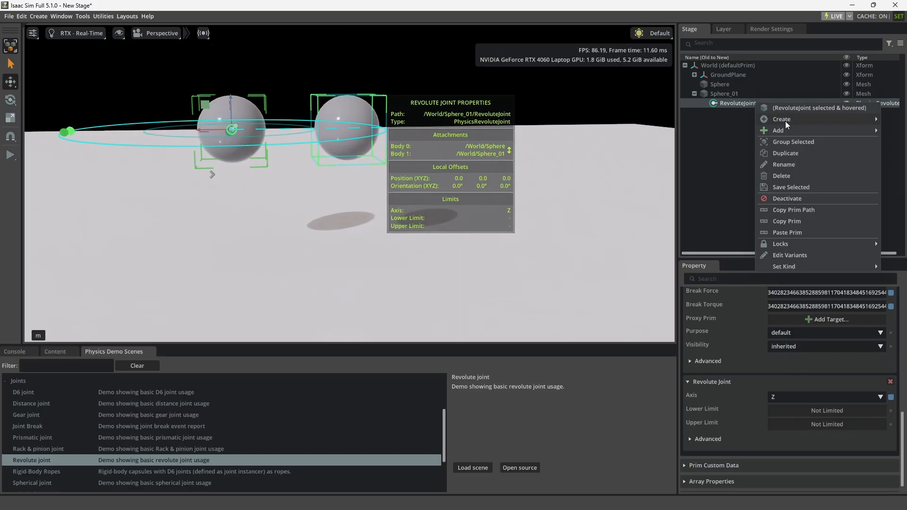
{"action": "mouse_move", "coordinate": [868, 131]}
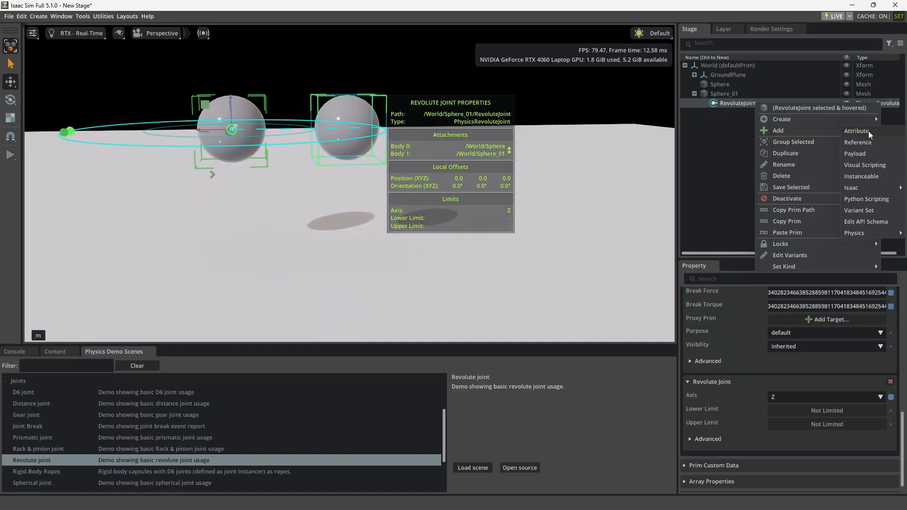
{"action": "mouse_move", "coordinate": [865, 231]}
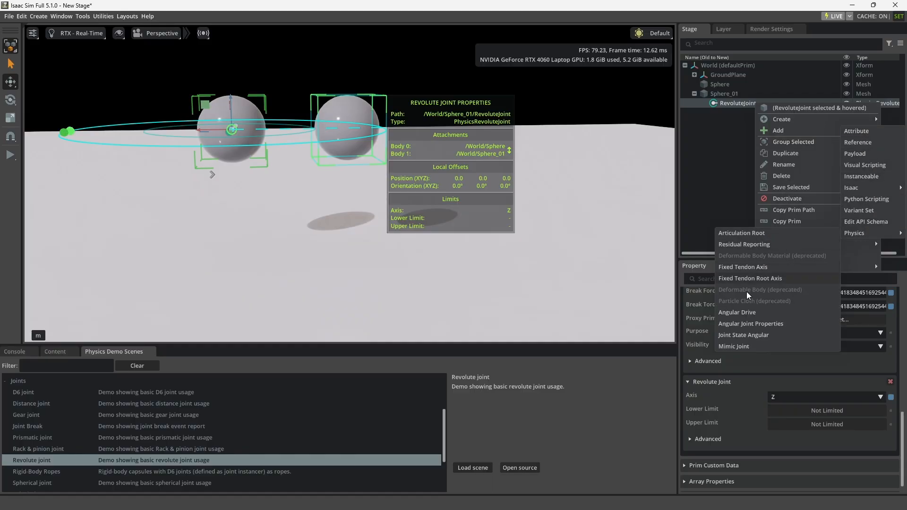
{"action": "left_click", "coordinate": [743, 313]}
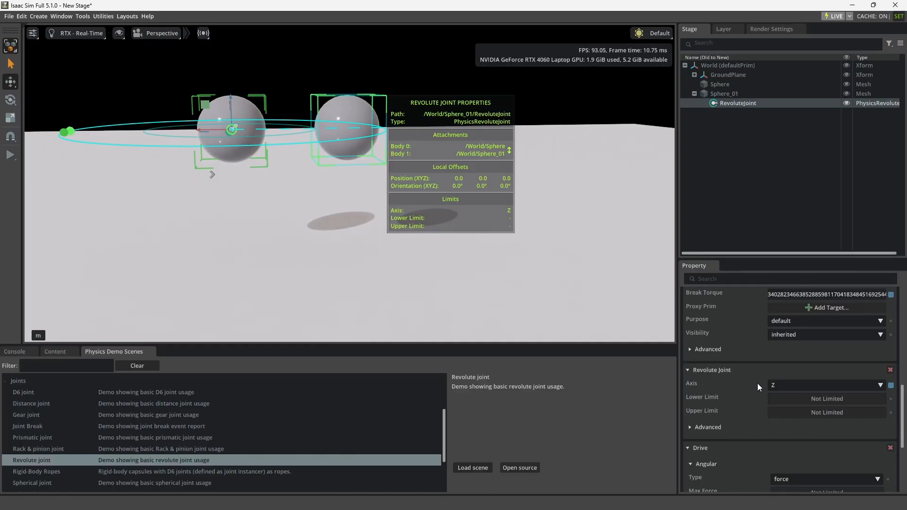
{"action": "scroll", "coordinate": [759, 385], "scroll_direction": "down", "scroll_amount": 3}
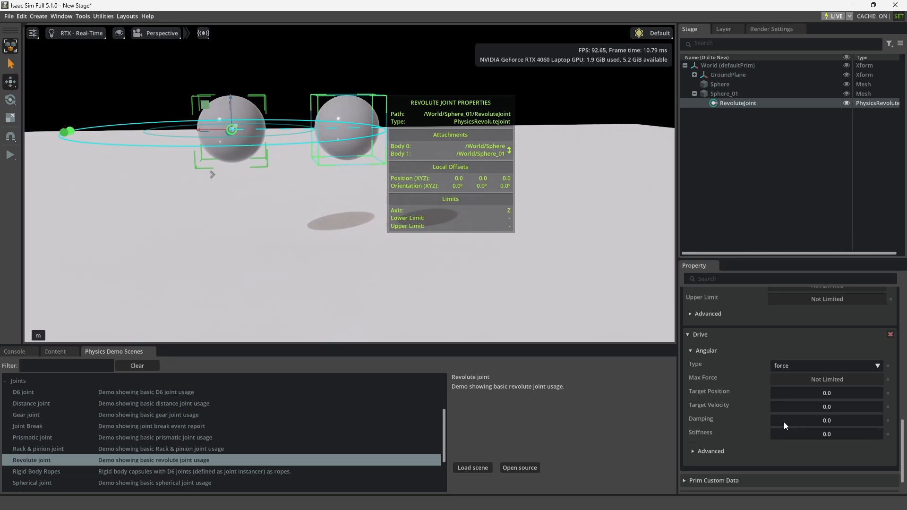
{"action": "left_click_drag", "start_coordinate": [800, 419], "coordinate": [848, 420]}
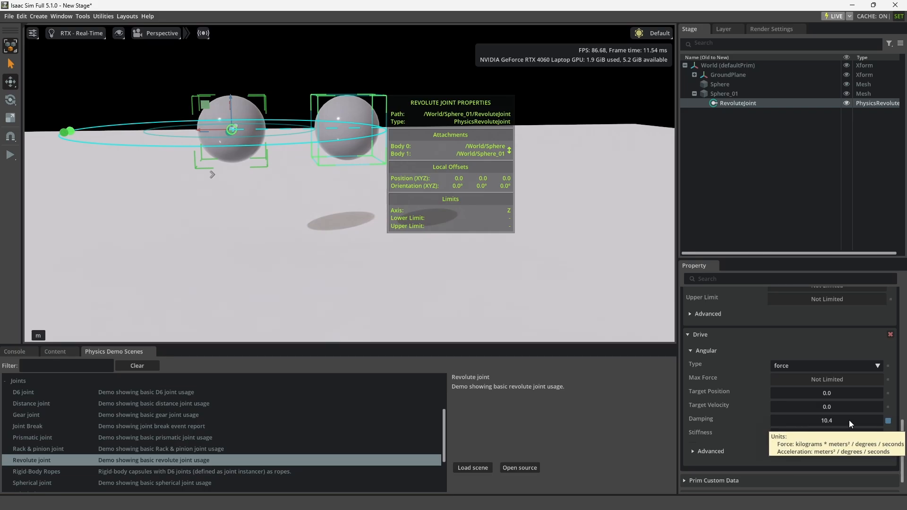
{"action": "double_click", "coordinate": [845, 418]}
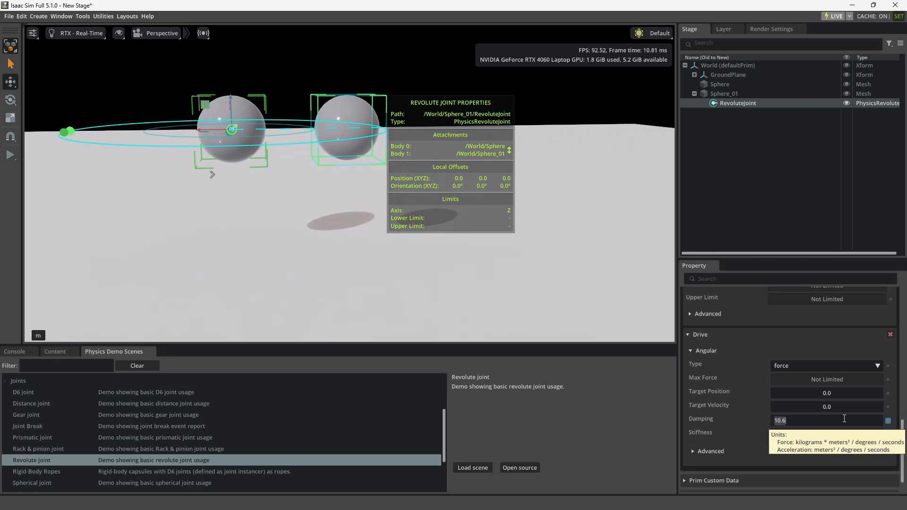
{"action": "type", "text": "1000"}
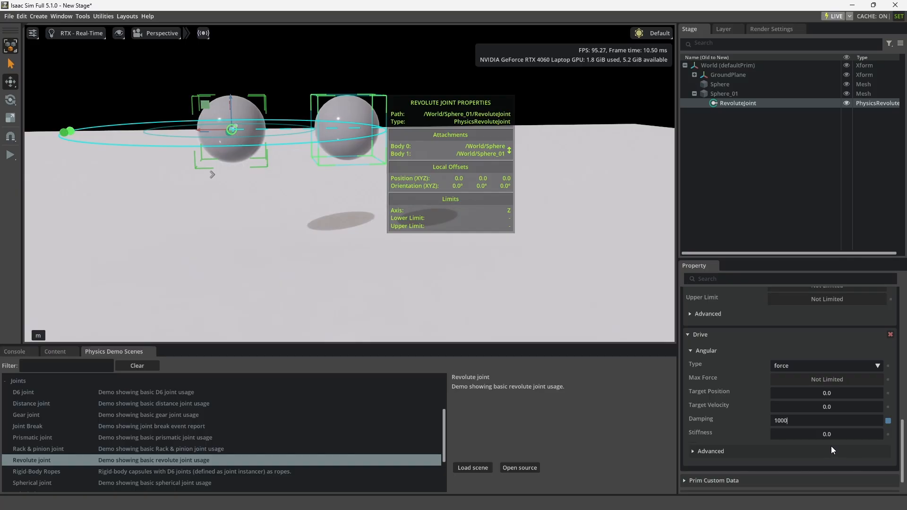
{"action": "type", "text": "00"}
{"action": "key", "text": "Return"}
Run the simulation, set the angular drive's target velocity to about 41.9, and examine how Sphere_01 rotates around the original sphere.
{"action": "left_click", "coordinate": [16, 157]}
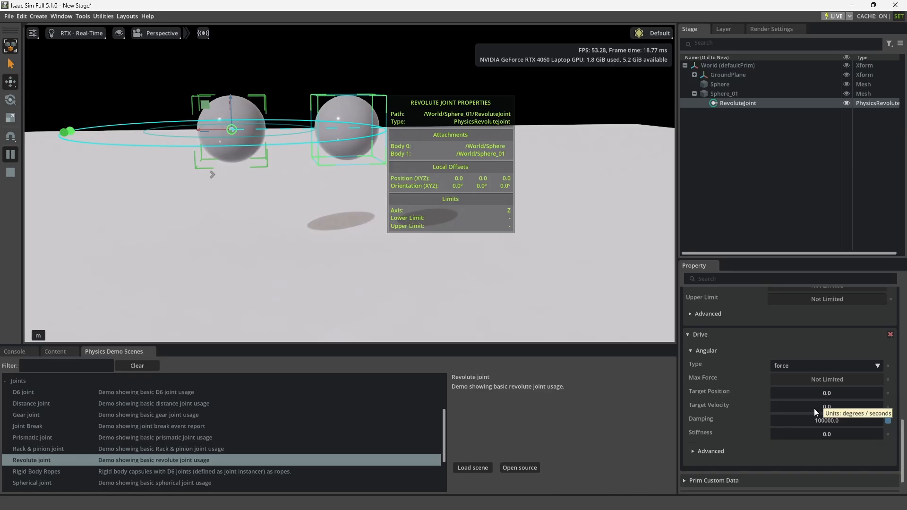
{"action": "left_click_drag", "start_coordinate": [815, 408], "coordinate": [903, 401]}
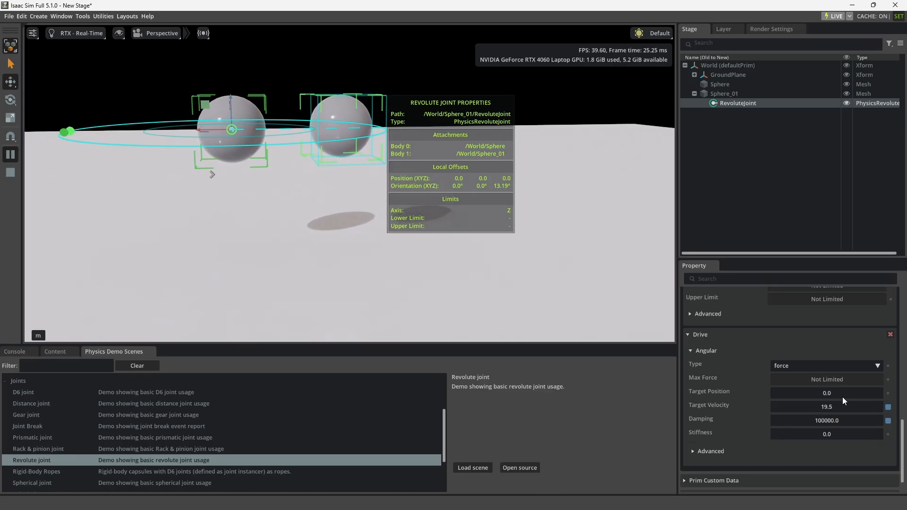
{"action": "left_click_drag", "start_coordinate": [800, 404], "coordinate": [834, 404]}
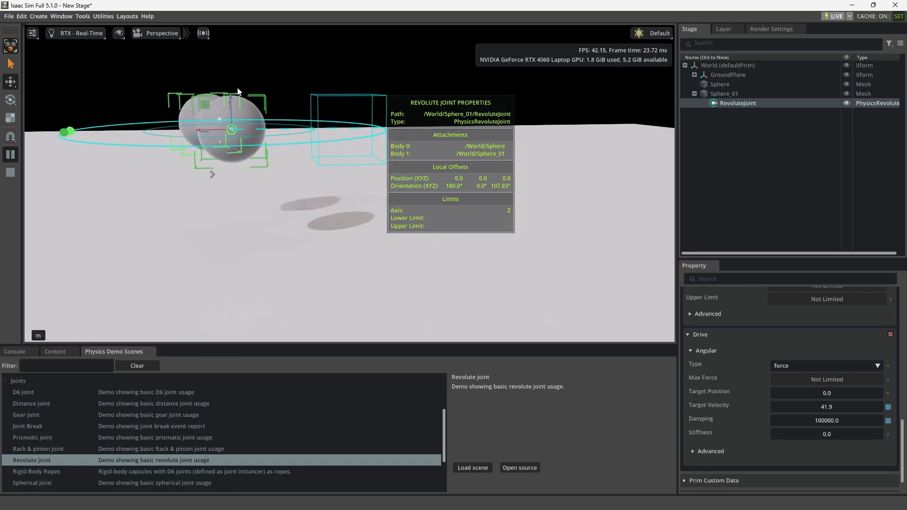
{"action": "scroll", "coordinate": [230, 93], "scroll_direction": "down", "scroll_amount": 2}
{"action": "right_click_drag", "start_coordinate": [229, 92], "coordinate": [245, 110]}
{"action": "middle_click_drag", "start_coordinate": [249, 118], "coordinate": [325, 233]}
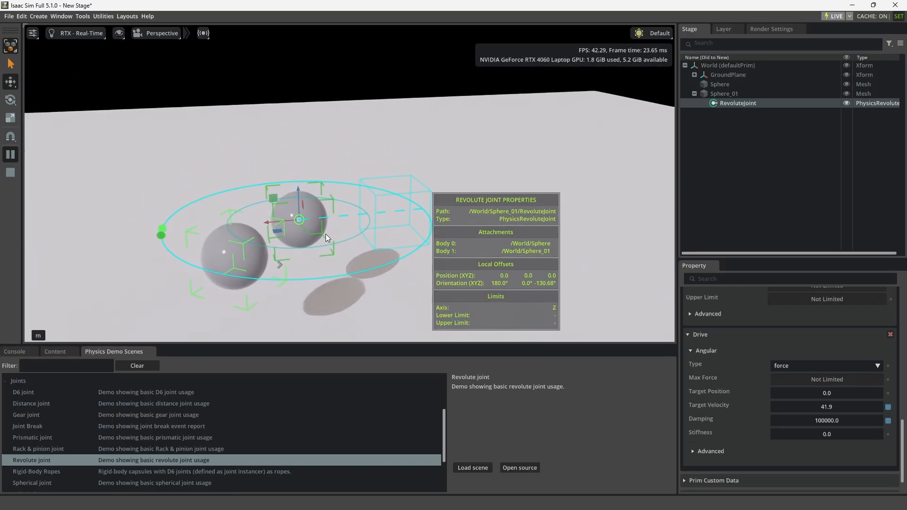
{"action": "scroll", "coordinate": [277, 111], "scroll_direction": "down", "scroll_amount": 1}
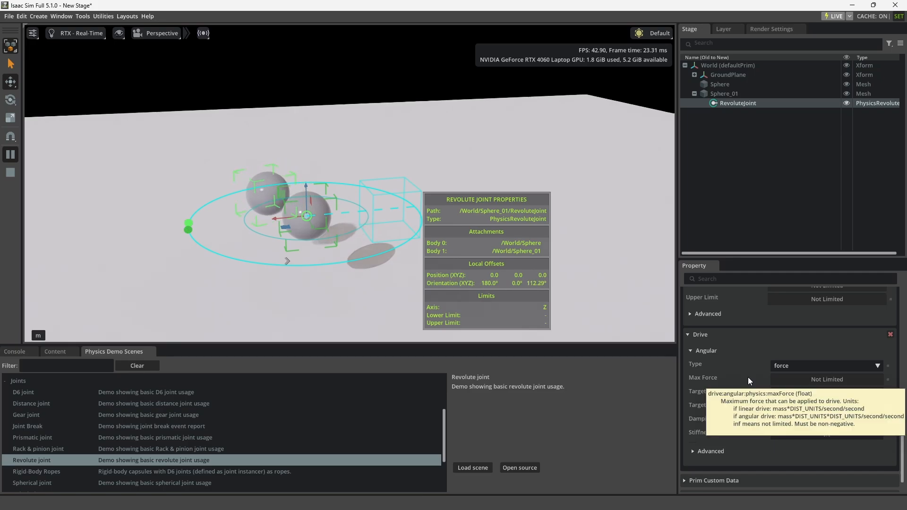
{"action": "scroll", "coordinate": [748, 377], "scroll_direction": "down", "scroll_amount": 1}
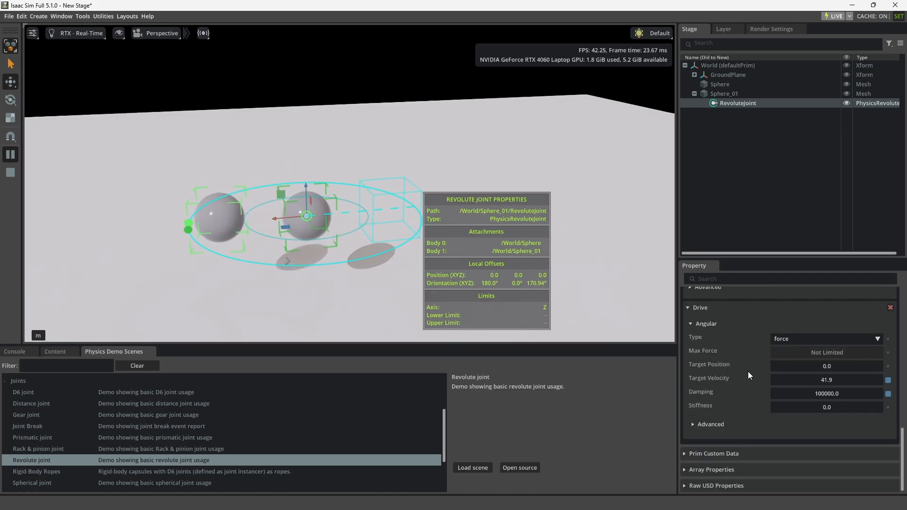
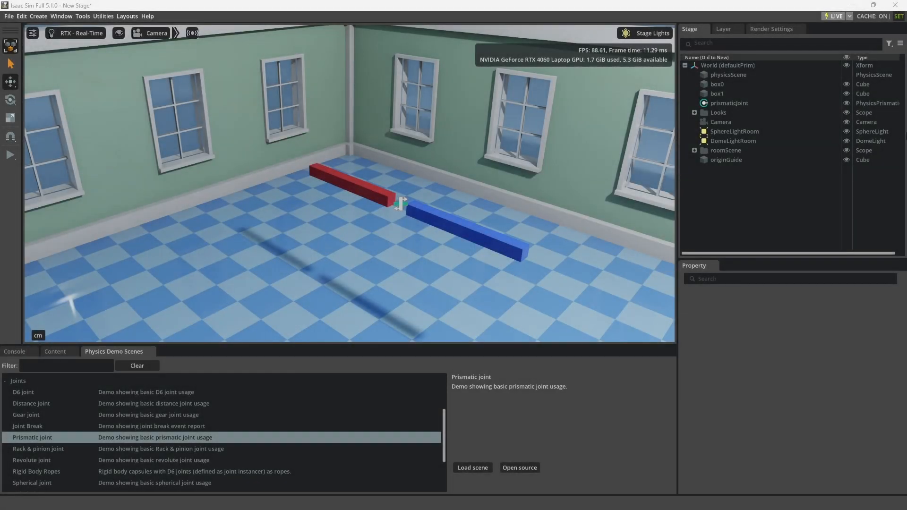
Select the prismatic joint between box0 and box1 and examine its limit markers and its Joint and Prismatic Joint properties.
{"action": "left_click", "coordinate": [732, 104]}
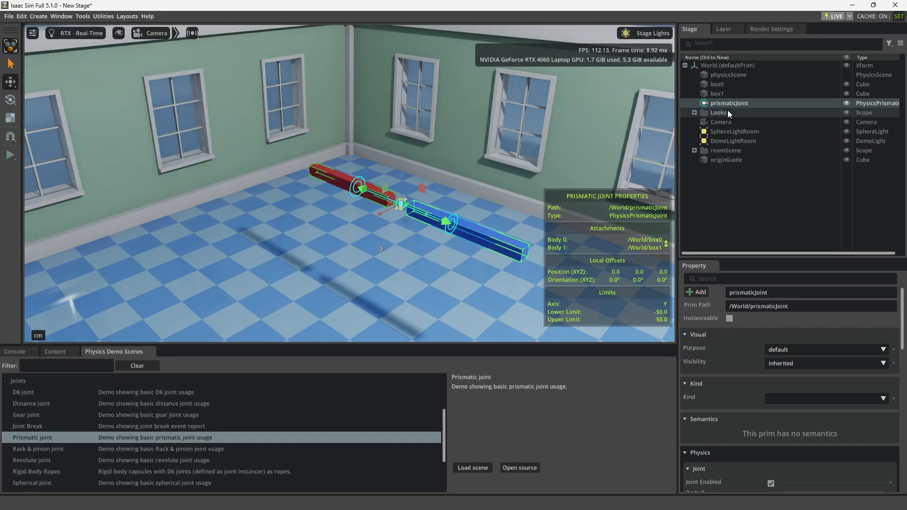
{"action": "left_click_drag", "start_coordinate": [349, 223], "coordinate": [450, 206], "text": "alt"}
{"action": "middle_click_drag", "start_coordinate": [450, 184], "coordinate": [462, 142]}
{"action": "scroll", "coordinate": [369, 154], "scroll_direction": "up", "scroll_amount": 4}
{"action": "scroll", "coordinate": [366, 157], "scroll_direction": "up", "scroll_amount": 5}
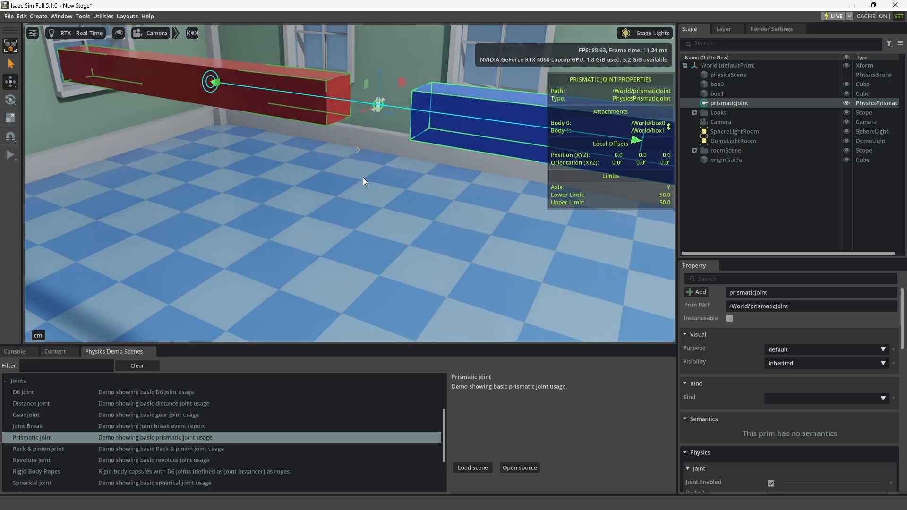
{"action": "middle_click_drag", "start_coordinate": [307, 190], "coordinate": [304, 191]}
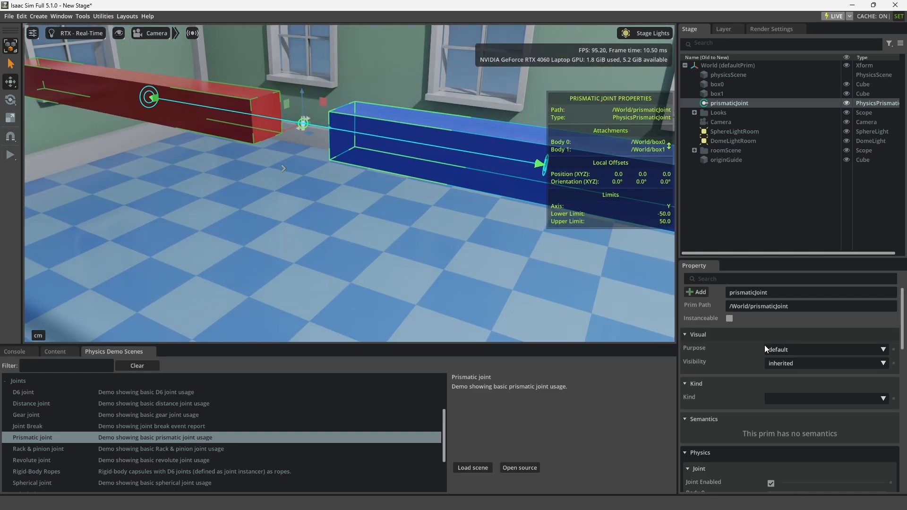
{"action": "scroll", "coordinate": [742, 372], "scroll_direction": "down", "scroll_amount": 10}
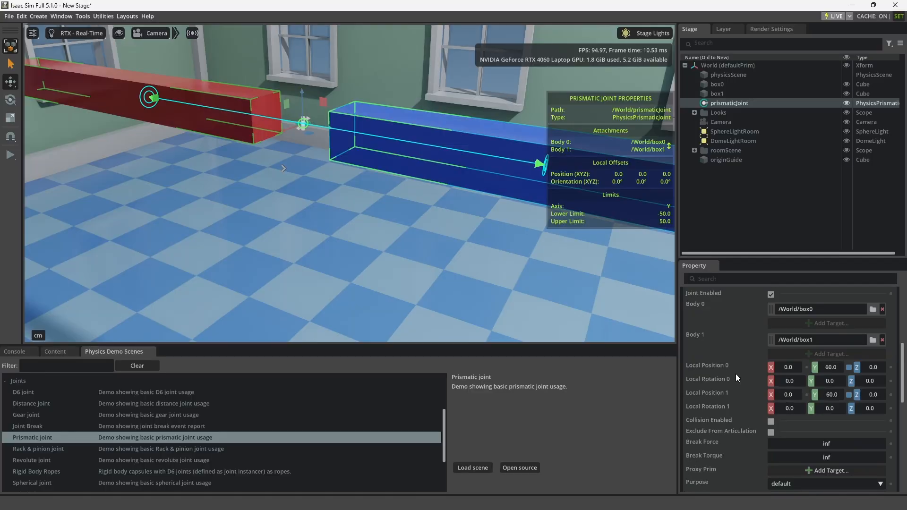
{"action": "scroll", "coordinate": [734, 372], "scroll_direction": "down", "scroll_amount": 5}
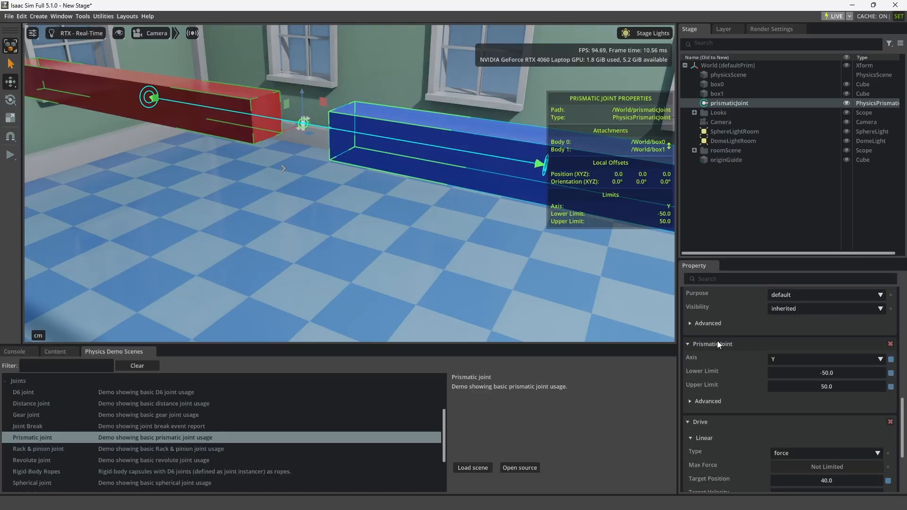
Try the X and Z axes on the prismatic joint and return its axis to Y.
{"action": "left_click", "coordinate": [792, 359]}
{"action": "left_click", "coordinate": [790, 371]}
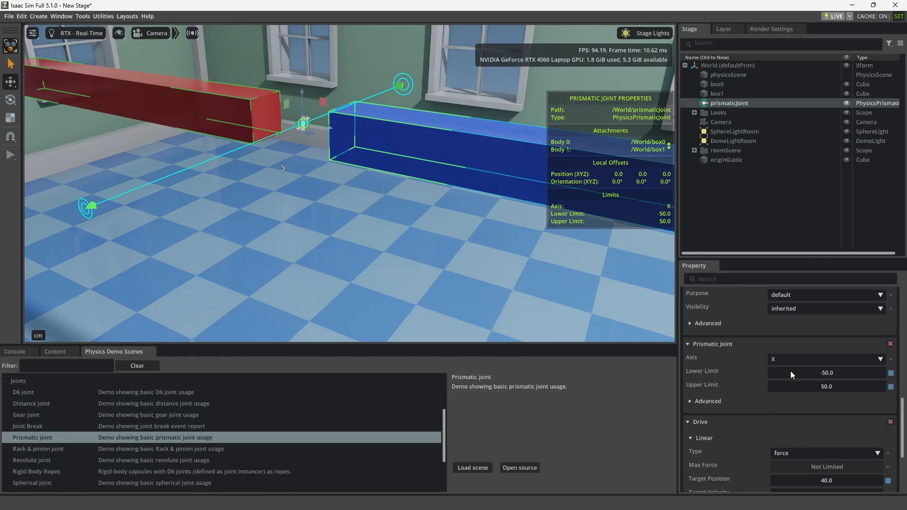
{"action": "left_click", "coordinate": [794, 362]}
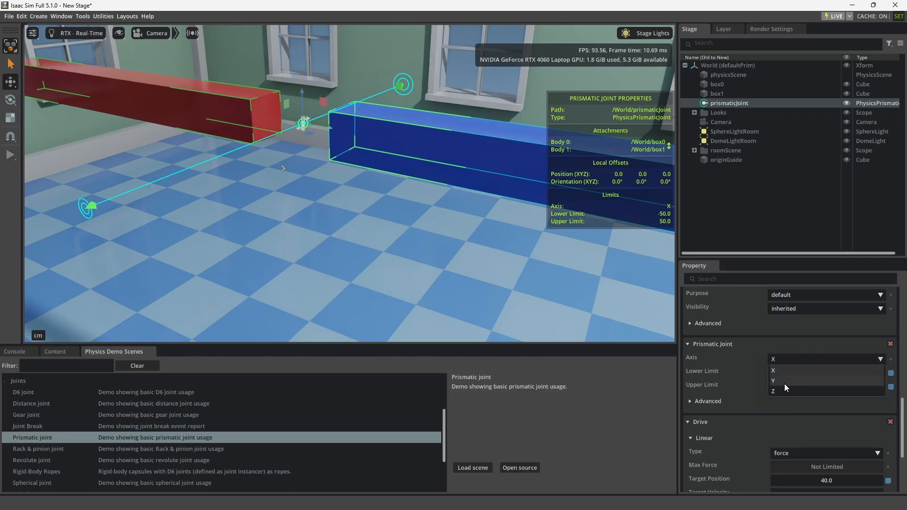
{"action": "left_click", "coordinate": [783, 391]}
{"action": "left_click", "coordinate": [784, 358]}
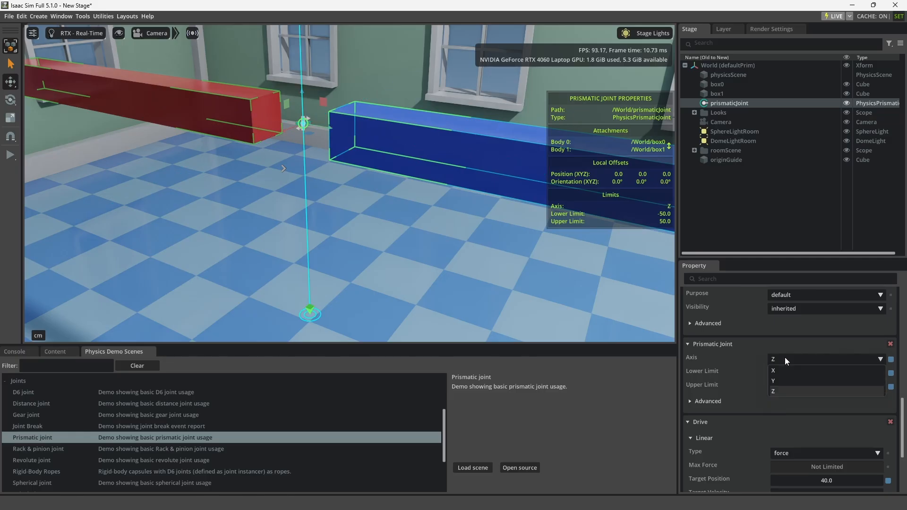
{"action": "left_click", "coordinate": [782, 381]}
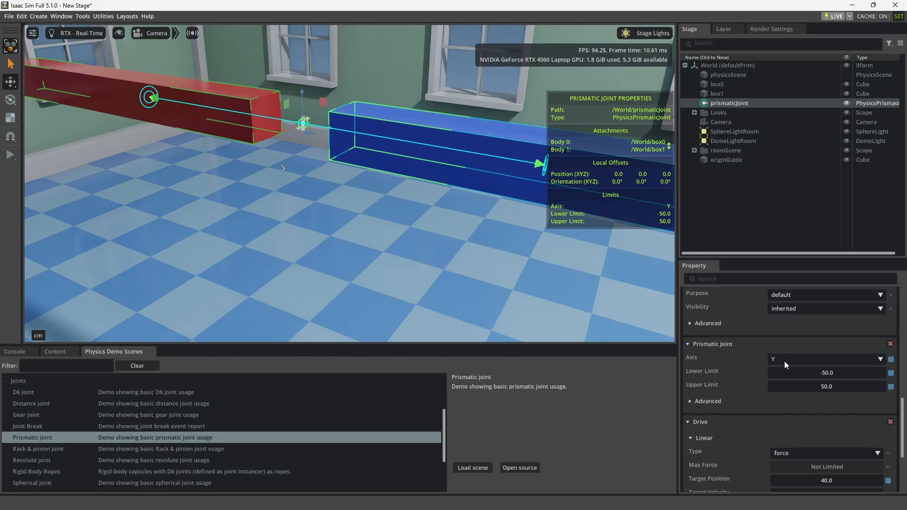
Set the prismatic joint's lower limit to about -52 and its upper limit to about 43.3.
{"action": "left_click_drag", "start_coordinate": [794, 374], "coordinate": [829, 375]}
{"action": "middle_click_drag", "start_coordinate": [387, 225], "coordinate": [364, 224]}
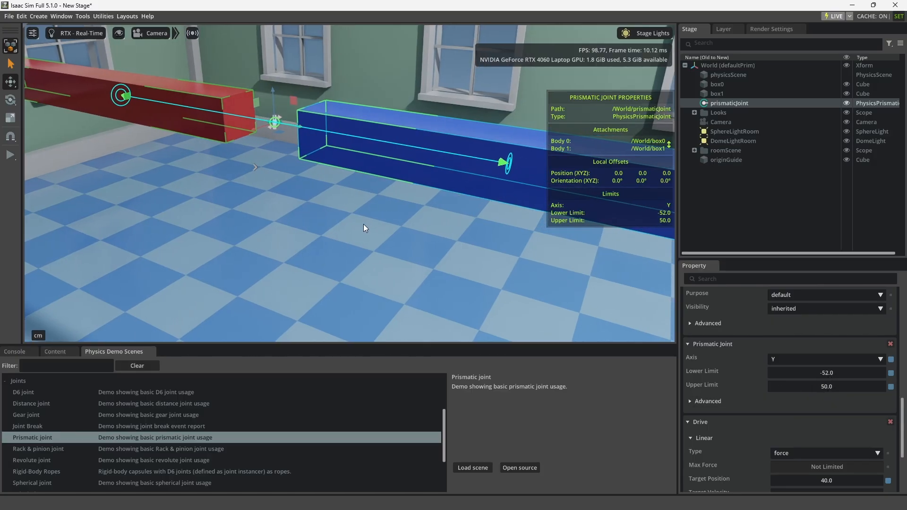
{"action": "left_click_drag", "start_coordinate": [834, 385], "coordinate": [801, 384]}
Run the simulation and lower the linear drive's target position to about 24.7 to observe how the blue box responds.
{"action": "scroll", "coordinate": [746, 420], "scroll_direction": "down", "scroll_amount": 2}
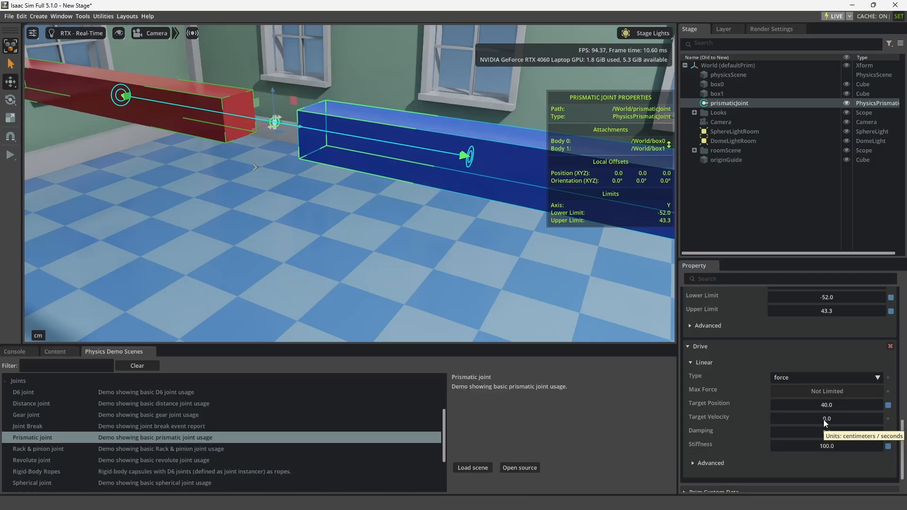
{"action": "left_click", "coordinate": [10, 156]}
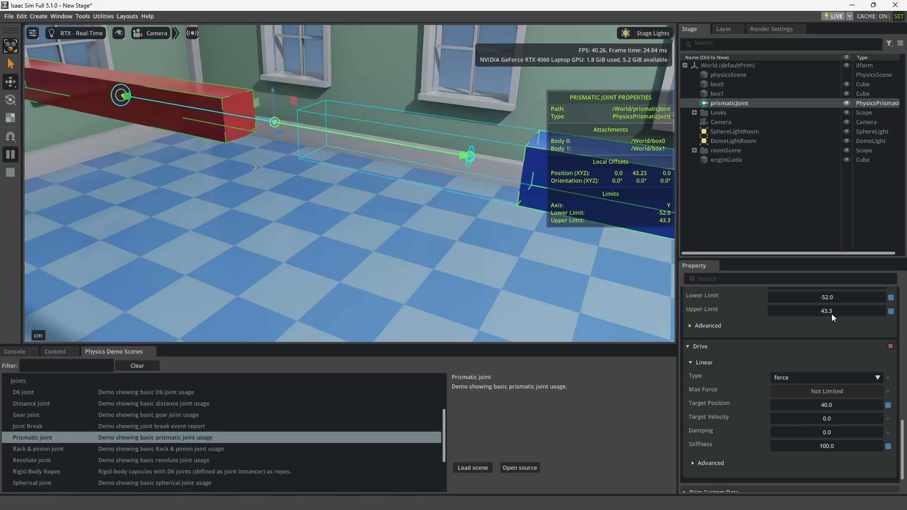
{"action": "mouse_move", "coordinate": [831, 310]}
{"action": "left_mouse_down"}
{"action": "mouse_move", "coordinate": [850, 307]}
{"action": "mouse_move", "coordinate": [832, 310]}
{"action": "left_mouse_up"}
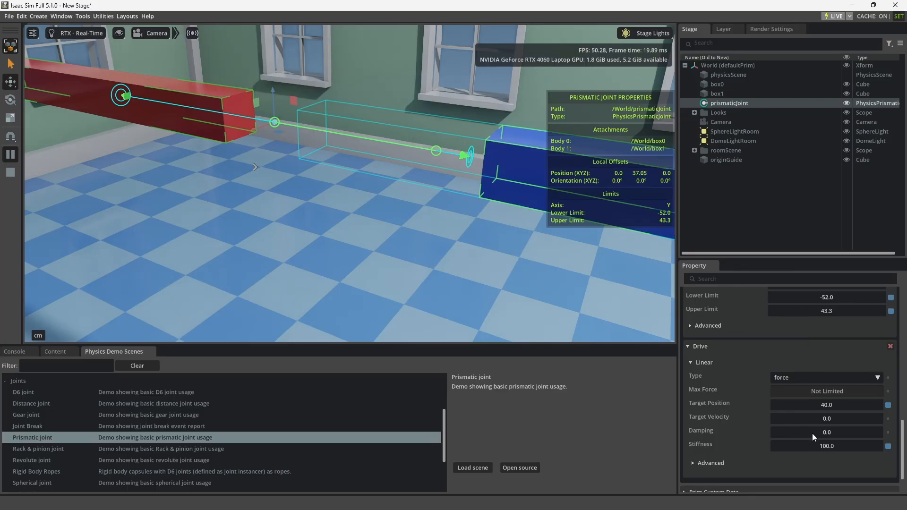
{"action": "left_click_drag", "start_coordinate": [835, 401], "coordinate": [786, 406]}
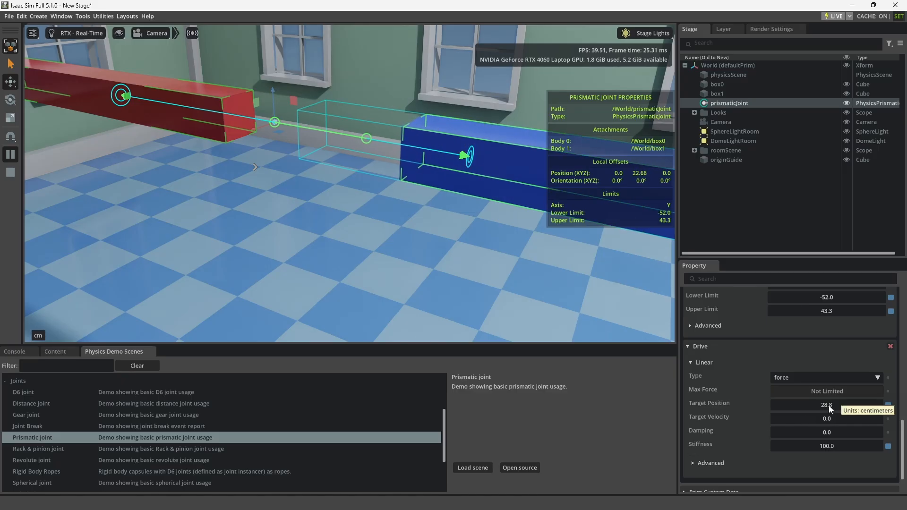
{"action": "left_click_drag", "start_coordinate": [831, 405], "coordinate": [800, 416]}
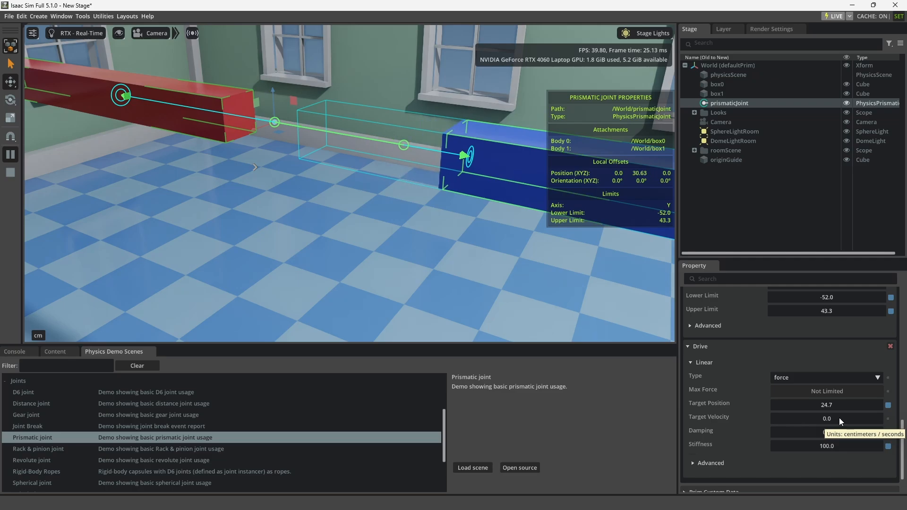
Raise the linear drive's target velocity to about 80.4 while the simulation runs.
{"action": "scroll", "coordinate": [819, 416], "scroll_direction": "down", "scroll_amount": 1}
{"action": "left_click_drag", "start_coordinate": [822, 383], "coordinate": [905, 402]}
{"action": "left_click_drag", "start_coordinate": [823, 376], "coordinate": [879, 373]}
{"action": "left_click_drag", "start_coordinate": [792, 384], "coordinate": [858, 383]}
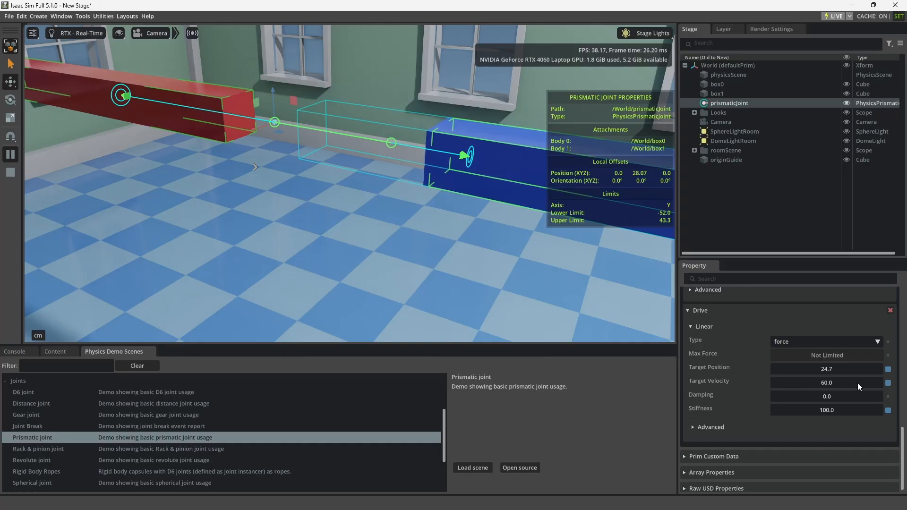
{"action": "left_click_drag", "start_coordinate": [796, 383], "coordinate": [864, 378]}
Set the linear drive's damping to 1000000.
{"action": "double_click", "coordinate": [843, 396]}
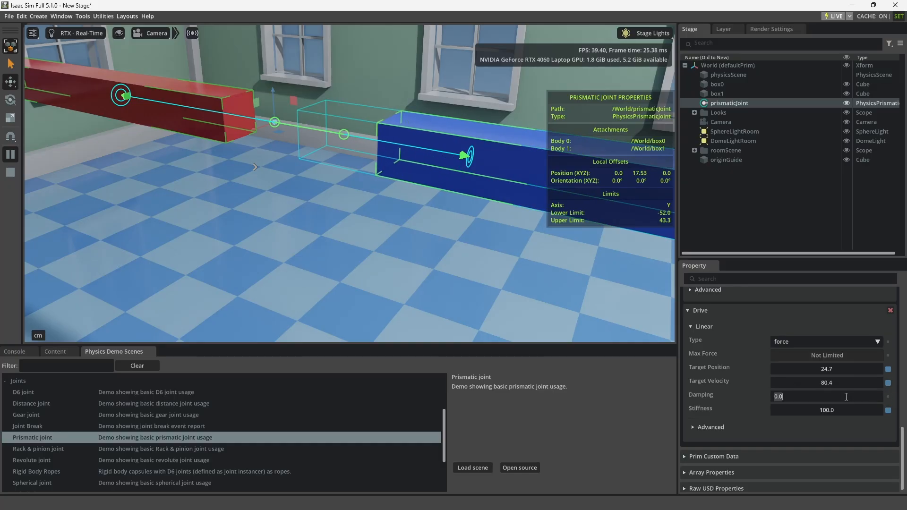
{"action": "type", "text": "100"}
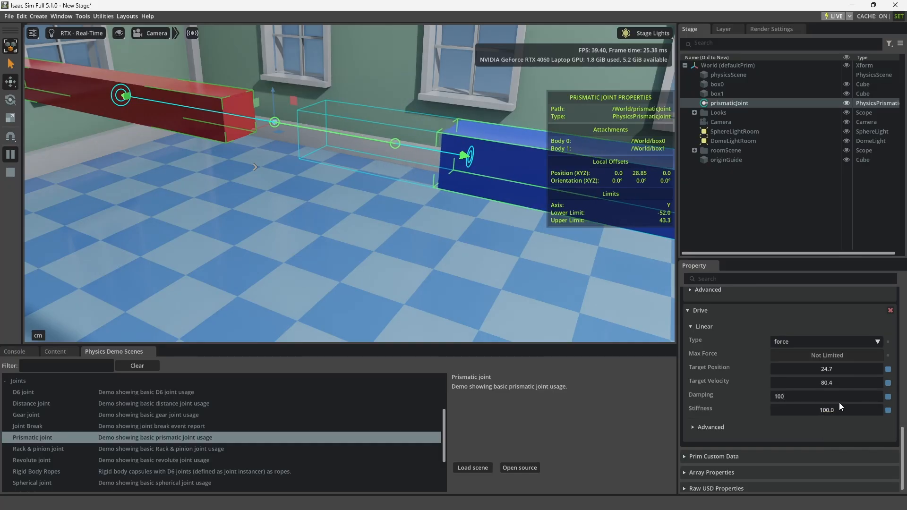
{"action": "type", "text": "0000"}
{"action": "key", "text": "Return"}
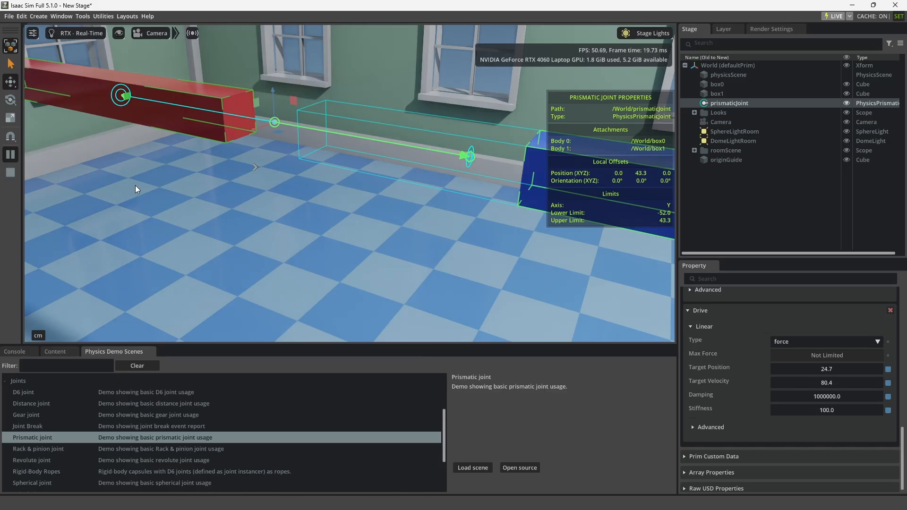
Restart the simulation twice to examine the blue box's motion with the high damping, and stop it.
{"action": "left_click", "coordinate": [11, 173]}
{"action": "left_click", "coordinate": [11, 155]}
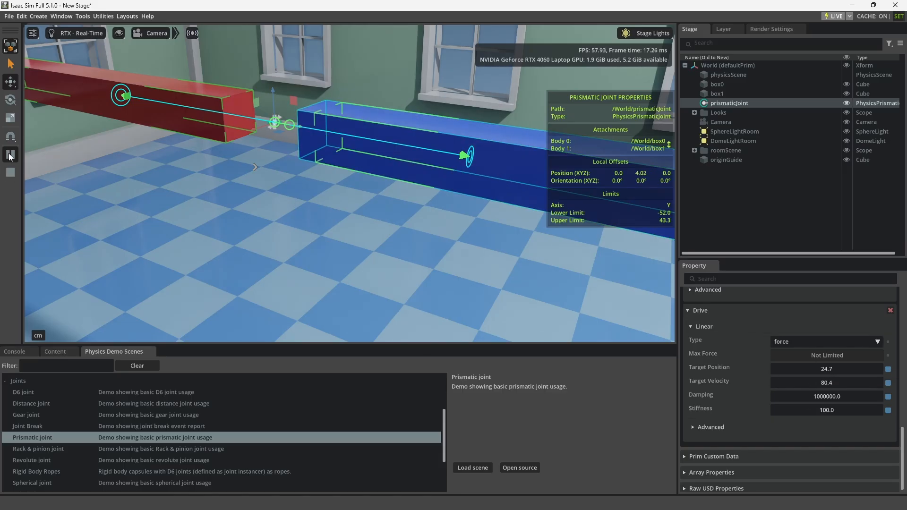
{"action": "left_click", "coordinate": [11, 173]}
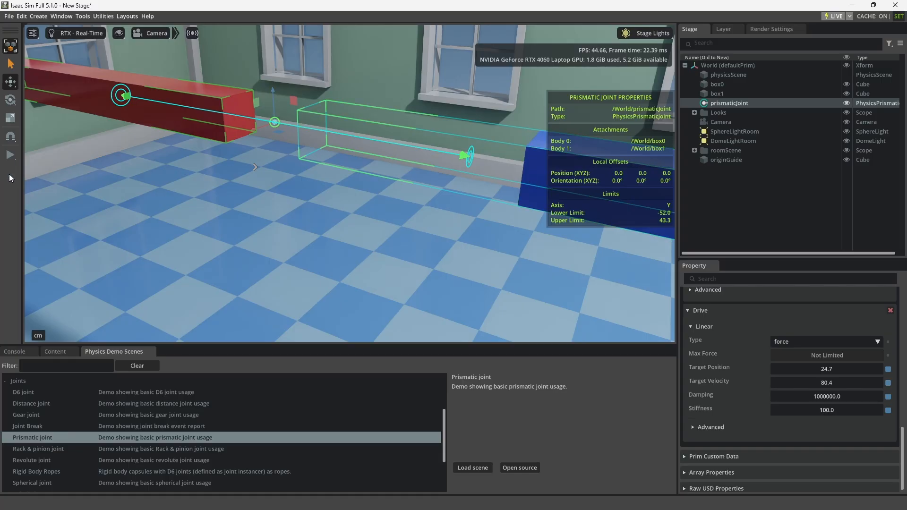
{"action": "left_click", "coordinate": [11, 155]}
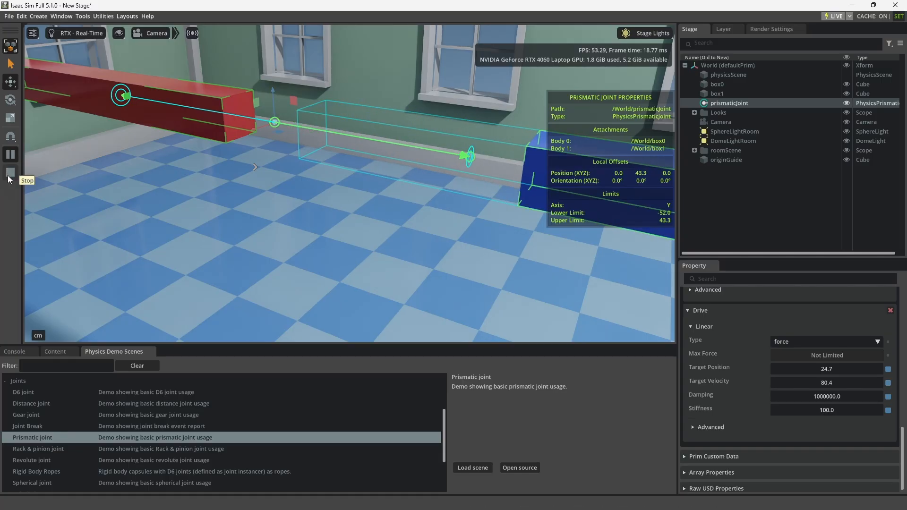
{"action": "left_click", "coordinate": [10, 173]}
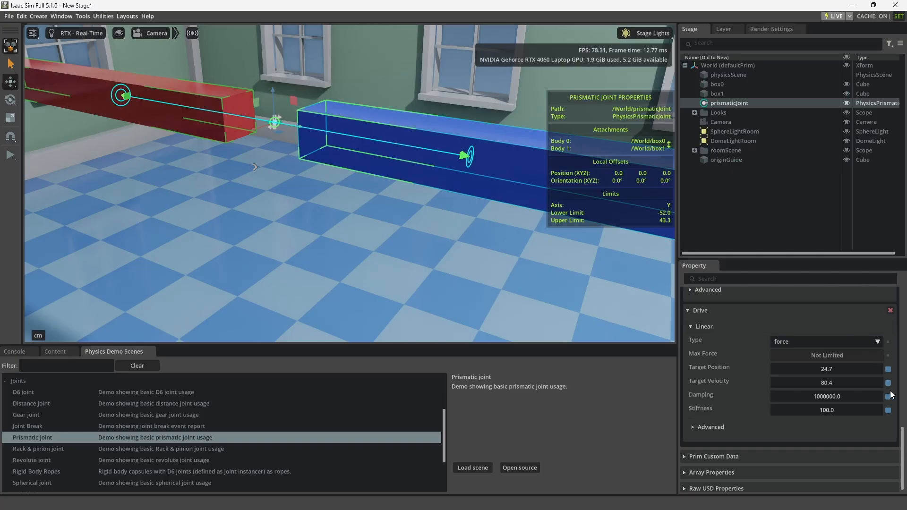
Run the simulation with the drive's damping reset to 0, reset its stiffness to 0, and stop the simulation.
{"action": "left_click", "coordinate": [14, 153]}
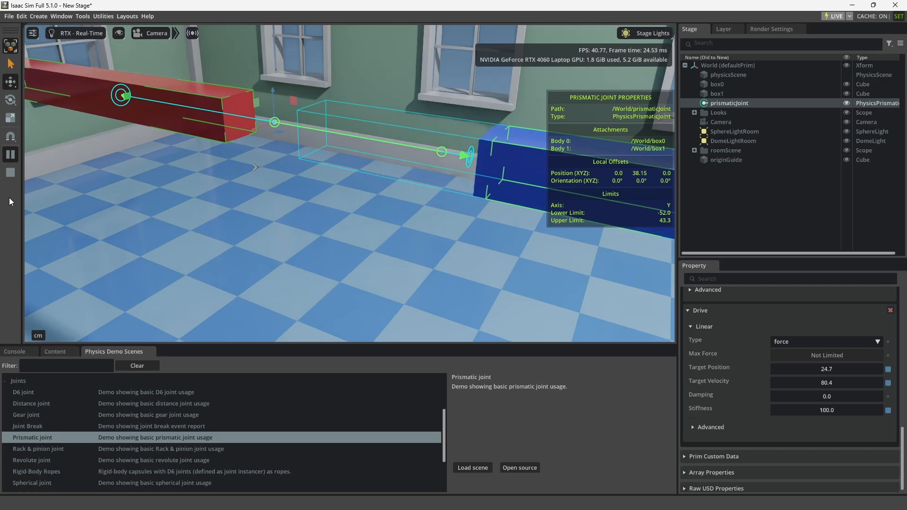
{"action": "left_click_drag", "start_coordinate": [881, 405], "coordinate": [852, 409]}
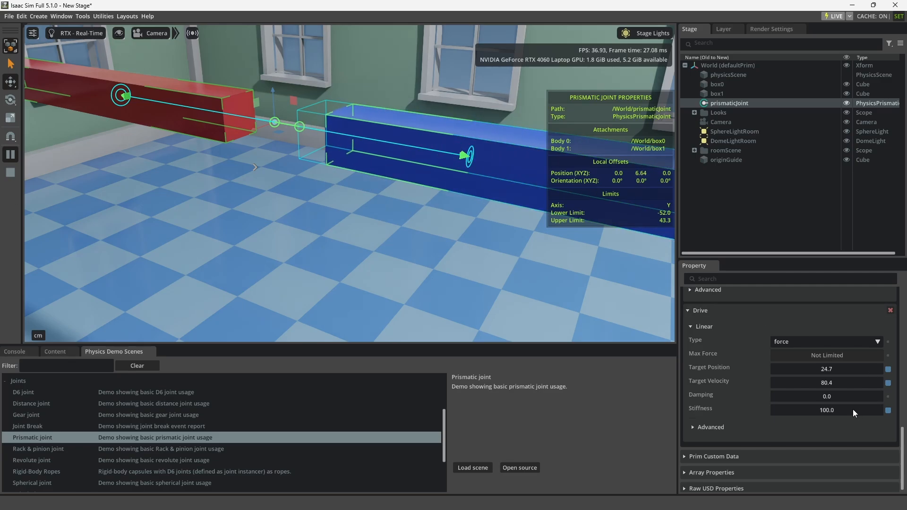
{"action": "left_click", "coordinate": [888, 410]}
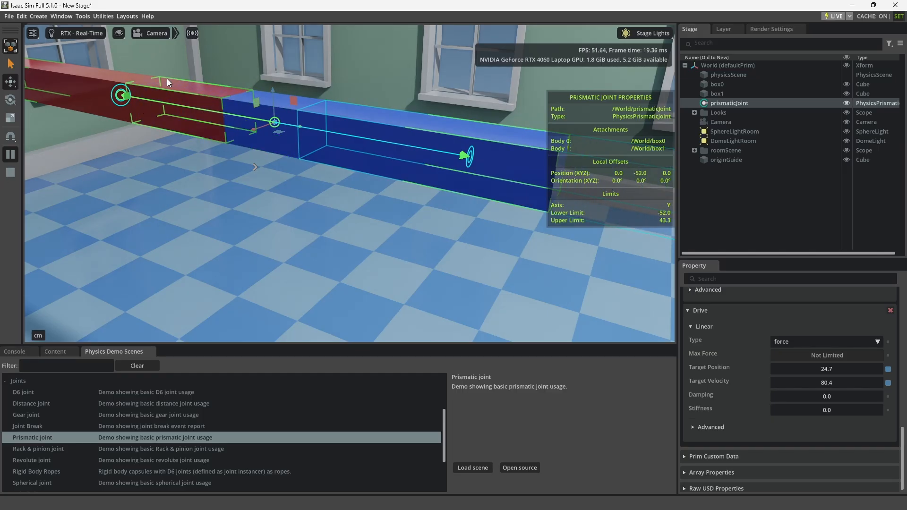
{"action": "left_click", "coordinate": [11, 173]}
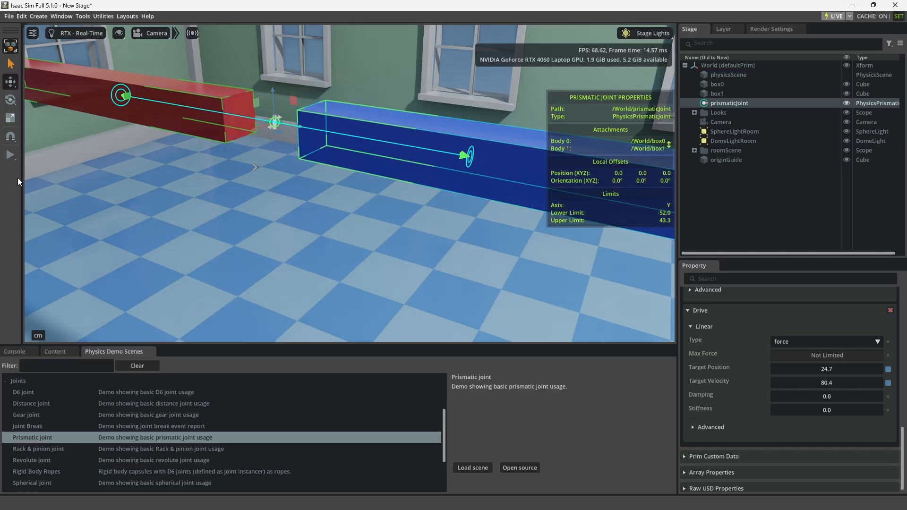
Run the simulation with zero stiffness and set the linear drive's damping to 1000000 to test velocity control.
{"action": "left_click", "coordinate": [11, 156]}
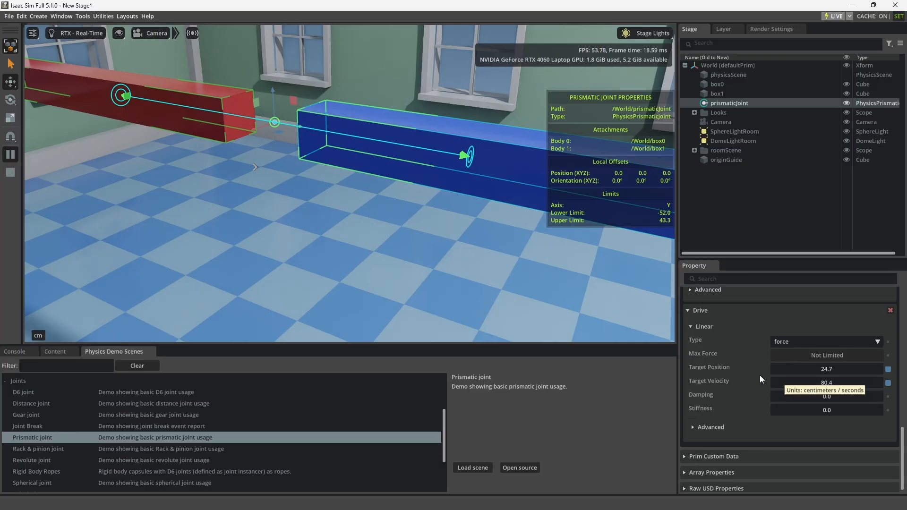
{"action": "left_click", "coordinate": [824, 396]}
{"action": "type", "text": "10"}
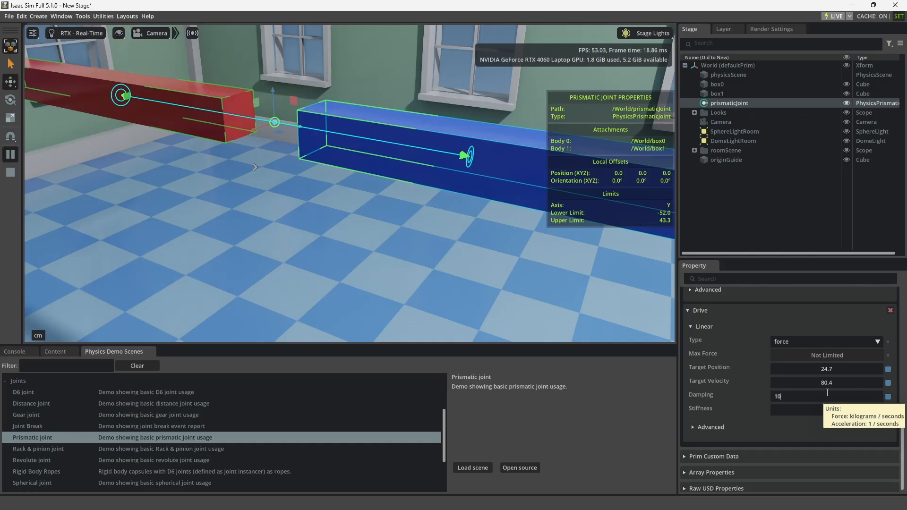
{"action": "type", "text": "00000"}
{"action": "key", "text": "Return"}
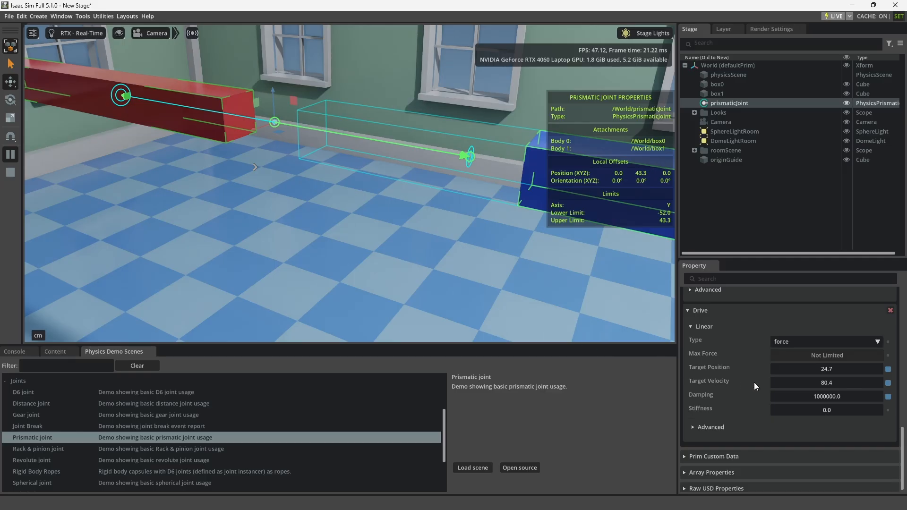
Reset the linear drive's target position, target velocity and damping to 0 and stop the simulation.
{"action": "left_click", "coordinate": [888, 397]}
{"action": "left_click", "coordinate": [15, 175]}
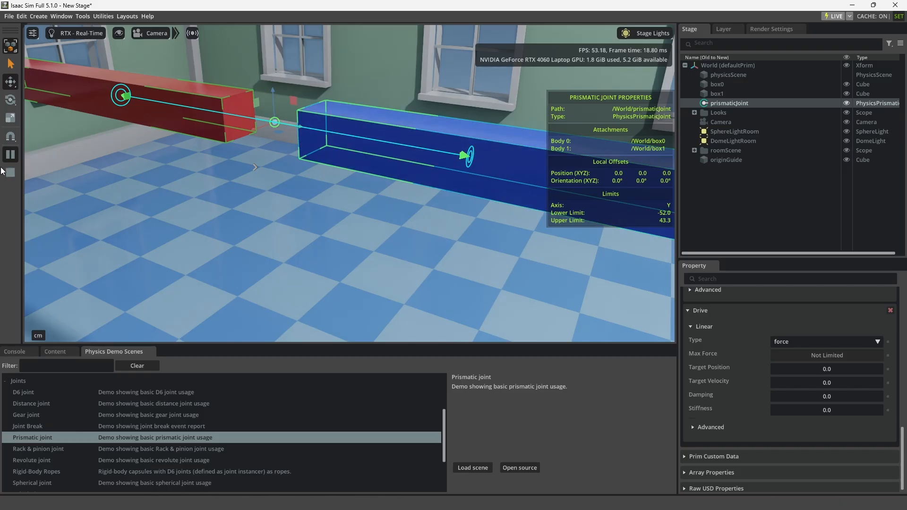
Adjust the prismatic joint's limit markers in the viewport to about -28.47 for the lower and 20.89 for the upper limit.
{"action": "mouse_move", "coordinate": [464, 154]}
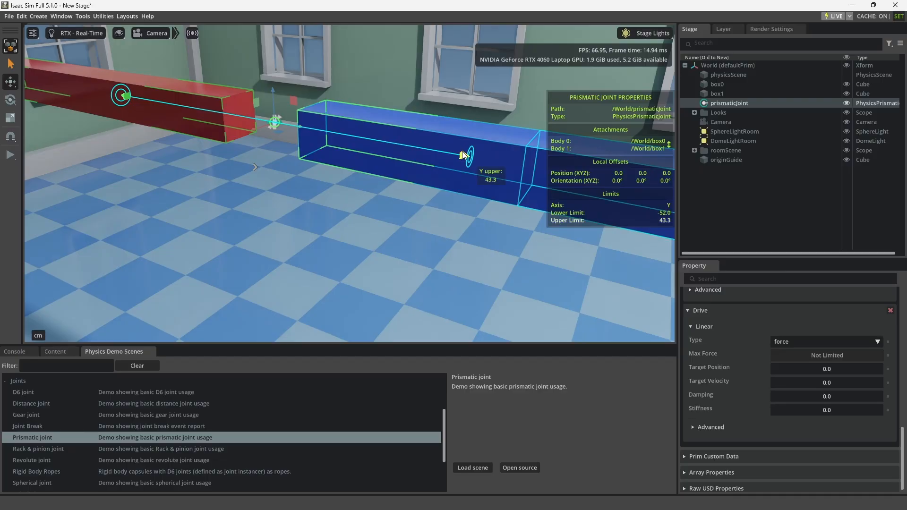
{"action": "left_click_drag", "start_coordinate": [464, 154], "coordinate": [396, 147]}
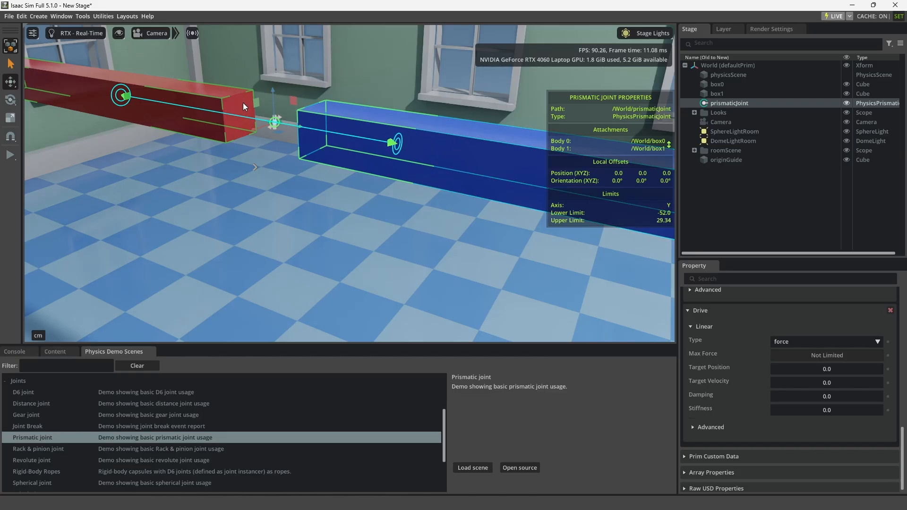
{"action": "left_click_drag", "start_coordinate": [128, 108], "coordinate": [178, 114]}
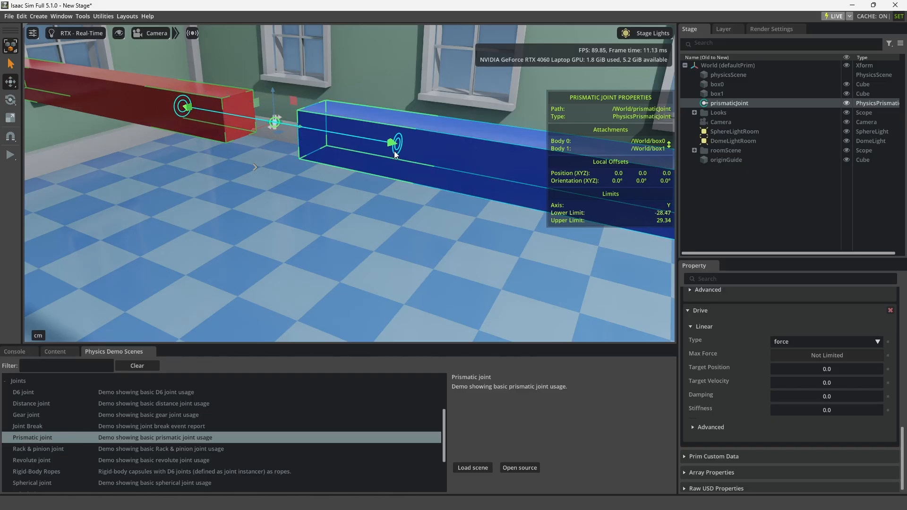
{"action": "left_click_drag", "start_coordinate": [394, 148], "coordinate": [359, 139]}
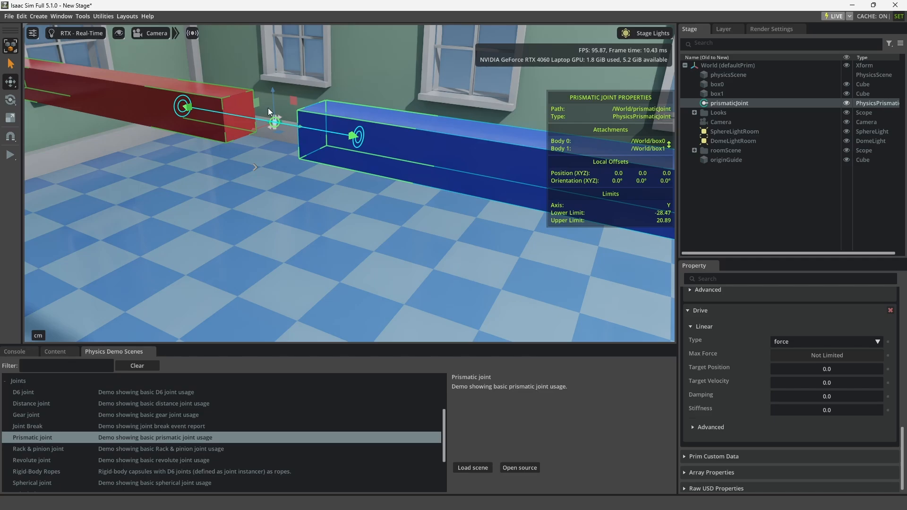
Switch the prismatic joint's axis to Z and run the simulation.
{"action": "scroll", "coordinate": [206, 115], "scroll_direction": "up", "scroll_amount": 3}
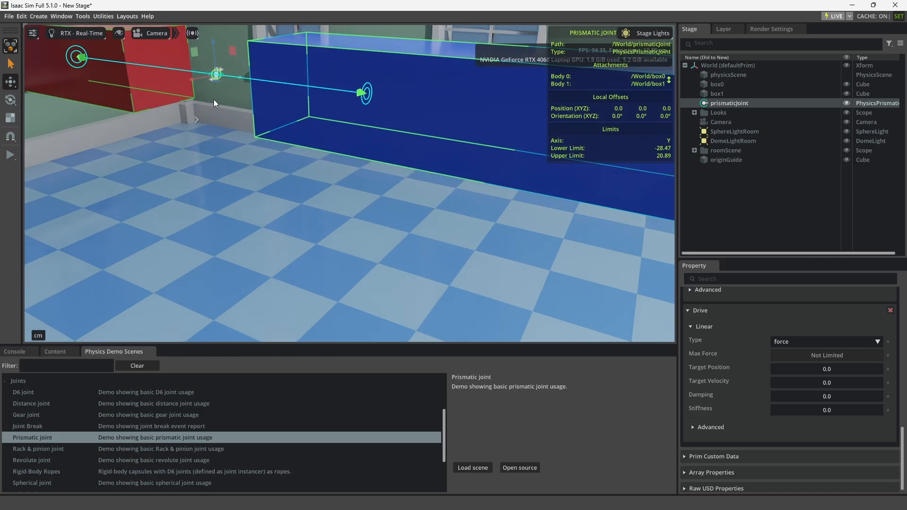
{"action": "middle_click_drag", "start_coordinate": [213, 99], "coordinate": [291, 156]}
{"action": "scroll", "coordinate": [293, 160], "scroll_direction": "down", "scroll_amount": 4}
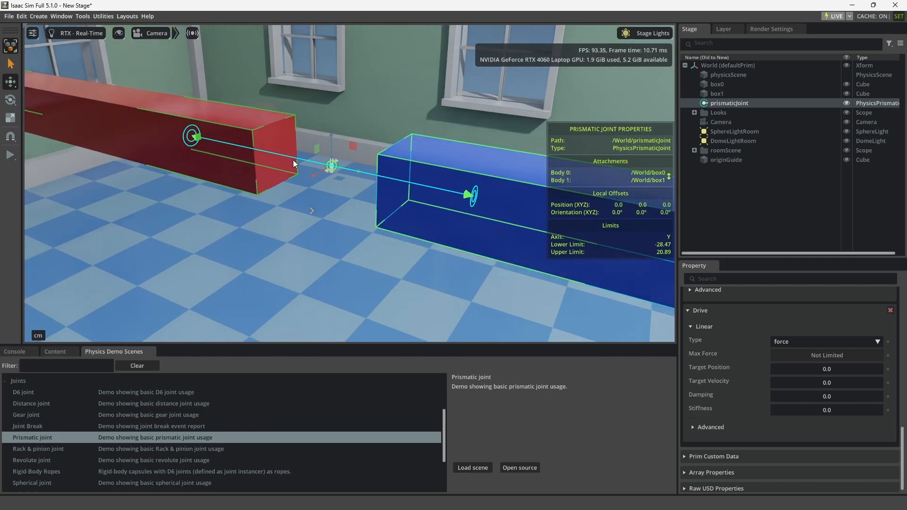
{"action": "scroll", "coordinate": [763, 348], "scroll_direction": "up", "scroll_amount": 4}
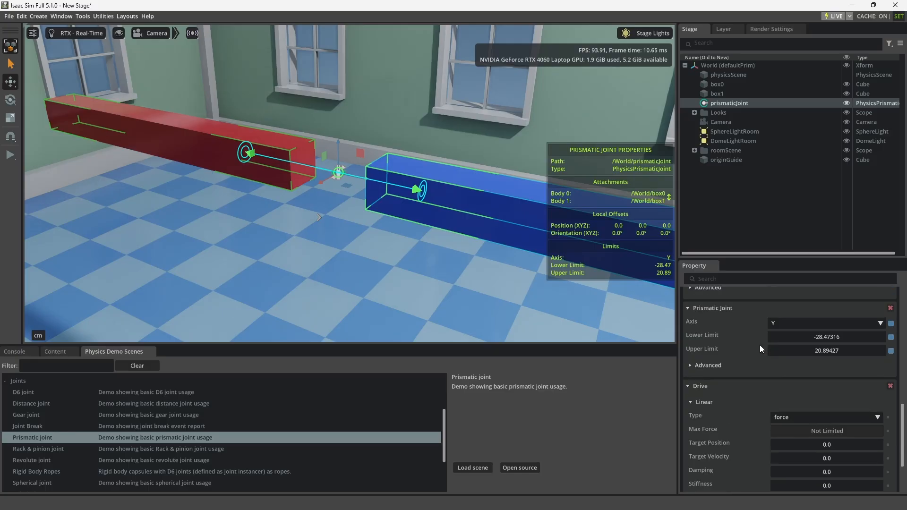
{"action": "left_click", "coordinate": [800, 402]}
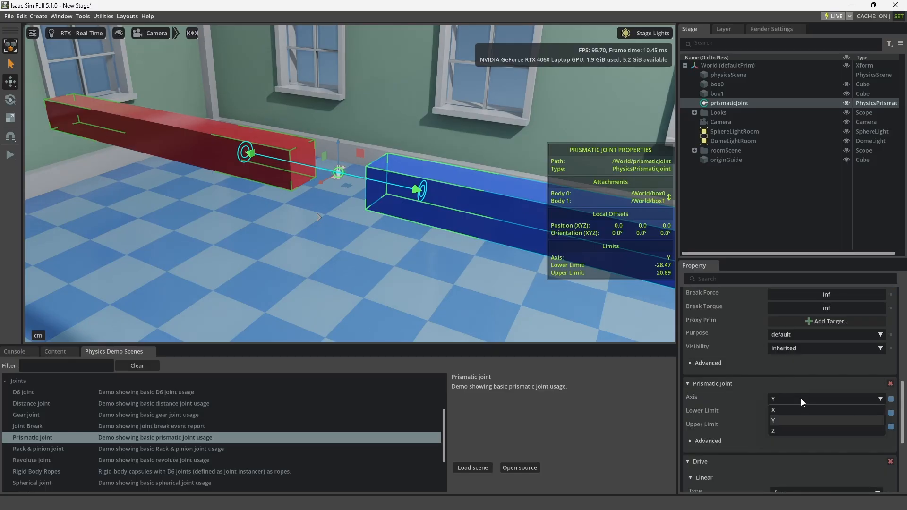
{"action": "left_click", "coordinate": [793, 427]}
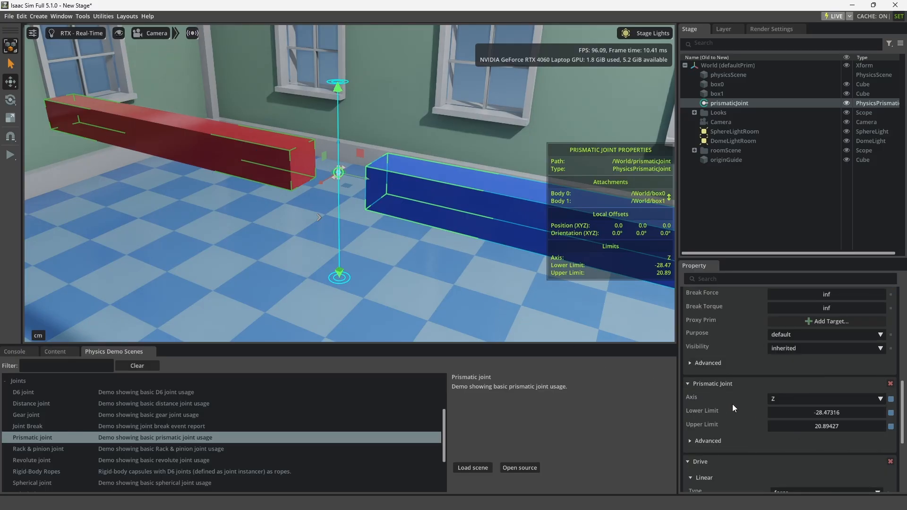
{"action": "scroll", "coordinate": [732, 405], "scroll_direction": "down", "scroll_amount": 4}
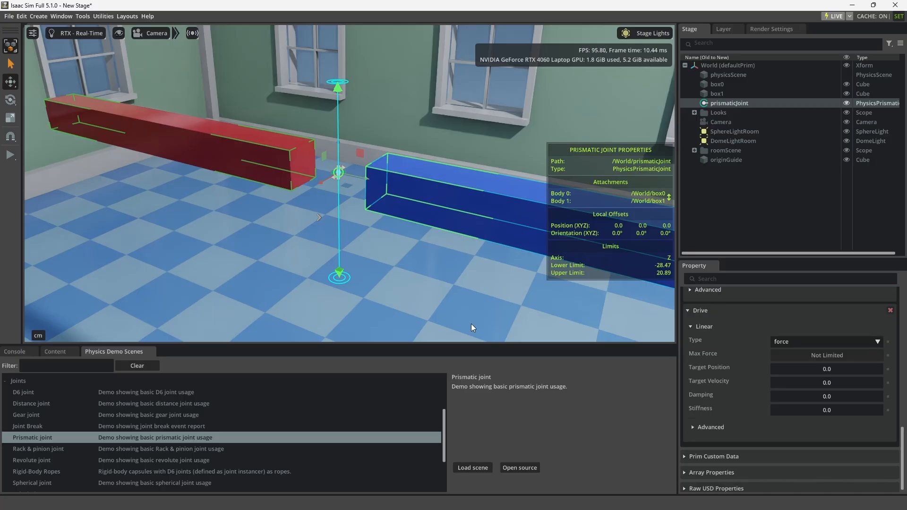
{"action": "left_click", "coordinate": [9, 156]}
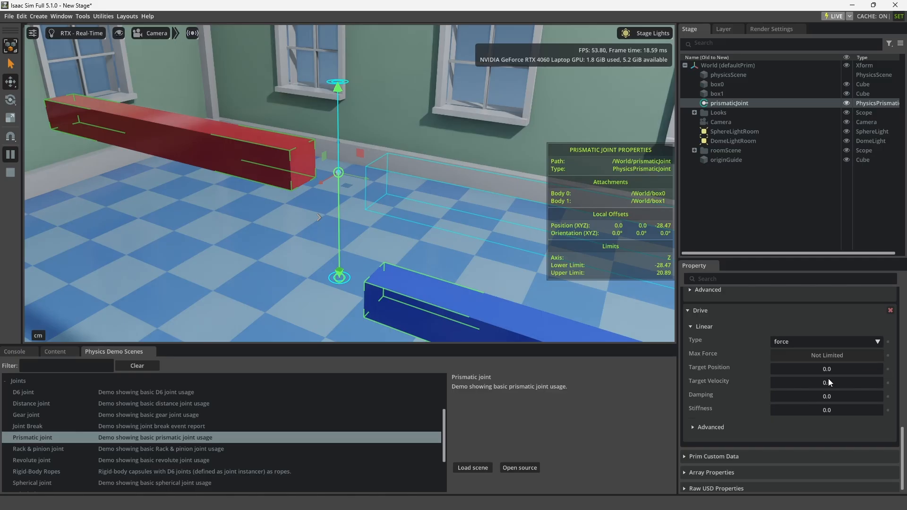
Set the linear drive's damping to 1000000, rerun the simulation to test the damped motion along Z, and stop it.
{"action": "double_click", "coordinate": [828, 394]}
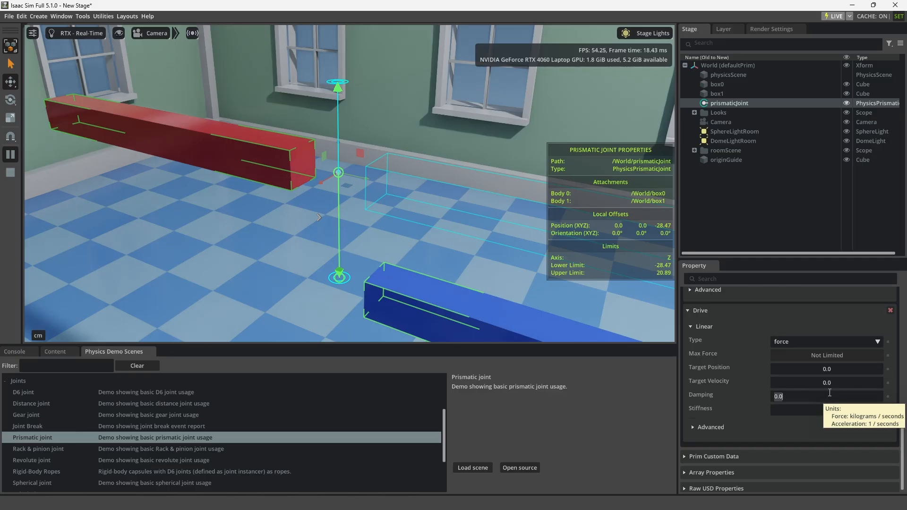
{"action": "type", "text": "1000000"}
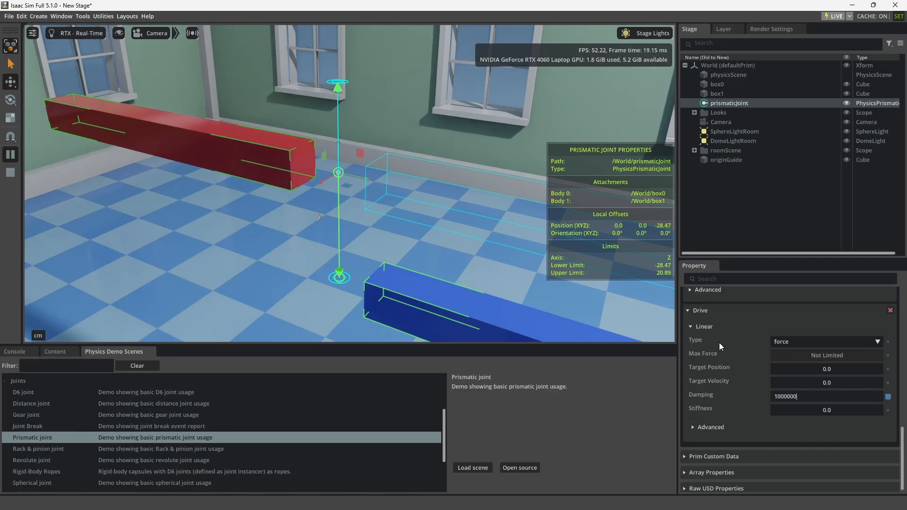
{"action": "key", "text": "Return"}
{"action": "left_click", "coordinate": [11, 155]}
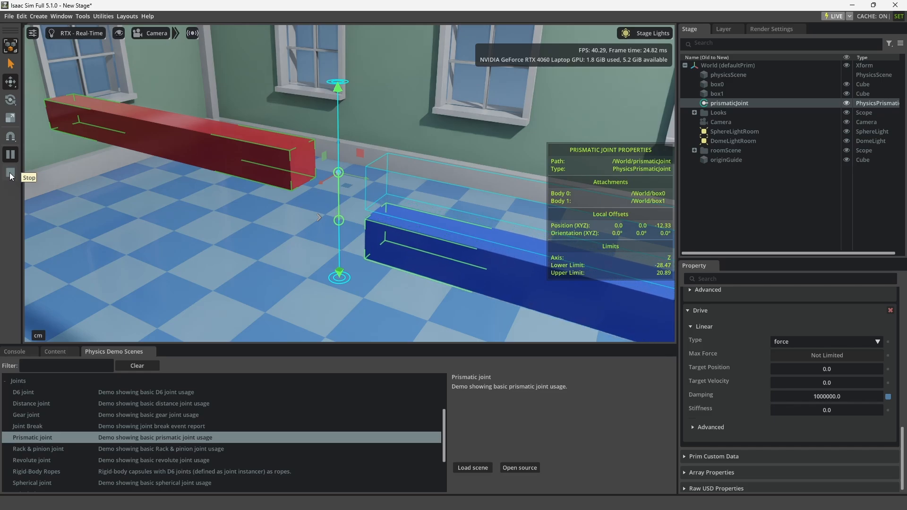
{"action": "left_click", "coordinate": [10, 174]}
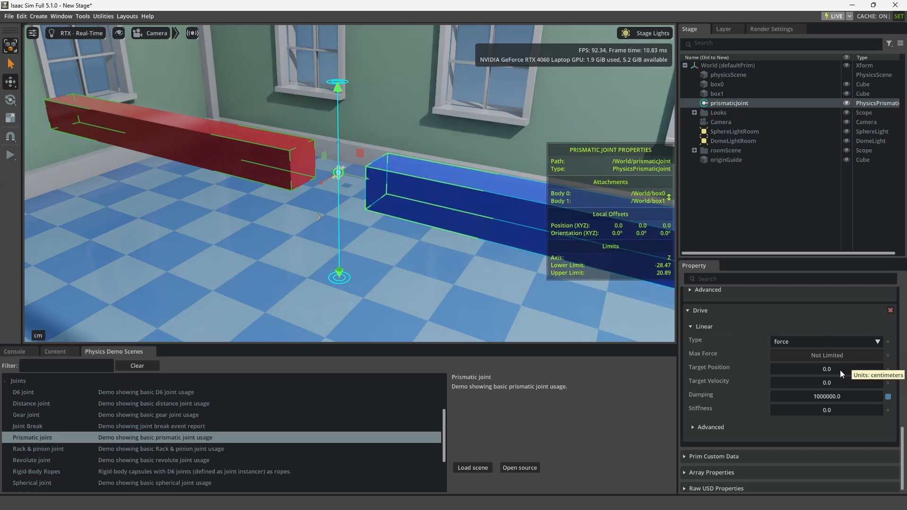
Set the linear drive's target velocity to -20 and run the simulation.
{"action": "double_click", "coordinate": [837, 382]}
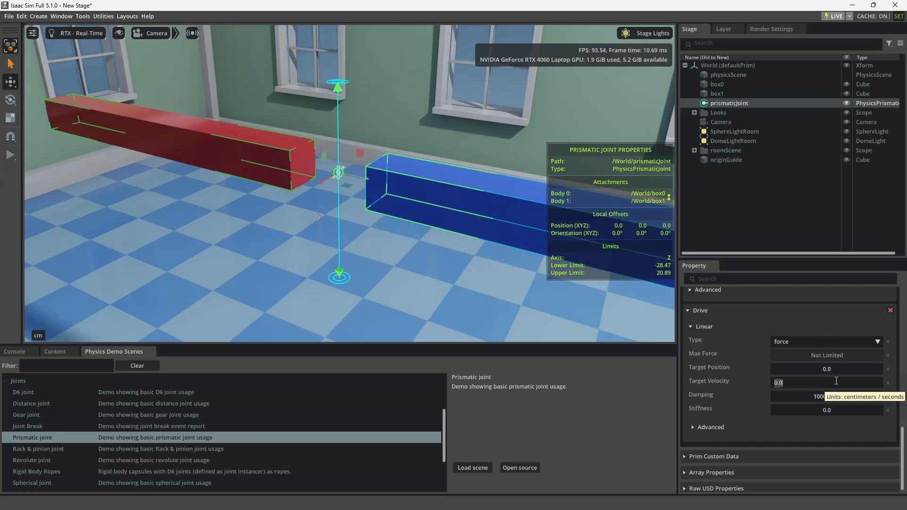
{"action": "type", "text": "-"}
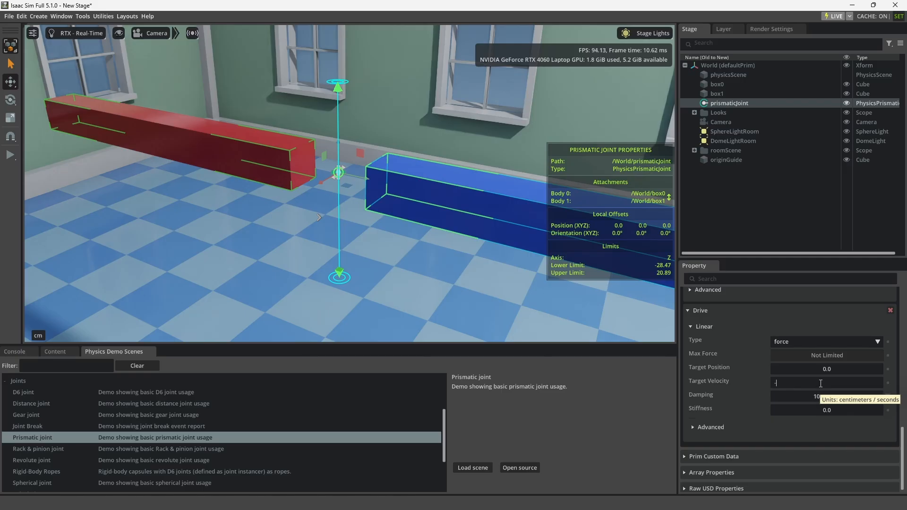
{"action": "type", "text": "20"}
{"action": "key", "text": "Return"}
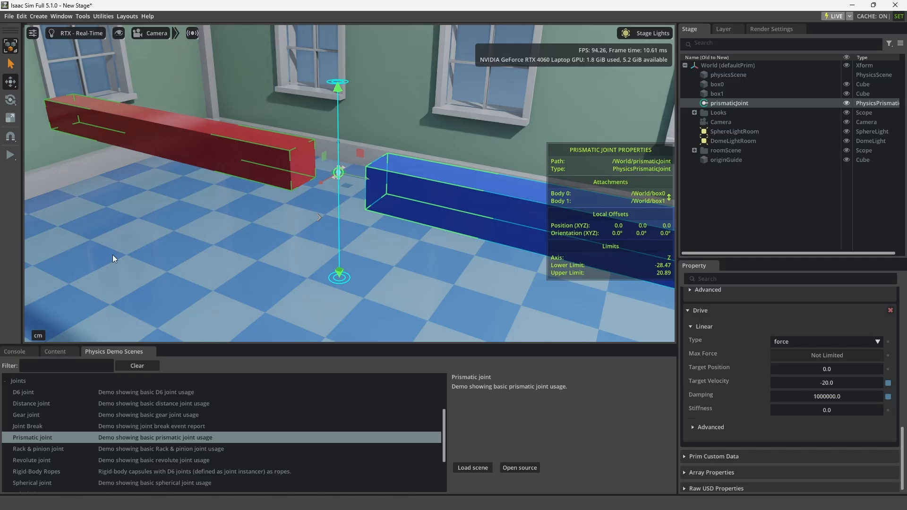
{"action": "key", "text": "space"}
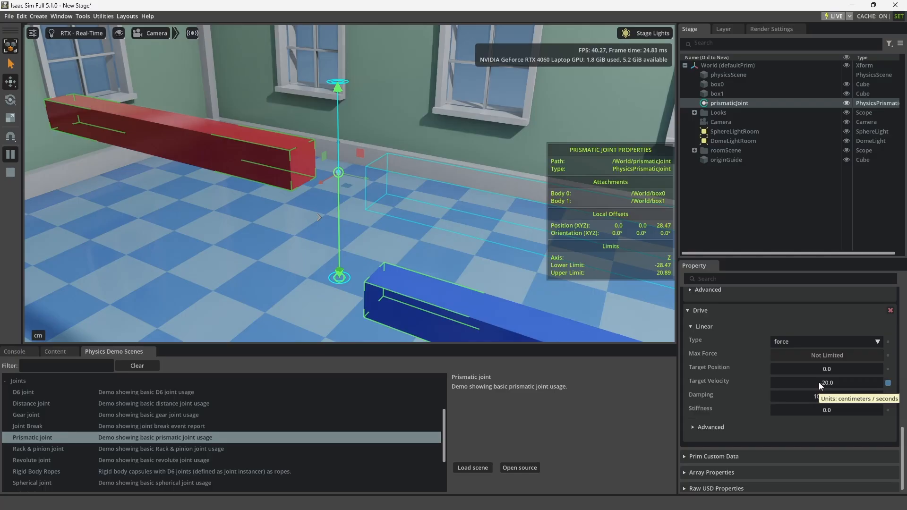
With the simulation running, try a target velocity of -40.4 and reverse the box's motion with a target velocity of 50.
{"action": "left_click_drag", "start_coordinate": [818, 382], "coordinate": [714, 377]}
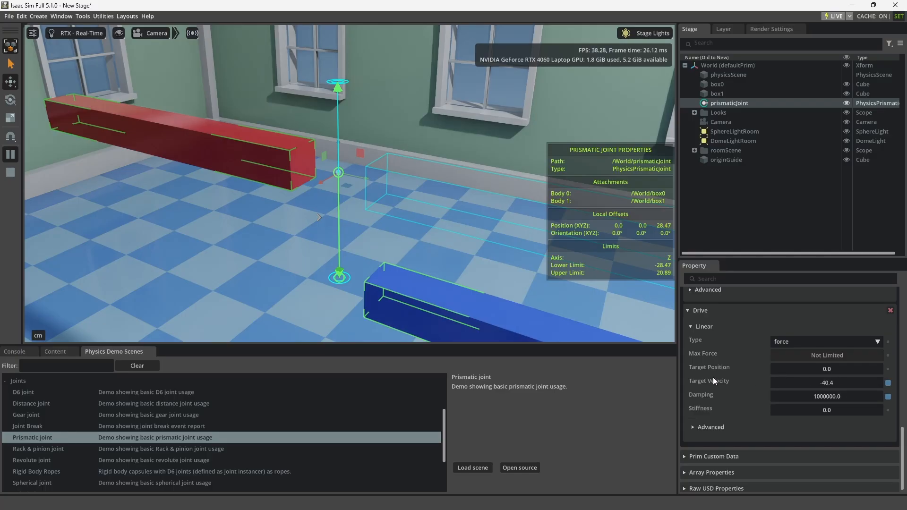
{"action": "left_click", "coordinate": [849, 381]}
{"action": "type", "text": "50"}
{"action": "key", "text": "Return"}
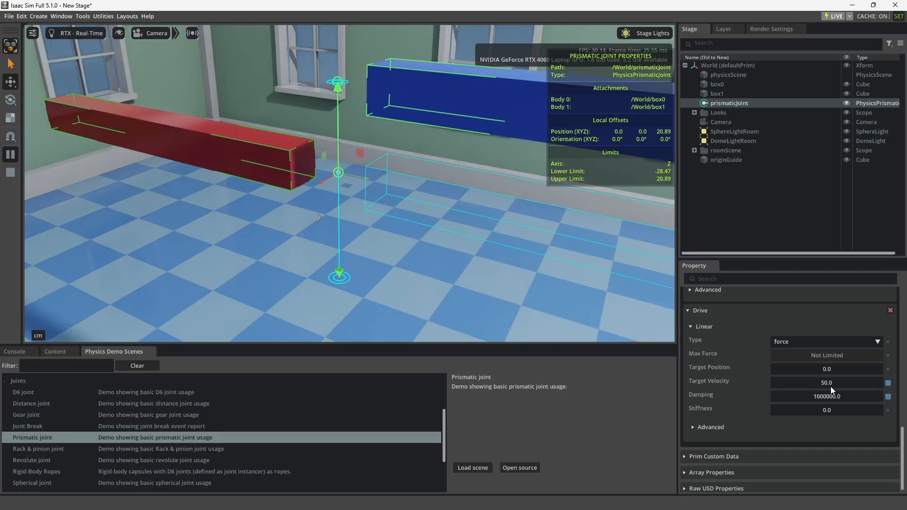
Reduce the target velocity to 44.5, reset it to 0, and fine-tune it to 0.2 during the simulation.
{"action": "left_click_drag", "start_coordinate": [832, 384], "coordinate": [802, 385]}
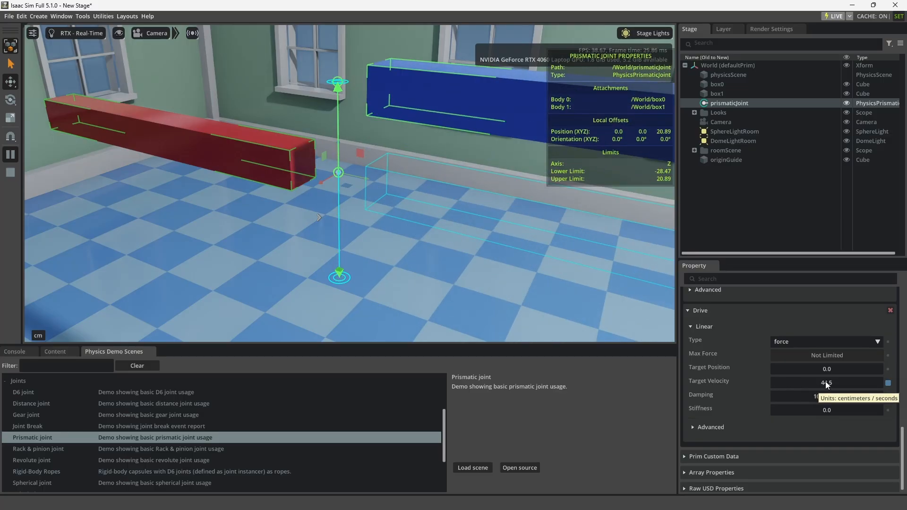
{"action": "left_click", "coordinate": [888, 383]}
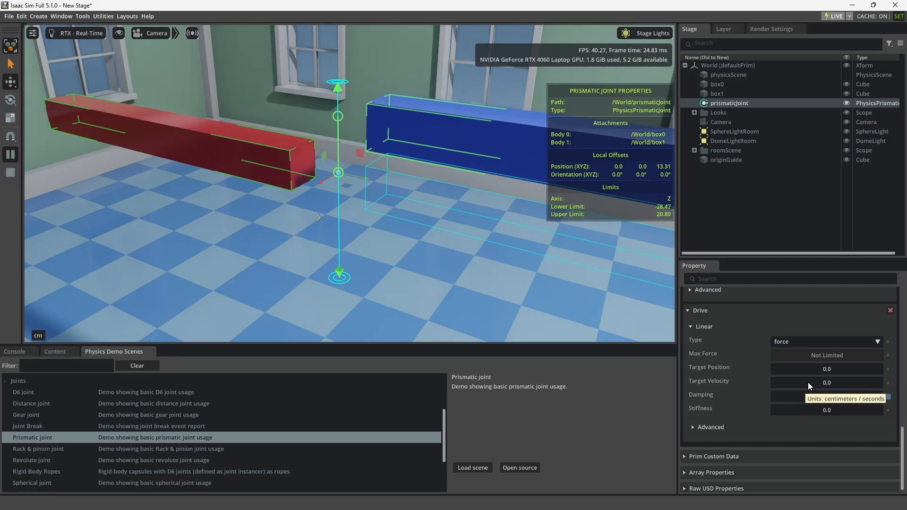
{"action": "mouse_move", "coordinate": [808, 382]}
{"action": "left_mouse_down"}
{"action": "mouse_move", "coordinate": [838, 385]}
{"action": "mouse_move", "coordinate": [790, 382]}
{"action": "mouse_move", "coordinate": [851, 383]}
{"action": "mouse_move", "coordinate": [729, 384]}
{"action": "mouse_move", "coordinate": [806, 383]}
{"action": "left_mouse_up"}
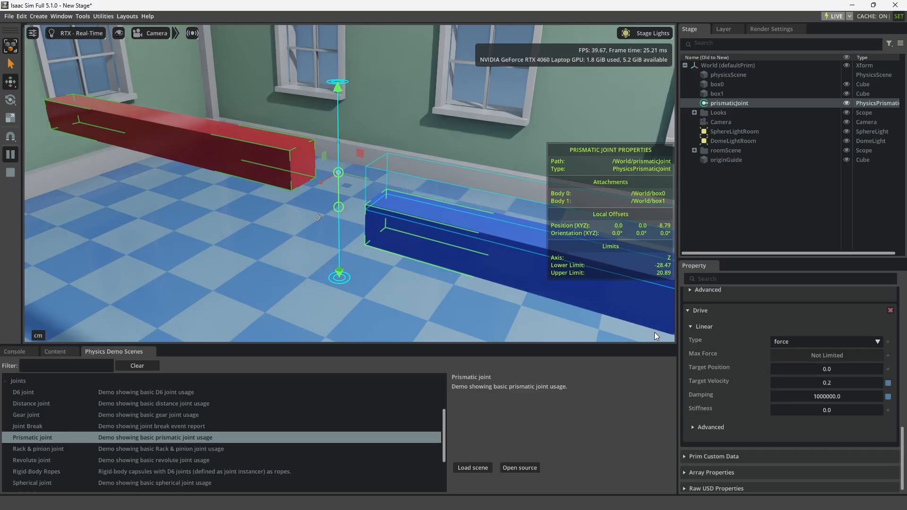
Switch the prismatic joint's axis to X and stop the simulation.
{"action": "scroll", "coordinate": [765, 344], "scroll_direction": "up", "scroll_amount": 3}
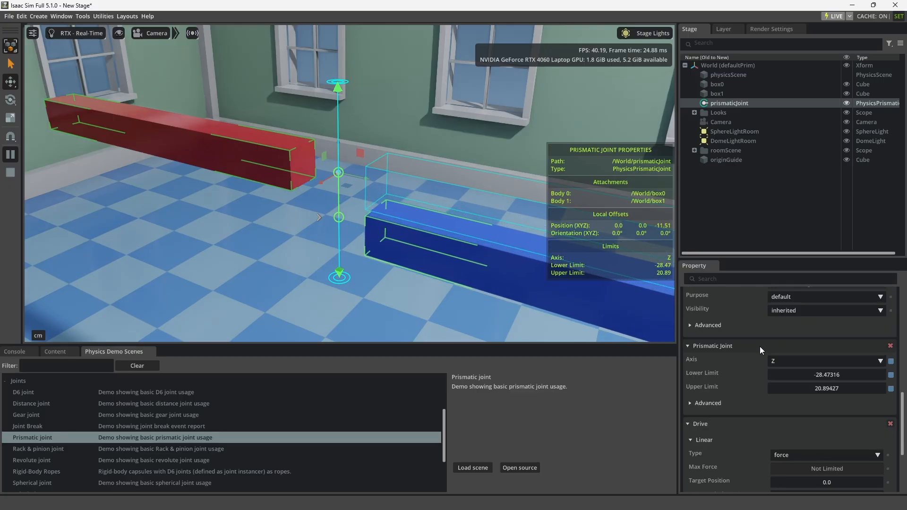
{"action": "left_click", "coordinate": [790, 360]}
{"action": "left_click", "coordinate": [778, 374]}
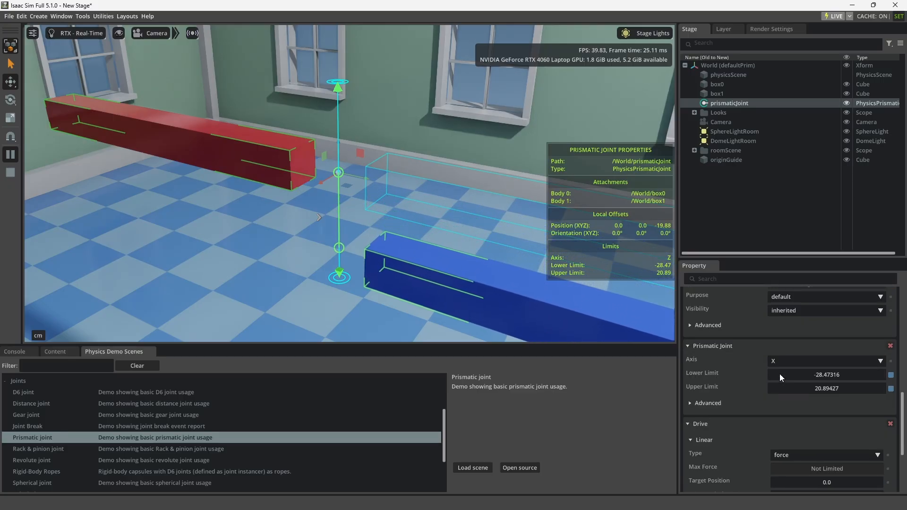
{"action": "left_click", "coordinate": [11, 174]}
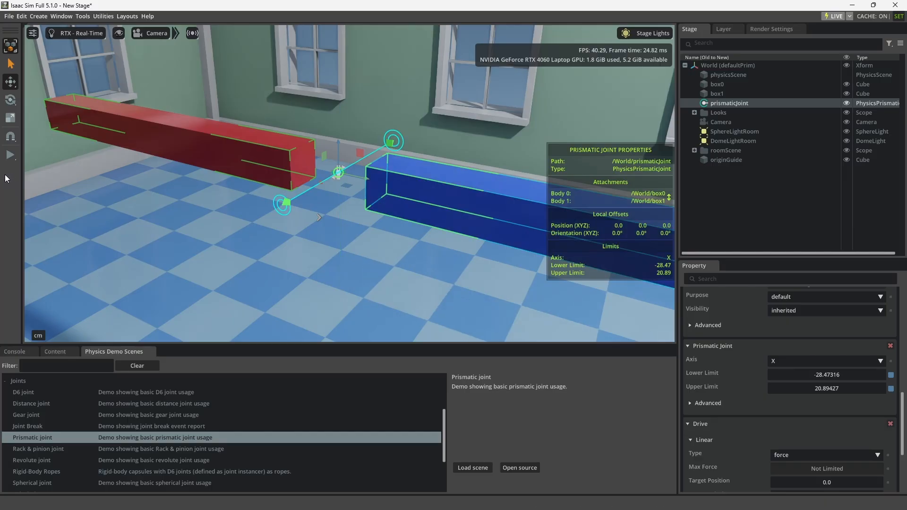
Run the simulation along the X axis and reset the linear drive's target velocity and damping to their defaults.
{"action": "left_click", "coordinate": [11, 156]}
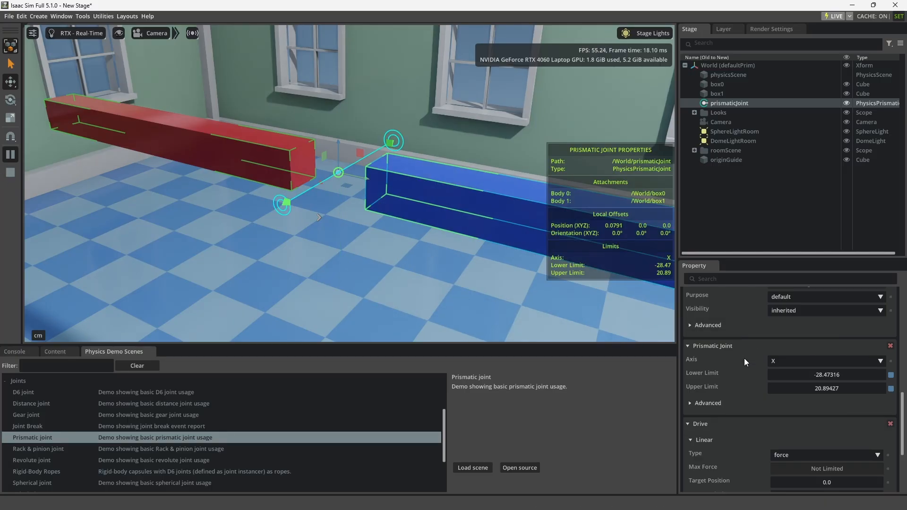
{"action": "scroll", "coordinate": [745, 362], "scroll_direction": "down", "scroll_amount": 3}
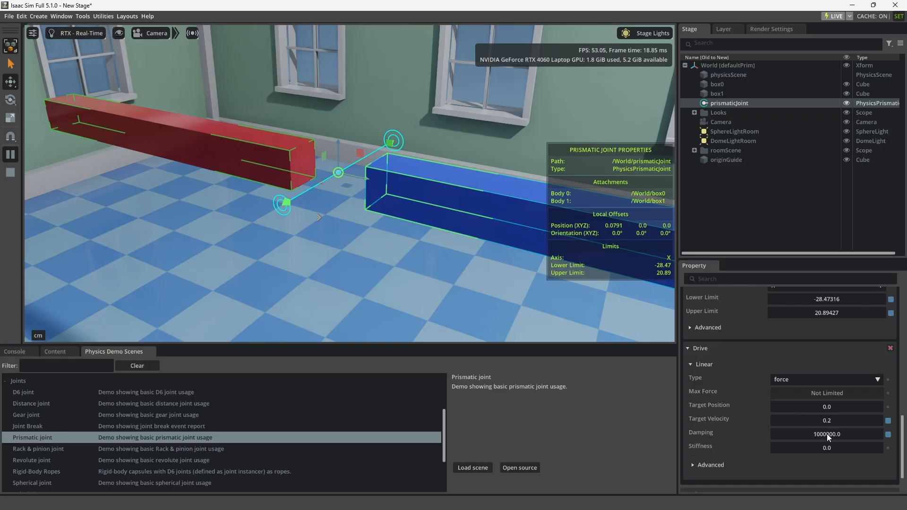
{"action": "left_click", "coordinate": [886, 421]}
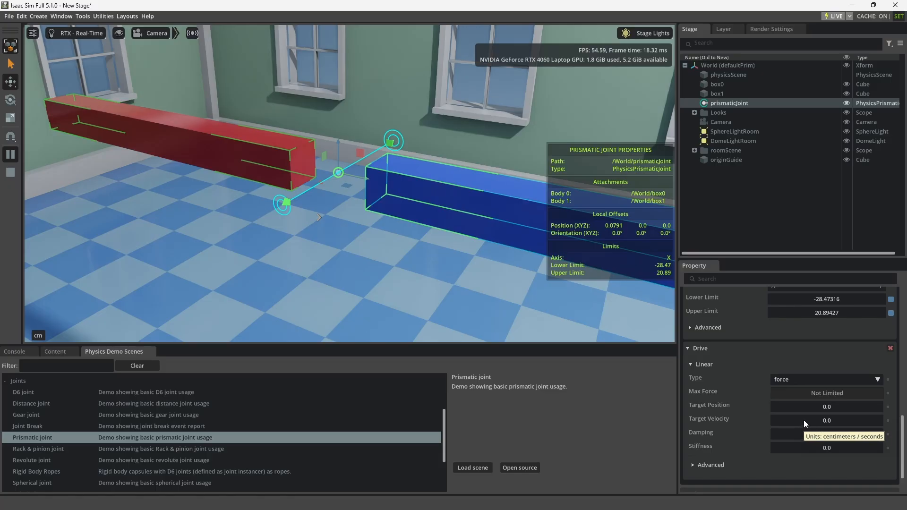
Set the prismatic joint's linear drive to a target velocity of 21.8 and a damping of 100000.
{"action": "left_click_drag", "start_coordinate": [804, 421], "coordinate": [863, 416]}
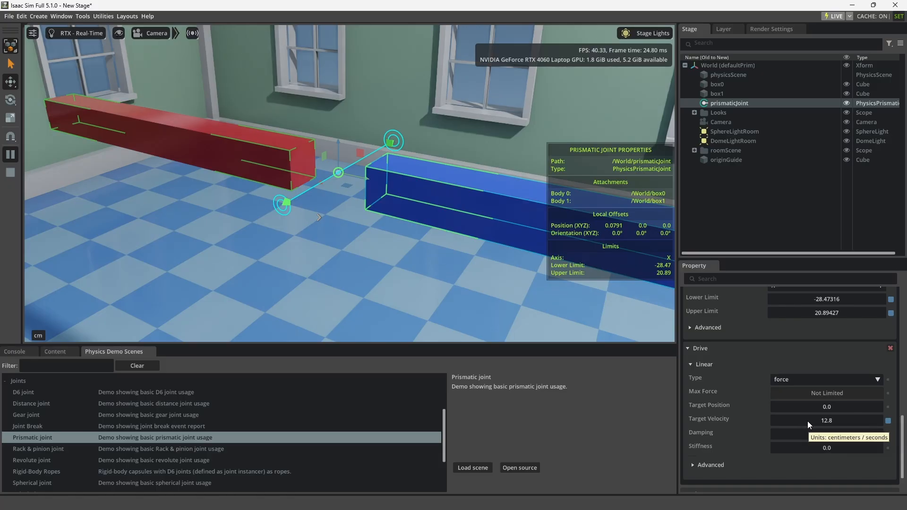
{"action": "mouse_move", "coordinate": [807, 421]}
{"action": "left_mouse_down"}
{"action": "mouse_move", "coordinate": [849, 420]}
{"action": "mouse_move", "coordinate": [816, 432]}
{"action": "left_mouse_up"}
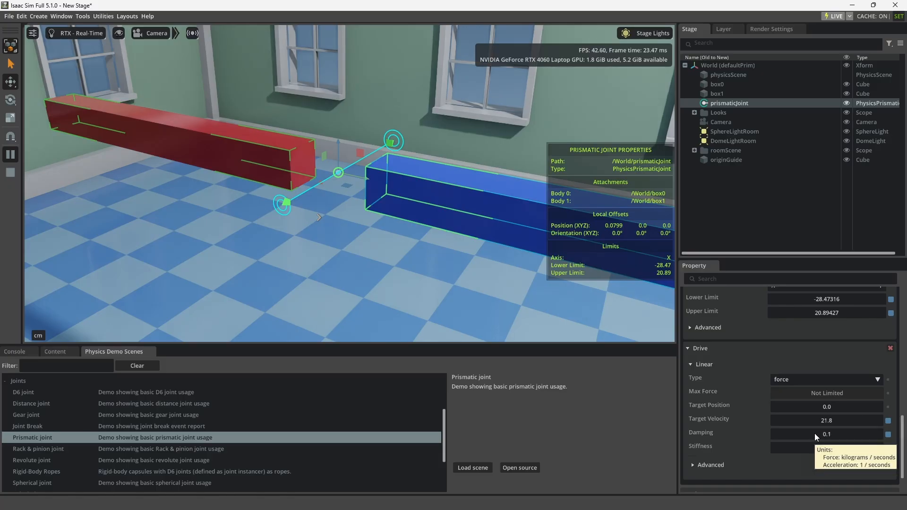
{"action": "double_click", "coordinate": [817, 433]}
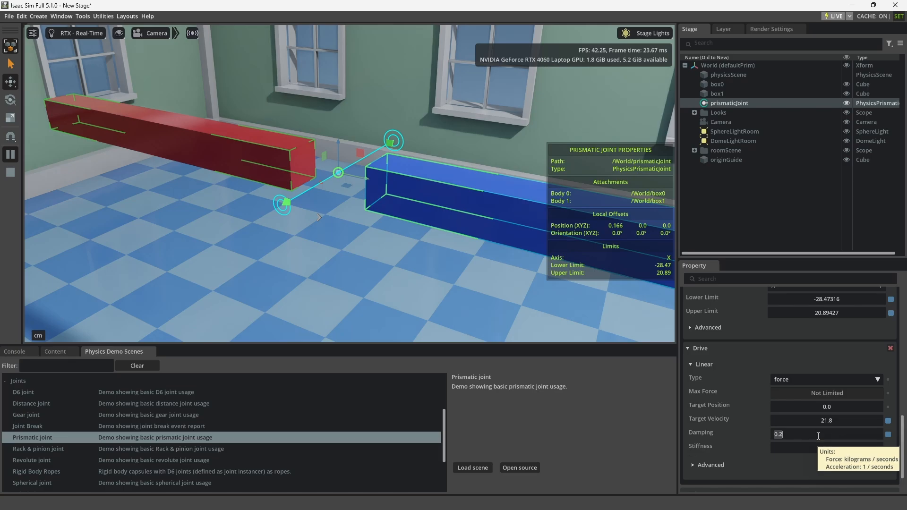
{"action": "type", "text": "100000"}
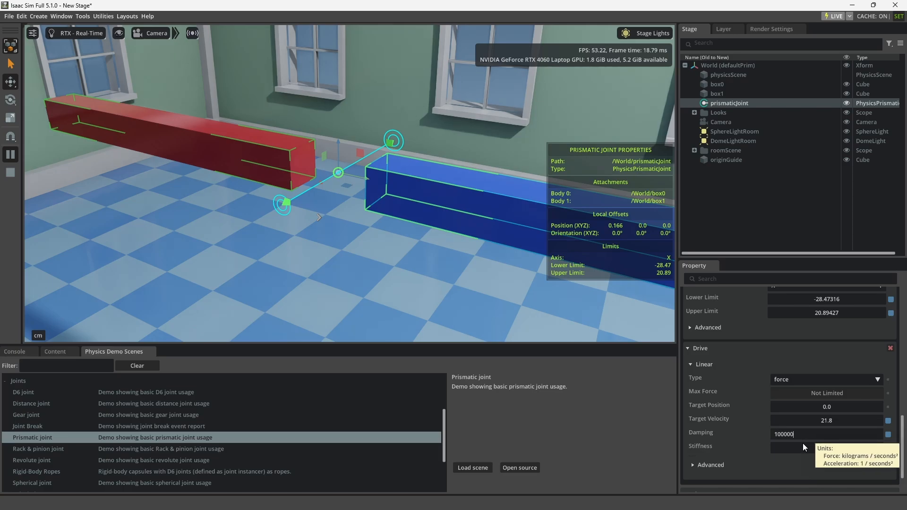
{"action": "key", "text": "Return"}
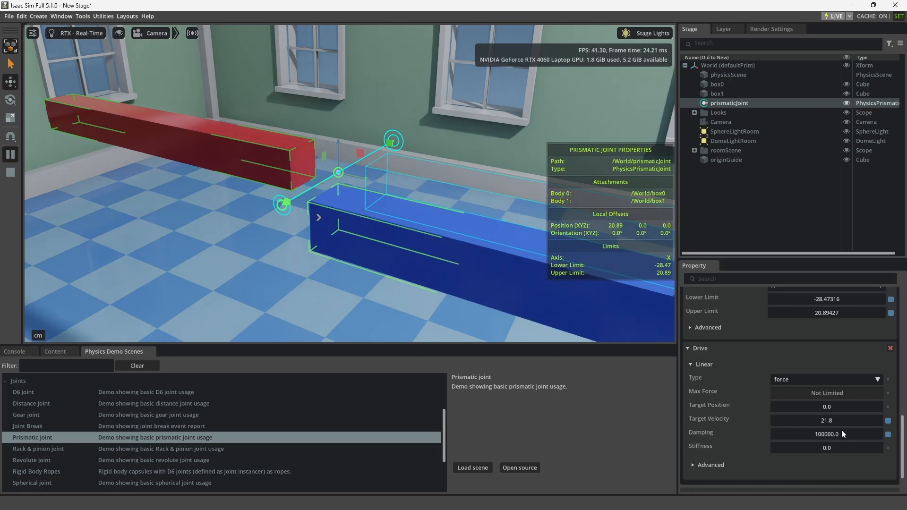
Lower the drive damping to about 99963.6 and vary the target velocity between negative and positive values, ending at -10.1.
{"action": "left_click_drag", "start_coordinate": [849, 432], "coordinate": [774, 440]}
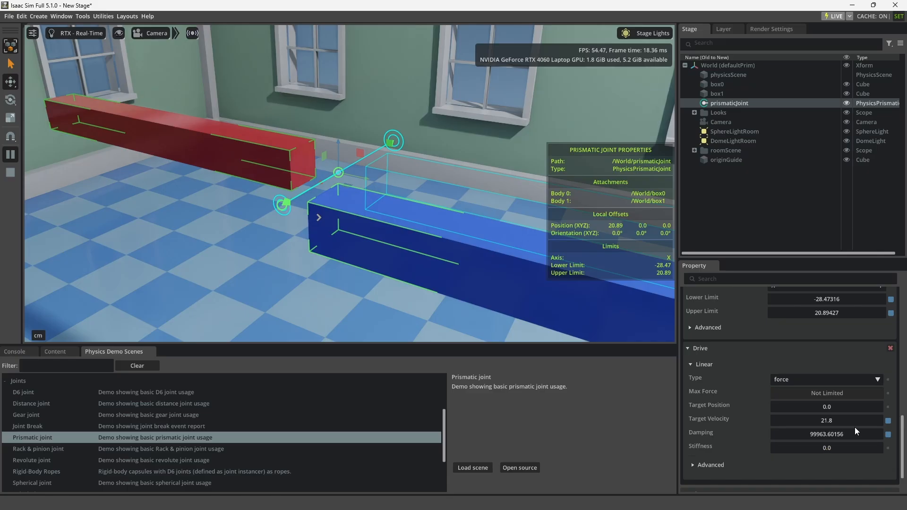
{"action": "left_click_drag", "start_coordinate": [846, 421], "coordinate": [795, 420]}
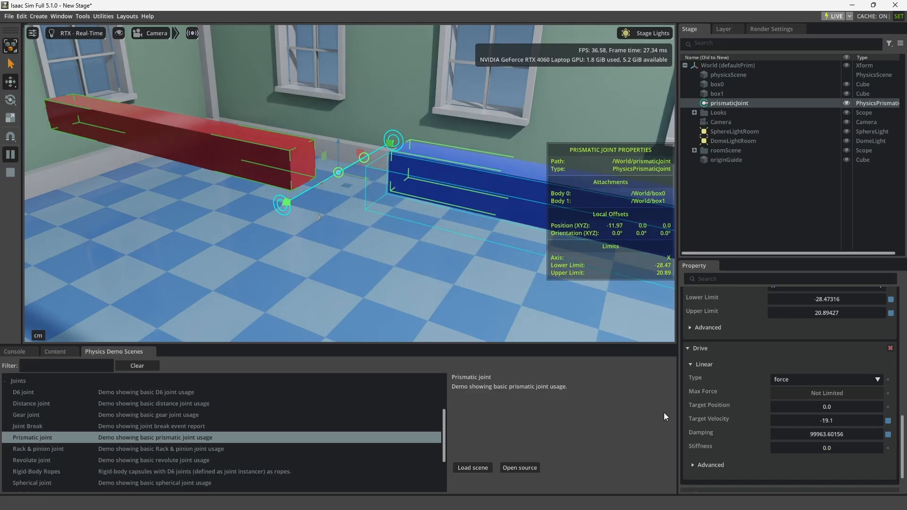
{"action": "left_click_drag", "start_coordinate": [803, 418], "coordinate": [836, 409]}
{"action": "left_click_drag", "start_coordinate": [735, 419], "coordinate": [670, 433]}
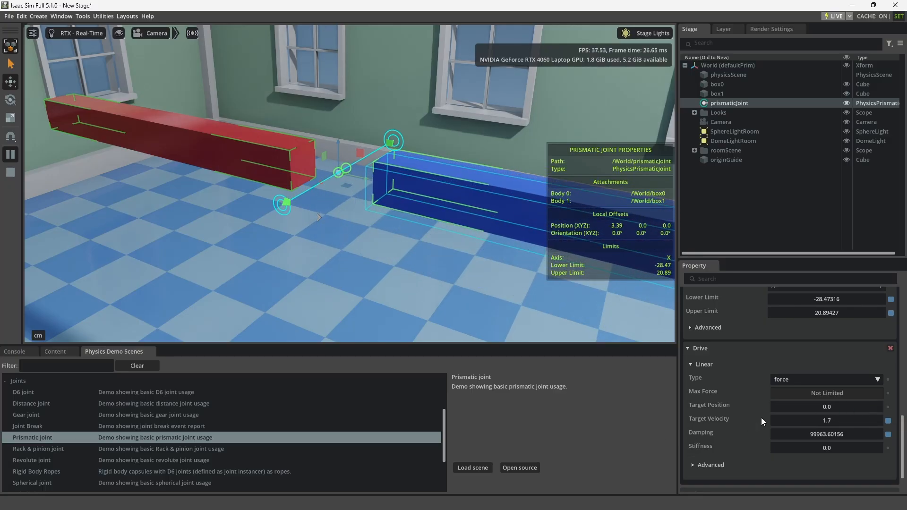
{"action": "left_click_drag", "start_coordinate": [799, 411], "coordinate": [695, 431]}
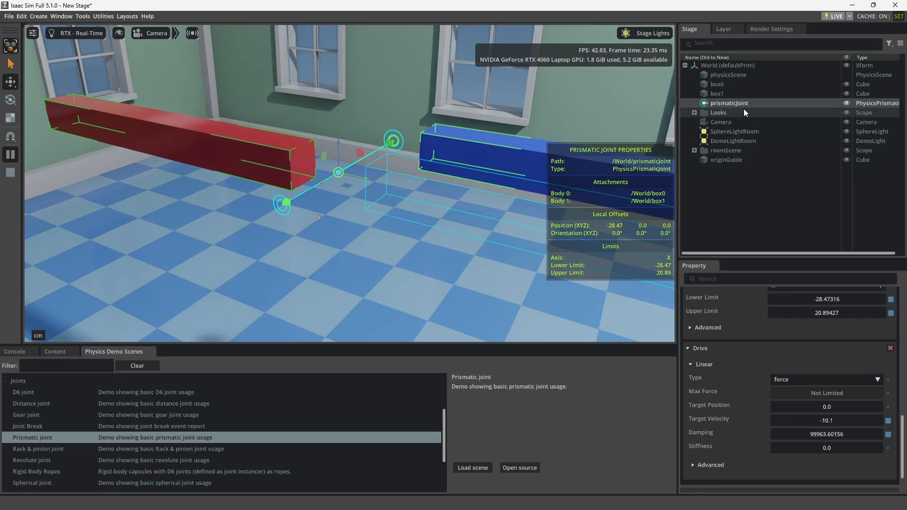
Stop the simulation and delete the existing prismaticJoint from the stage.
{"action": "left_click", "coordinate": [11, 172]}
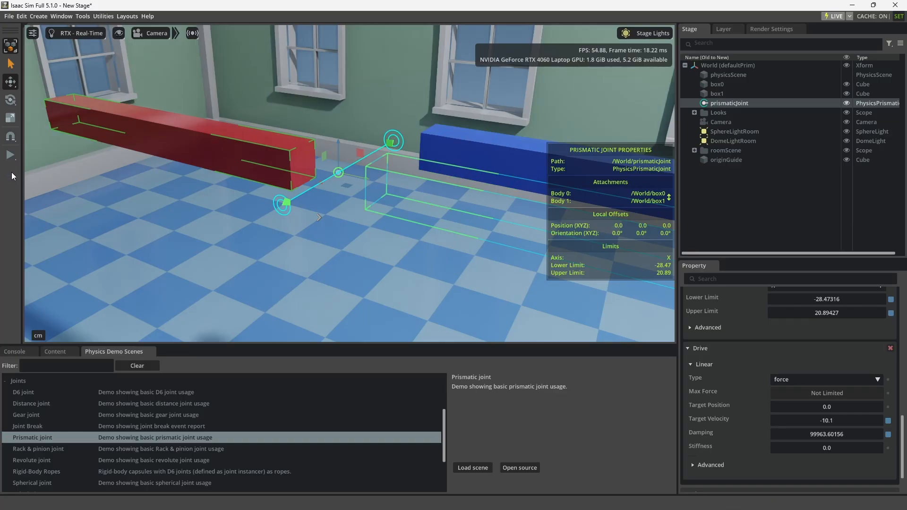
{"action": "right_click", "coordinate": [718, 99]}
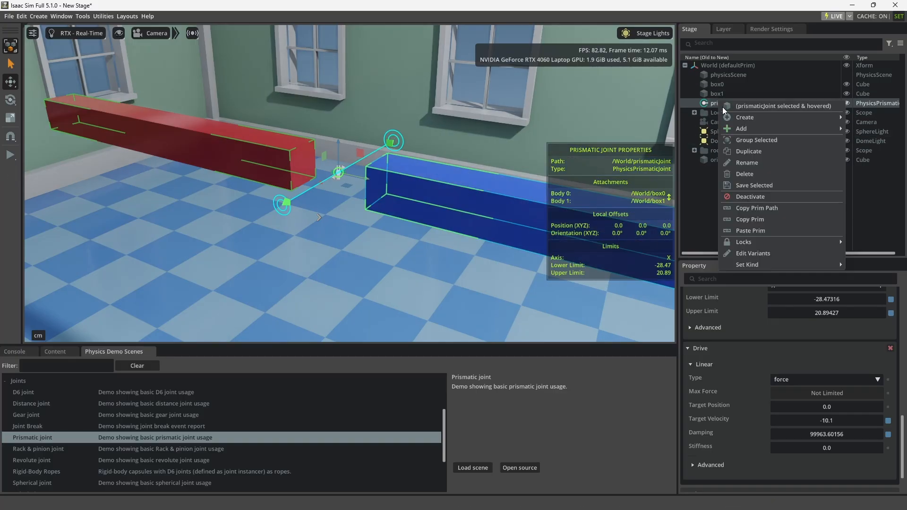
{"action": "left_click", "coordinate": [746, 175]}
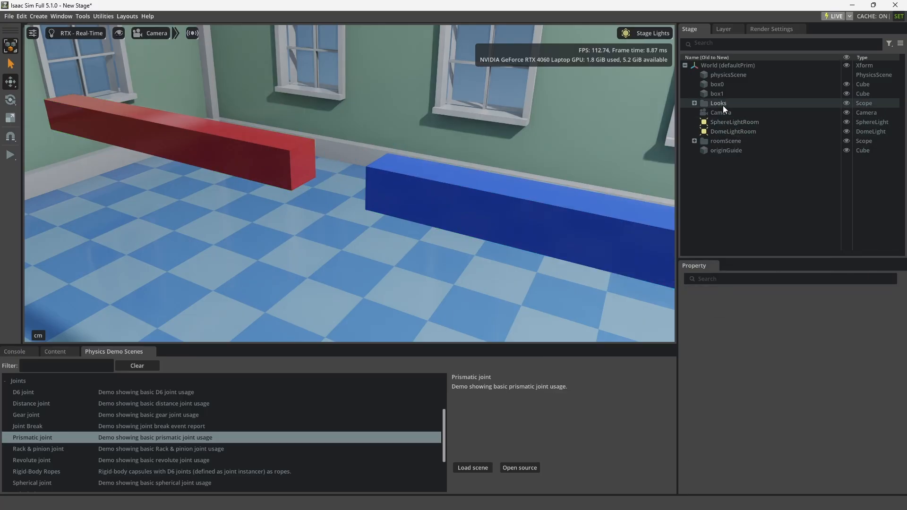
Create a prismatic joint connecting box0 and box1.
{"action": "left_click", "coordinate": [715, 85]}
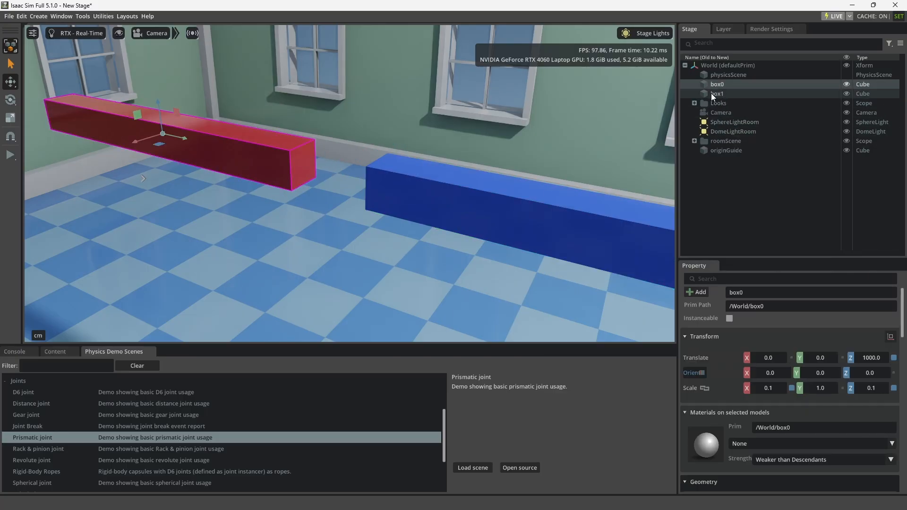
{"action": "left_click", "coordinate": [717, 96], "text": "ctrl"}
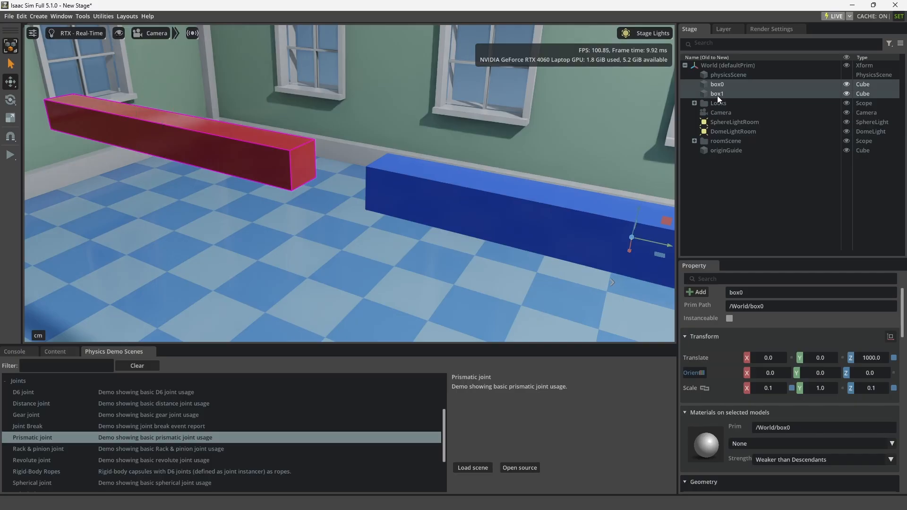
{"action": "right_click", "coordinate": [717, 92]}
{"action": "mouse_move", "coordinate": [753, 117]}
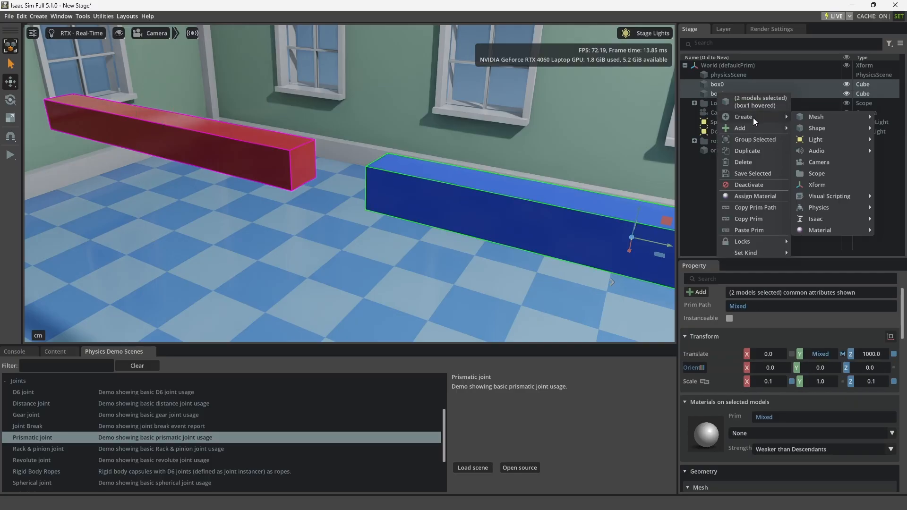
{"action": "mouse_move", "coordinate": [850, 211]}
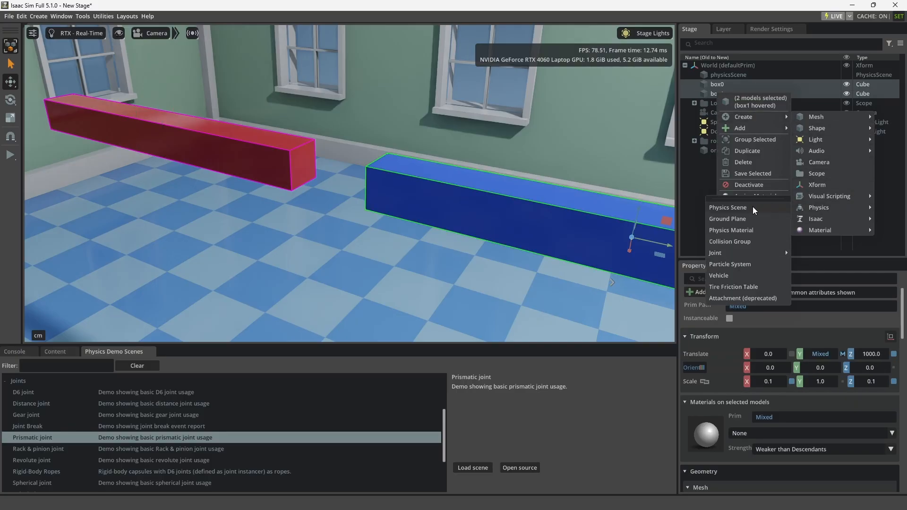
{"action": "mouse_move", "coordinate": [751, 252]}
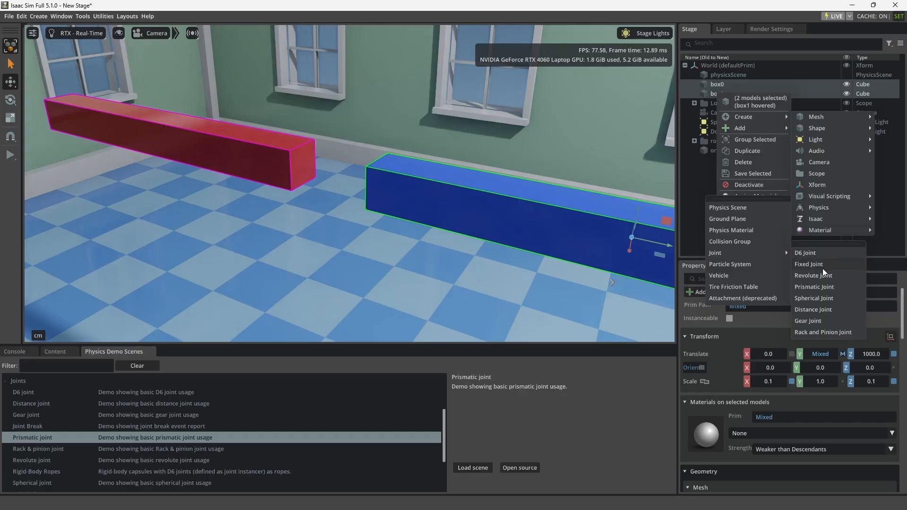
{"action": "left_click", "coordinate": [813, 287]}
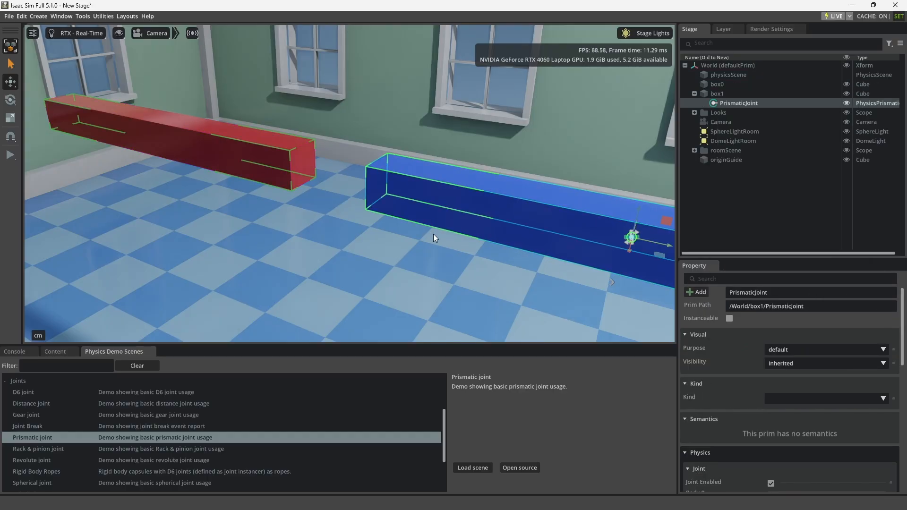
Stop the simulation and move the new prismatic joint from box1's center into the gap between the two boxes.
{"action": "scroll", "coordinate": [439, 240], "scroll_direction": "down", "scroll_amount": 4}
{"action": "middle_click_drag", "start_coordinate": [396, 229], "coordinate": [360, 211]}
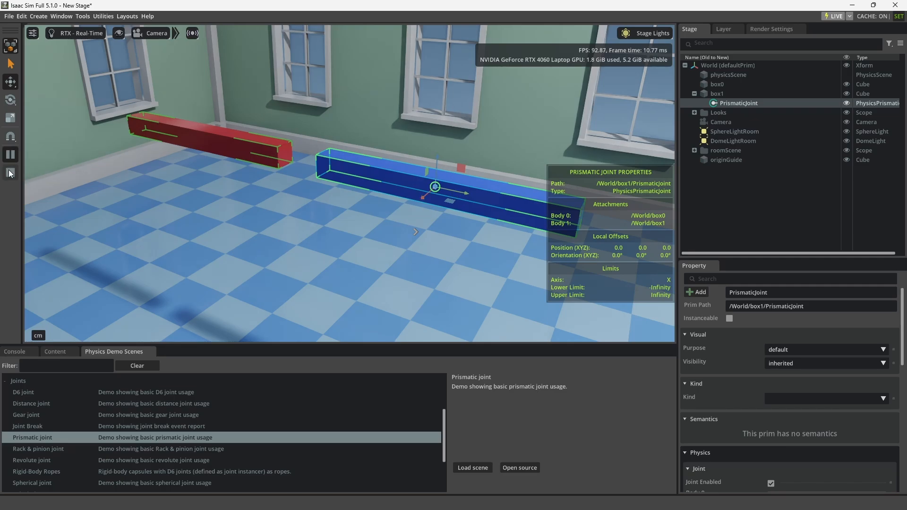
{"action": "left_click", "coordinate": [10, 174]}
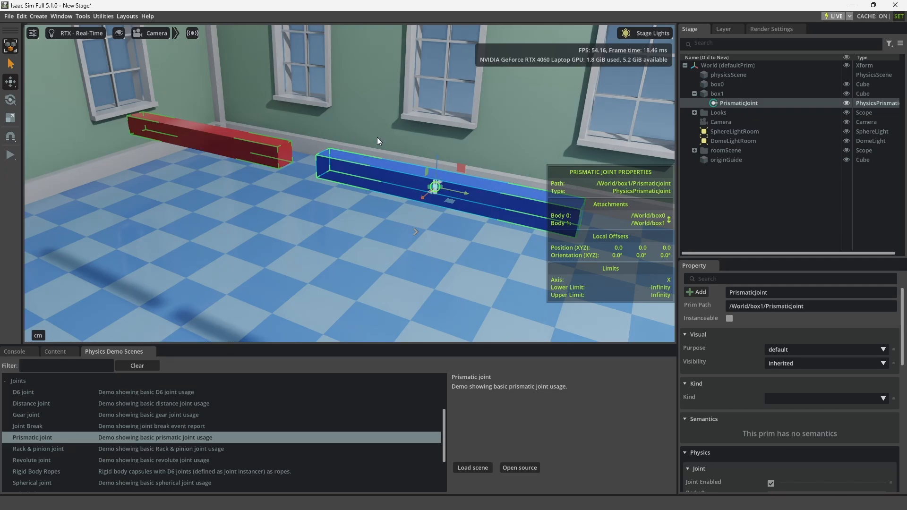
{"action": "left_click_drag", "start_coordinate": [466, 194], "coordinate": [322, 174]}
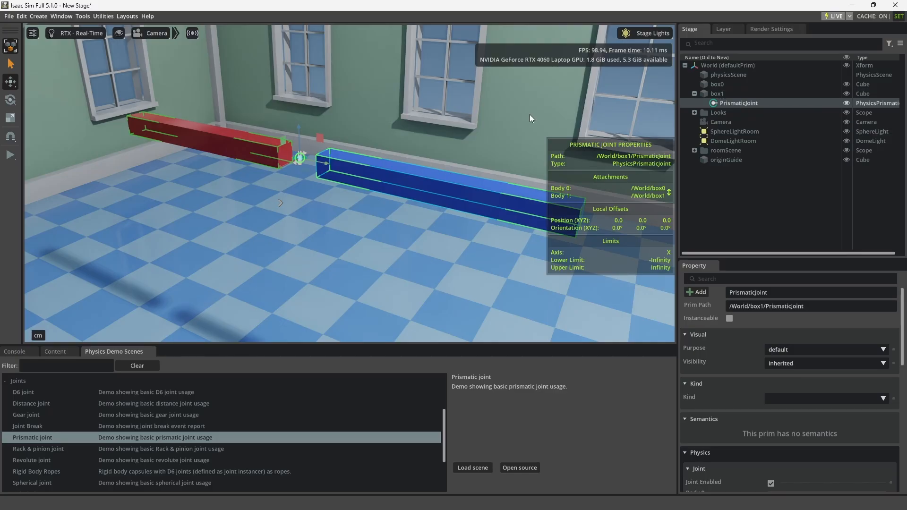
Delete the PrismaticJoint nested under box1.
{"action": "right_click", "coordinate": [745, 104]}
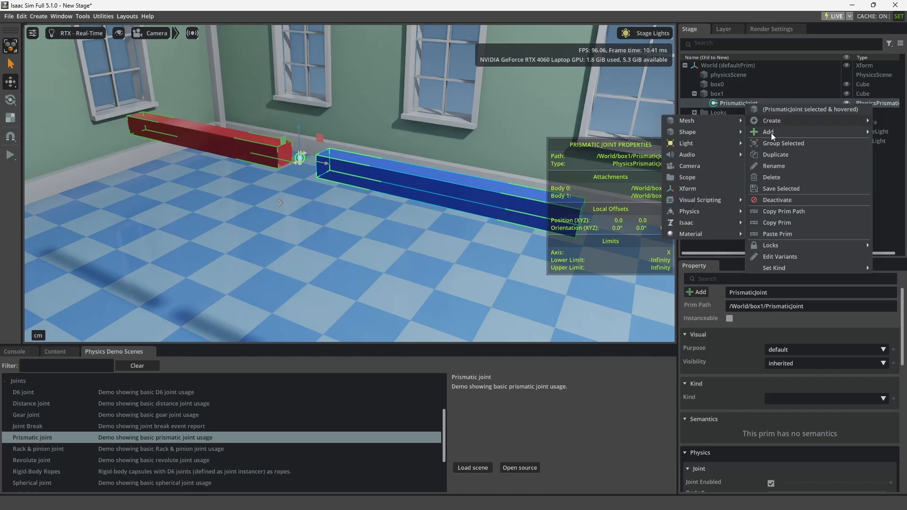
{"action": "left_click", "coordinate": [774, 178]}
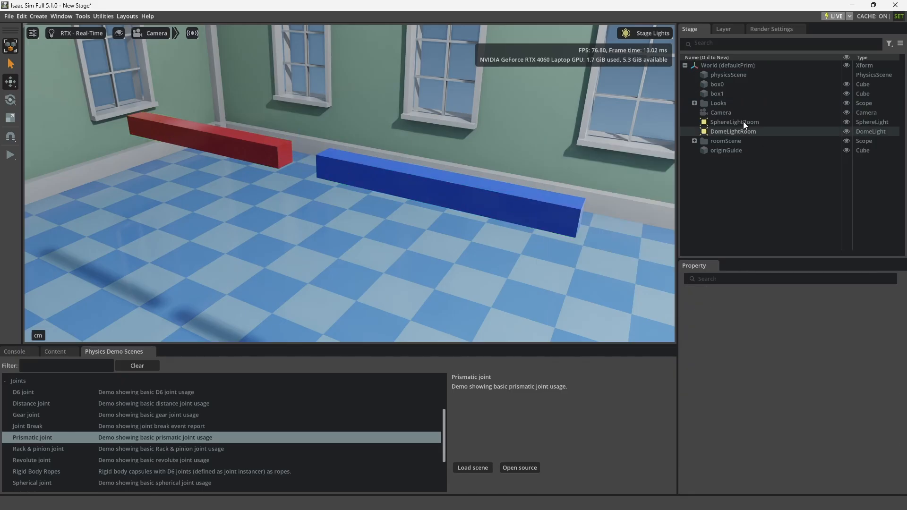
Move box1 along the Y axis toward box0, to a Y translation of about 105.7.
{"action": "left_click", "coordinate": [735, 93]}
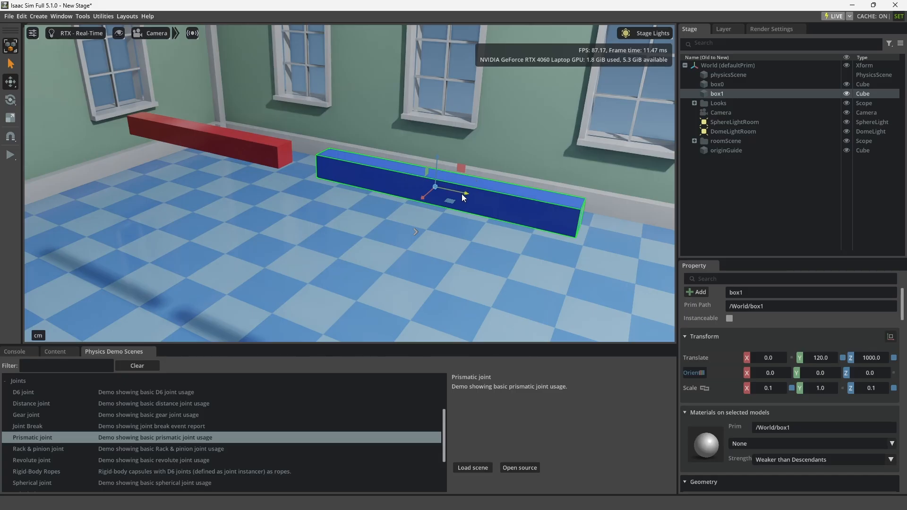
{"action": "left_click_drag", "start_coordinate": [461, 193], "coordinate": [424, 196]}
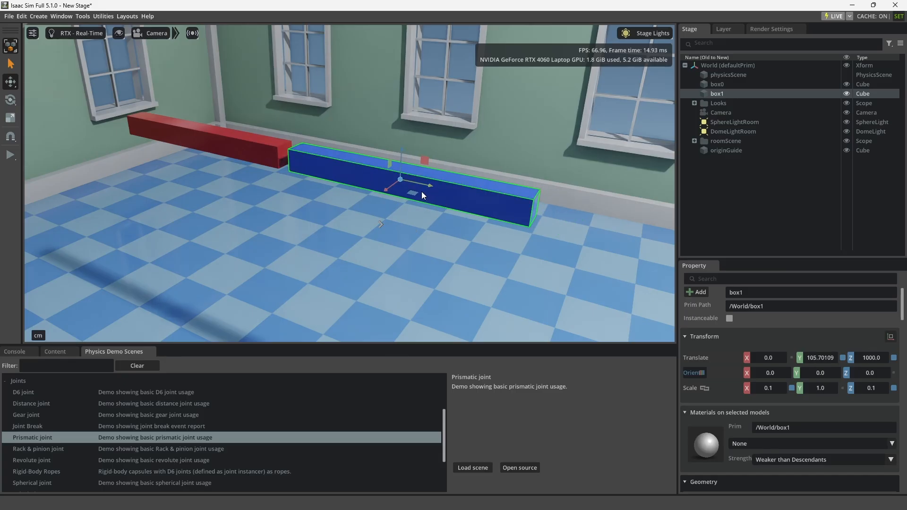
{"action": "middle_click_drag", "start_coordinate": [274, 147], "coordinate": [393, 179]}
Create a prismatic joint with box0 and box1 as its bodies and move it into the narrow gap between them.
{"action": "left_click", "coordinate": [723, 85]}
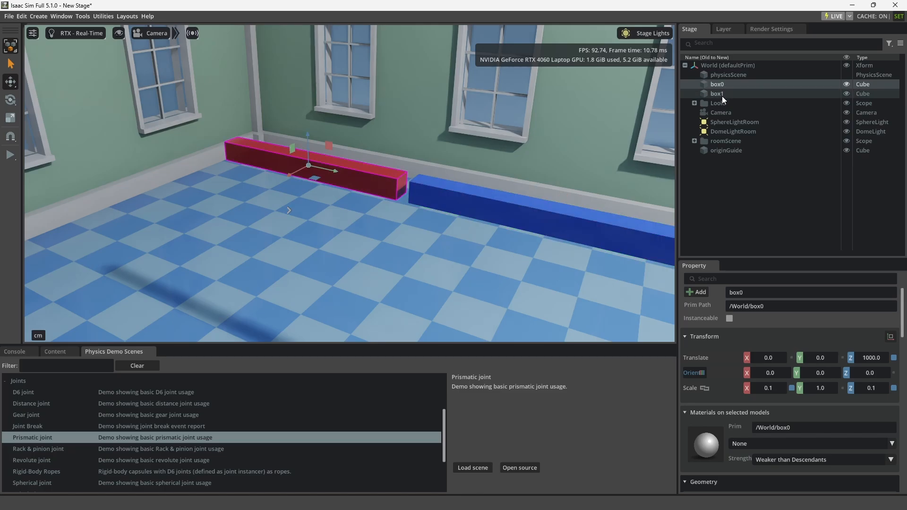
{"action": "left_click", "coordinate": [720, 95], "text": "ctrl"}
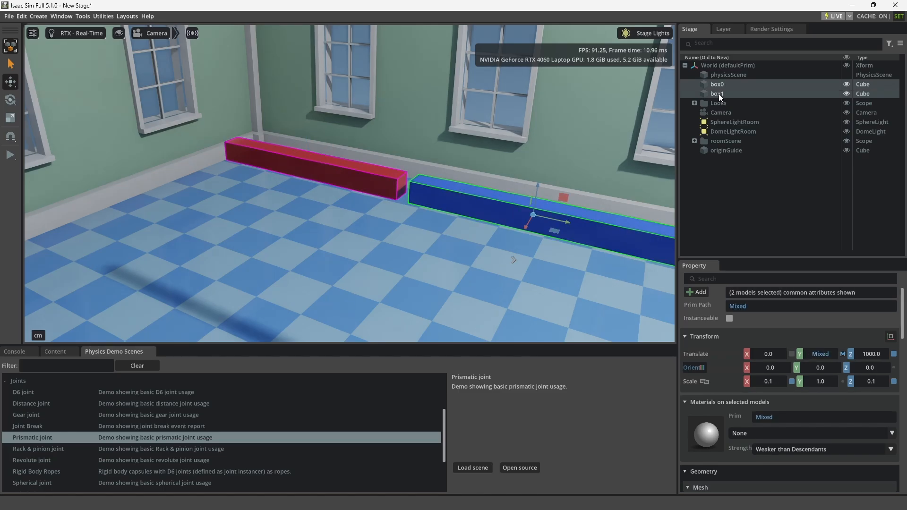
{"action": "right_click", "coordinate": [719, 93]}
{"action": "mouse_move", "coordinate": [772, 122]}
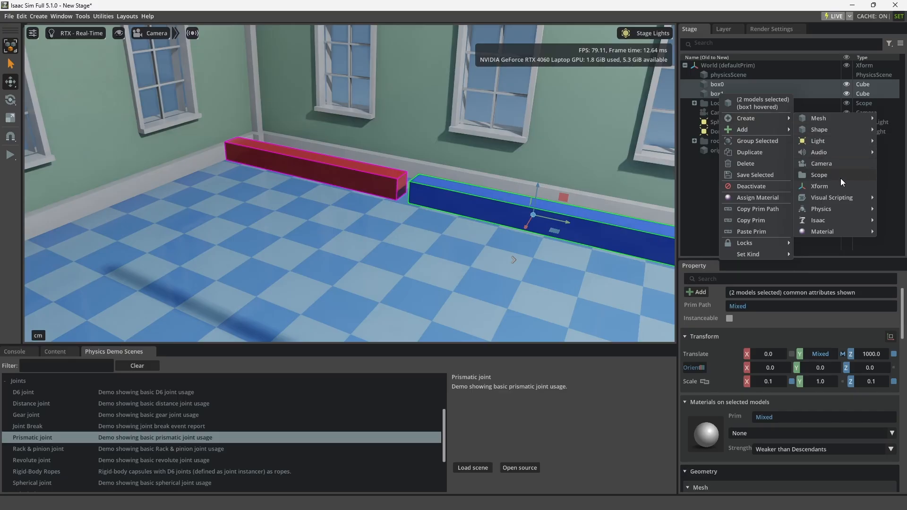
{"action": "mouse_move", "coordinate": [822, 209]}
{"action": "mouse_move", "coordinate": [757, 255]}
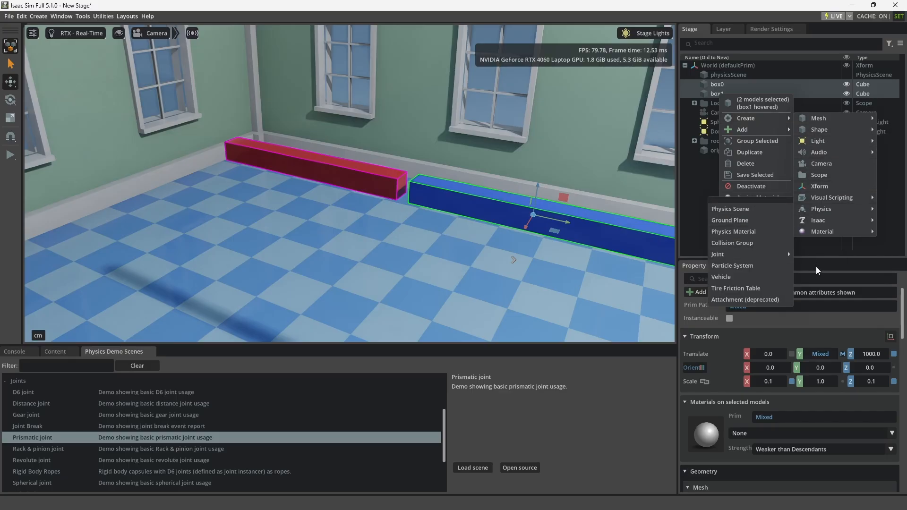
{"action": "mouse_move", "coordinate": [787, 253]}
{"action": "left_click", "coordinate": [816, 288]}
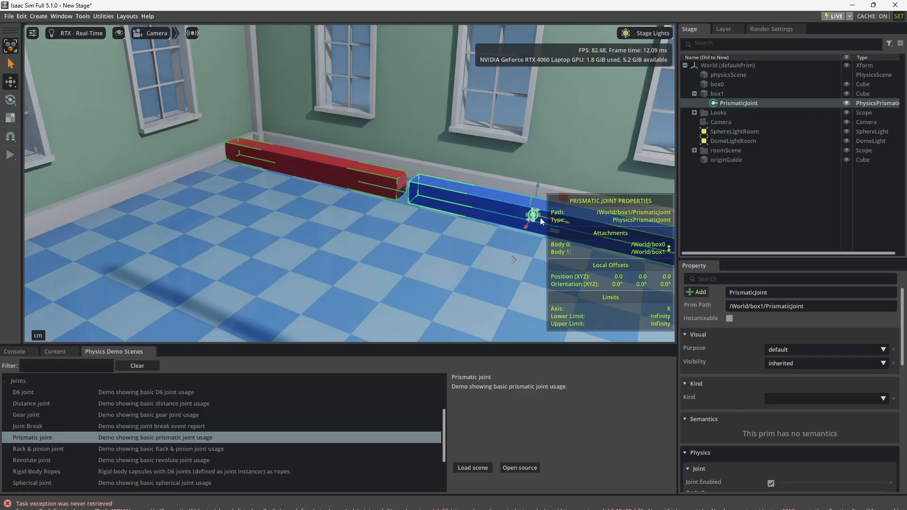
{"action": "left_click_drag", "start_coordinate": [540, 217], "coordinate": [410, 194]}
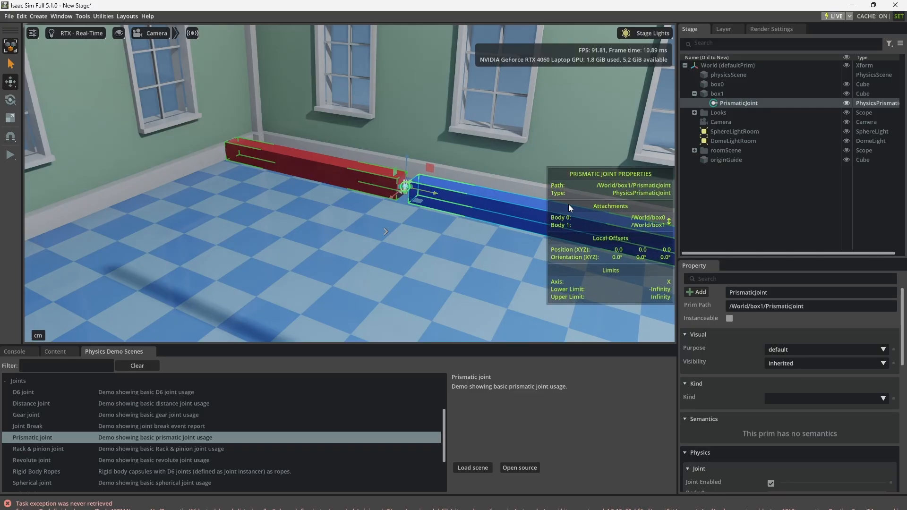
Set the new prismatic joint's lower limit to -50, keeping its axis on X.
{"action": "scroll", "coordinate": [746, 377], "scroll_direction": "down", "scroll_amount": 10}
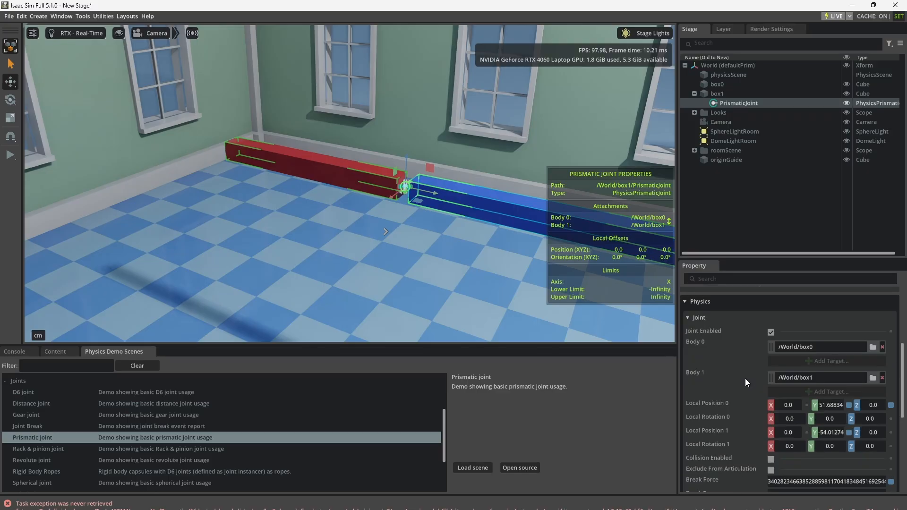
{"action": "scroll", "coordinate": [746, 383], "scroll_direction": "down", "scroll_amount": 3}
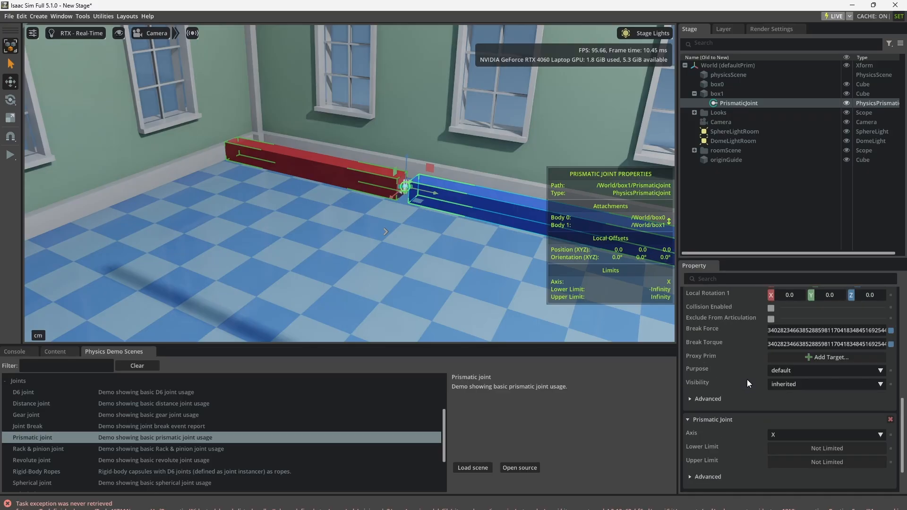
{"action": "left_click", "coordinate": [771, 309]}
{"action": "scroll", "coordinate": [756, 362], "scroll_direction": "down", "scroll_amount": 2}
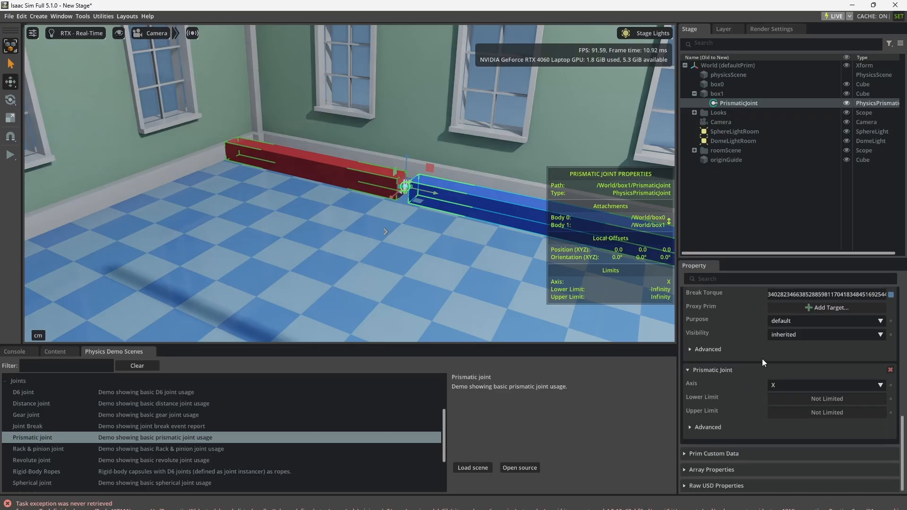
{"action": "left_click", "coordinate": [791, 383]}
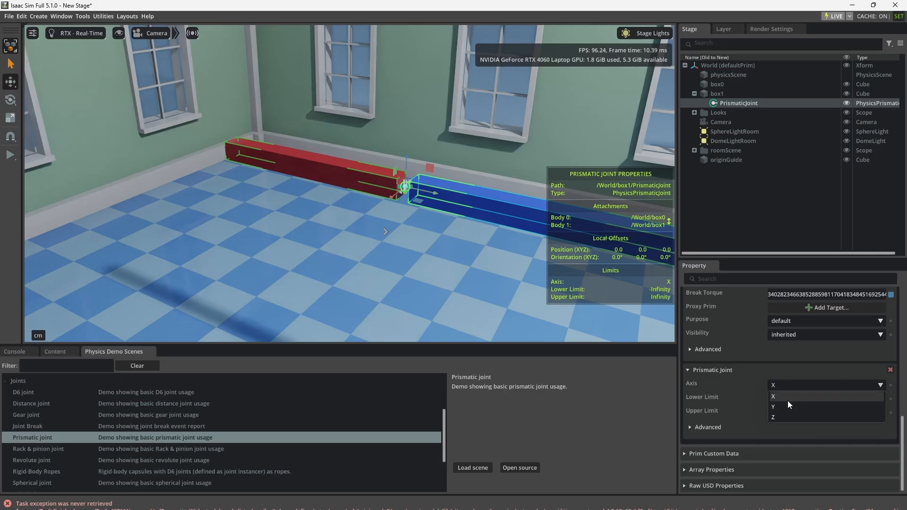
{"action": "left_click", "coordinate": [787, 378]}
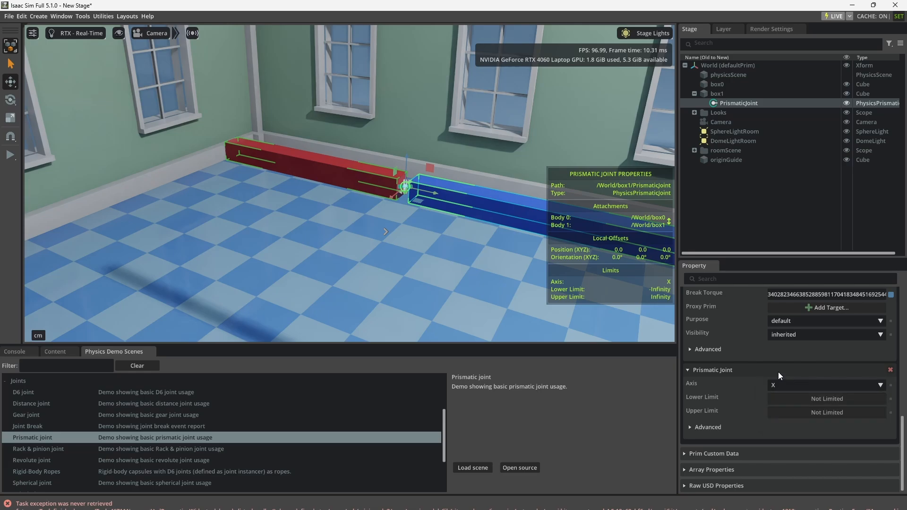
{"action": "double_click", "coordinate": [791, 400]}
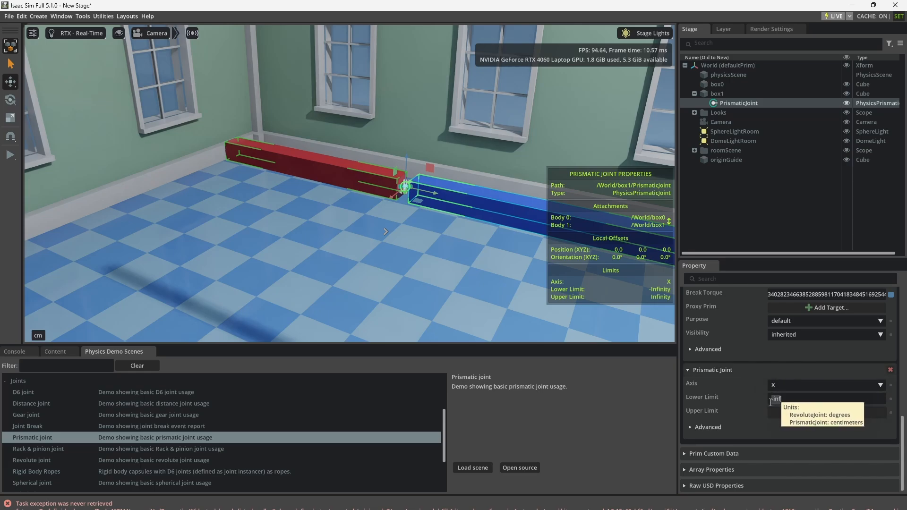
{"action": "type", "text": "50"}
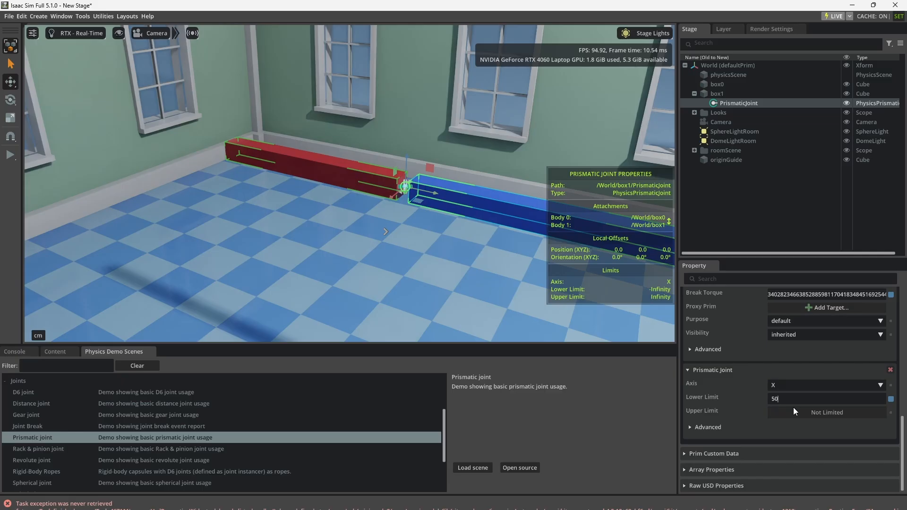
{"action": "key", "text": "Return"}
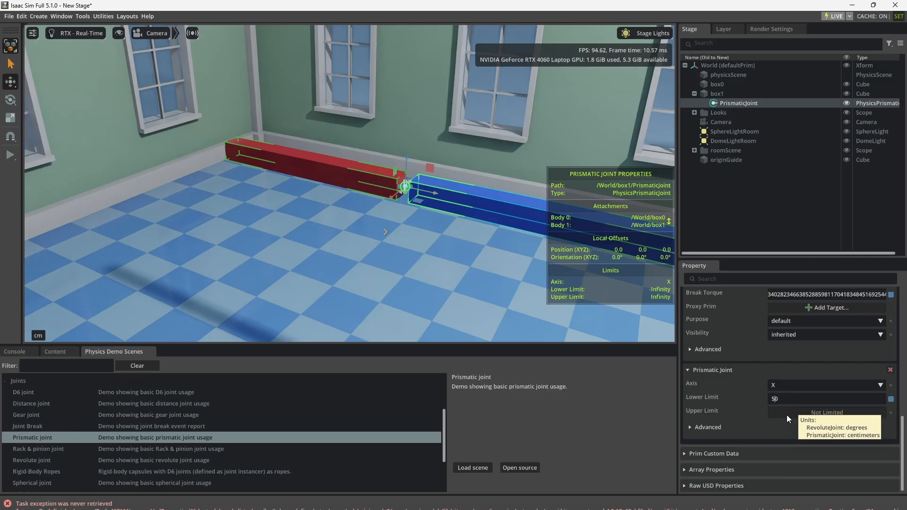
{"action": "left_click", "coordinate": [774, 399]}
{"action": "type", "text": "-"}
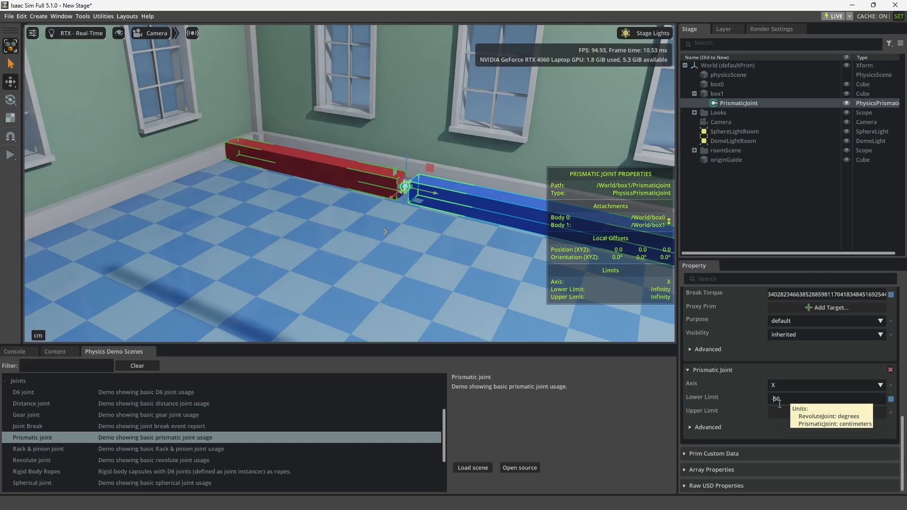
{"action": "key", "text": "Return"}
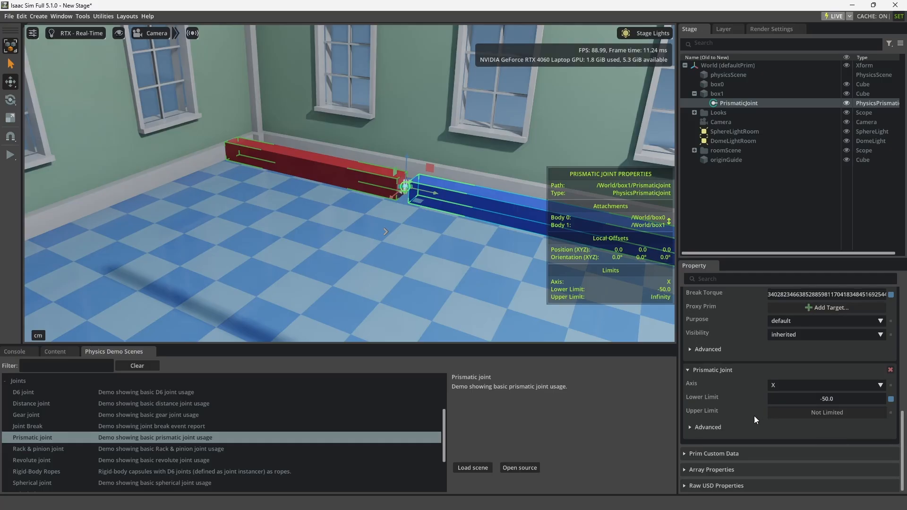
Set the prismatic joint's upper limit to 50.
{"action": "double_click", "coordinate": [785, 411]}
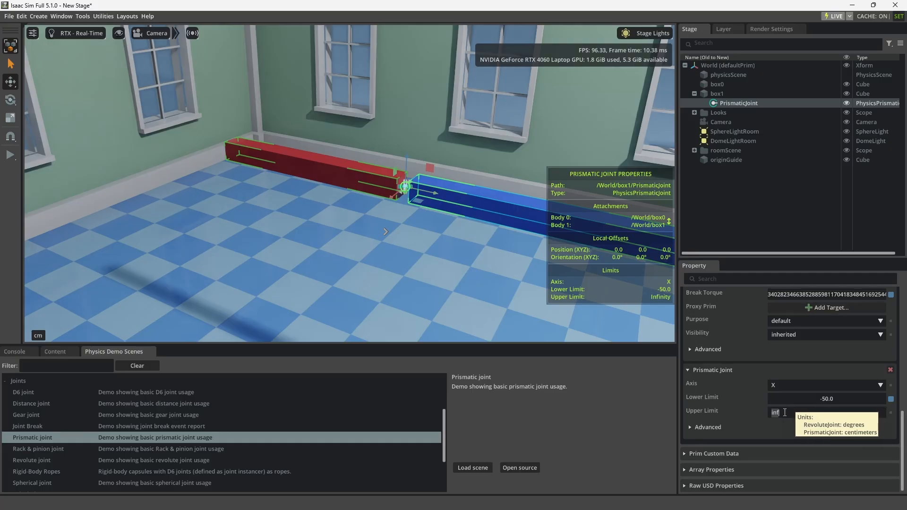
{"action": "type", "text": "50"}
{"action": "key", "text": "Return"}
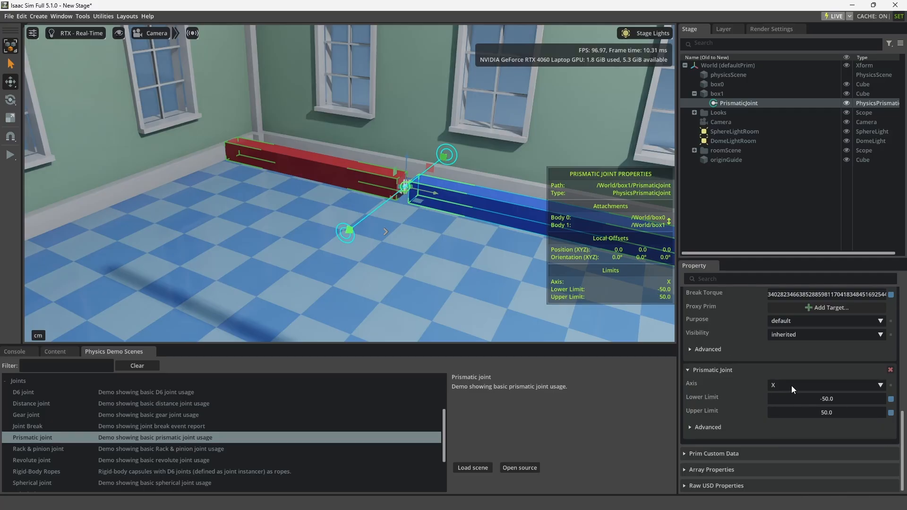
Change the prismatic joint's axis to Y and start the simulation.
{"action": "left_click", "coordinate": [792, 385]}
{"action": "left_click", "coordinate": [787, 406]}
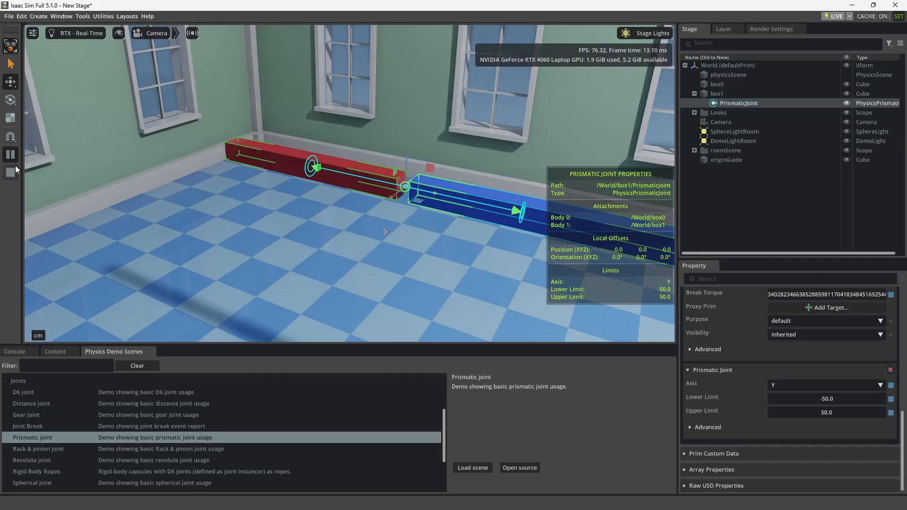
{"action": "left_click", "coordinate": [12, 155]}
Add a Linear Drive to the PrismaticJoint under box1.
{"action": "right_click", "coordinate": [743, 104]}
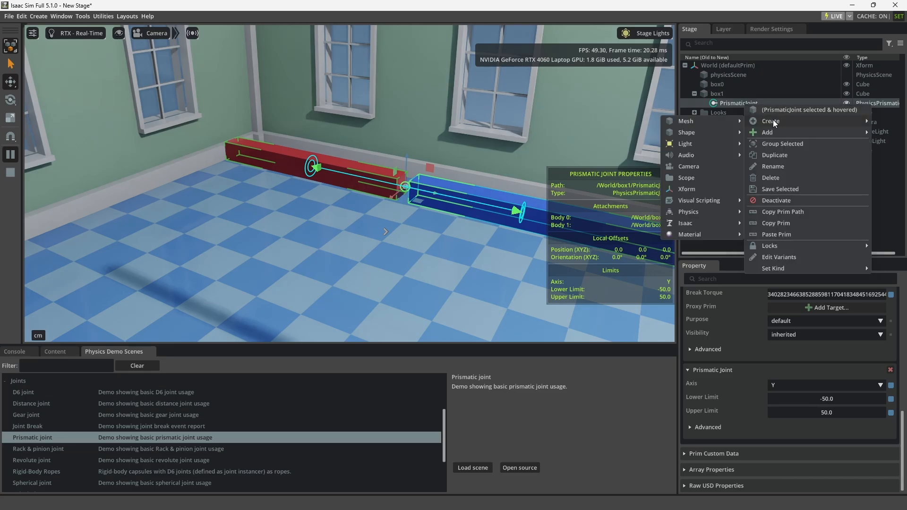
{"action": "mouse_move", "coordinate": [785, 128]}
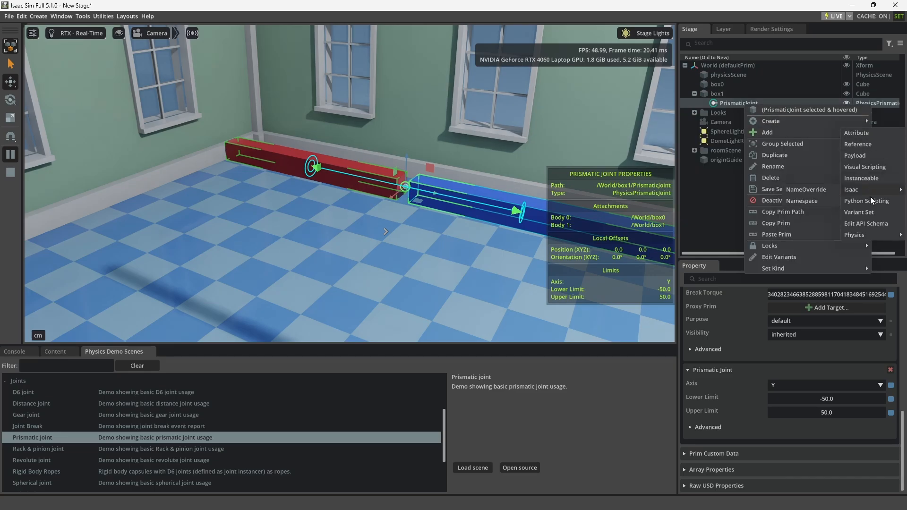
{"action": "mouse_move", "coordinate": [868, 234]}
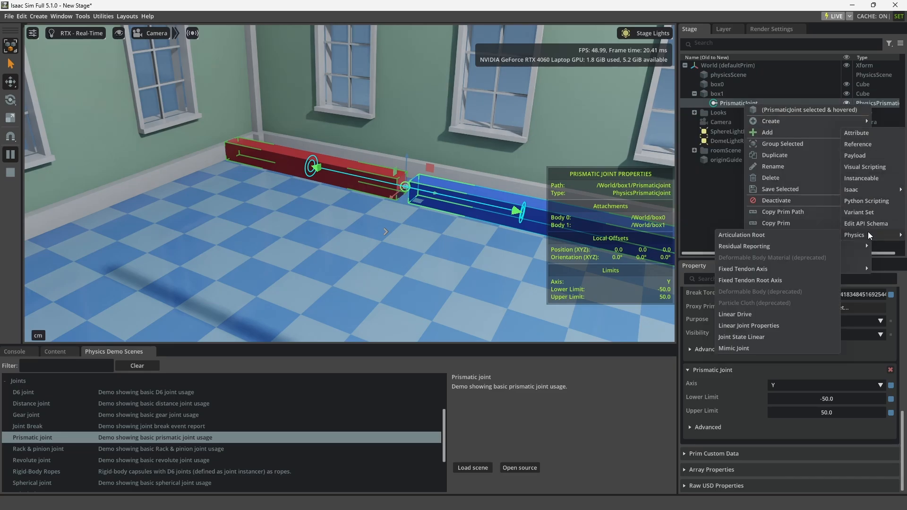
{"action": "left_click", "coordinate": [767, 316]}
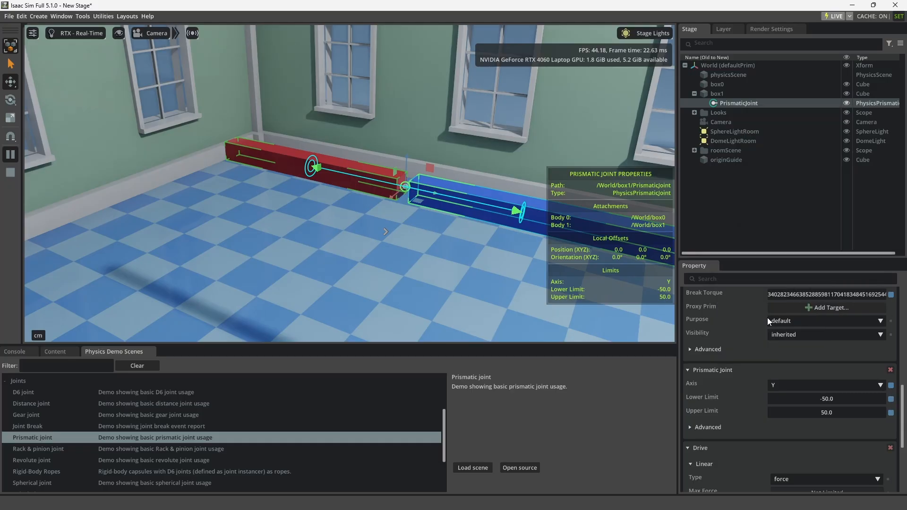
Set the linear drive's target position to 30.
{"action": "scroll", "coordinate": [756, 362], "scroll_direction": "down", "scroll_amount": 2}
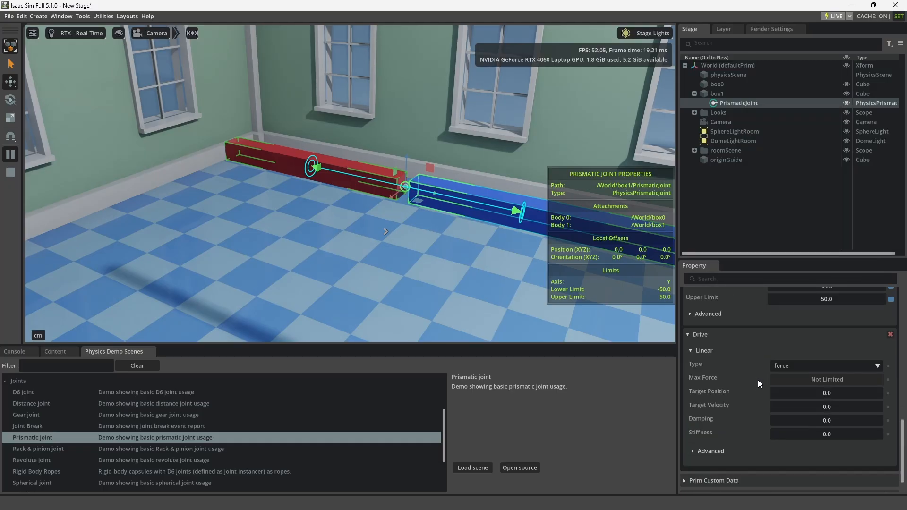
{"action": "double_click", "coordinate": [831, 393]}
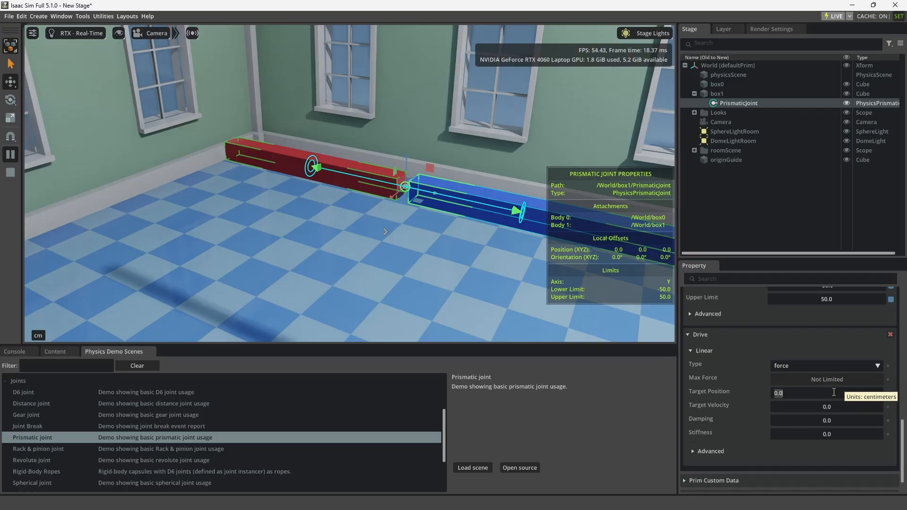
{"action": "type", "text": "30"}
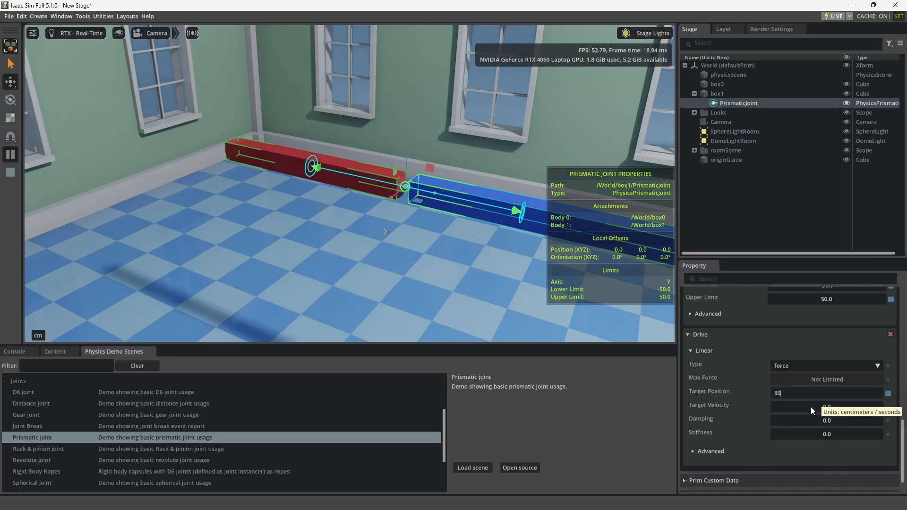
{"action": "key", "text": "Return"}
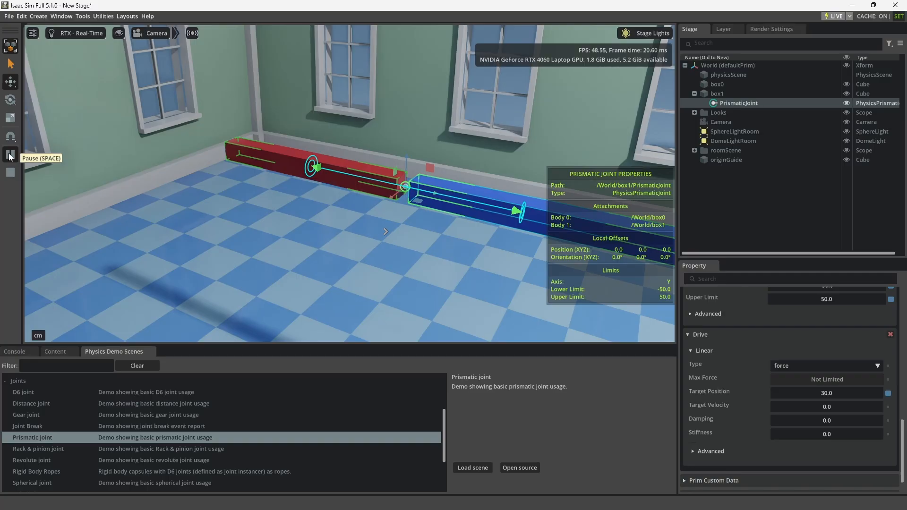
Set the linear drive's stiffness to 100 while the simulation runs.
{"action": "double_click", "coordinate": [828, 435]}
{"action": "type", "text": "100"}
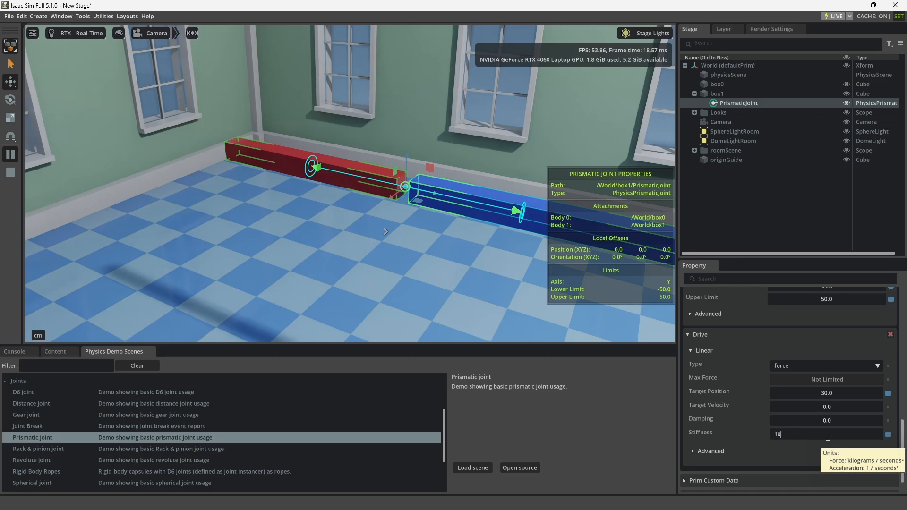
{"action": "key", "text": "Return"}
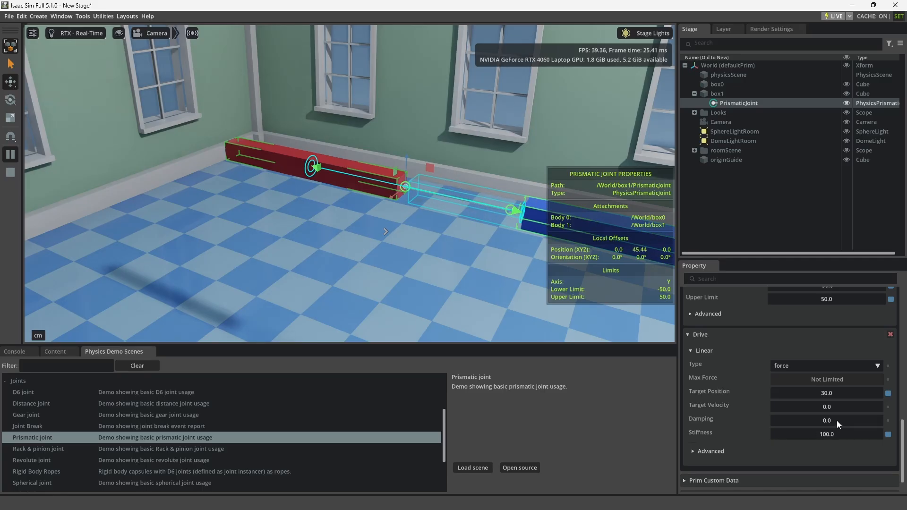
Reset the drive's stiffness to its default and restart the simulation.
{"action": "left_click", "coordinate": [887, 434]}
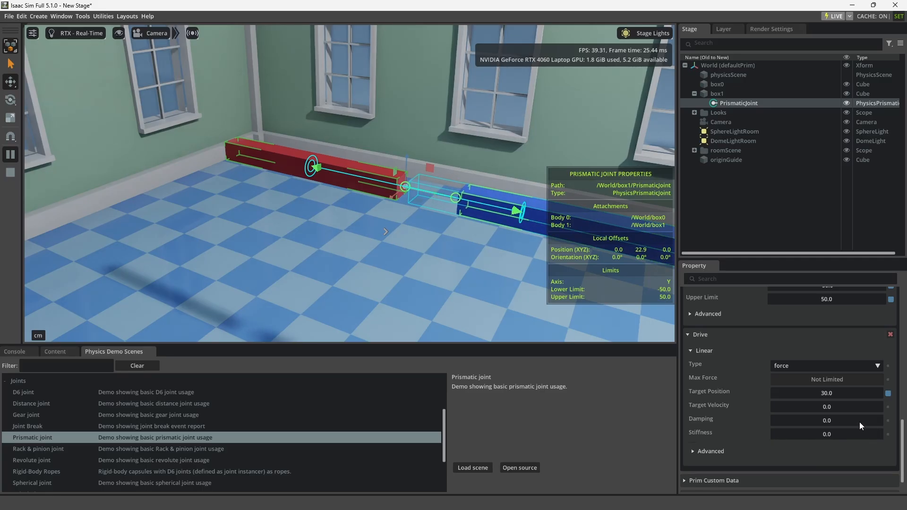
{"action": "left_click", "coordinate": [11, 172]}
{"action": "left_click", "coordinate": [10, 155]}
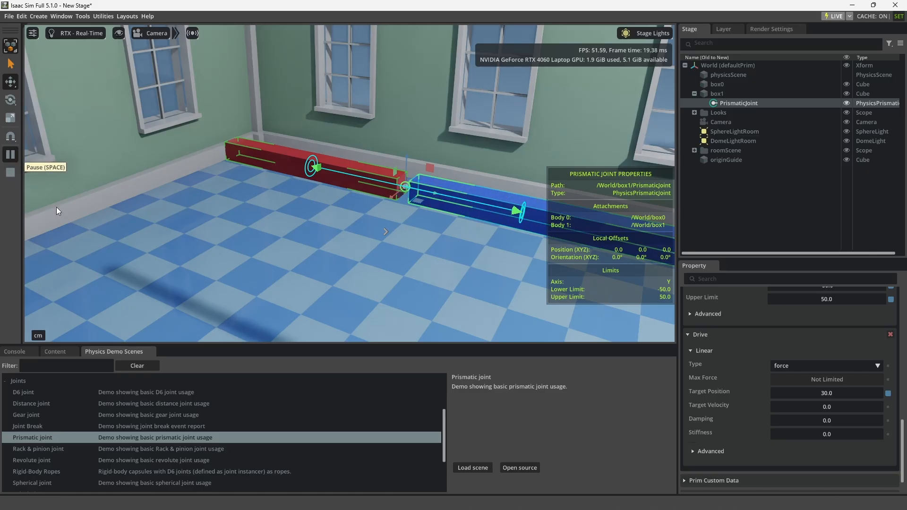
Set the linear drive's damping to 100 and expand the drive's advanced settings.
{"action": "double_click", "coordinate": [845, 419]}
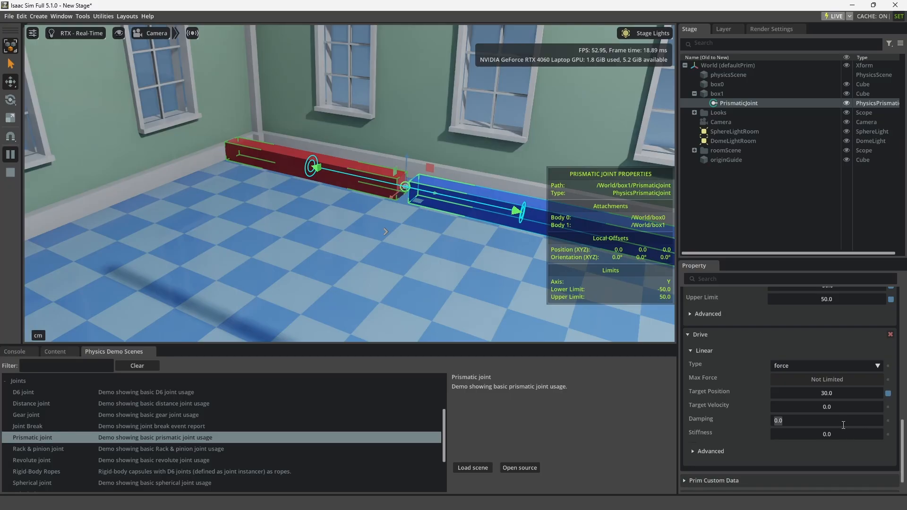
{"action": "type", "text": "100"}
{"action": "left_click", "coordinate": [847, 454]}
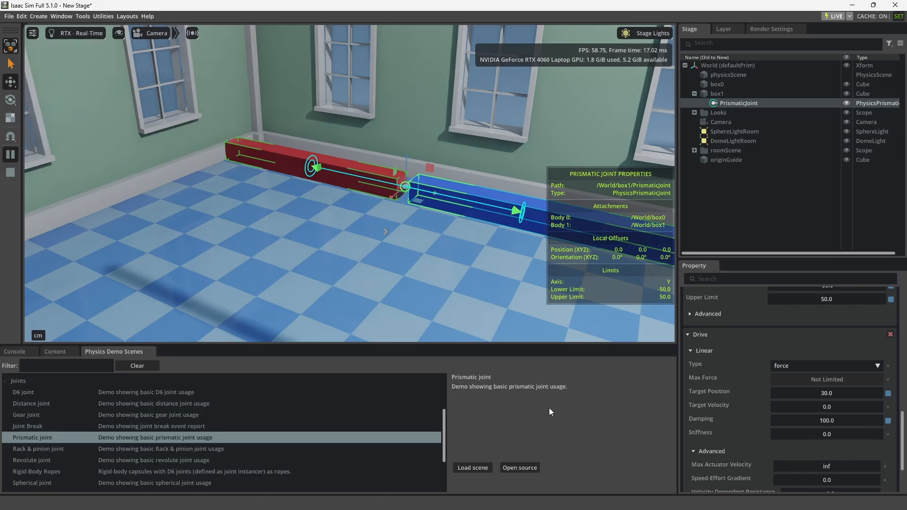
{"action": "scroll", "coordinate": [748, 398], "scroll_direction": "down", "scroll_amount": 3}
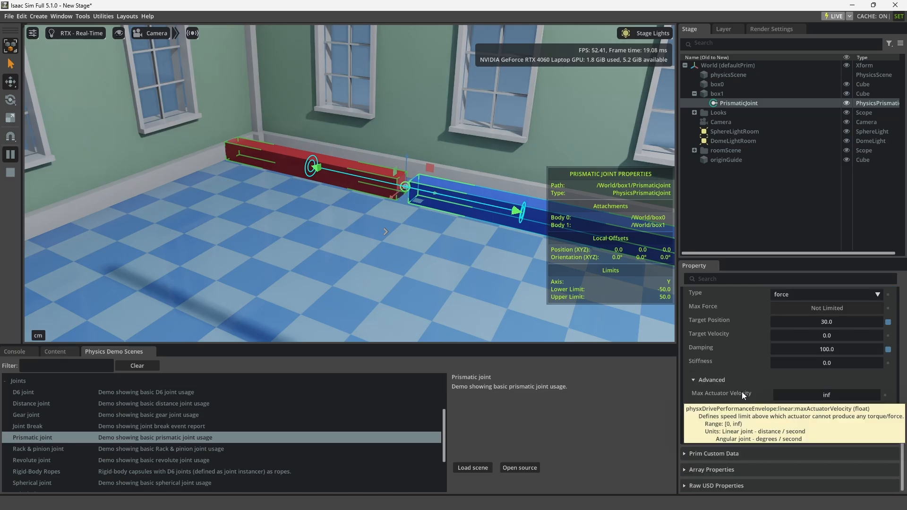
{"action": "scroll", "coordinate": [739, 384], "scroll_direction": "up", "scroll_amount": 2}
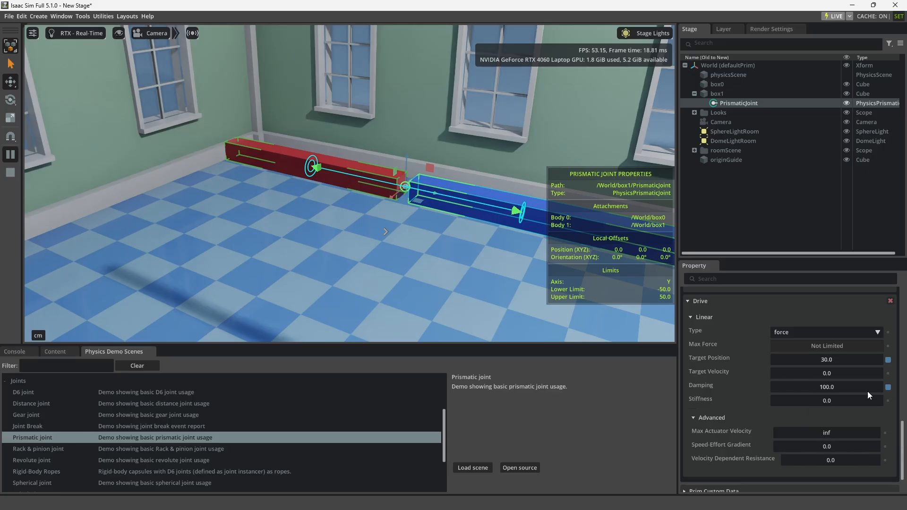
Reset the drive's damping to its default and set its stiffness to 14.5.
{"action": "left_click", "coordinate": [887, 387]}
{"action": "left_click_drag", "start_coordinate": [816, 401], "coordinate": [831, 399]}
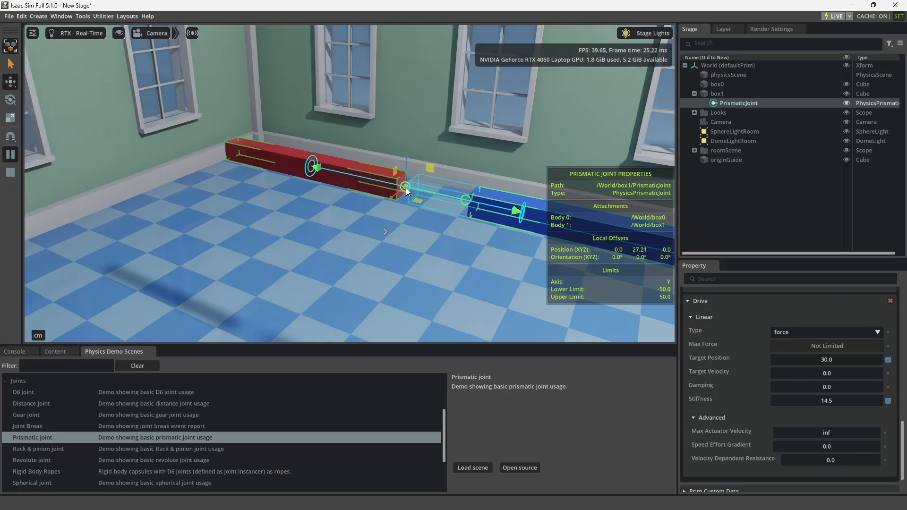
Stop the simulation and raise box1 along the Z axis to a Z translation of about 1016.1.
{"action": "scroll", "coordinate": [400, 196], "scroll_direction": "up", "scroll_amount": 3}
{"action": "middle_click_drag", "start_coordinate": [426, 263], "coordinate": [367, 258]}
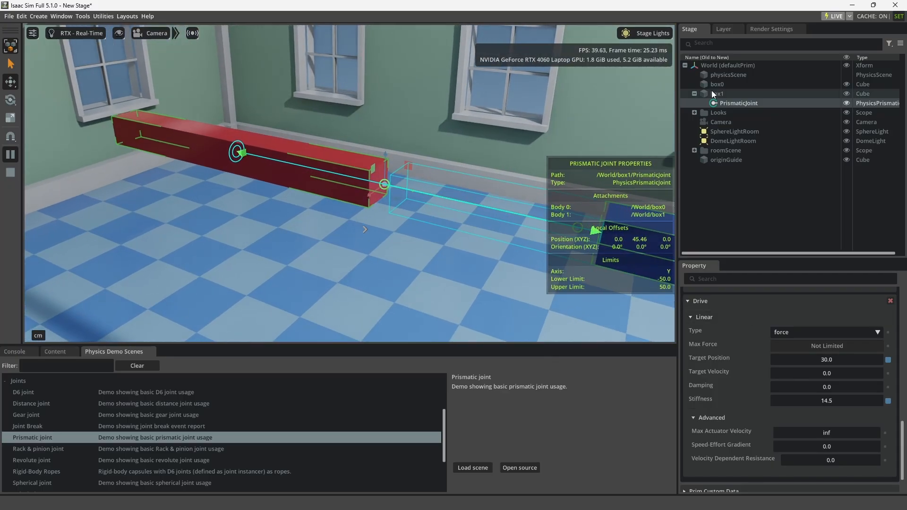
{"action": "left_click", "coordinate": [718, 94]}
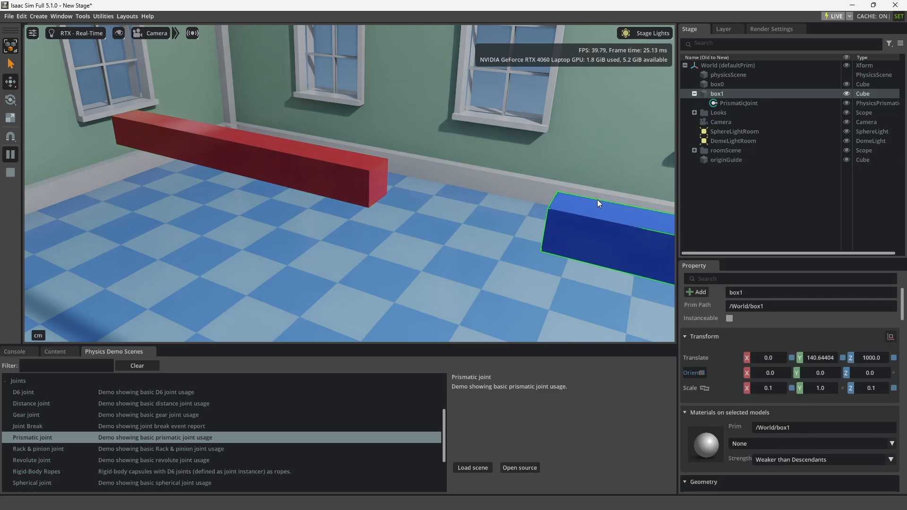
{"action": "left_click", "coordinate": [11, 173]}
{"action": "left_click_drag", "start_coordinate": [630, 213], "coordinate": [587, 132]}
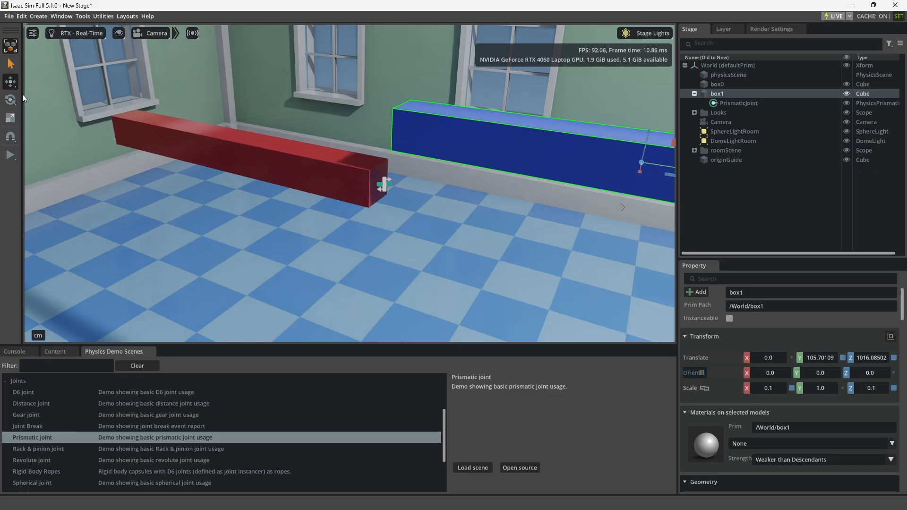
Run the simulation to check how the joint handles the raised box1, and stop it.
{"action": "left_click", "coordinate": [10, 154]}
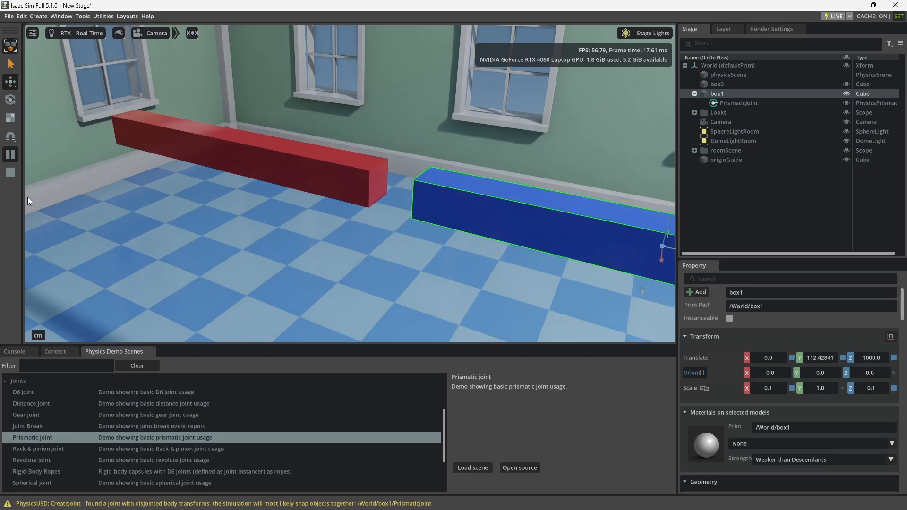
{"action": "left_click", "coordinate": [11, 173]}
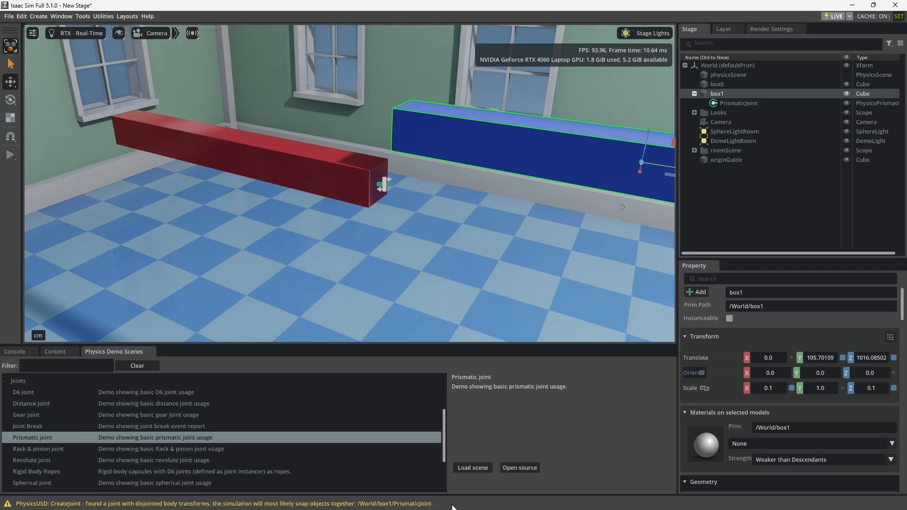
Set the prismatic joint's Z value to 100 in Local Position 0 and to -60.8 in Local Position 1.
{"action": "left_click", "coordinate": [730, 103]}
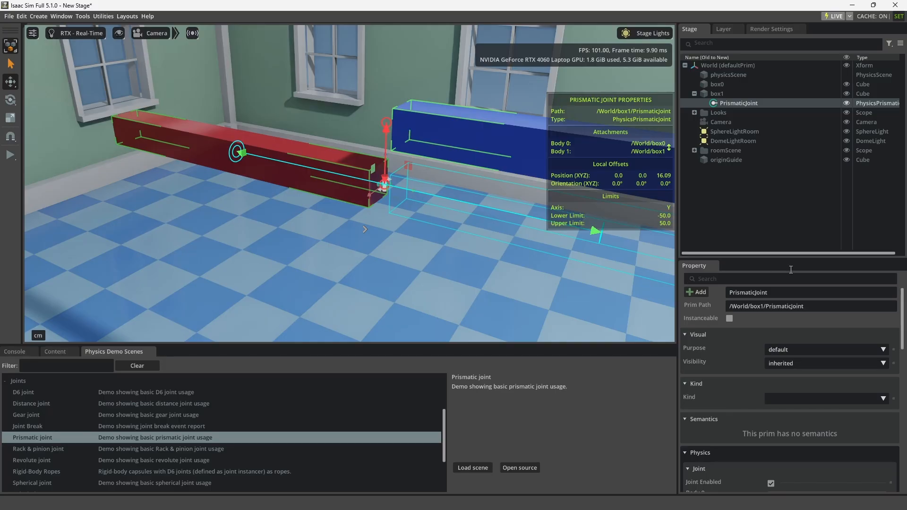
{"action": "scroll", "coordinate": [742, 368], "scroll_direction": "down", "scroll_amount": 8}
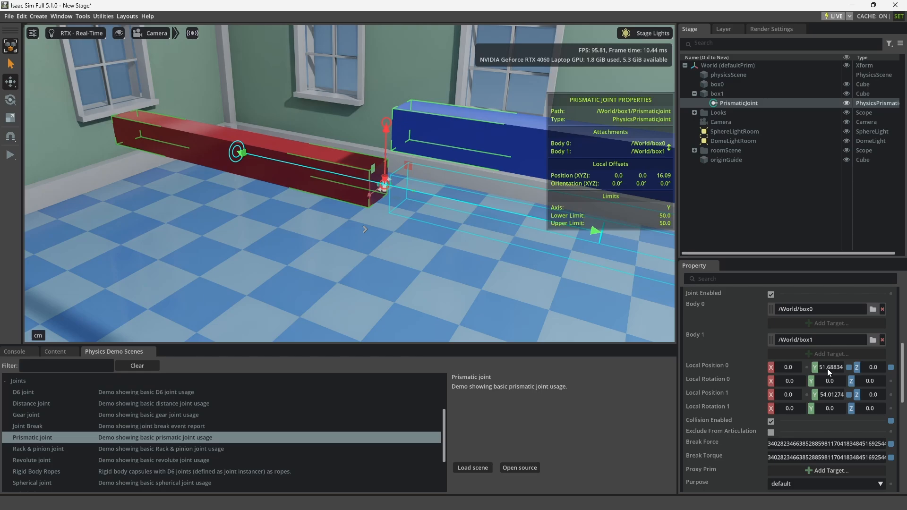
{"action": "mouse_move", "coordinate": [828, 372]}
{"action": "left_mouse_down"}
{"action": "mouse_move", "coordinate": [834, 368]}
{"action": "mouse_move", "coordinate": [810, 368]}
{"action": "mouse_move", "coordinate": [816, 373]}
{"action": "left_mouse_up"}
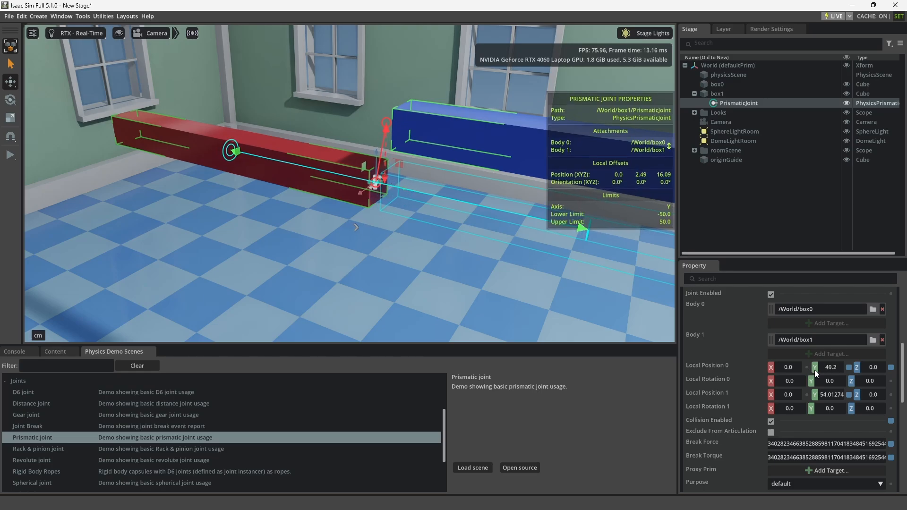
{"action": "key", "text": "ctrl+z"}
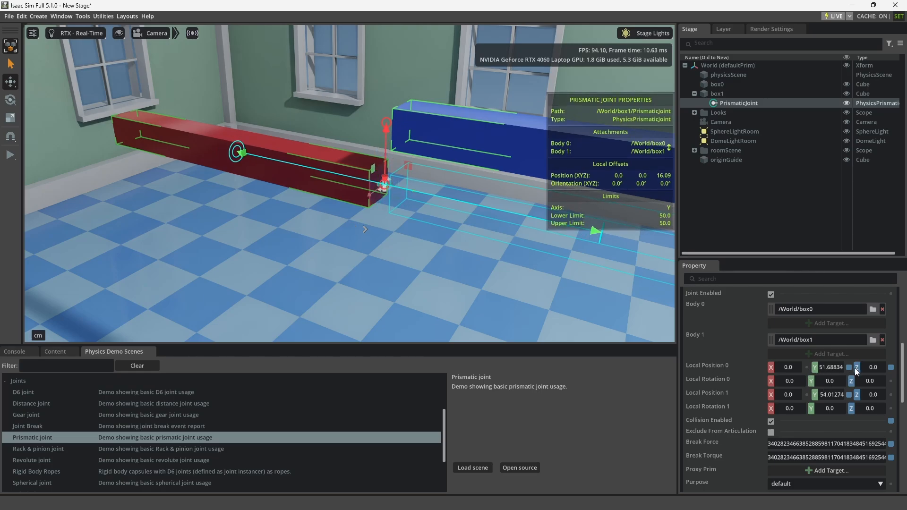
{"action": "left_click_drag", "start_coordinate": [870, 368], "coordinate": [903, 369]}
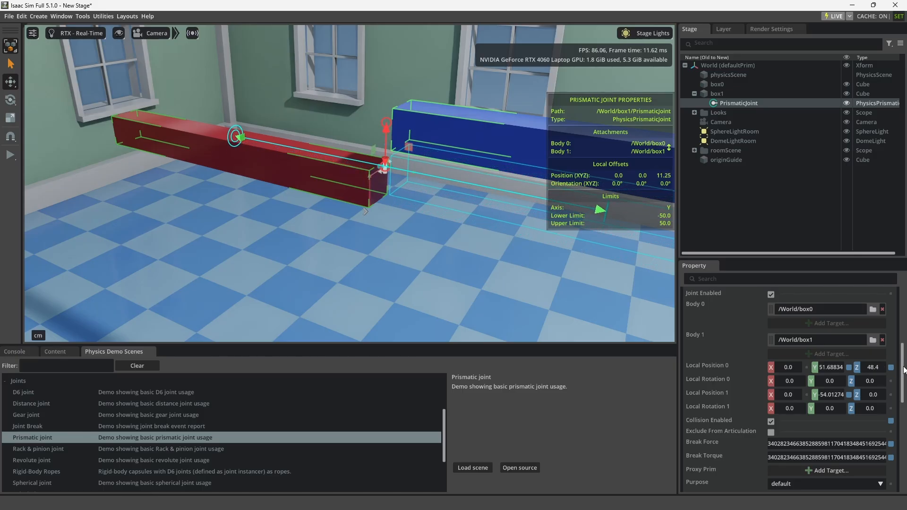
{"action": "double_click", "coordinate": [872, 367]}
{"action": "type", "text": "50"}
{"action": "key", "text": "Return"}
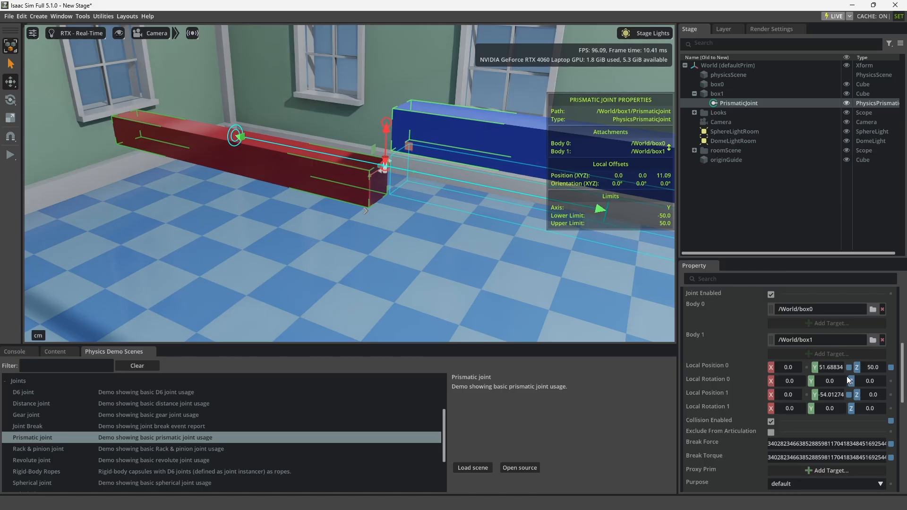
{"action": "double_click", "coordinate": [873, 366]}
{"action": "key", "text": "Return"}
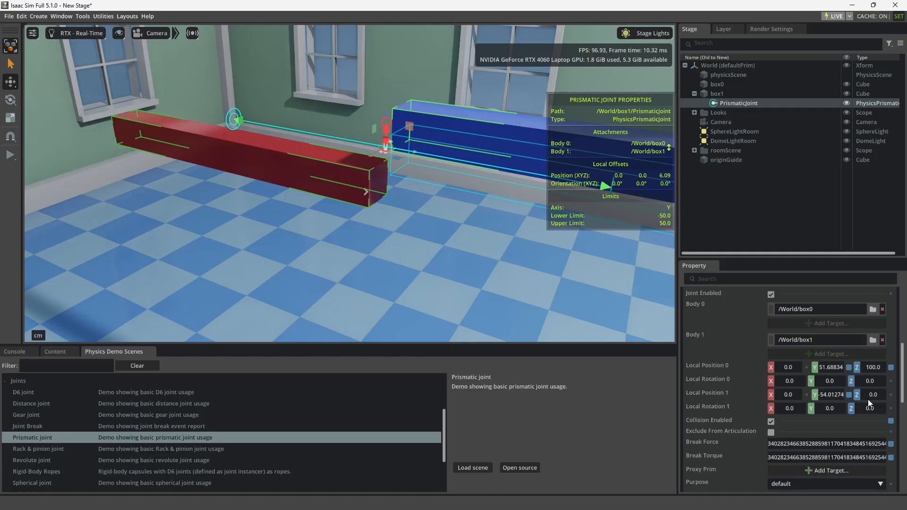
{"action": "left_click_drag", "start_coordinate": [871, 393], "coordinate": [584, 450]}
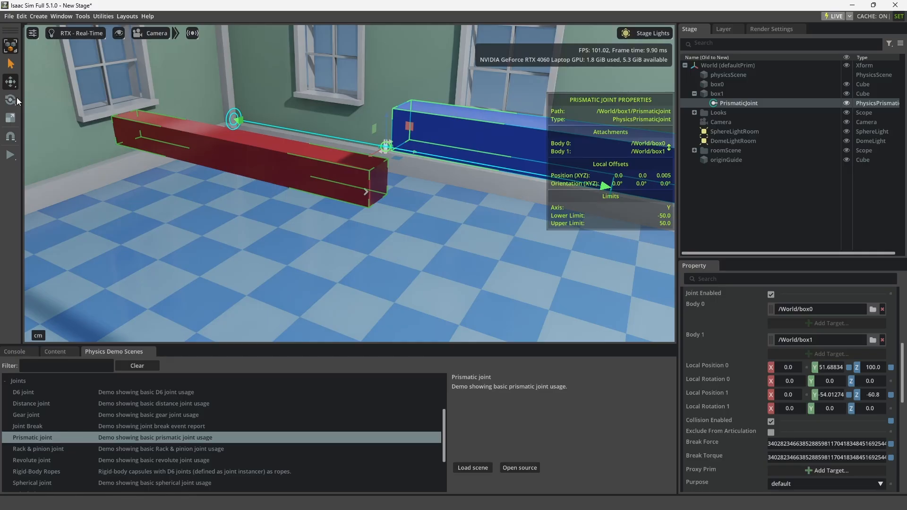
Run the simulation and check how box1 slides along the prismatic joint with its Z offsets.
{"action": "left_click", "coordinate": [10, 155]}
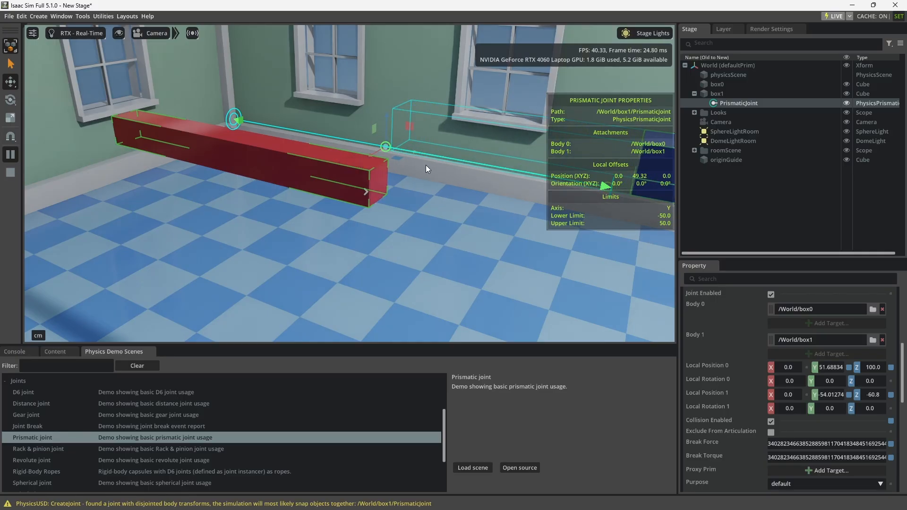
{"action": "scroll", "coordinate": [420, 193], "scroll_direction": "down", "scroll_amount": 2}
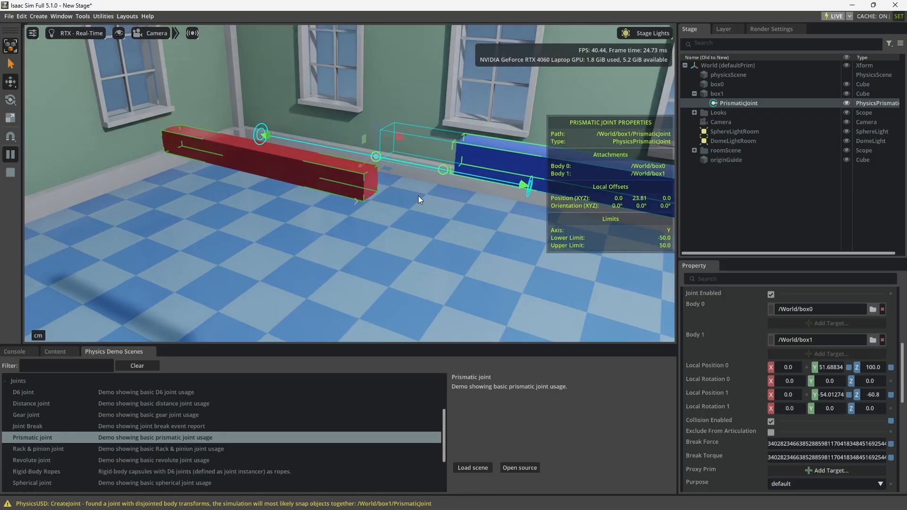
{"action": "scroll", "coordinate": [314, 255], "scroll_direction": "up", "scroll_amount": 1}
{"action": "right_click_drag", "start_coordinate": [319, 256], "coordinate": [344, 232]}
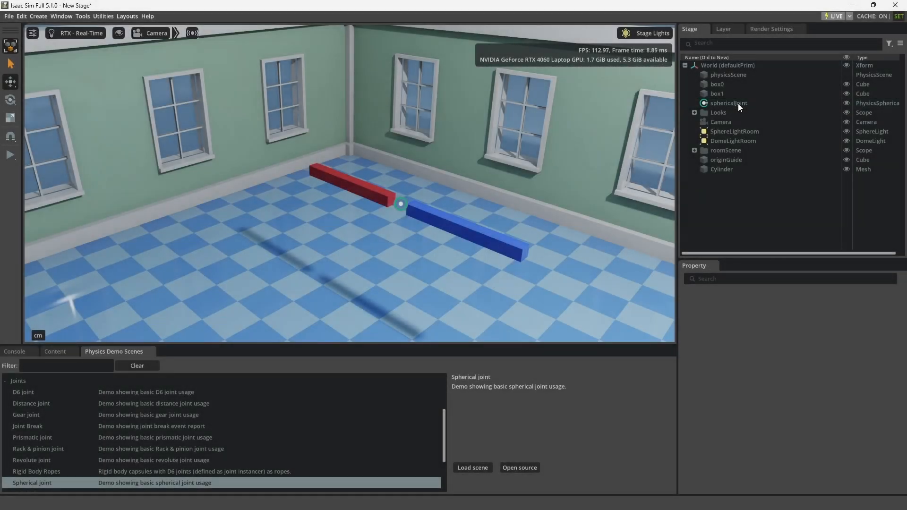
Set the spherical joint's Cone Angle0 Limit to 81 and Cone Angle1 Limit to 83, and start the simulation.
{"action": "left_click", "coordinate": [737, 104]}
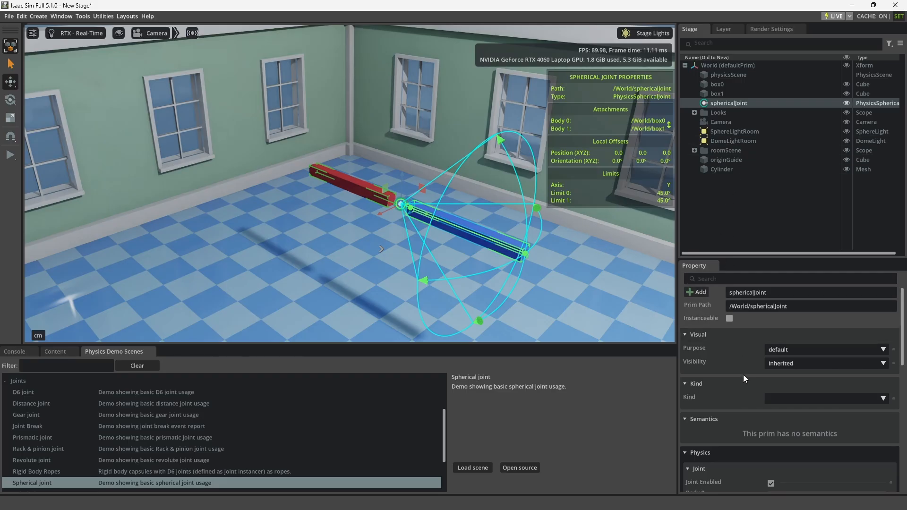
{"action": "scroll", "coordinate": [743, 377], "scroll_direction": "down", "scroll_amount": 4}
{"action": "scroll", "coordinate": [738, 377], "scroll_direction": "down", "scroll_amount": 4}
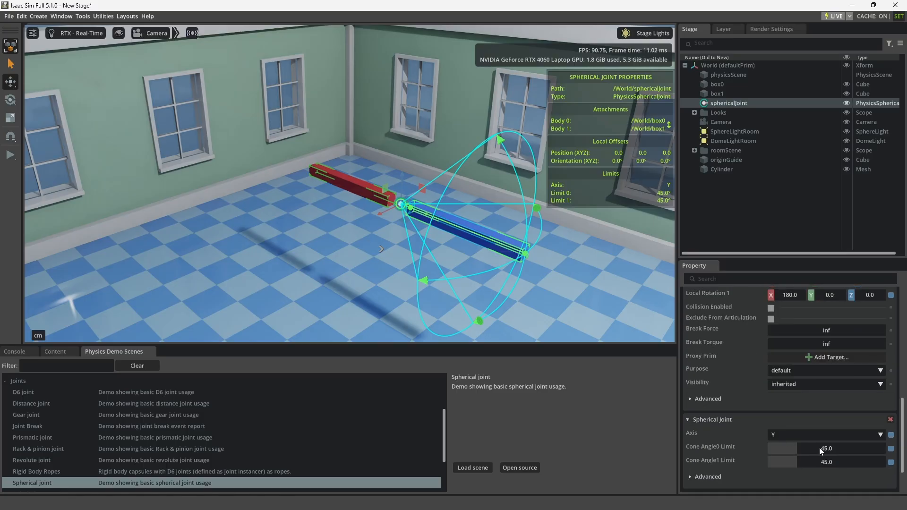
{"action": "left_click_drag", "start_coordinate": [830, 448], "coordinate": [840, 463]}
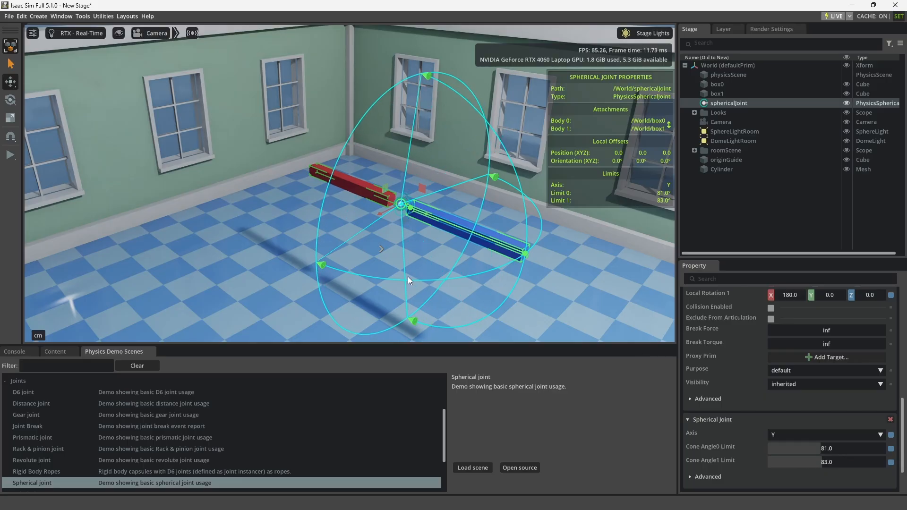
{"action": "left_click", "coordinate": [12, 151]}
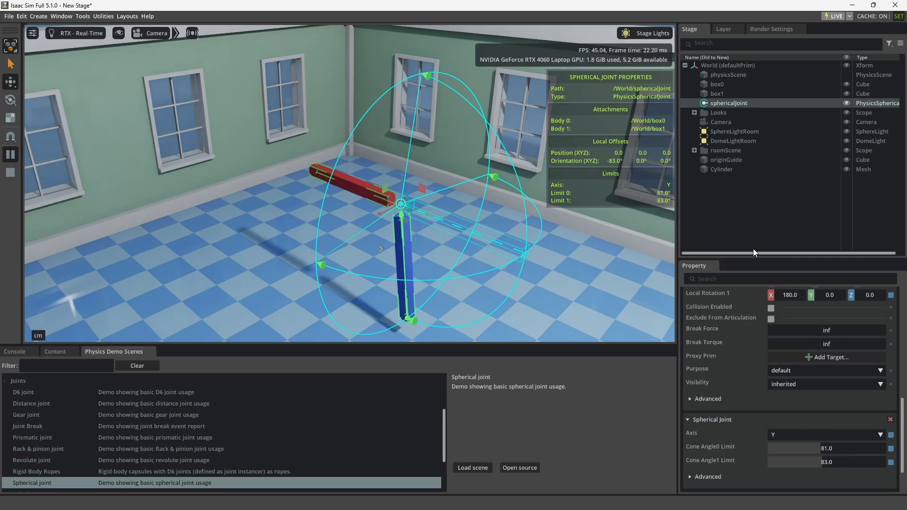
Add X Axis Rotation Joint Properties to the spherical joint.
{"action": "right_click", "coordinate": [744, 102]}
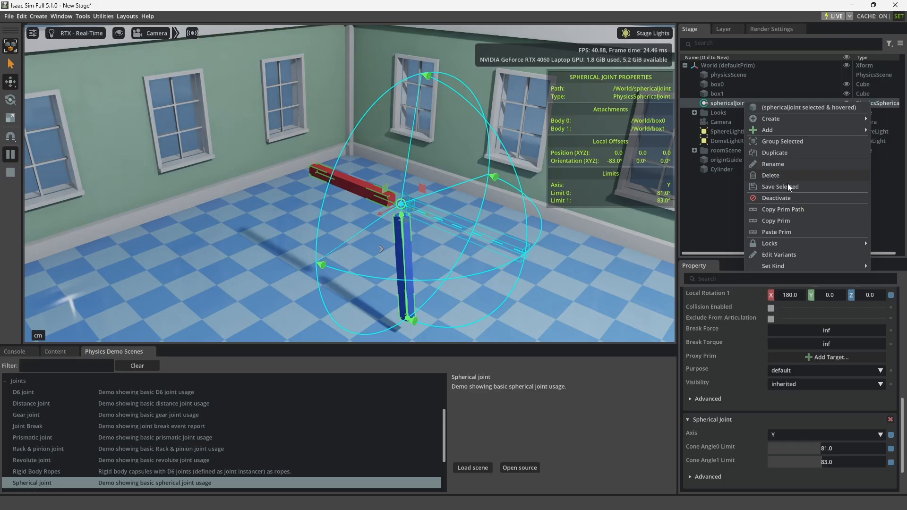
{"action": "mouse_move", "coordinate": [805, 127]}
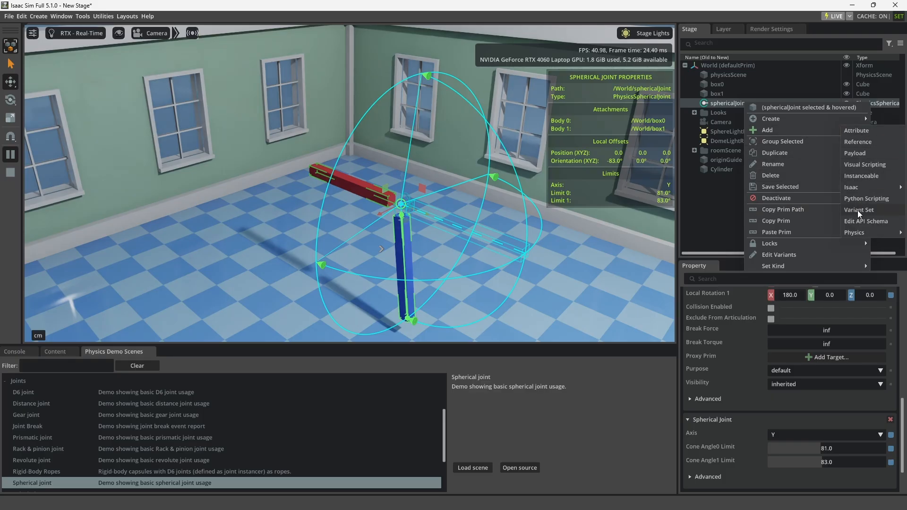
{"action": "mouse_move", "coordinate": [858, 231]}
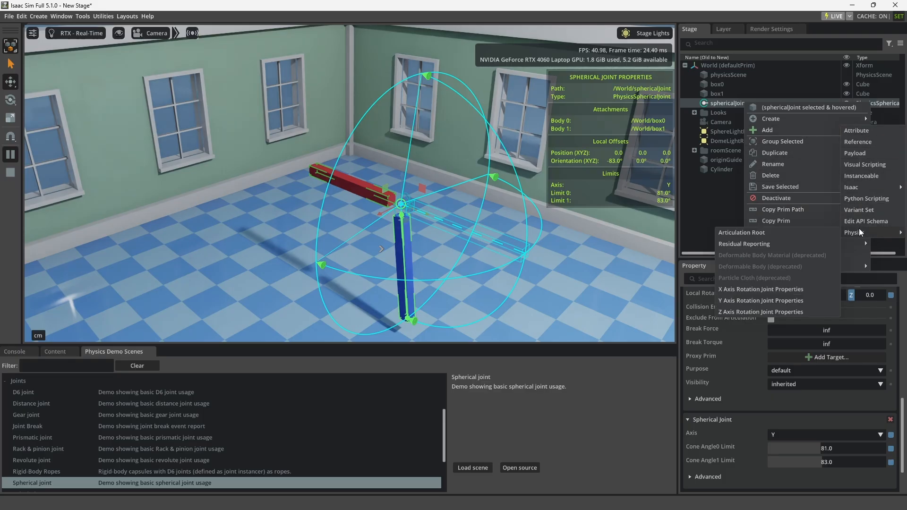
{"action": "left_click", "coordinate": [776, 290]}
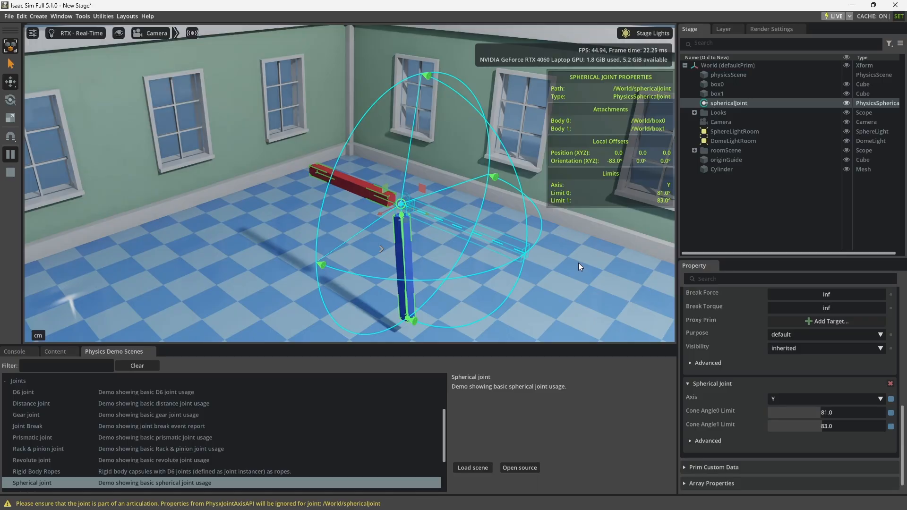
Move the cylinder over beside the hanging box1, to a translation of about Y 33.3 and Z 945.1.
{"action": "scroll", "coordinate": [579, 263], "scroll_direction": "down", "scroll_amount": 3}
{"action": "left_click", "coordinate": [508, 313]}
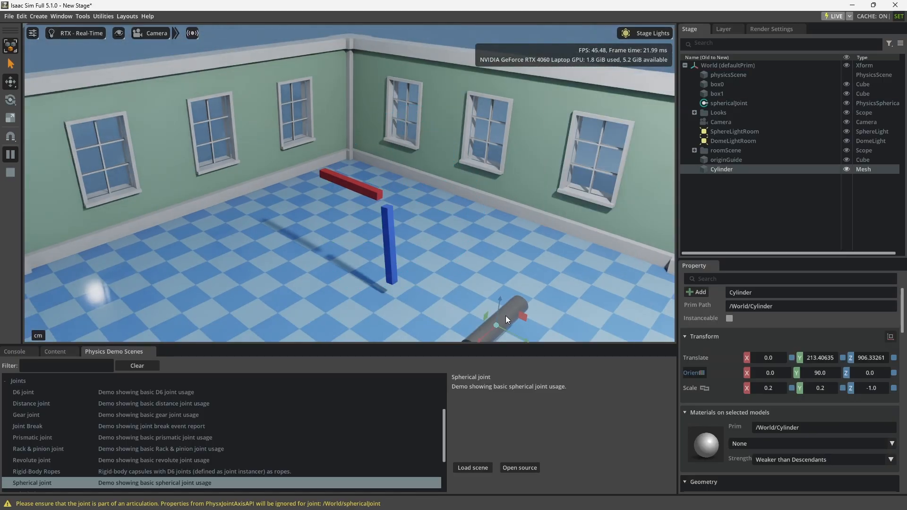
{"action": "left_click_drag", "start_coordinate": [511, 332], "coordinate": [361, 211]}
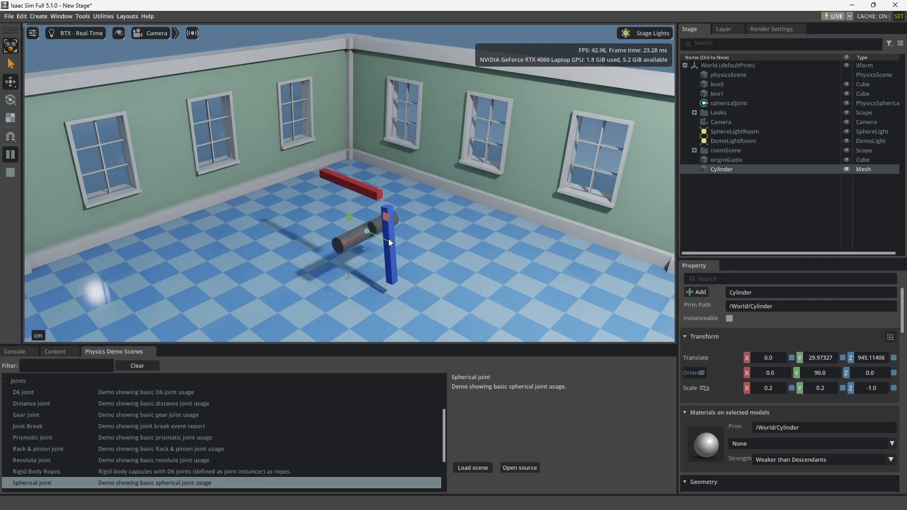
{"action": "mouse_move", "coordinate": [389, 239]}
{"action": "left_mouse_down"}
{"action": "mouse_move", "coordinate": [406, 247]}
{"action": "mouse_move", "coordinate": [388, 246]}
{"action": "left_mouse_up"}
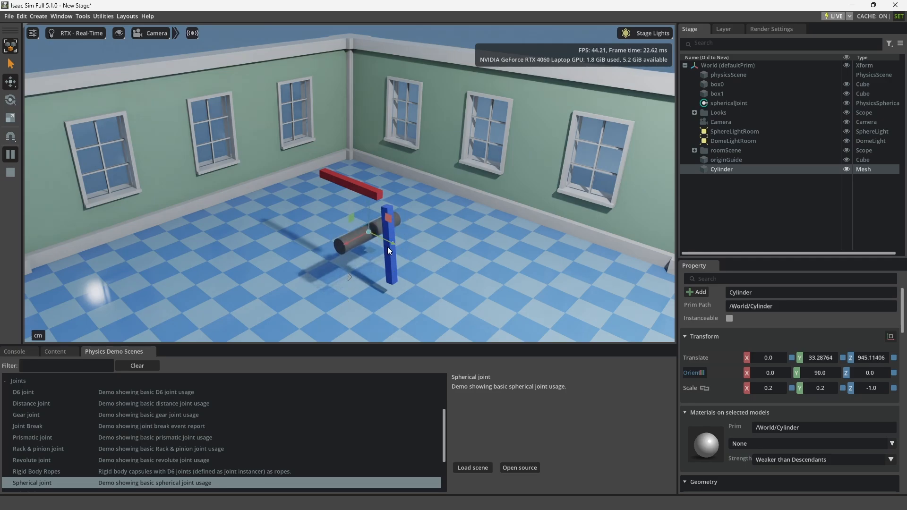
Add rigid body physics with collision to the cylinder.
{"action": "right_click", "coordinate": [725, 169]}
{"action": "mouse_move", "coordinate": [800, 200]}
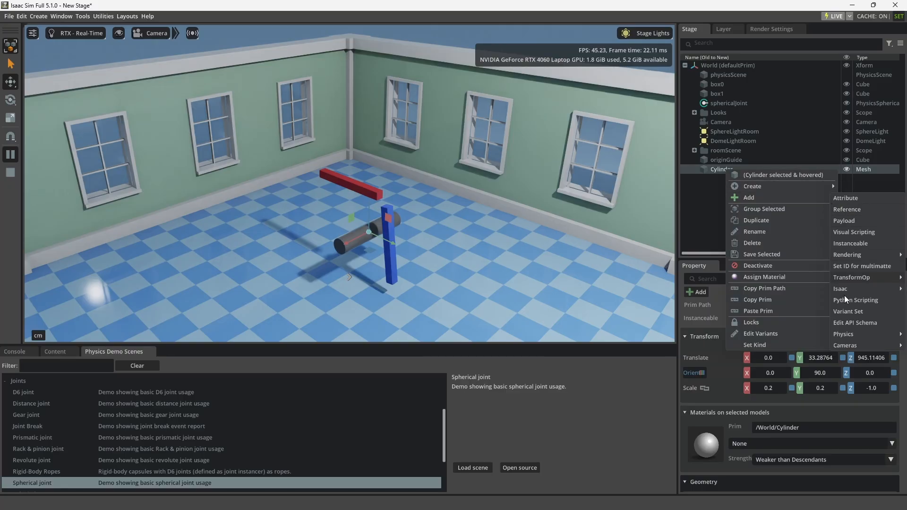
{"action": "mouse_move", "coordinate": [842, 334]}
{"action": "left_click", "coordinate": [784, 336]}
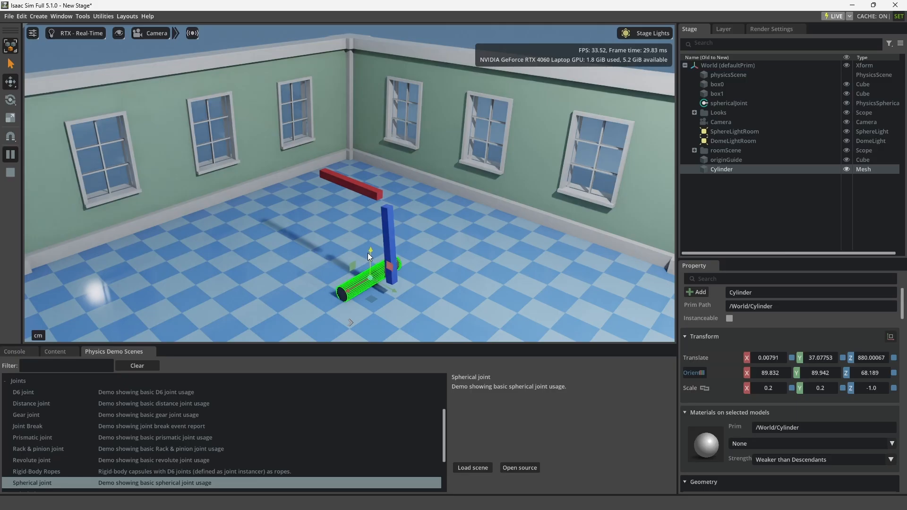
Push the cylinder against the hanging box1 during the simulation to test how the spherical joint swings.
{"action": "left_click_drag", "start_coordinate": [375, 246], "coordinate": [194, 172]}
{"action": "key", "text": "f"}
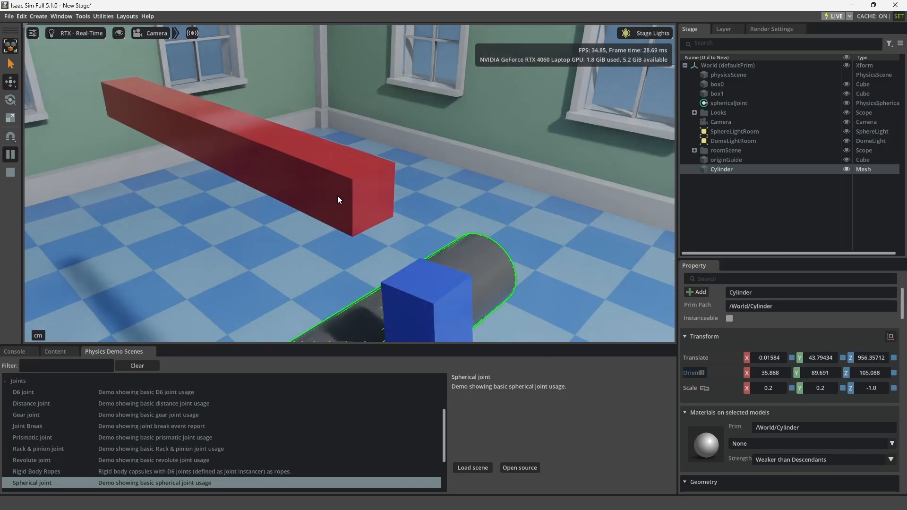
{"action": "scroll", "coordinate": [406, 220], "scroll_direction": "down", "scroll_amount": 5}
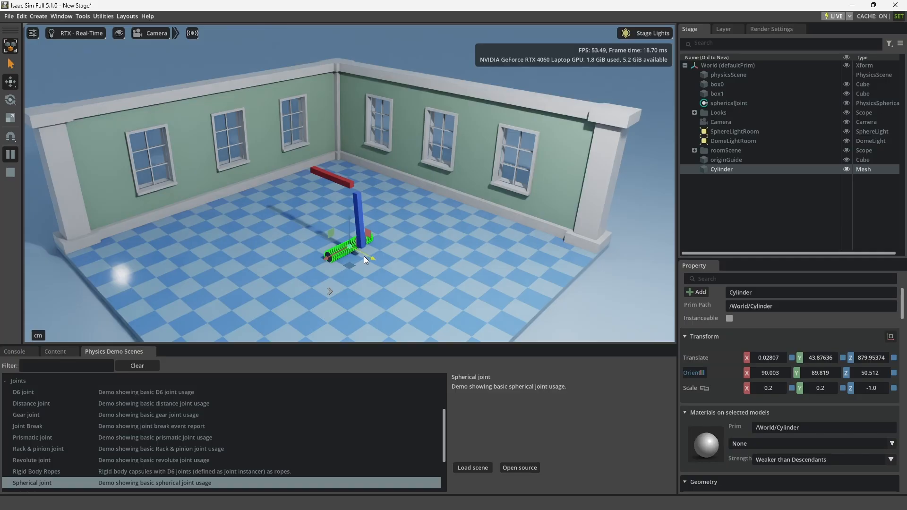
{"action": "mouse_move", "coordinate": [358, 252]}
{"action": "left_mouse_down"}
{"action": "mouse_move", "coordinate": [310, 229]}
{"action": "mouse_move", "coordinate": [438, 288]}
{"action": "mouse_move", "coordinate": [339, 229]}
{"action": "mouse_move", "coordinate": [435, 259]}
{"action": "mouse_move", "coordinate": [333, 241]}
{"action": "mouse_move", "coordinate": [355, 243]}
{"action": "left_mouse_up"}
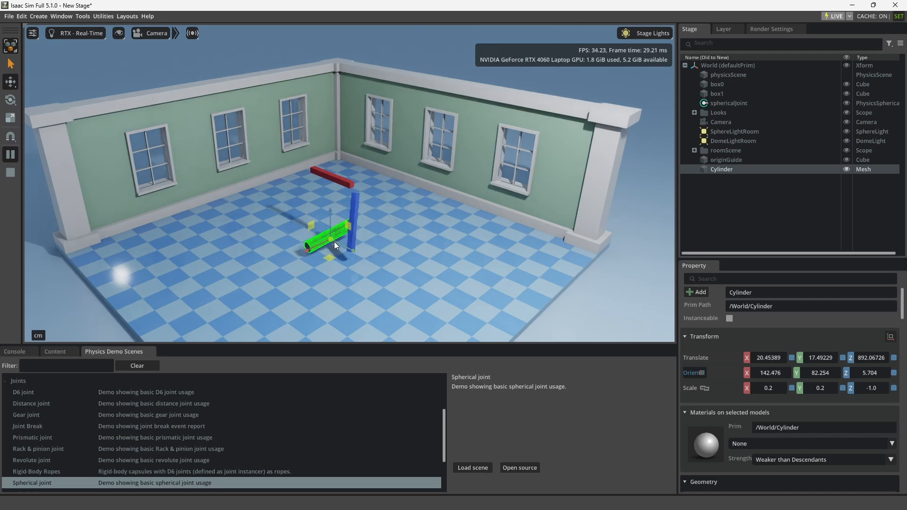
Watch box1 swing on its joint and move the cylinder away to about X -95.5, Y 111.3, Z 921.9.
{"action": "scroll", "coordinate": [356, 222], "scroll_direction": "up", "scroll_amount": 5}
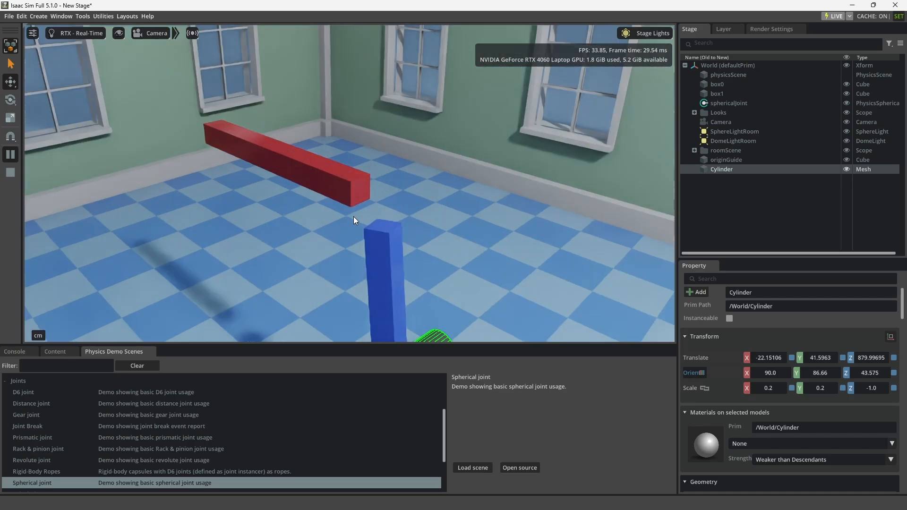
{"action": "scroll", "coordinate": [356, 225], "scroll_direction": "down", "scroll_amount": 6}
{"action": "scroll", "coordinate": [356, 225], "scroll_direction": "up", "scroll_amount": 3}
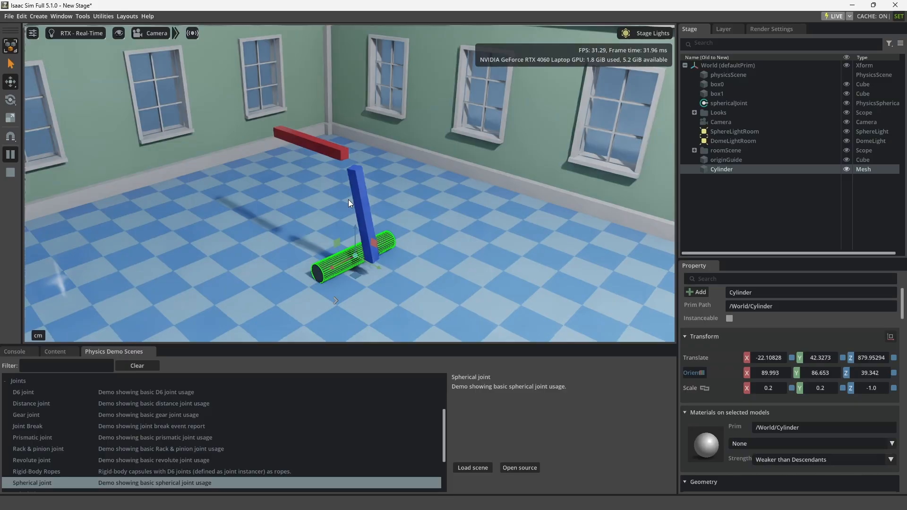
{"action": "middle_click_drag", "start_coordinate": [357, 226], "coordinate": [349, 199]}
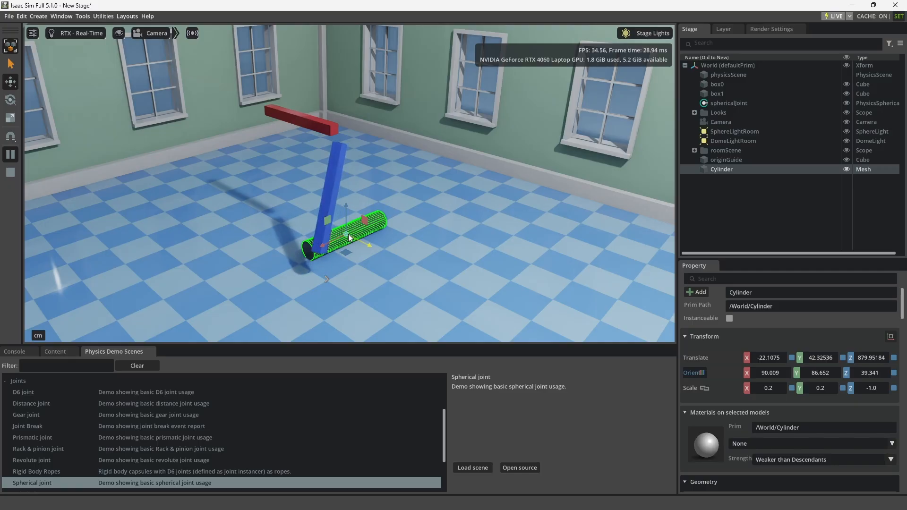
{"action": "left_click_drag", "start_coordinate": [346, 235], "coordinate": [469, 197]}
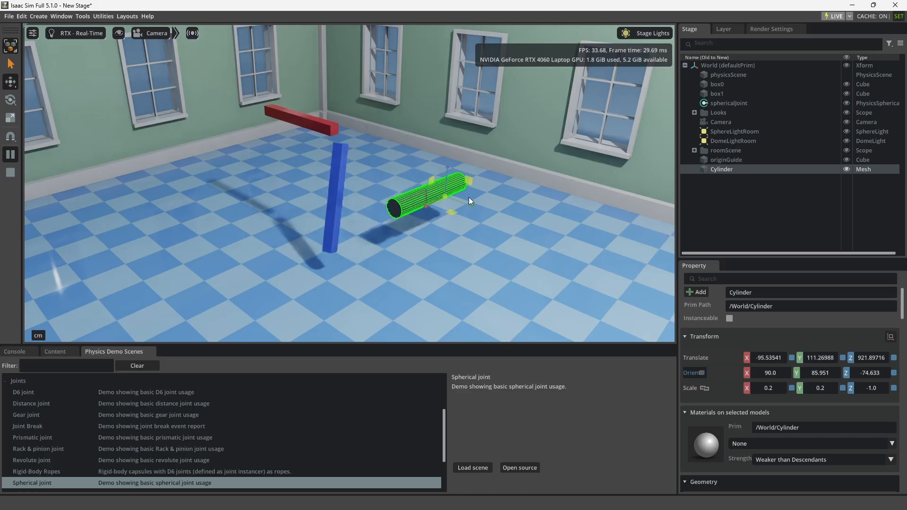
Shift box0 along X to a translation of about 9.07 and stop the simulation.
{"action": "left_click_drag", "start_coordinate": [311, 120], "coordinate": [278, 133]}
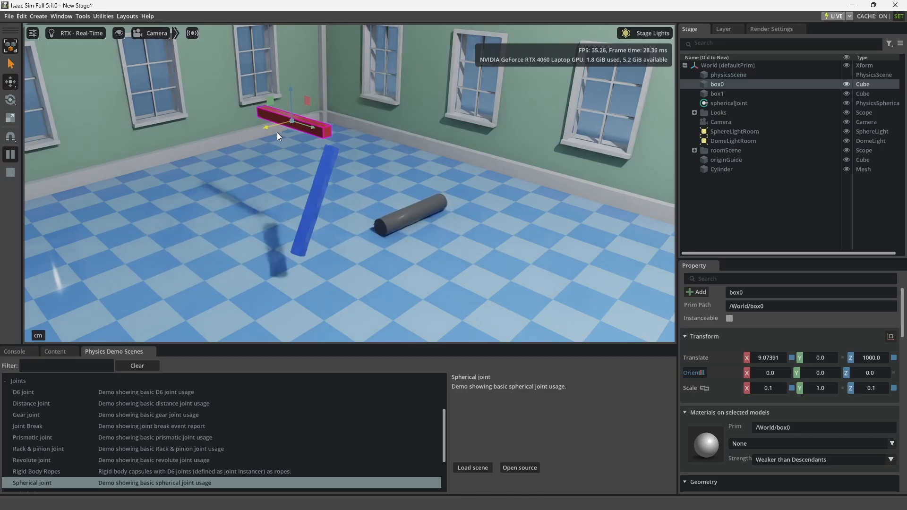
{"action": "left_click", "coordinate": [11, 173]}
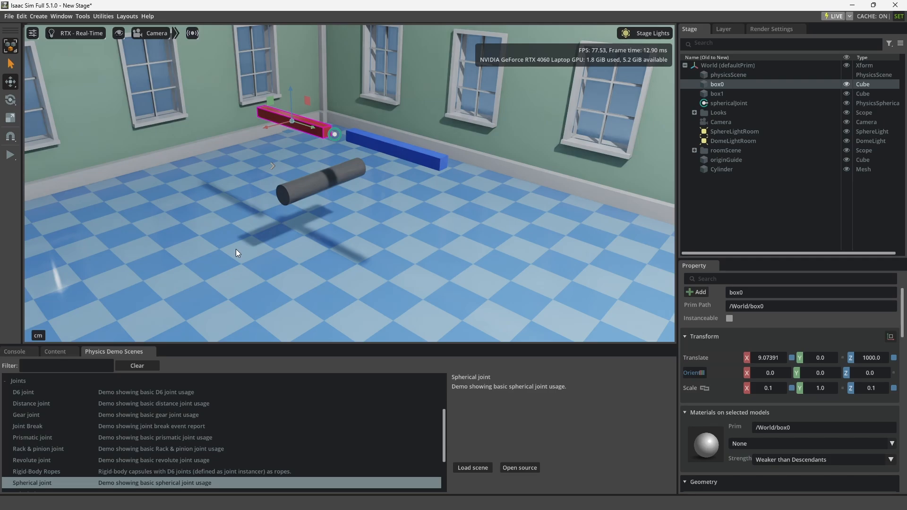
Select the spherical joint to examine its attachments, local offsets and cone limits.
{"action": "left_click", "coordinate": [329, 176]}
{"action": "left_click", "coordinate": [431, 154]}
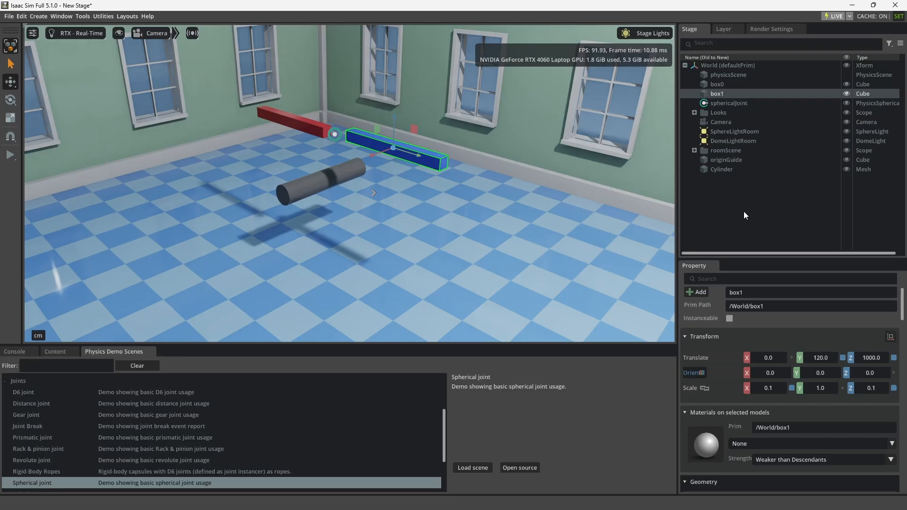
{"action": "left_click", "coordinate": [725, 104]}
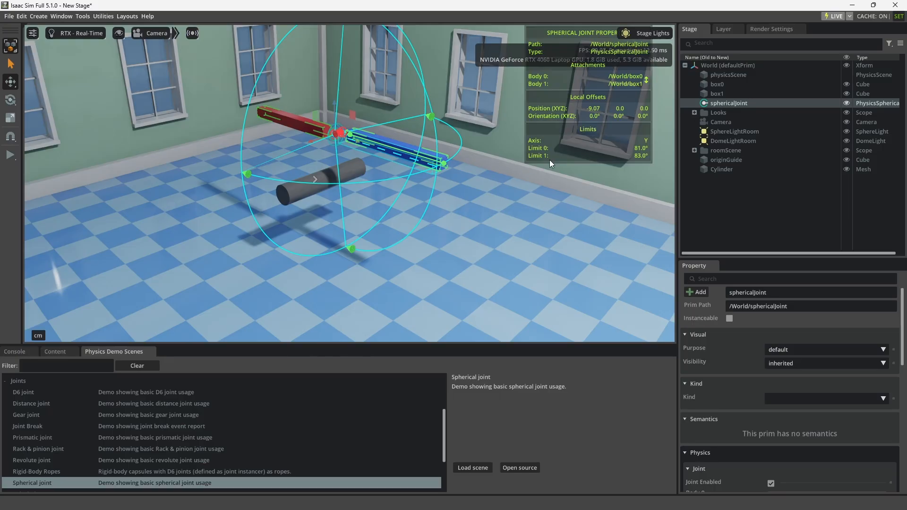
Replace the existing spherical joint with a new spherical joint connecting box0 and box1.
{"action": "right_click", "coordinate": [726, 103]}
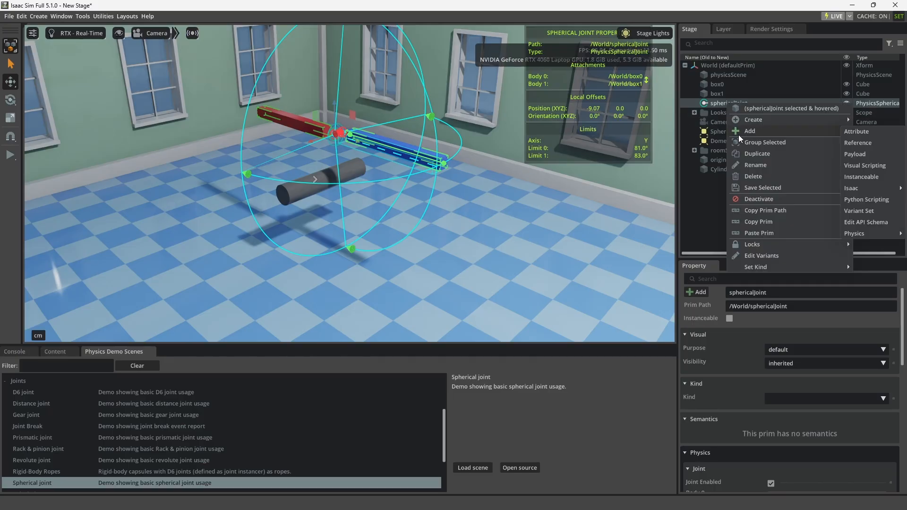
{"action": "left_click", "coordinate": [753, 177]}
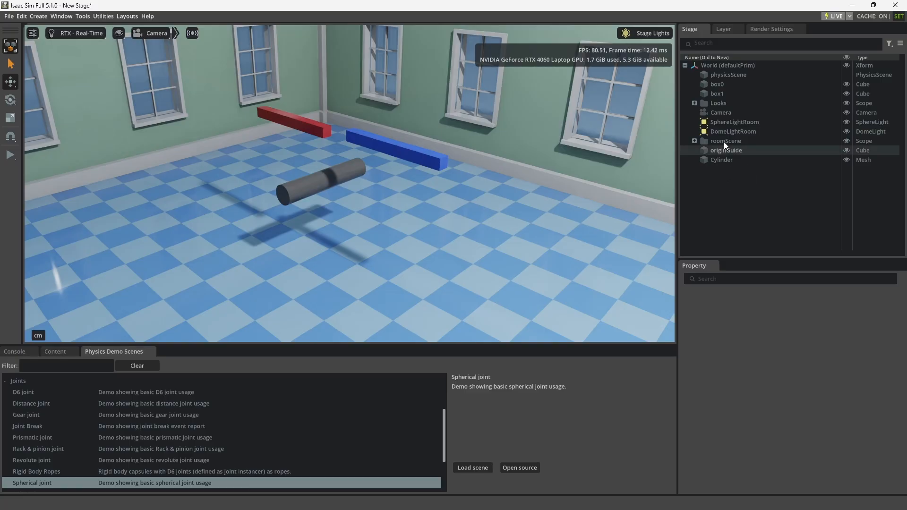
{"action": "left_click", "coordinate": [717, 84]}
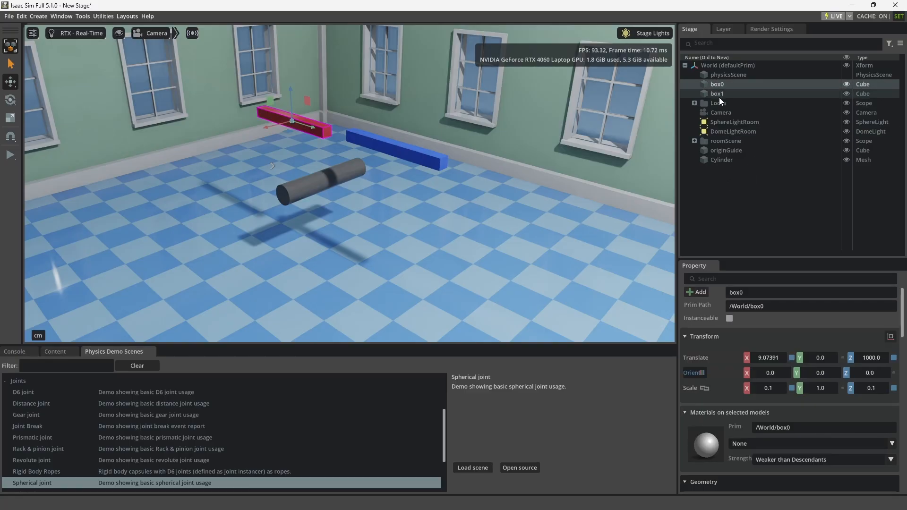
{"action": "left_click", "coordinate": [719, 95], "text": "ctrl"}
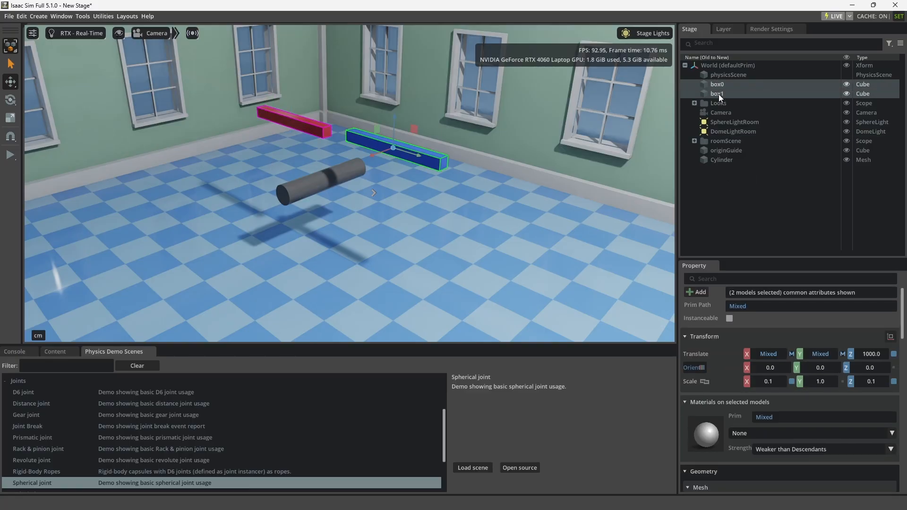
{"action": "right_click", "coordinate": [717, 93]}
{"action": "mouse_move", "coordinate": [759, 118]}
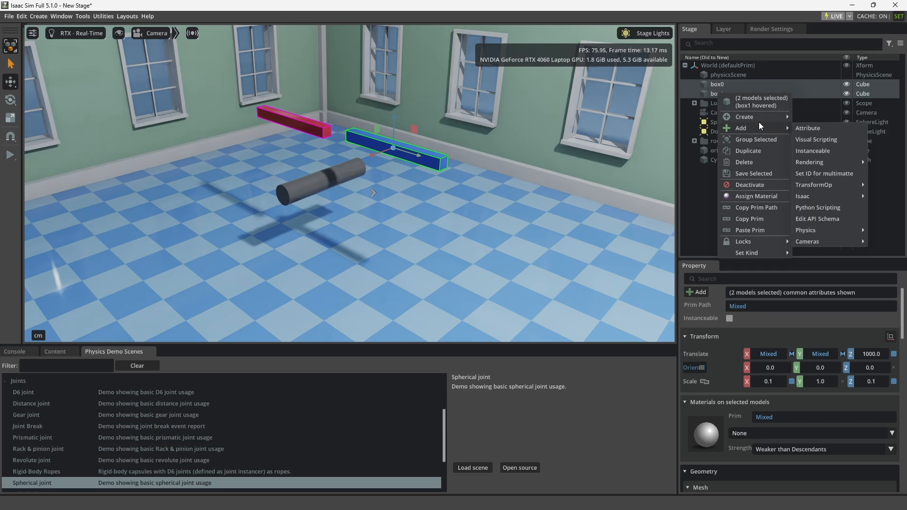
{"action": "mouse_move", "coordinate": [832, 214]}
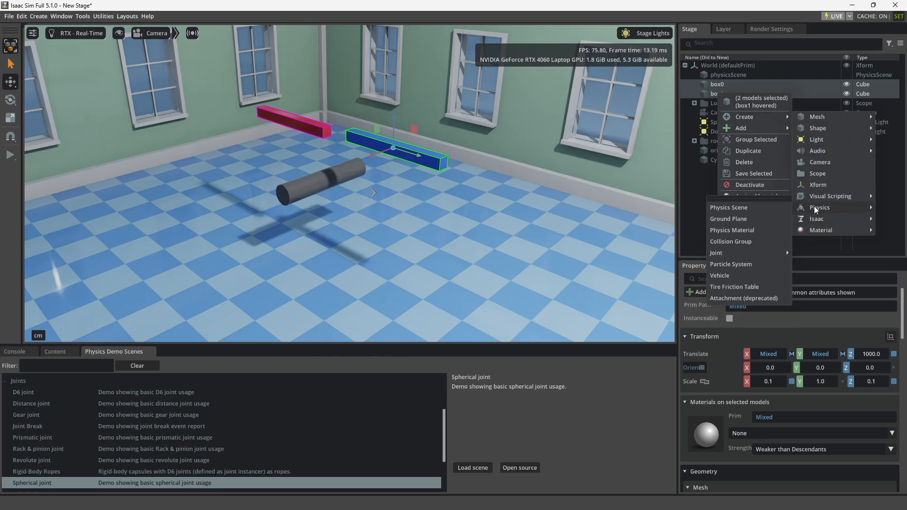
{"action": "mouse_move", "coordinate": [736, 253]}
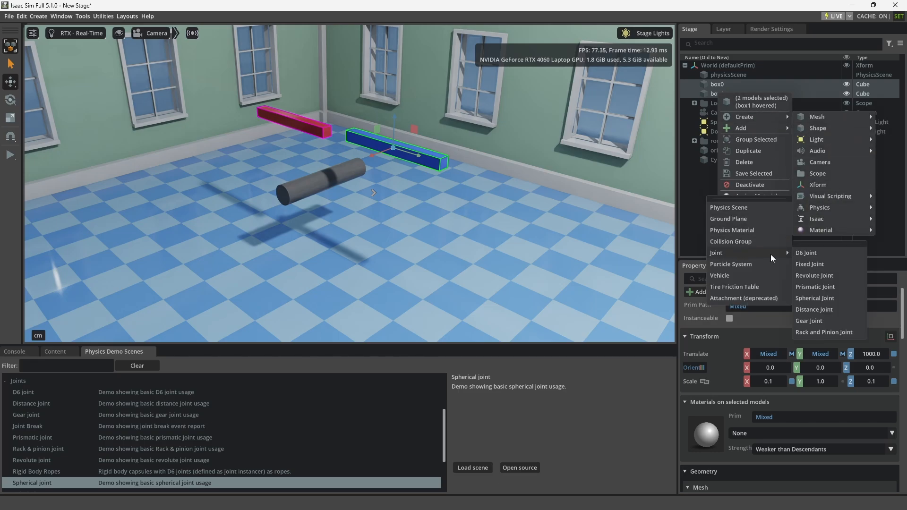
{"action": "left_click", "coordinate": [814, 299]}
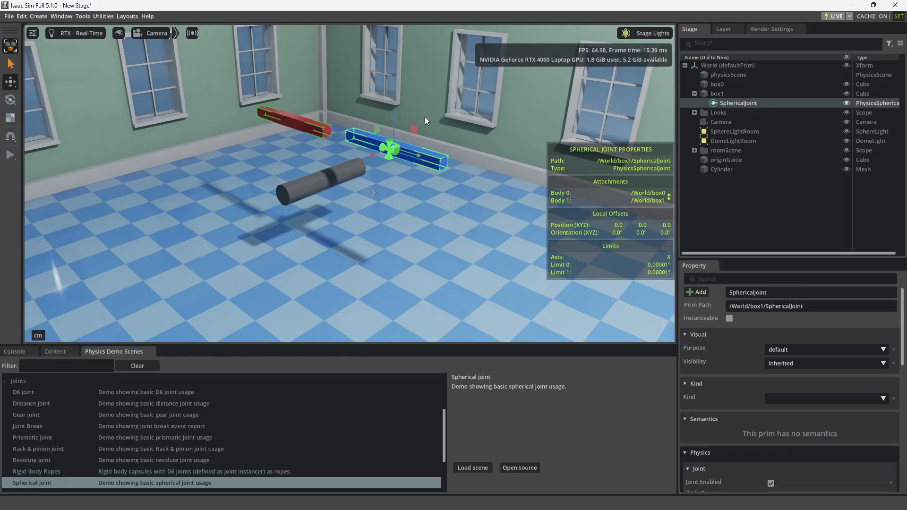
Move the new spherical joint from the middle of box1 into the gap between box0 and box1.
{"action": "scroll", "coordinate": [347, 138], "scroll_direction": "up", "scroll_amount": 5}
{"action": "scroll", "coordinate": [346, 139], "scroll_direction": "down", "scroll_amount": 4}
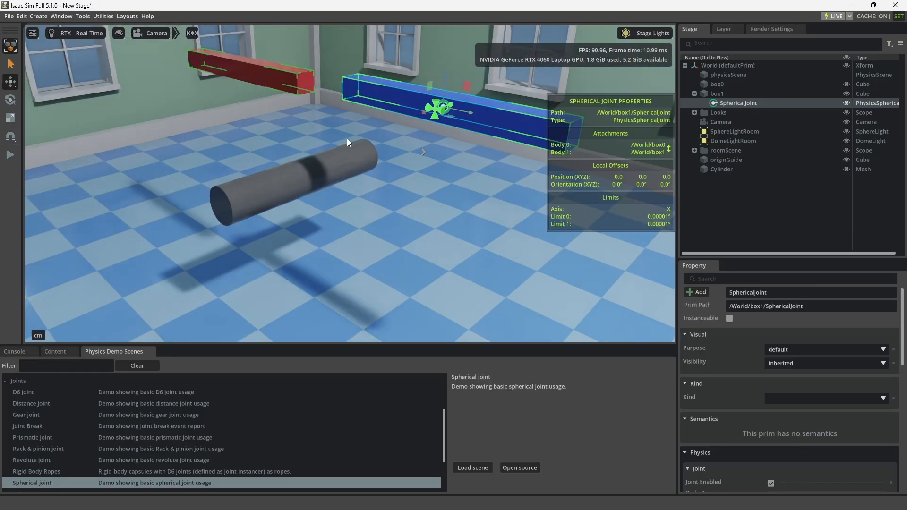
{"action": "scroll", "coordinate": [346, 138], "scroll_direction": "up", "scroll_amount": 2}
{"action": "middle_click_drag", "start_coordinate": [363, 152], "coordinate": [367, 153]}
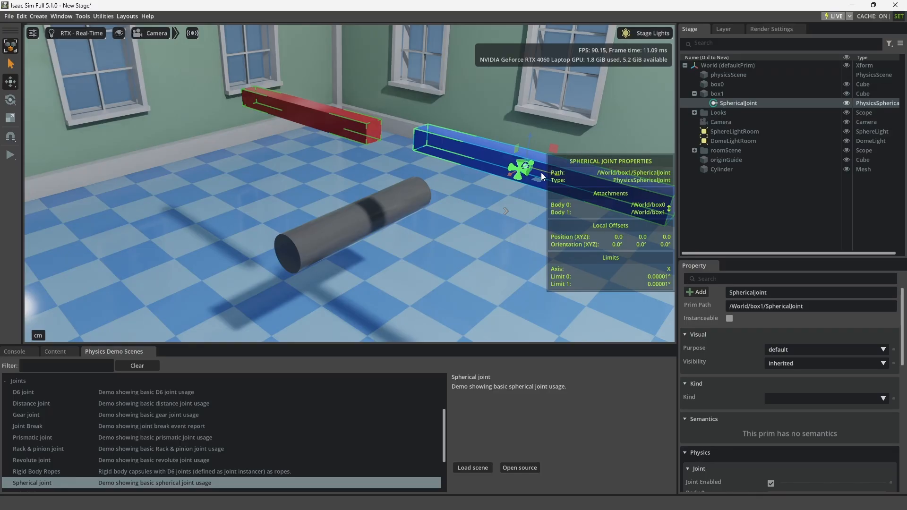
{"action": "left_click_drag", "start_coordinate": [541, 176], "coordinate": [405, 140]}
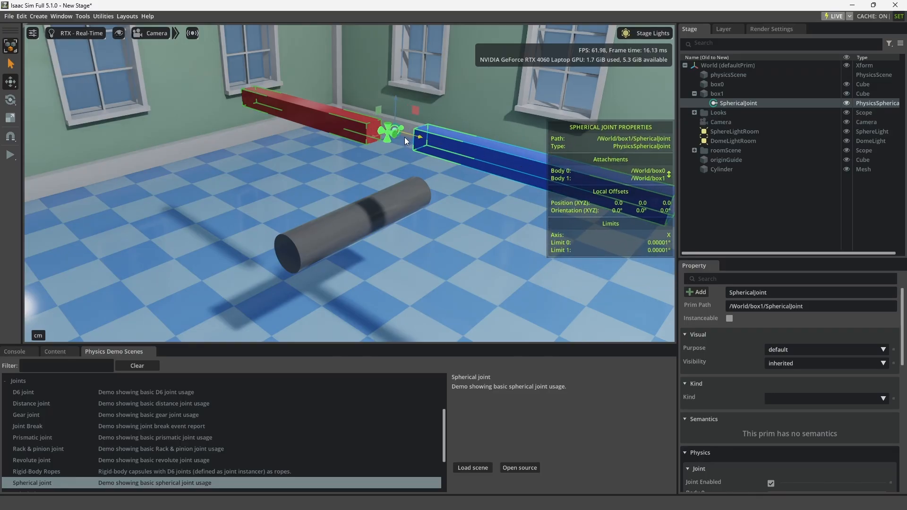
Set the spherical joint's Cone Angle0 limit to 78 and its Cone Angle1 limit to 117 degrees.
{"action": "scroll", "coordinate": [735, 363], "scroll_direction": "down", "scroll_amount": 8}
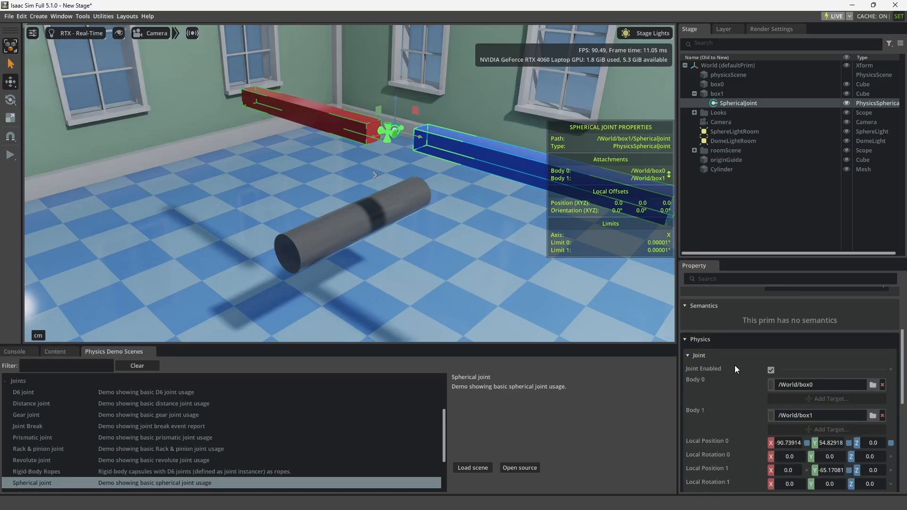
{"action": "scroll", "coordinate": [731, 366], "scroll_direction": "down", "scroll_amount": 2}
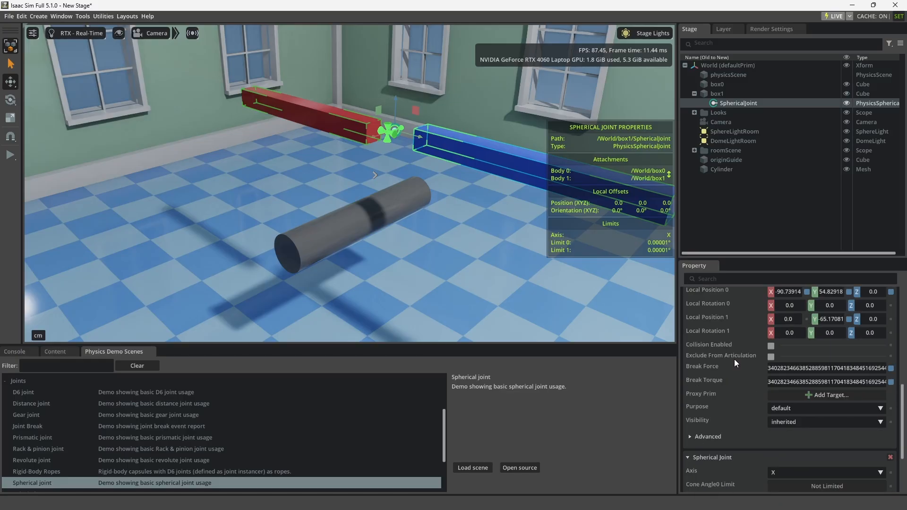
{"action": "scroll", "coordinate": [735, 361], "scroll_direction": "down", "scroll_amount": 2}
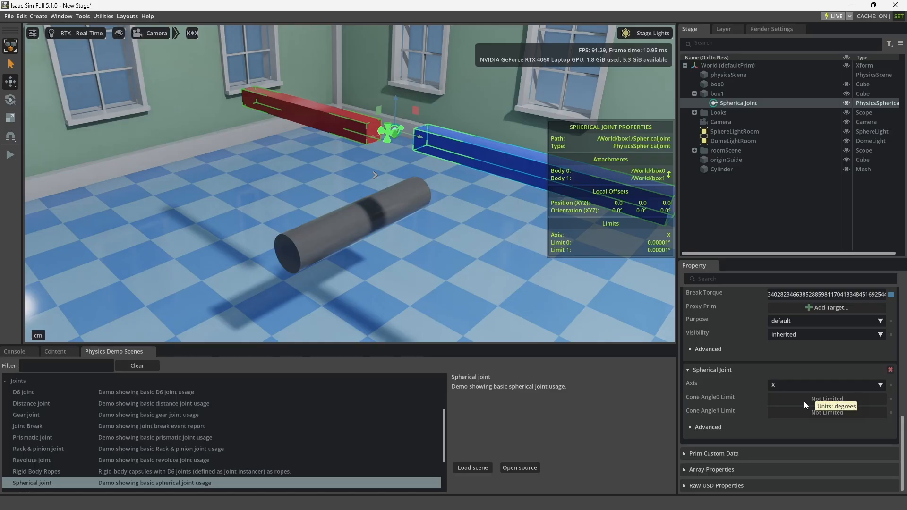
{"action": "left_click_drag", "start_coordinate": [804, 401], "coordinate": [842, 401]}
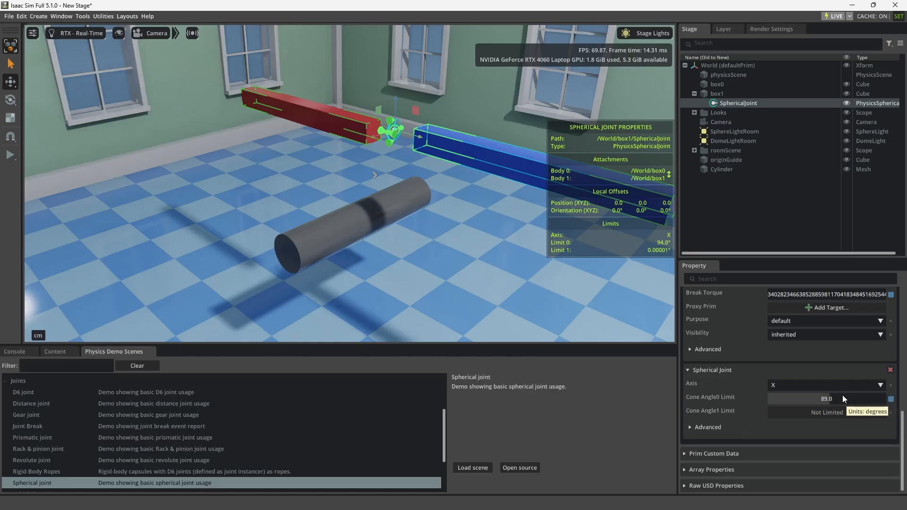
{"action": "left_click_drag", "start_coordinate": [783, 411], "coordinate": [832, 411]}
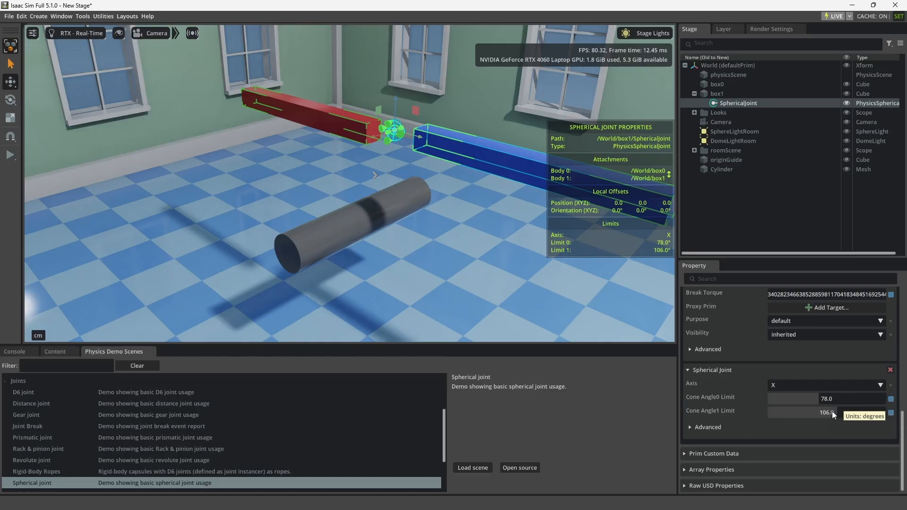
Try the Y and Z axes for the spherical joint and set its axis back to X.
{"action": "left_click", "coordinate": [813, 385]}
{"action": "left_click", "coordinate": [782, 407]}
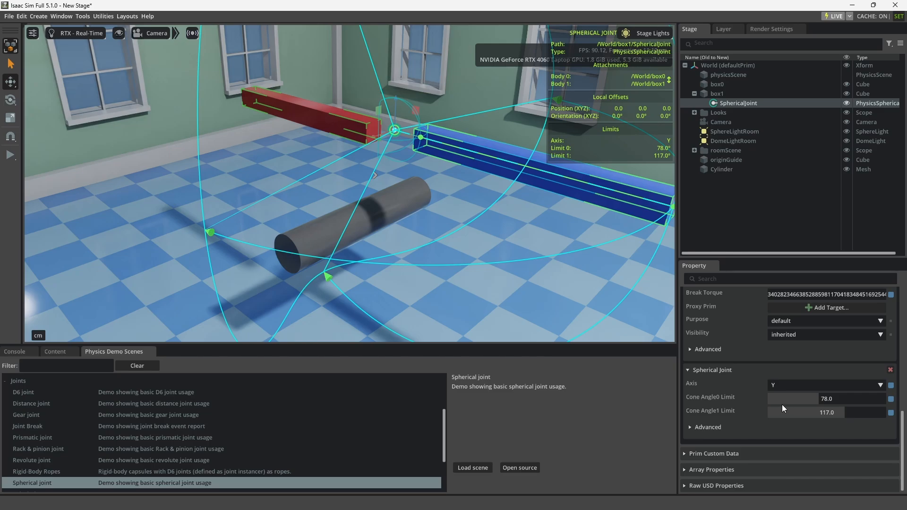
{"action": "left_click", "coordinate": [777, 384]}
{"action": "left_click", "coordinate": [781, 415]}
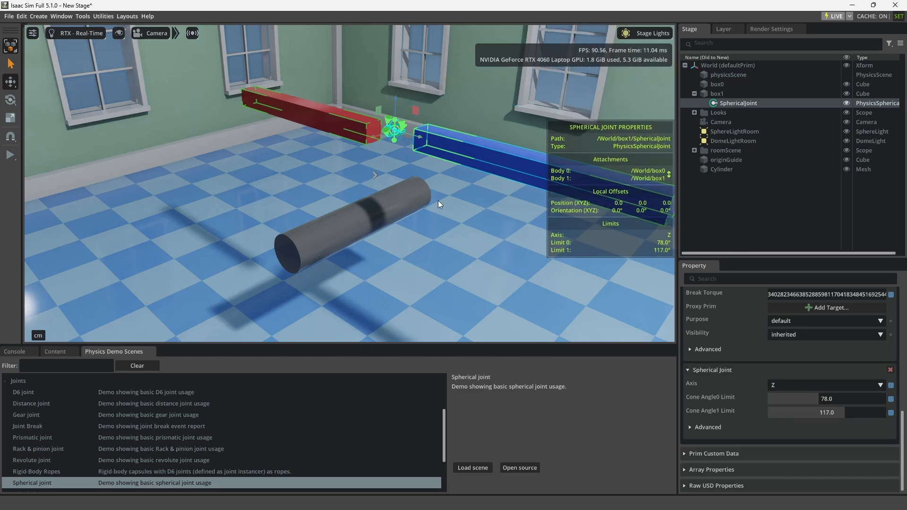
{"action": "left_click", "coordinate": [793, 381]}
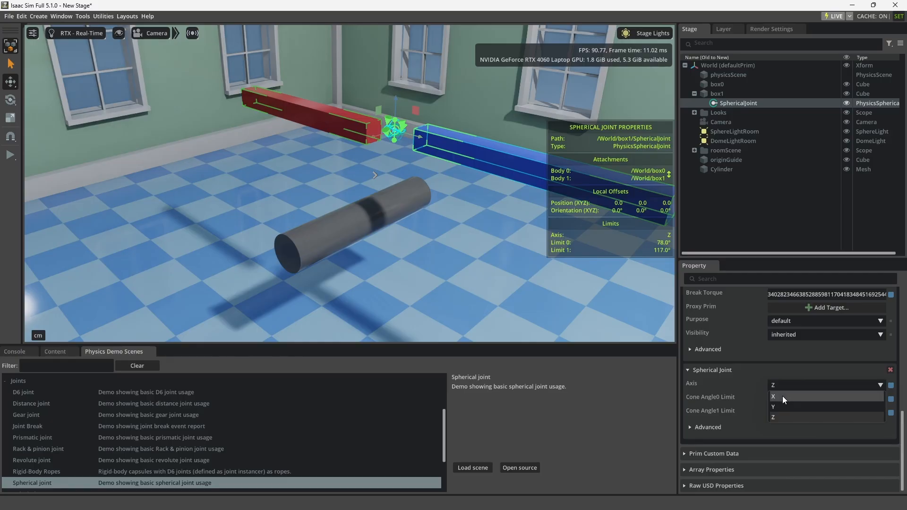
{"action": "left_click", "coordinate": [782, 396]}
Examine the spherical joint's cone limit guides up close in the gap between the two boxes.
{"action": "scroll", "coordinate": [397, 134], "scroll_direction": "up", "scroll_amount": 10}
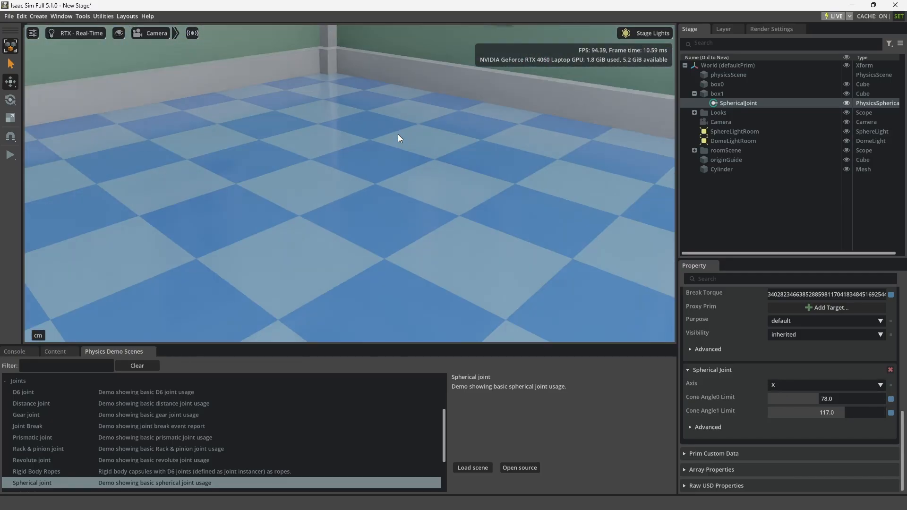
{"action": "middle_click_drag", "start_coordinate": [397, 134], "coordinate": [312, 264]}
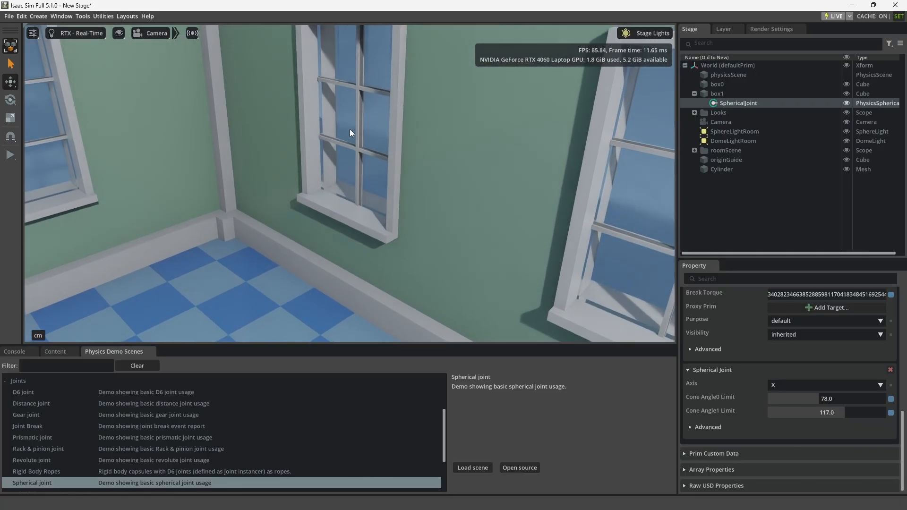
{"action": "scroll", "coordinate": [334, 154], "scroll_direction": "down", "scroll_amount": 4}
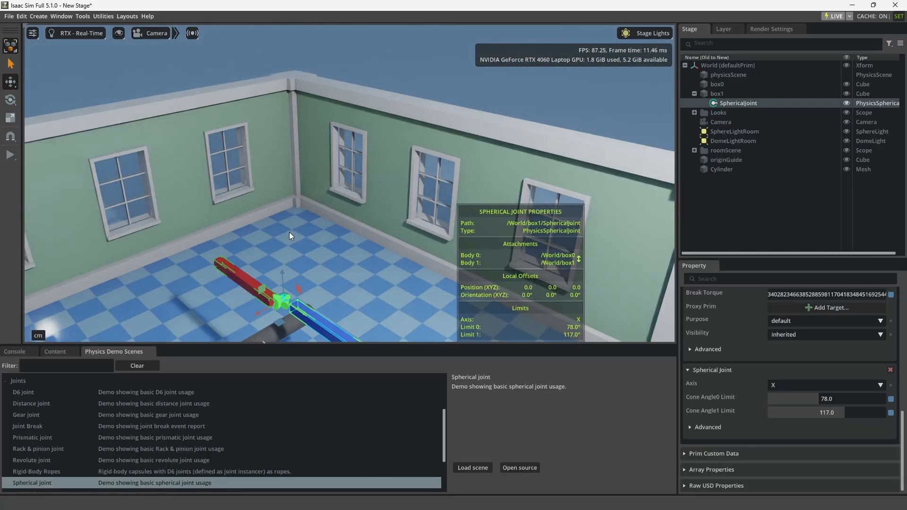
{"action": "middle_click_drag", "start_coordinate": [290, 232], "coordinate": [320, 189]}
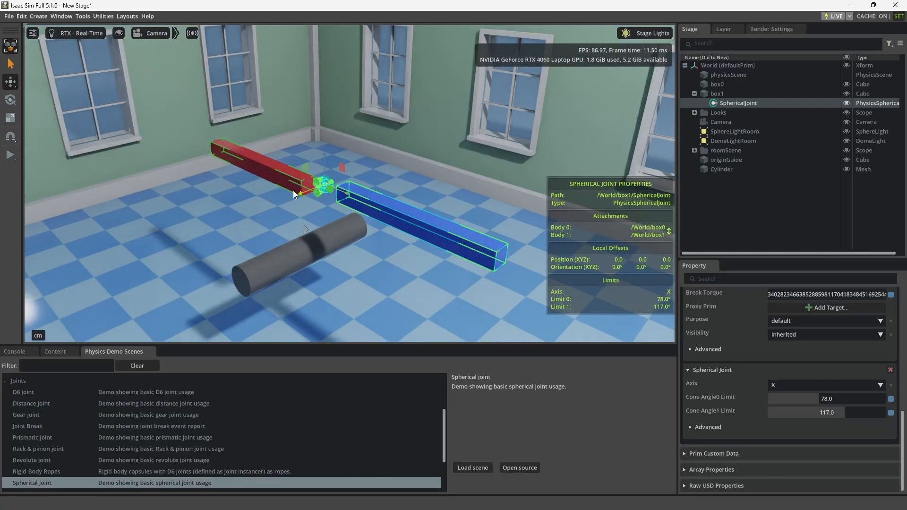
{"action": "scroll", "coordinate": [293, 191], "scroll_direction": "up", "scroll_amount": 5}
{"action": "scroll", "coordinate": [259, 166], "scroll_direction": "up", "scroll_amount": 3}
{"action": "middle_click_drag", "start_coordinate": [259, 166], "coordinate": [299, 153]}
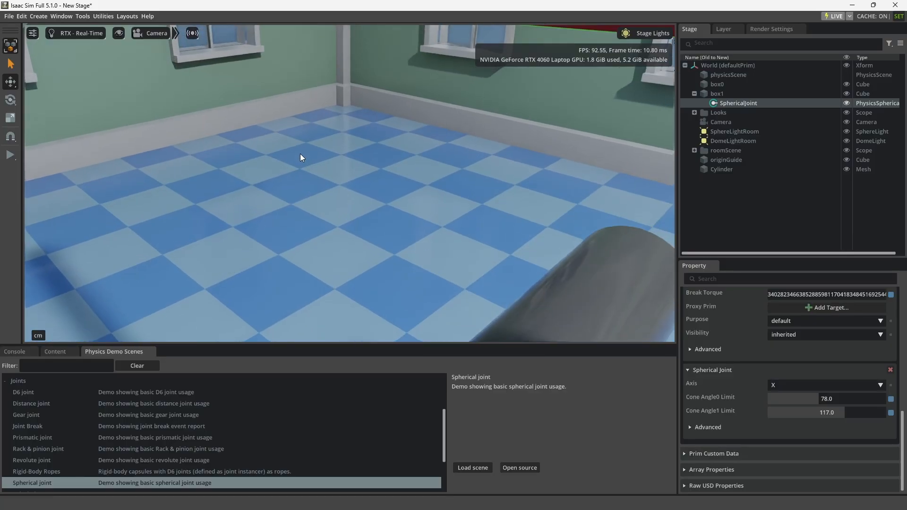
{"action": "scroll", "coordinate": [299, 161], "scroll_direction": "down", "scroll_amount": 4}
{"action": "scroll", "coordinate": [284, 158], "scroll_direction": "up", "scroll_amount": 4}
{"action": "scroll", "coordinate": [273, 150], "scroll_direction": "down", "scroll_amount": 5}
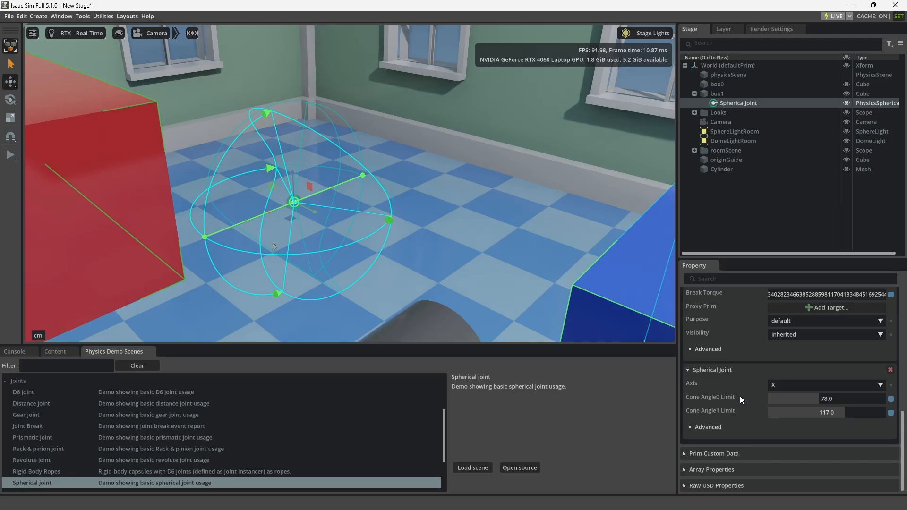
{"action": "scroll", "coordinate": [462, 271], "scroll_direction": "down", "scroll_amount": 5}
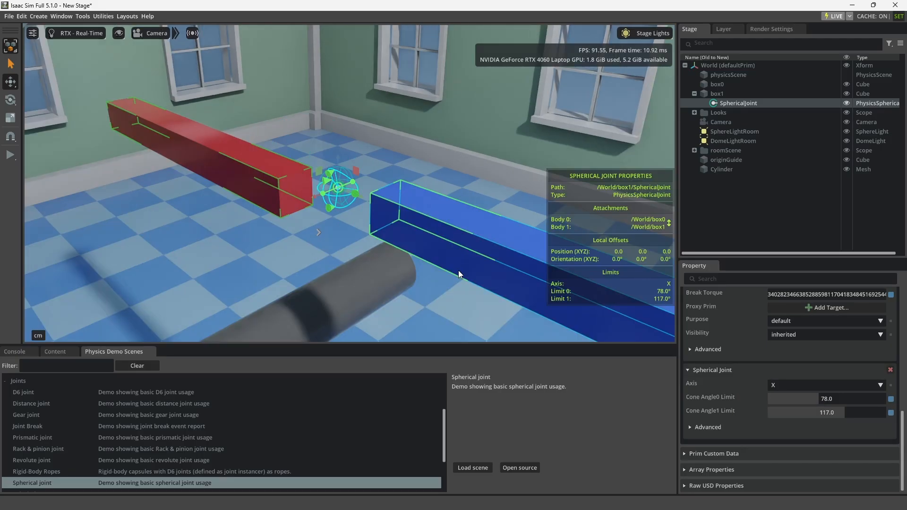
Run the simulation and raise box0 to test how box1 swings, with the spherical joint selected for inspection.
{"action": "left_click", "coordinate": [10, 155]}
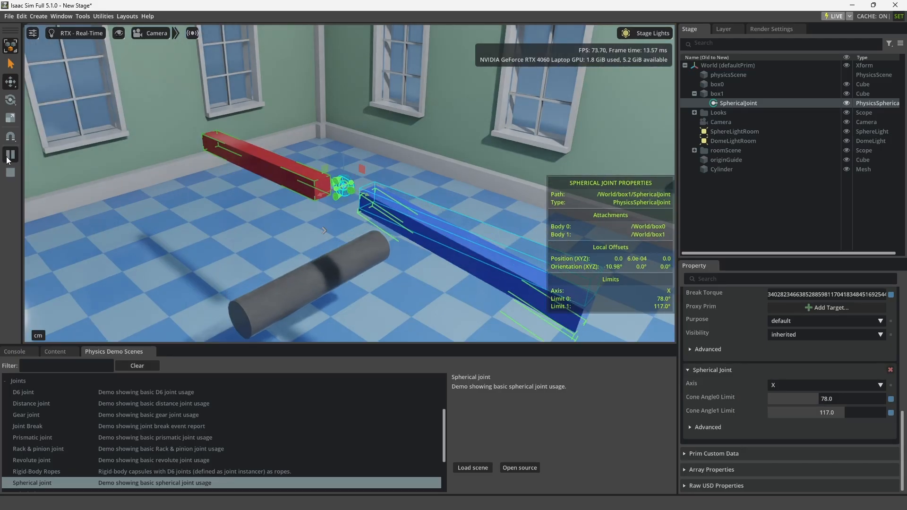
{"action": "left_click", "coordinate": [271, 155]}
{"action": "left_click_drag", "start_coordinate": [260, 152], "coordinate": [251, 101]}
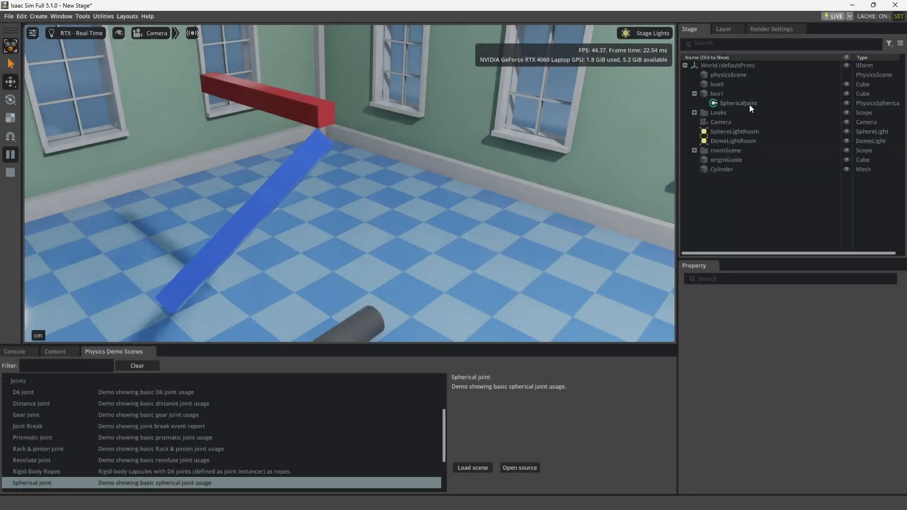
{"action": "left_click", "coordinate": [749, 104]}
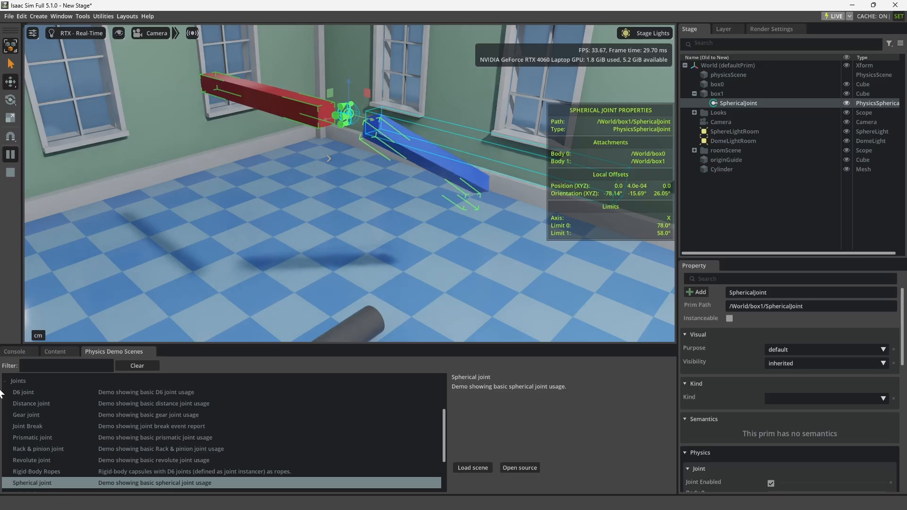
Load the D6 joint demo scene without saving the current stage.
{"action": "double_click", "coordinate": [29, 391]}
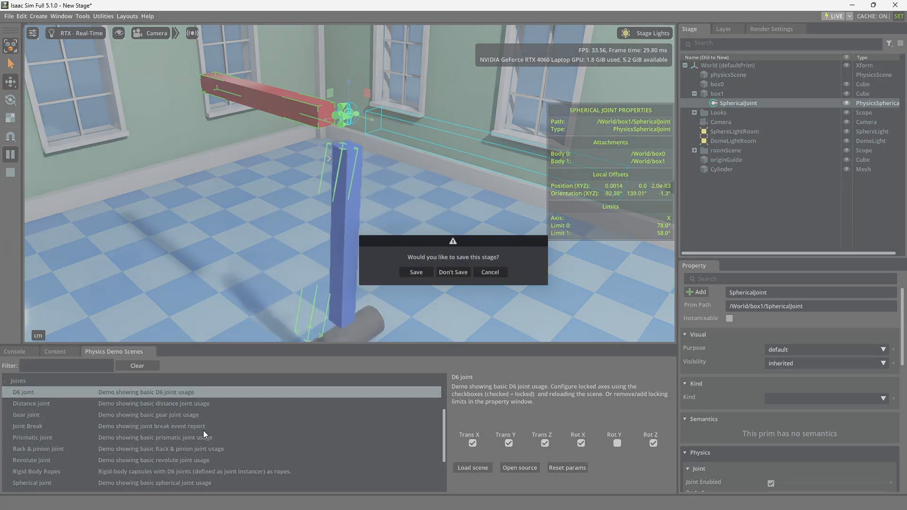
{"action": "left_click", "coordinate": [454, 272]}
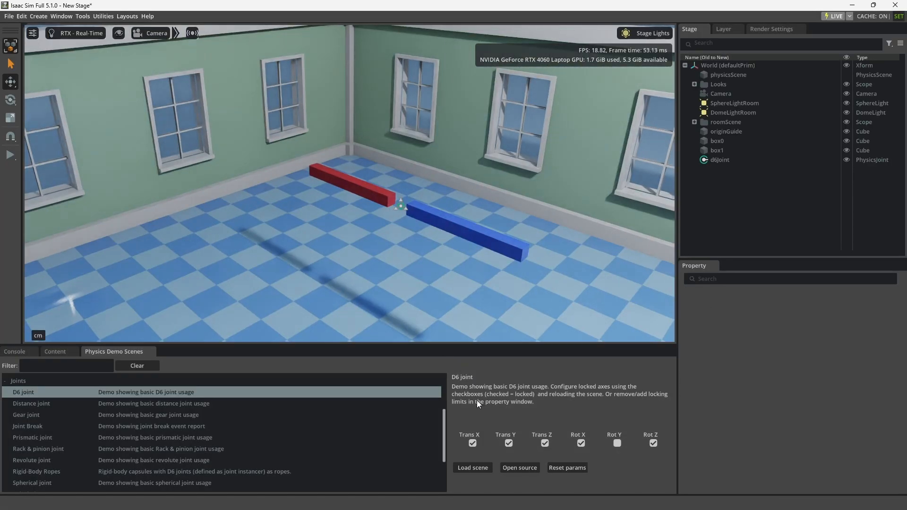
{"action": "scroll", "coordinate": [409, 226], "scroll_direction": "up", "scroll_amount": 3}
{"action": "middle_click_drag", "start_coordinate": [407, 228], "coordinate": [309, 178]}
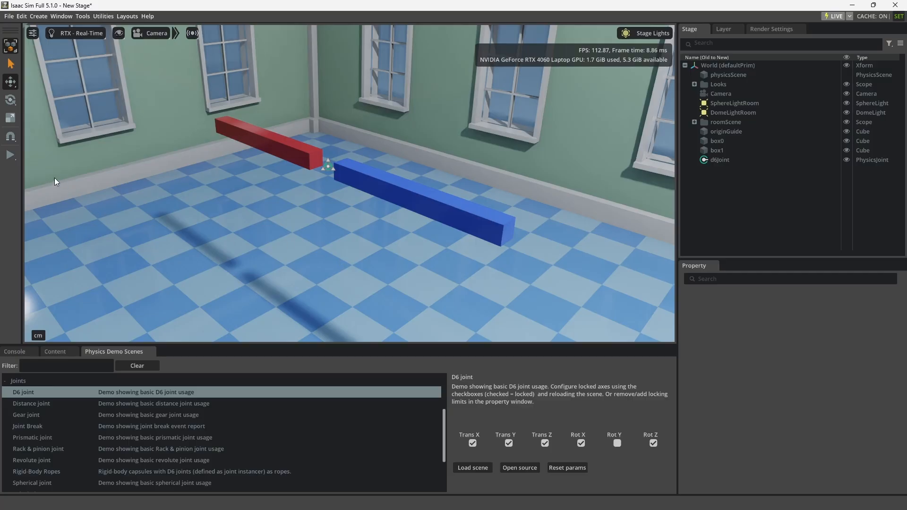
Start the D6 joint simulation and lower box0 to about Z 996.4 to test the joint.
{"action": "left_click", "coordinate": [12, 156]}
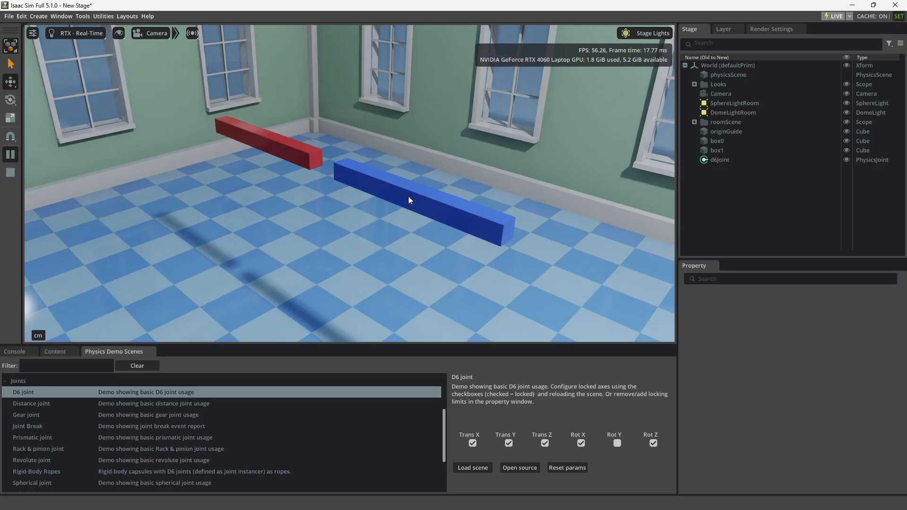
{"action": "left_click", "coordinate": [295, 150]}
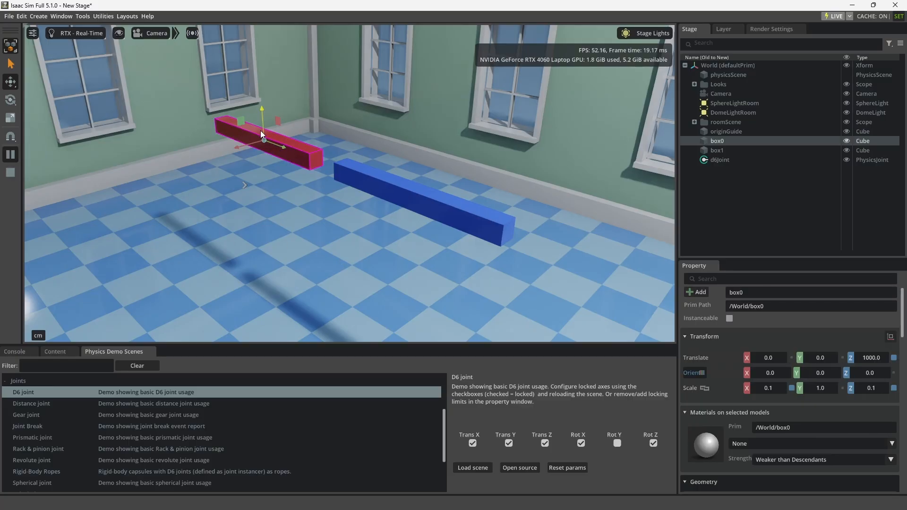
{"action": "mouse_move", "coordinate": [261, 127]}
{"action": "left_mouse_down"}
{"action": "mouse_move", "coordinate": [254, 98]}
{"action": "mouse_move", "coordinate": [258, 135]}
{"action": "left_mouse_up"}
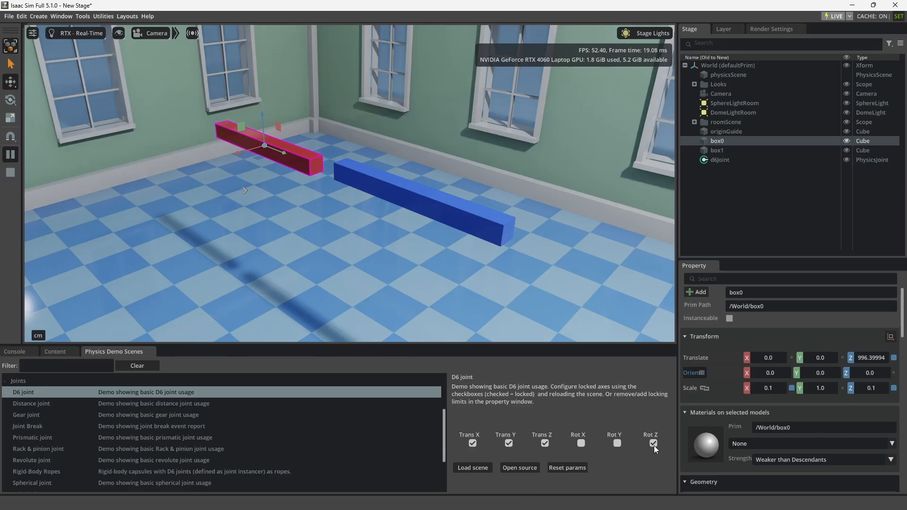
Reload the D6 joint scene with Rot Z unlocked, without saving, and simulate it while pulling box1 to test its rotation.
{"action": "left_click", "coordinate": [472, 467]}
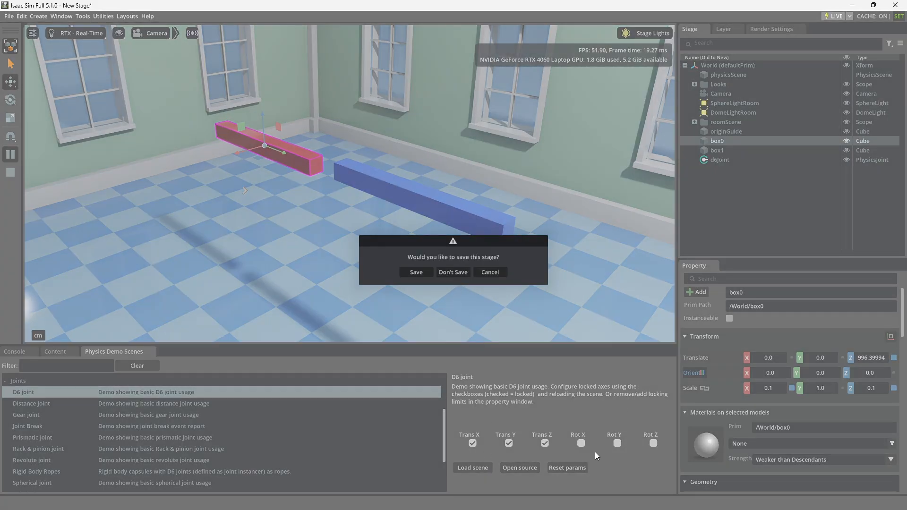
{"action": "left_click", "coordinate": [454, 273]}
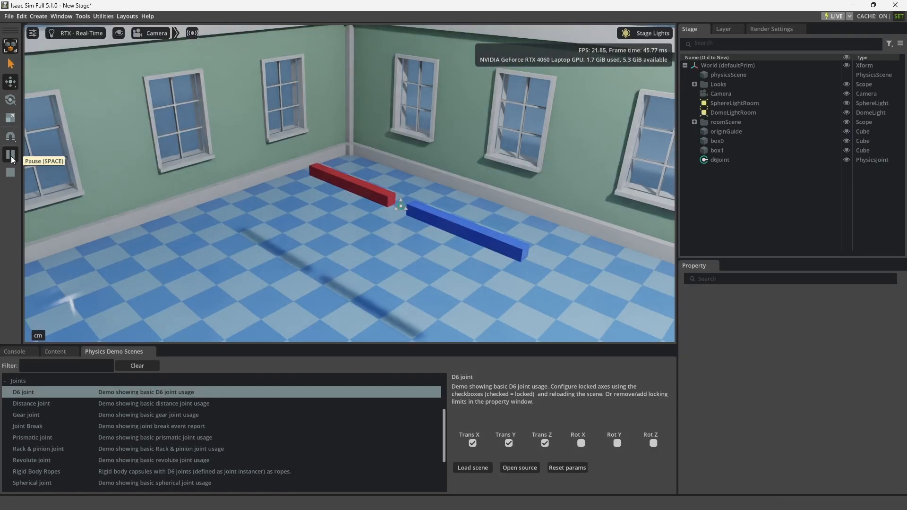
{"action": "left_click", "coordinate": [11, 155]}
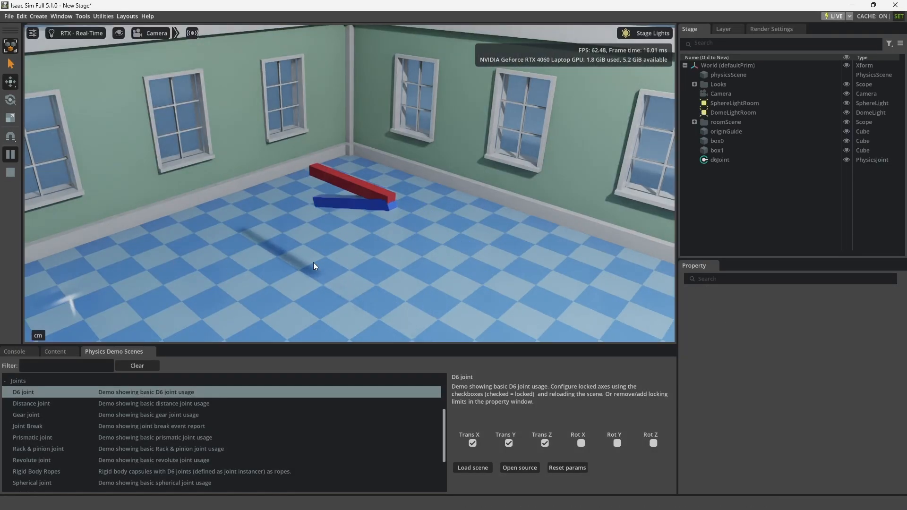
{"action": "mouse_move", "coordinate": [392, 207]}
{"action": "left_mouse_down", "text": "shift"}
{"action": "mouse_move", "coordinate": [401, 215]}
{"action": "mouse_move", "coordinate": [413, 207]}
{"action": "mouse_move", "coordinate": [385, 189]}
{"action": "mouse_move", "coordinate": [386, 197]}
{"action": "left_mouse_up", "text": "shift"}
{"action": "scroll", "coordinate": [385, 189], "scroll_direction": "up", "scroll_amount": 3}
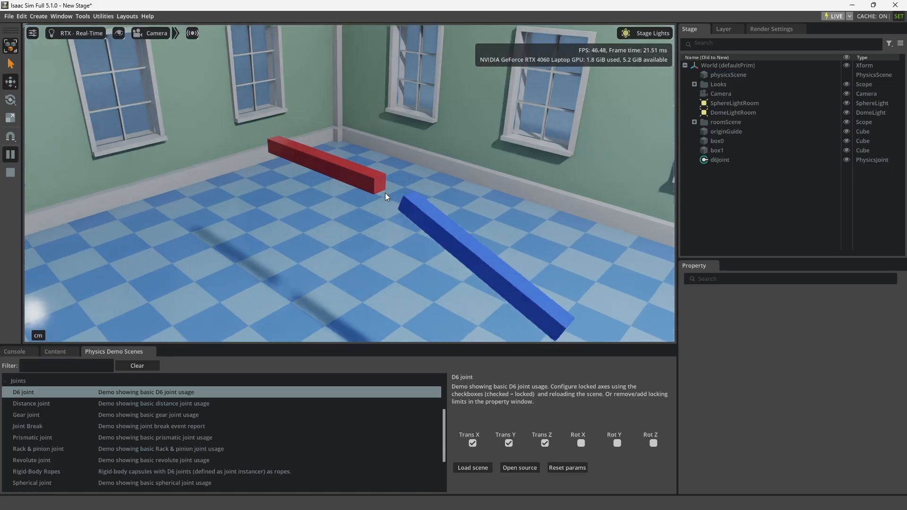
{"action": "middle_click_drag", "start_coordinate": [381, 196], "coordinate": [363, 175]}
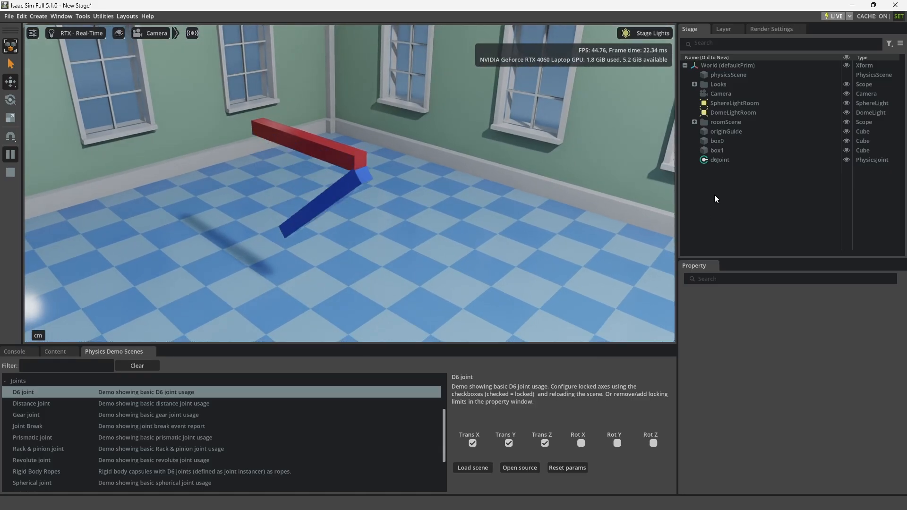
Select d6Joint during the simulation and review its X and Y axis translation limits.
{"action": "left_click", "coordinate": [717, 159]}
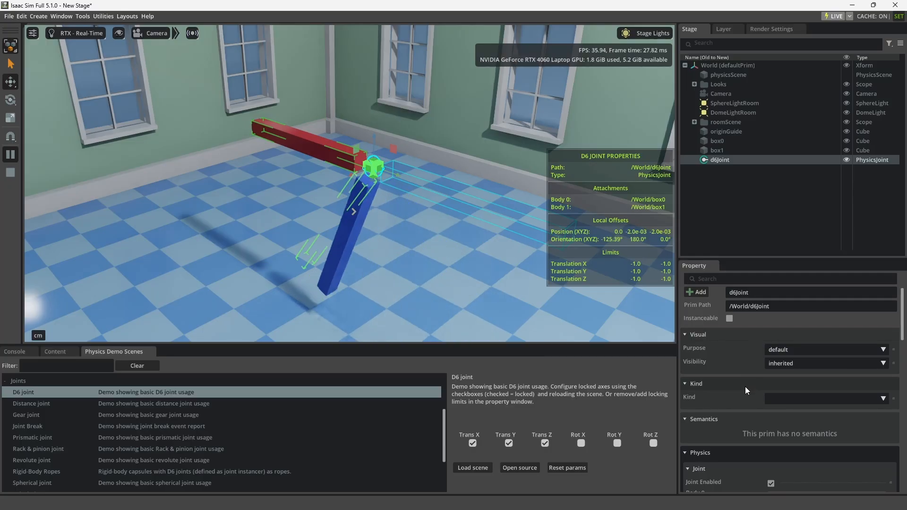
{"action": "scroll", "coordinate": [740, 401], "scroll_direction": "down", "scroll_amount": 10}
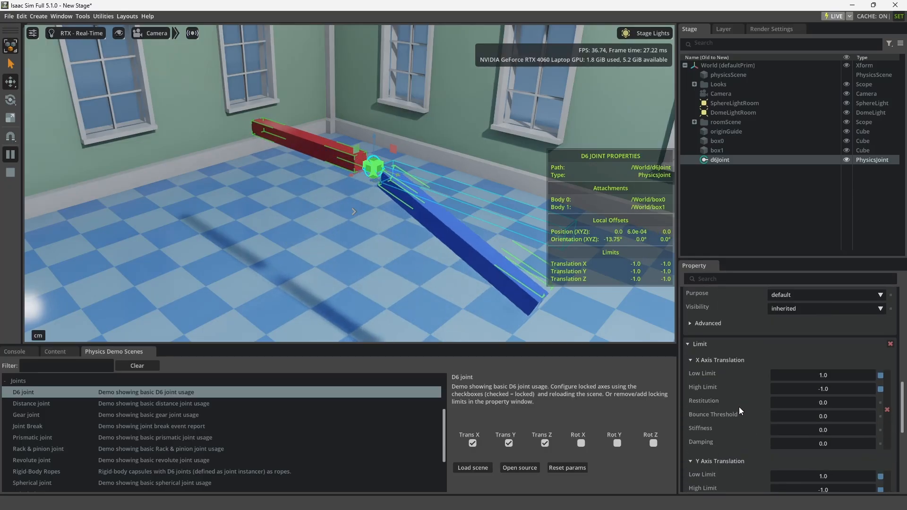
{"action": "scroll", "coordinate": [740, 407], "scroll_direction": "down", "scroll_amount": 2}
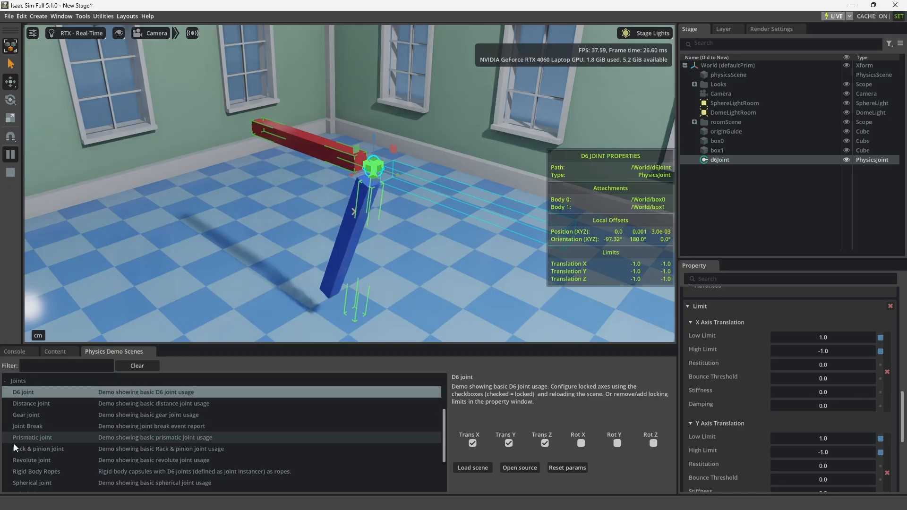
Load the Rigid-Body Ropes demo scene without saving the current stage.
{"action": "double_click", "coordinate": [43, 470]}
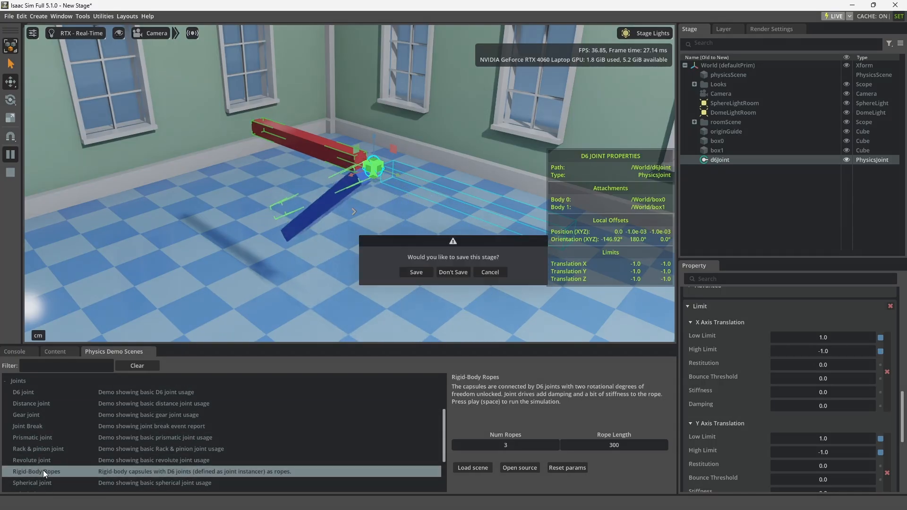
{"action": "left_click", "coordinate": [463, 271]}
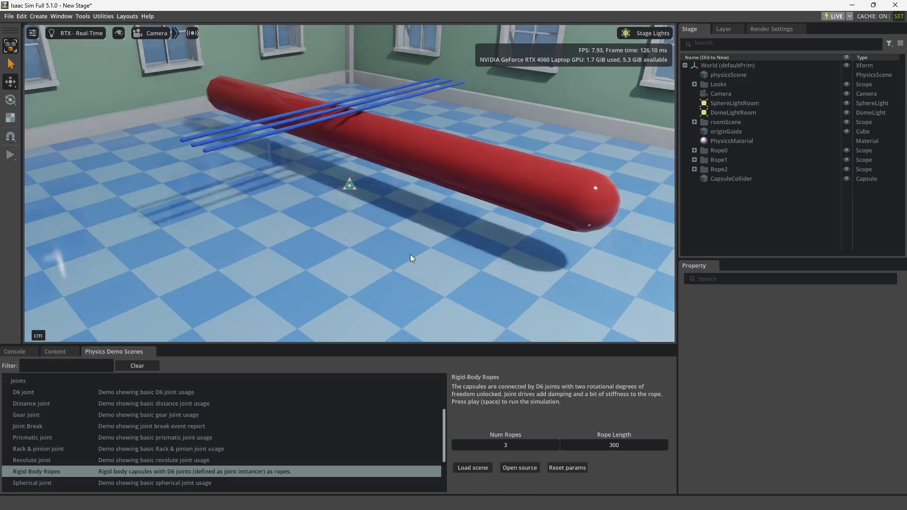
Inspect the joint under Rope2's jointInstancer and run the rope simulation.
{"action": "left_click", "coordinate": [693, 170]}
{"action": "left_click", "coordinate": [704, 188]}
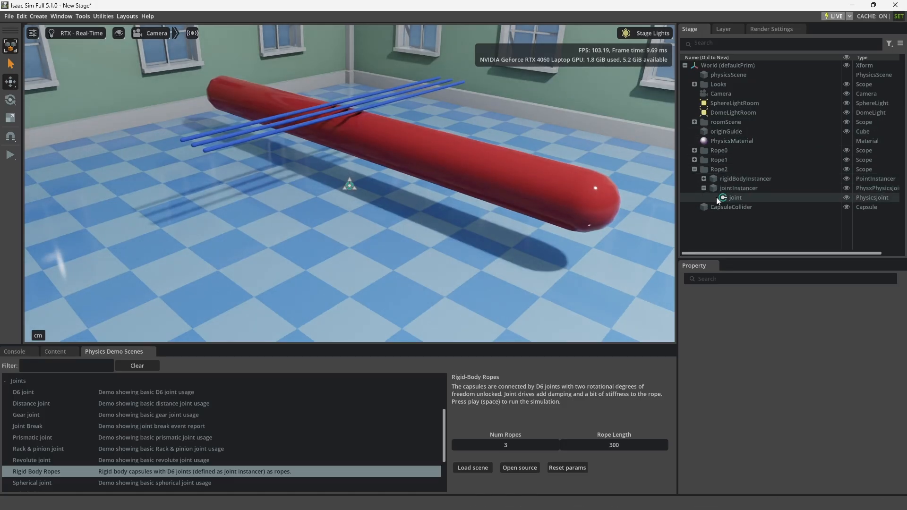
{"action": "left_click", "coordinate": [723, 198]}
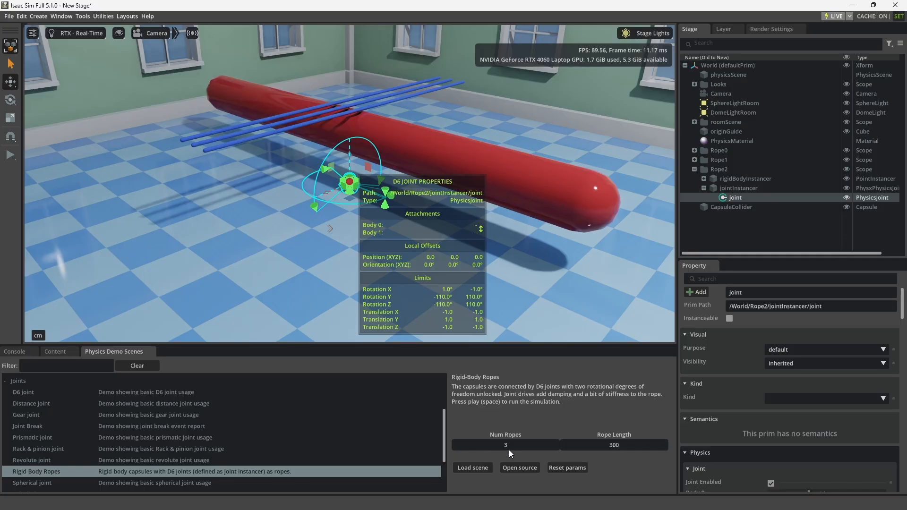
{"action": "left_click", "coordinate": [11, 156]}
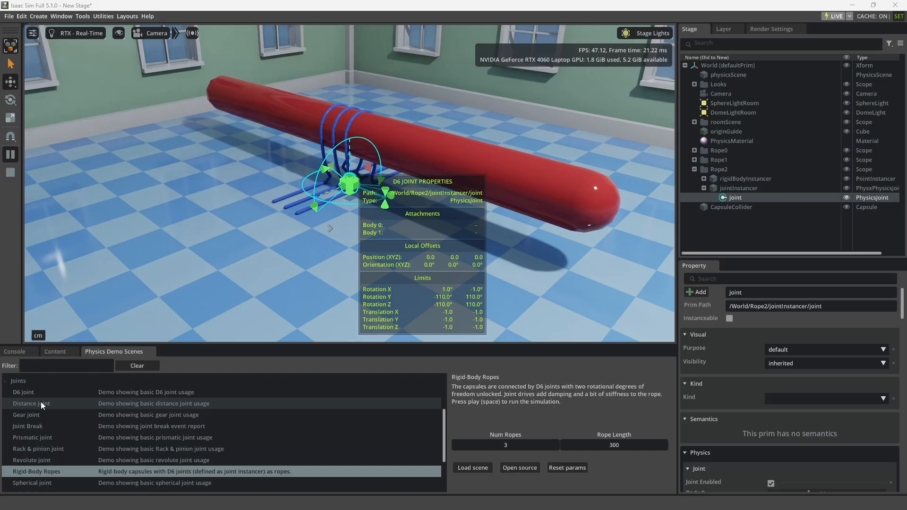
Load the Distance joint demo scene without saving the current stage.
{"action": "double_click", "coordinate": [40, 403]}
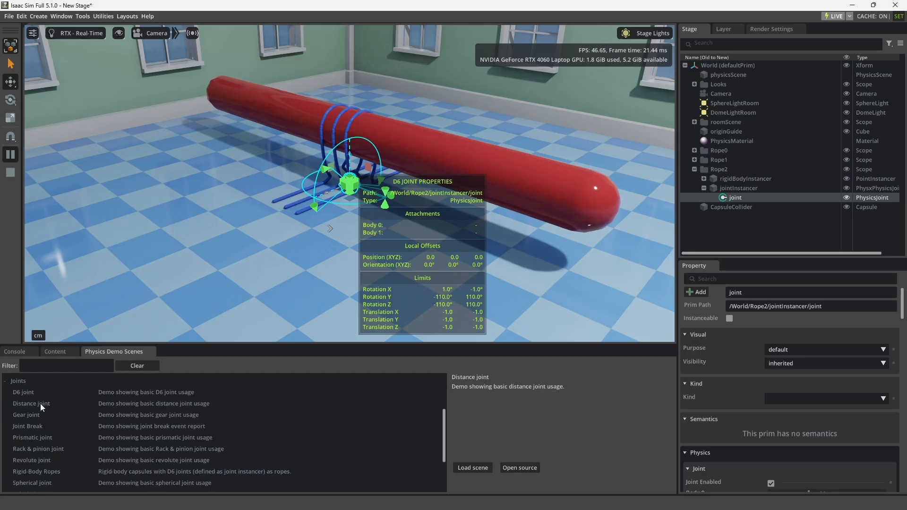
{"action": "left_click", "coordinate": [466, 271]}
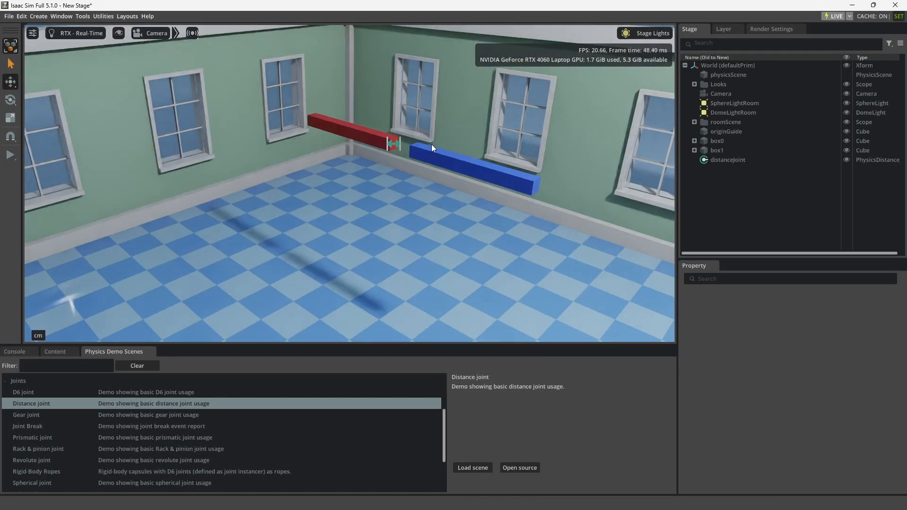
Start the distance joint simulation and move box0 along X to about 34.4 to swing box1.
{"action": "left_click", "coordinate": [11, 155]}
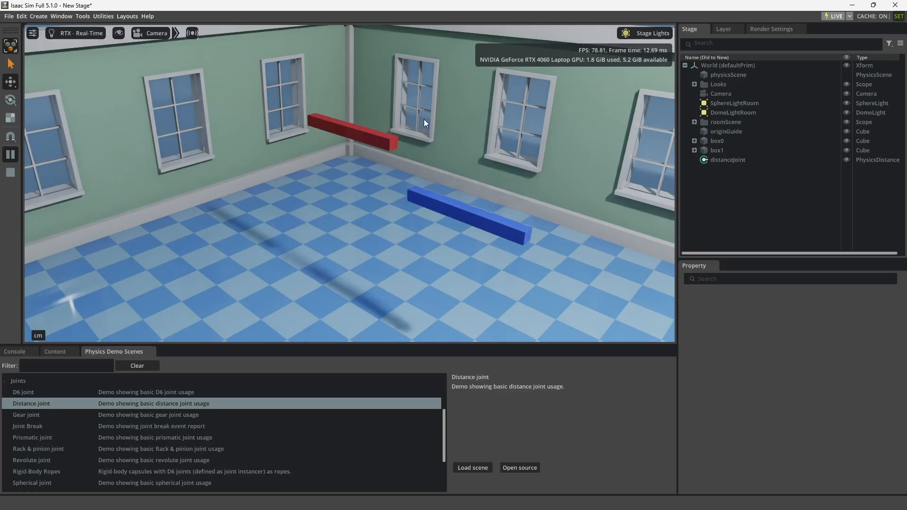
{"action": "left_click", "coordinate": [377, 139]}
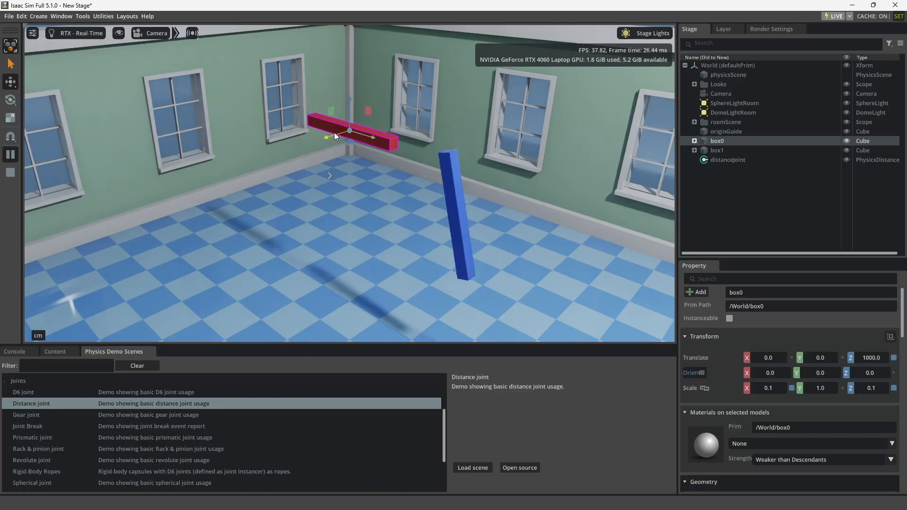
{"action": "left_click_drag", "start_coordinate": [334, 134], "coordinate": [310, 153]}
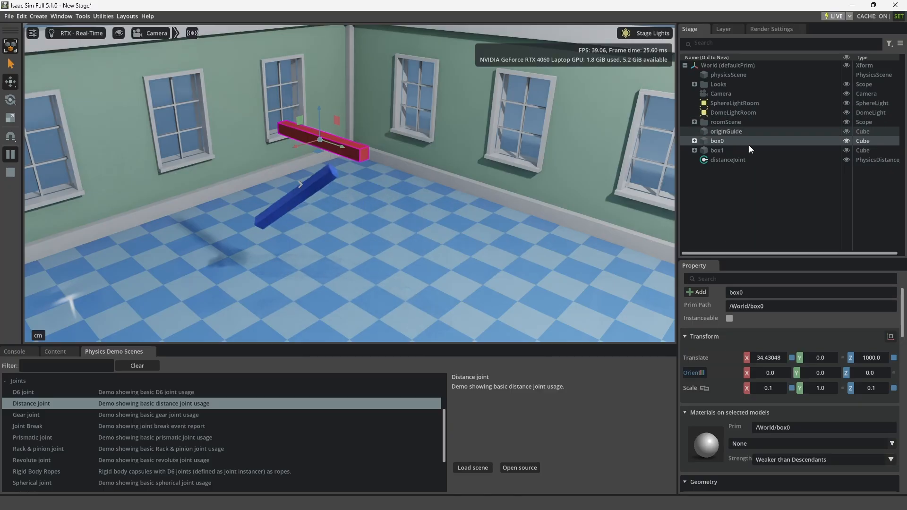
Enable collision between the bodies connected by distanceJoint.
{"action": "left_click", "coordinate": [742, 160]}
{"action": "scroll", "coordinate": [737, 385], "scroll_direction": "down", "scroll_amount": 10}
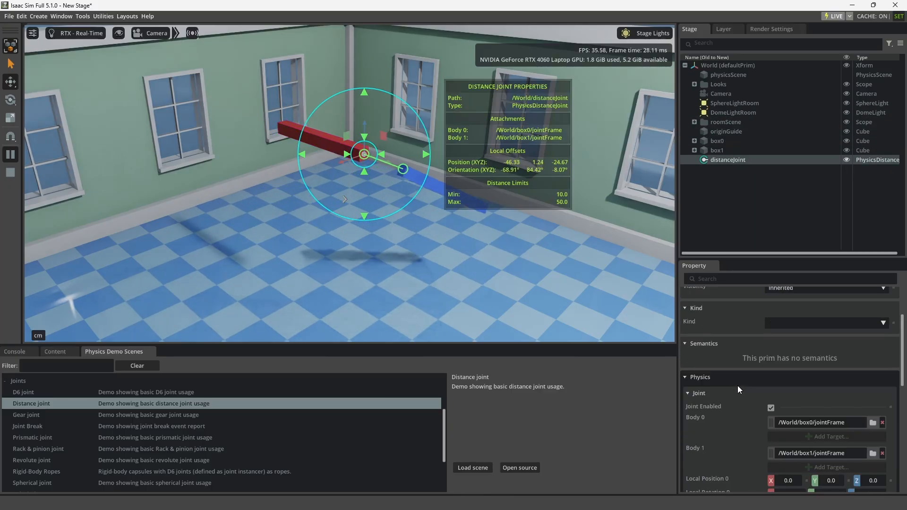
{"action": "scroll", "coordinate": [736, 388], "scroll_direction": "down", "scroll_amount": 4}
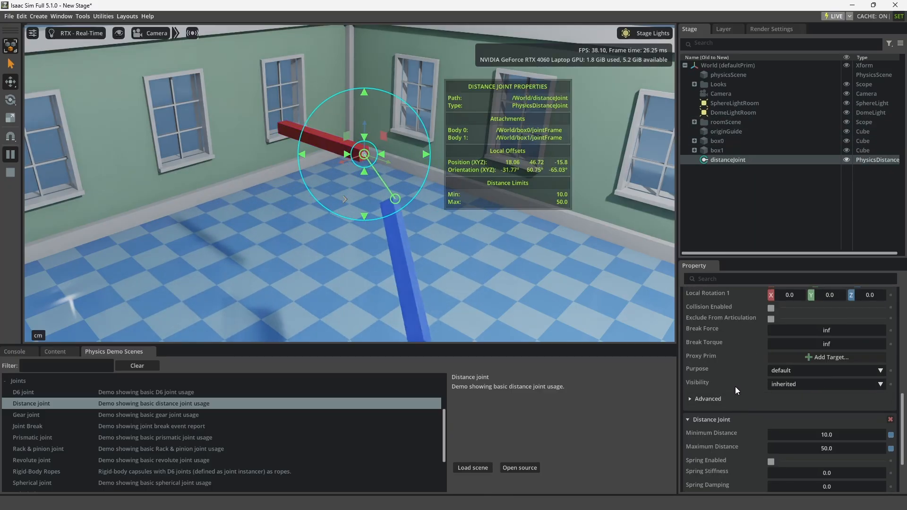
{"action": "left_click", "coordinate": [770, 347]}
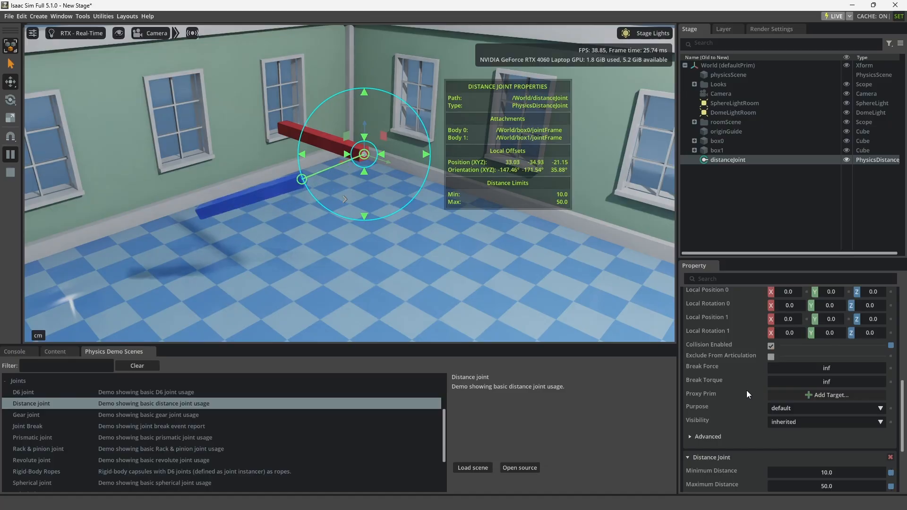
Set the distance joint's maximum distance to 23.7 and its minimum distance to 17.4.
{"action": "scroll", "coordinate": [747, 390], "scroll_direction": "down", "scroll_amount": 6}
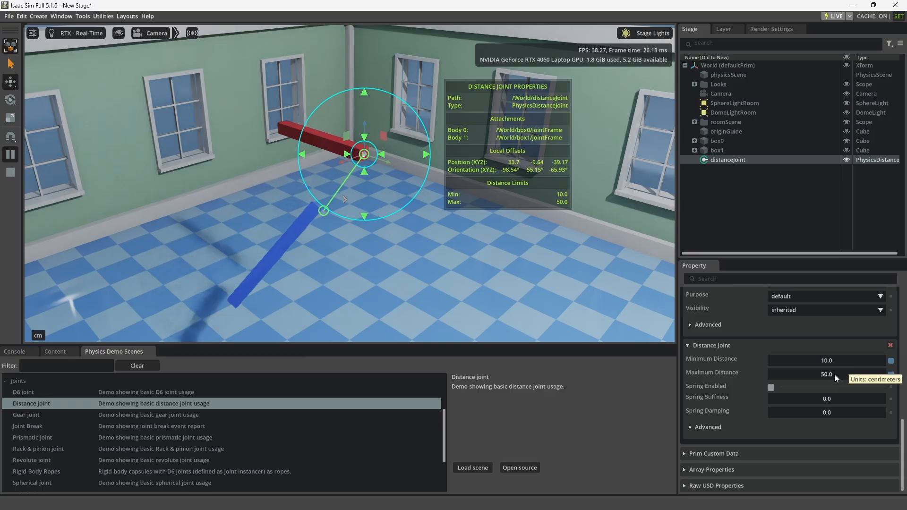
{"action": "left_click_drag", "start_coordinate": [833, 375], "coordinate": [713, 370]}
{"action": "mouse_move", "coordinate": [829, 360]}
{"action": "left_mouse_down"}
{"action": "mouse_move", "coordinate": [820, 359]}
{"action": "mouse_move", "coordinate": [857, 354]}
{"action": "mouse_move", "coordinate": [825, 349]}
{"action": "left_mouse_up"}
Move box0 to about X 103.3, Y 87.3 to test the new distance limits, and select distanceJoint.
{"action": "left_click", "coordinate": [320, 136]}
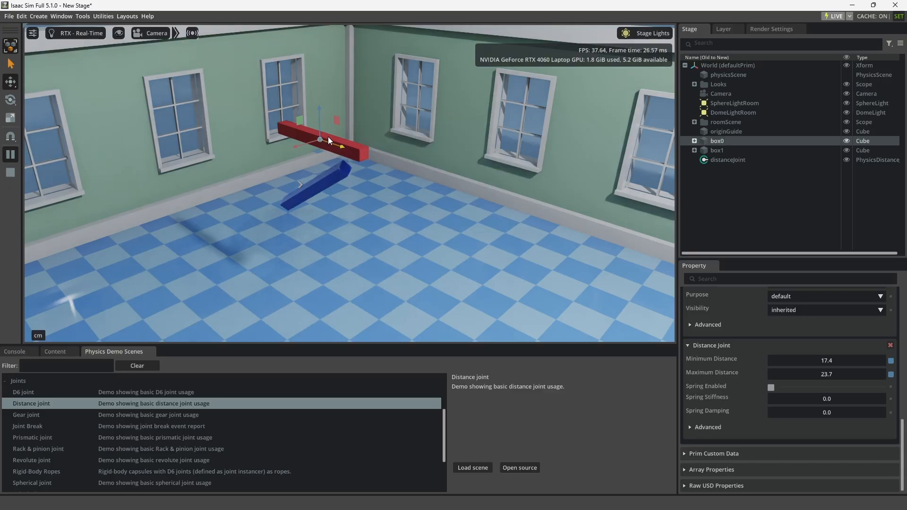
{"action": "left_click_drag", "start_coordinate": [330, 139], "coordinate": [315, 198]}
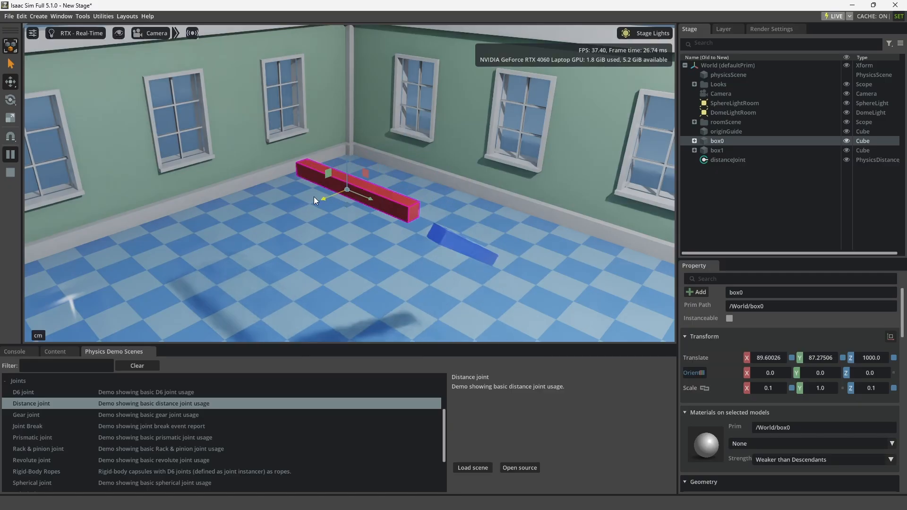
{"action": "left_click", "coordinate": [721, 160]}
Stop the simulation and delete distanceJoint from the stage.
{"action": "left_click", "coordinate": [11, 173]}
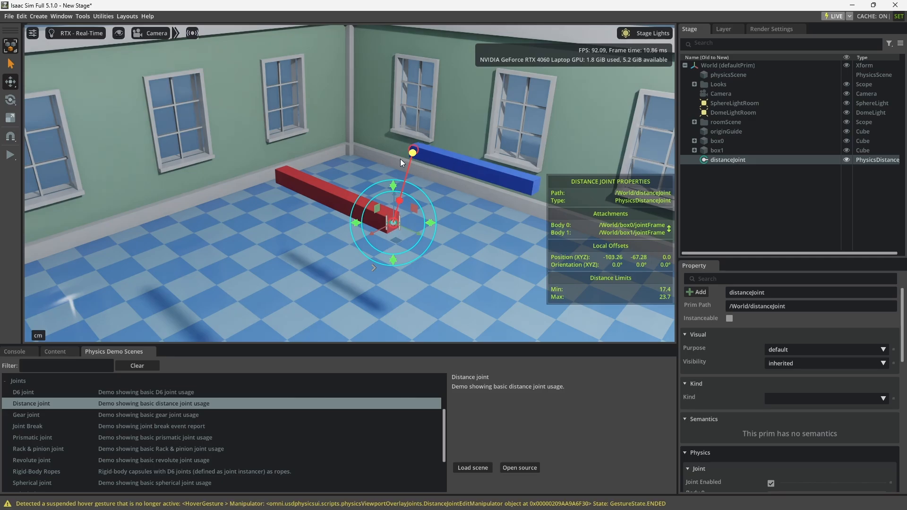
{"action": "right_click", "coordinate": [736, 157]}
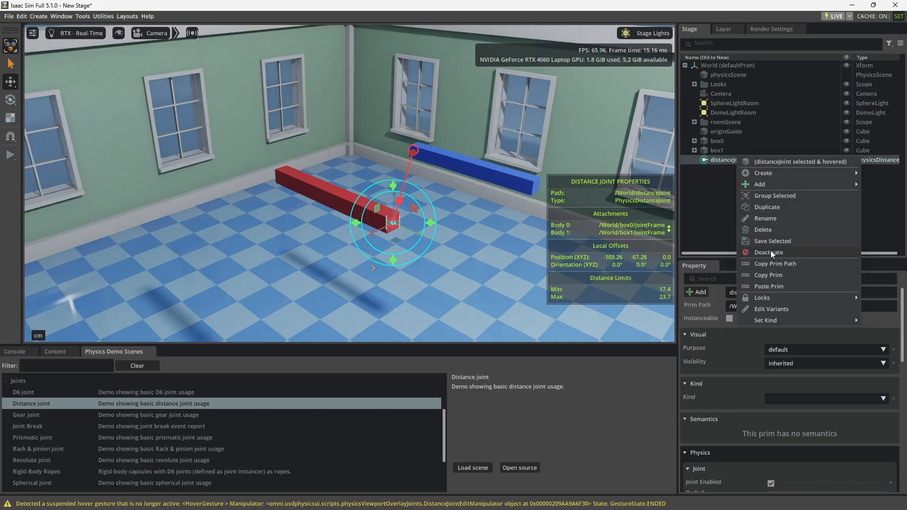
{"action": "left_click", "coordinate": [766, 230]}
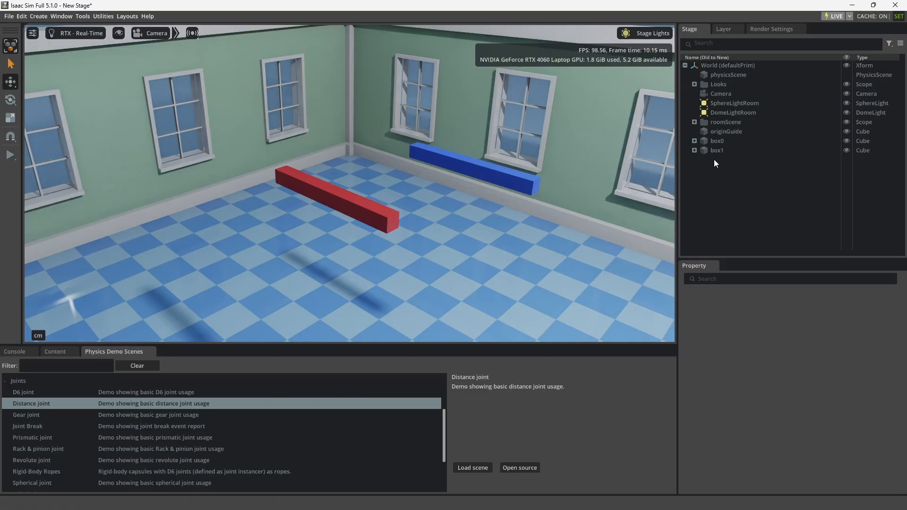
Create a new distance joint between box0 and box1.
{"action": "left_click", "coordinate": [712, 142]}
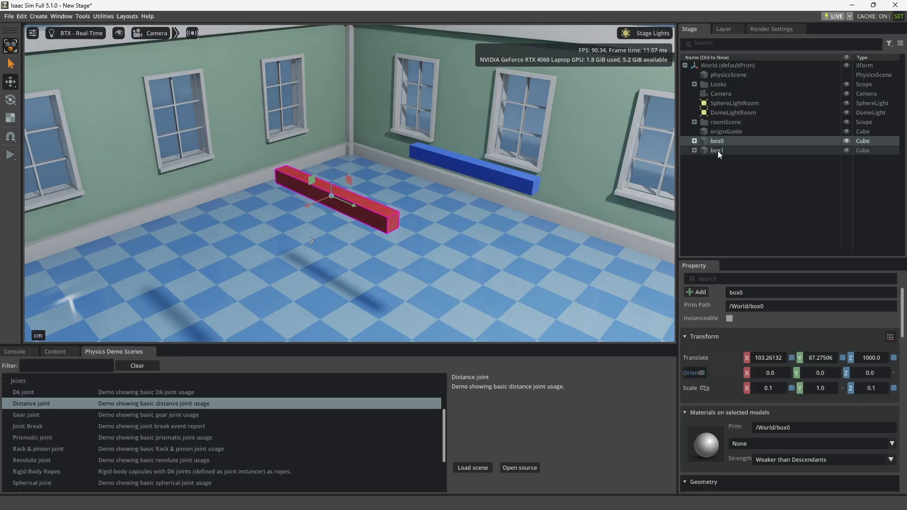
{"action": "left_click", "coordinate": [717, 151], "text": "ctrl"}
{"action": "right_click", "coordinate": [716, 151]}
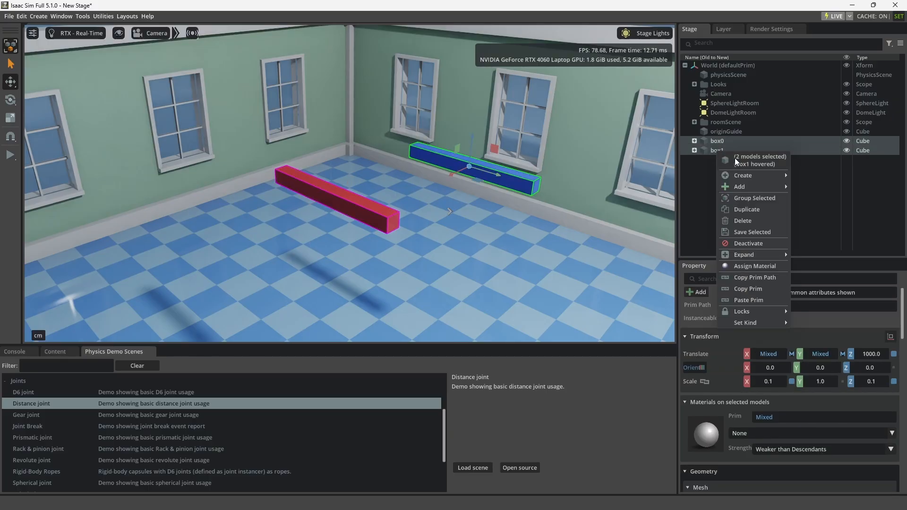
{"action": "mouse_move", "coordinate": [753, 176]}
{"action": "mouse_move", "coordinate": [834, 270]}
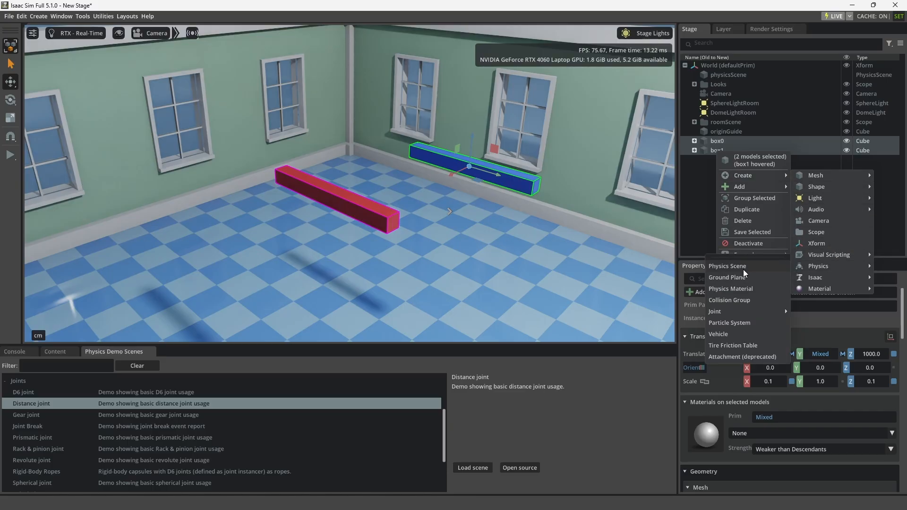
{"action": "mouse_move", "coordinate": [747, 314]}
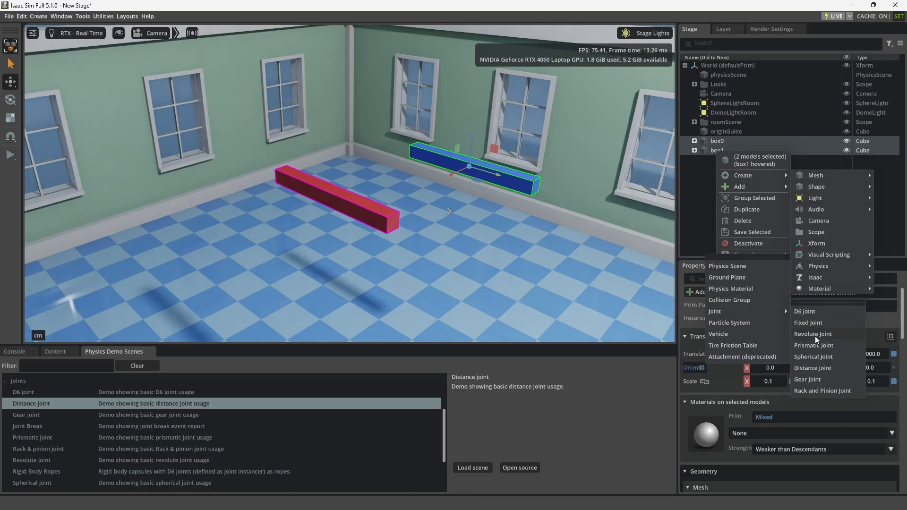
{"action": "left_click", "coordinate": [814, 368]}
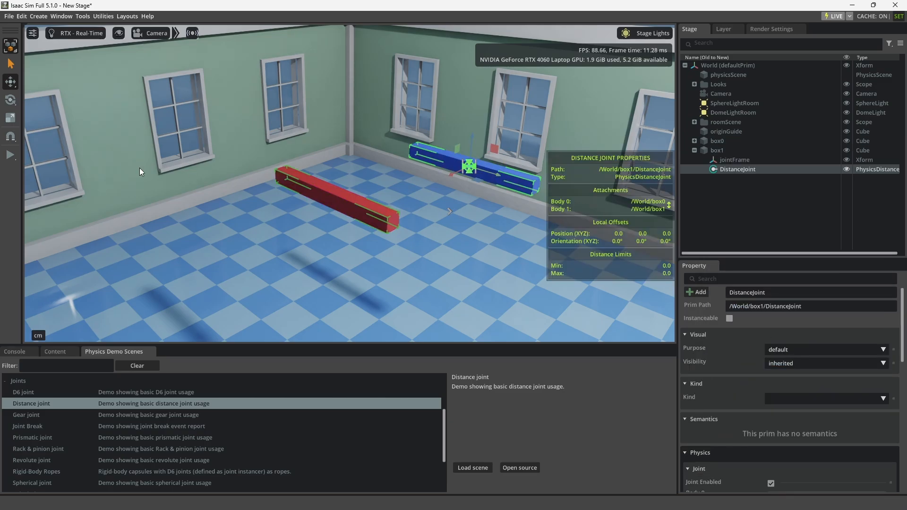
Run the simulation and nudge box0 to about X 103.2 to test the new distance joint, leaving nothing selected.
{"action": "left_click", "coordinate": [11, 154]}
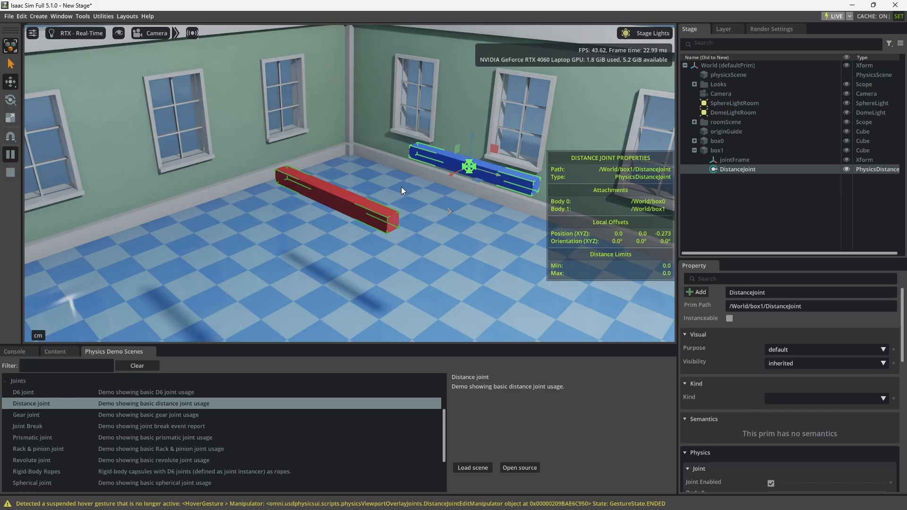
{"action": "left_click", "coordinate": [355, 199]}
{"action": "mouse_move", "coordinate": [319, 197]}
{"action": "left_mouse_down"}
{"action": "mouse_move", "coordinate": [274, 217]}
{"action": "mouse_move", "coordinate": [321, 198]}
{"action": "left_mouse_up"}
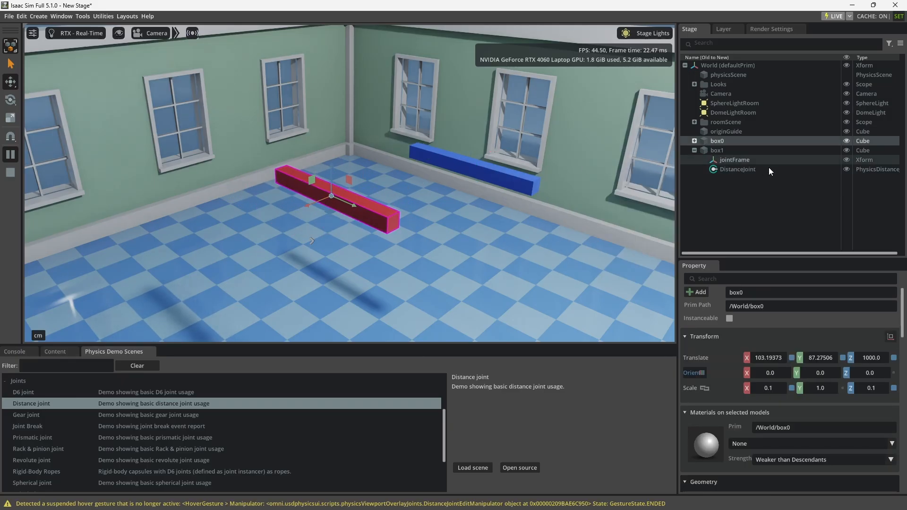
{"action": "left_click", "coordinate": [746, 203]}
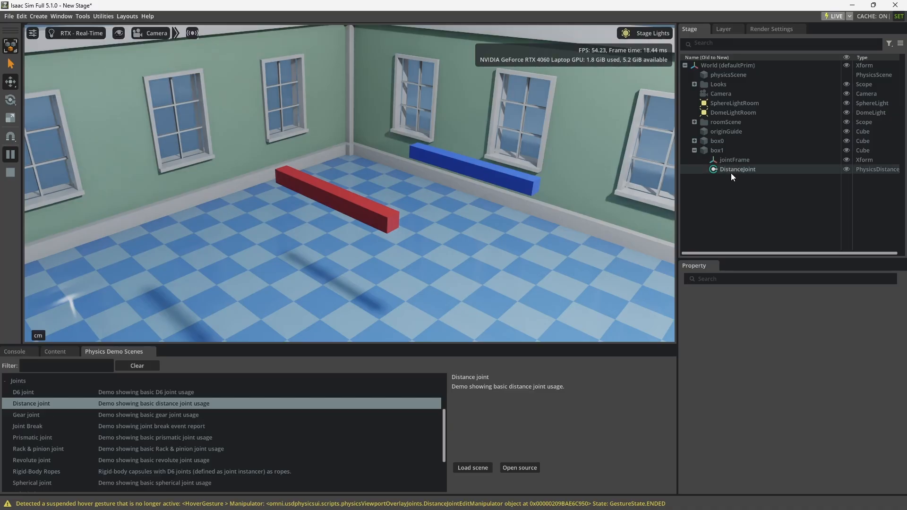
Inspect the properties of box1's jointFrame and DistanceJoint.
{"action": "left_click", "coordinate": [735, 170]}
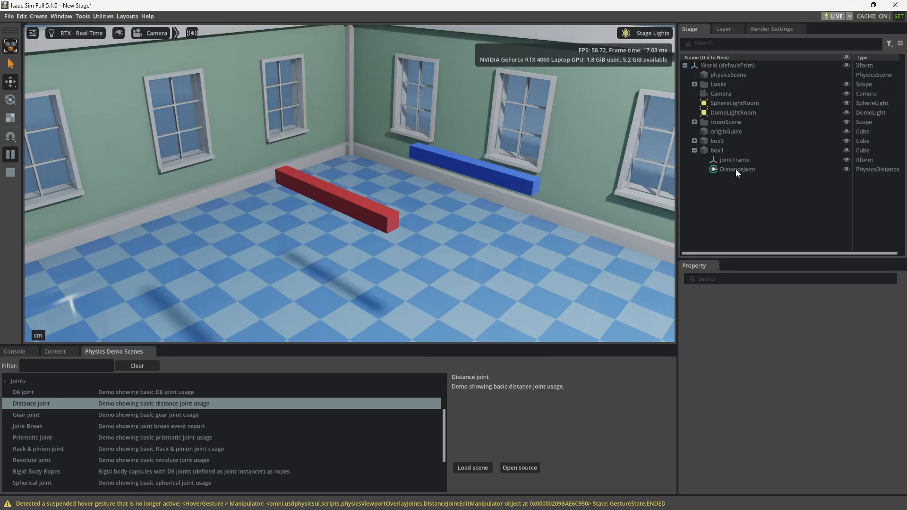
{"action": "left_click", "coordinate": [734, 159]}
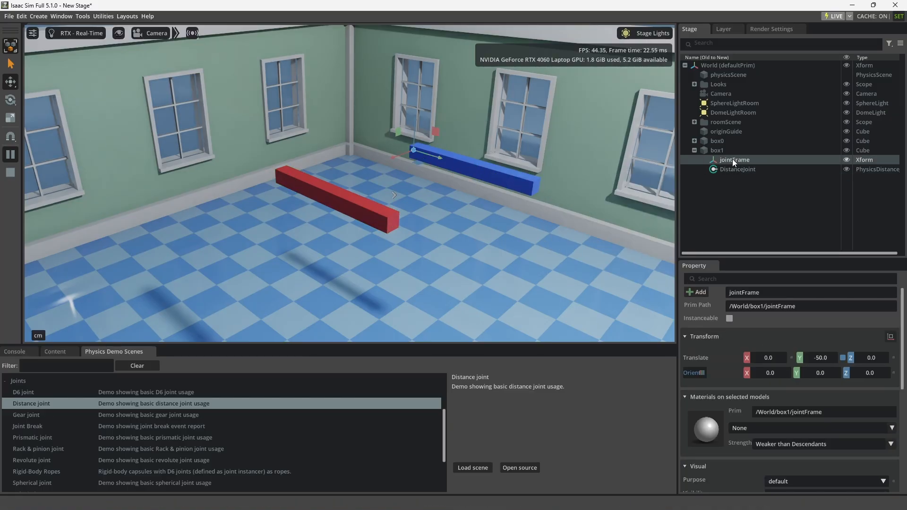
{"action": "left_click", "coordinate": [735, 169]}
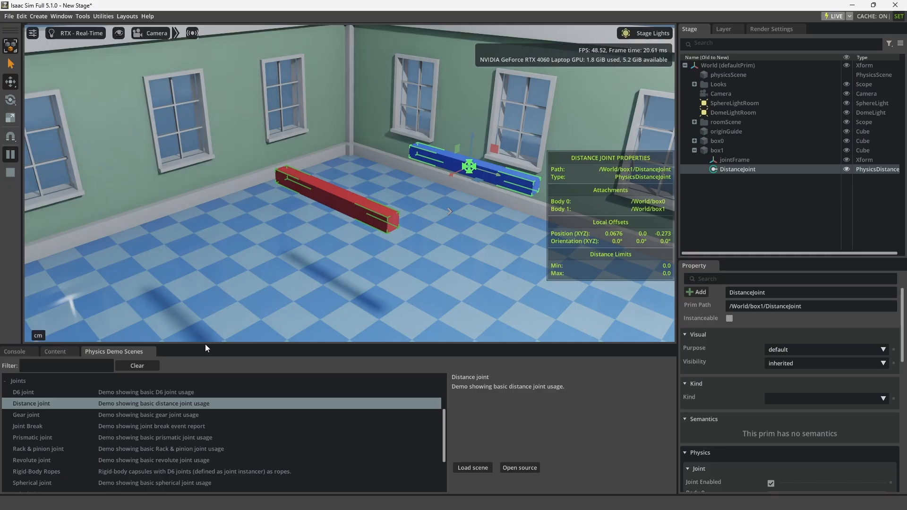
Reload the Distance joint demo scene and expand box0 and box1 in the stage tree.
{"action": "double_click", "coordinate": [77, 404]}
{"action": "left_click", "coordinate": [449, 272]}
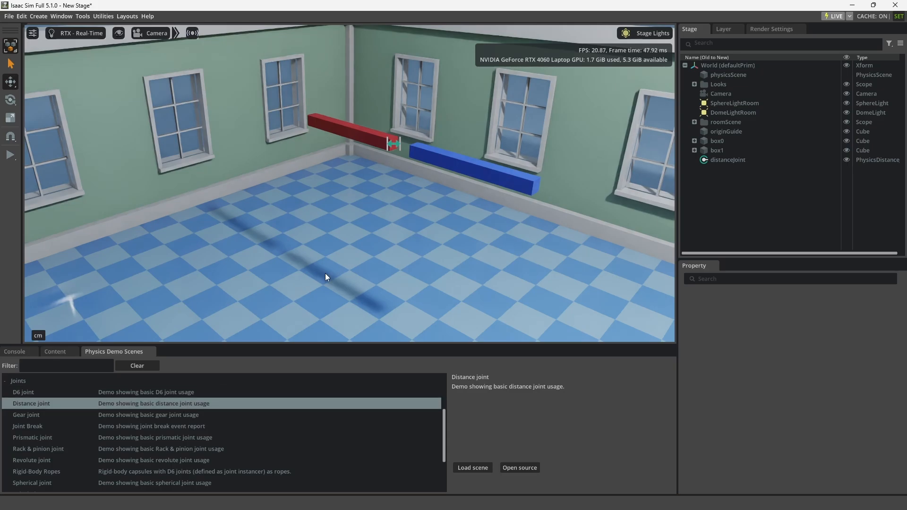
{"action": "left_click", "coordinate": [694, 151]}
{"action": "left_click", "coordinate": [694, 141]}
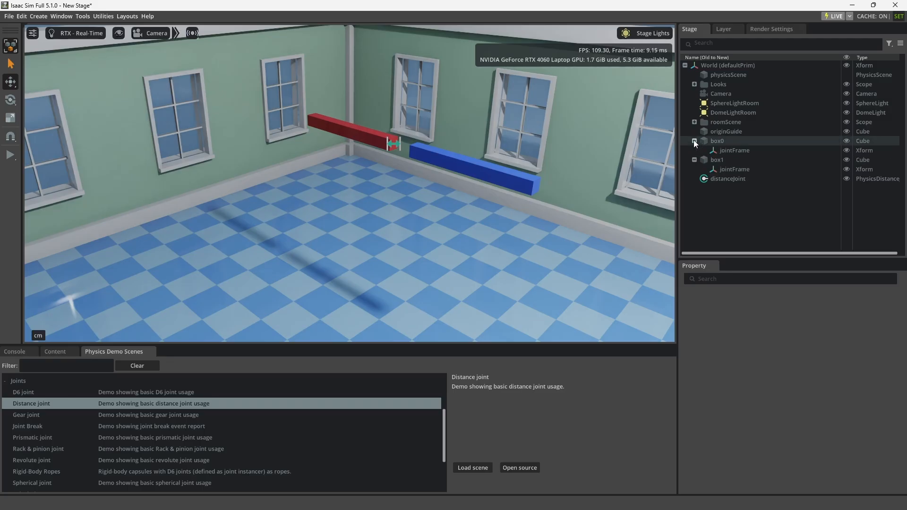
Examine the jointFrame placements on box0 and box1 and the attachments and limits of distanceJoint.
{"action": "left_click", "coordinate": [728, 179]}
{"action": "left_click", "coordinate": [736, 150]}
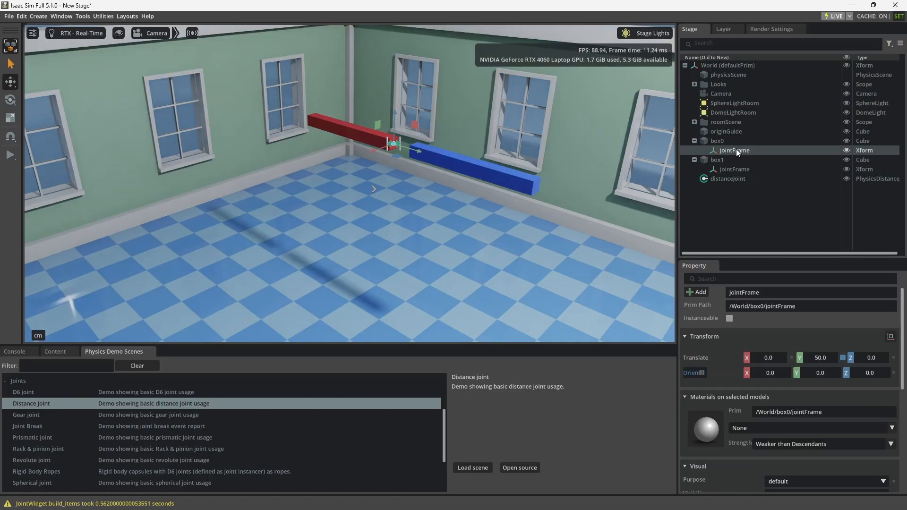
{"action": "scroll", "coordinate": [398, 144], "scroll_direction": "up", "scroll_amount": 3}
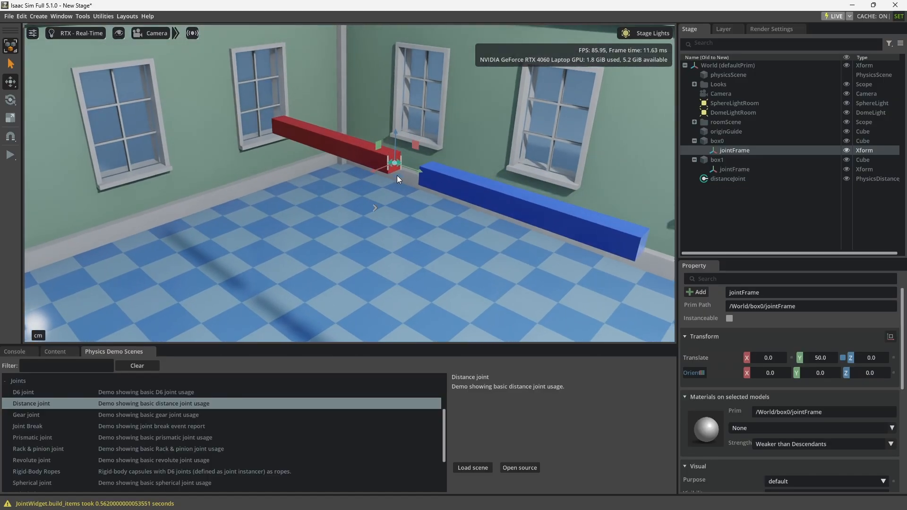
{"action": "left_click", "coordinate": [729, 169]}
{"action": "scroll", "coordinate": [406, 167], "scroll_direction": "up", "scroll_amount": 5}
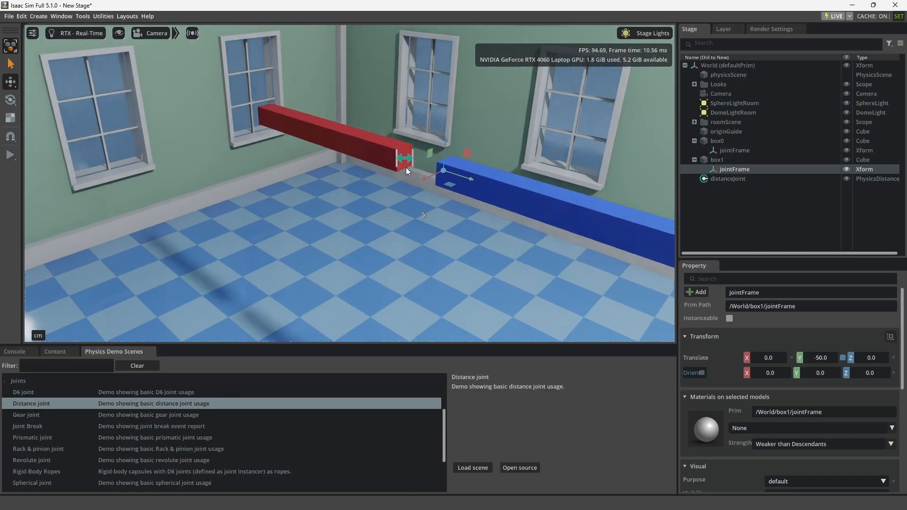
{"action": "scroll", "coordinate": [329, 198], "scroll_direction": "up", "scroll_amount": 2}
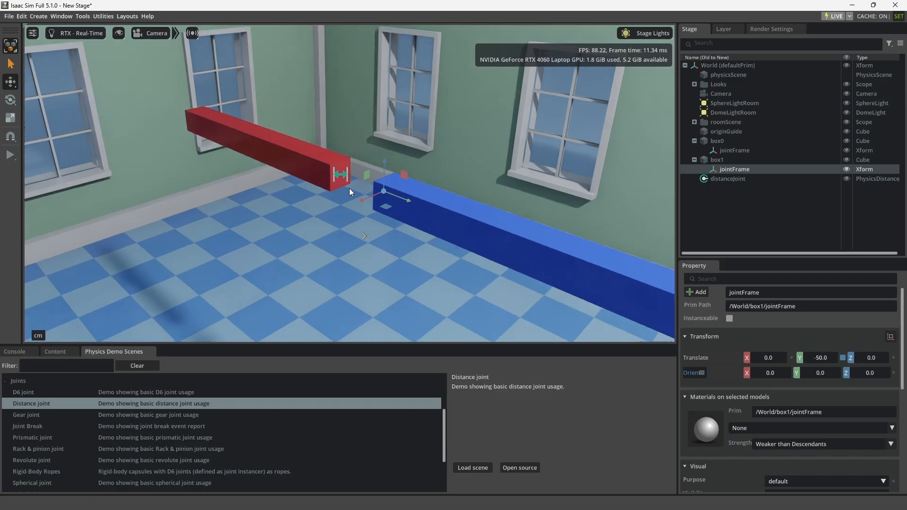
{"action": "left_click", "coordinate": [726, 180]}
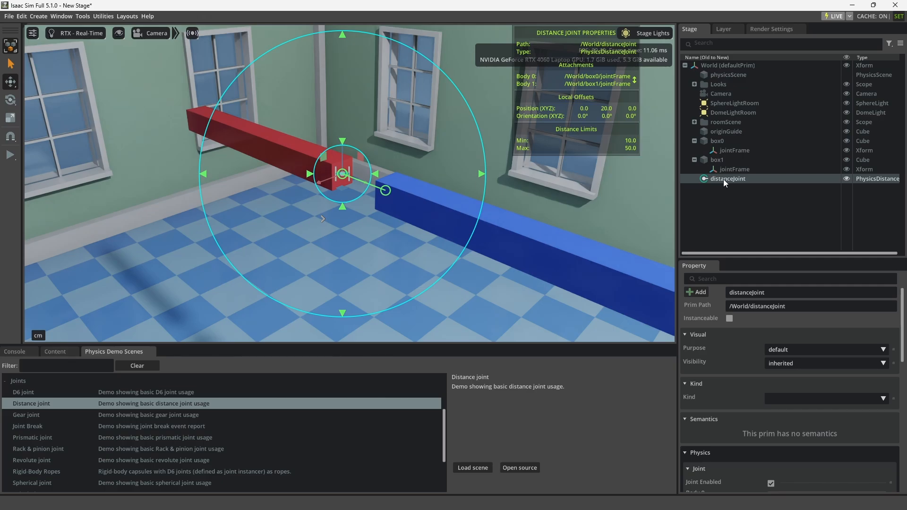
Collapse box0 and box1 in the stage tree and delete the demo's distanceJoint.
{"action": "right_click", "coordinate": [723, 178]}
{"action": "mouse_move", "coordinate": [777, 196]}
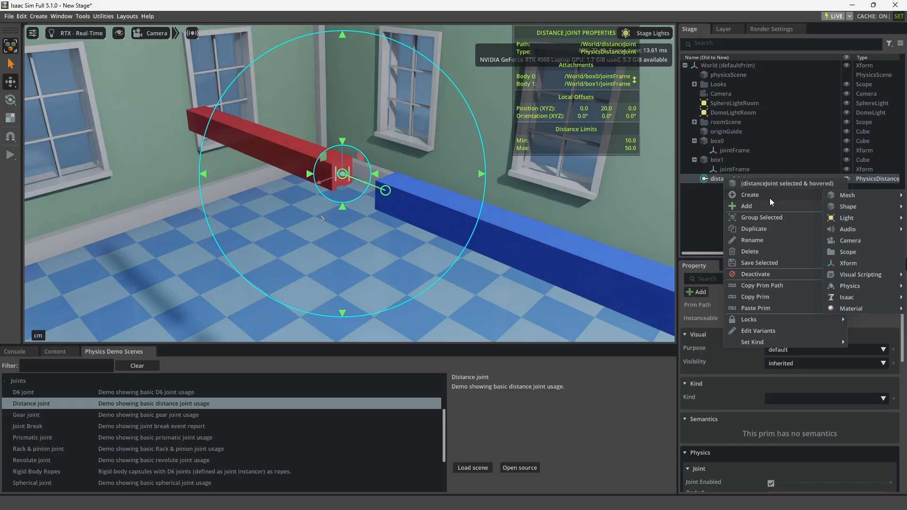
{"action": "left_click", "coordinate": [693, 142]}
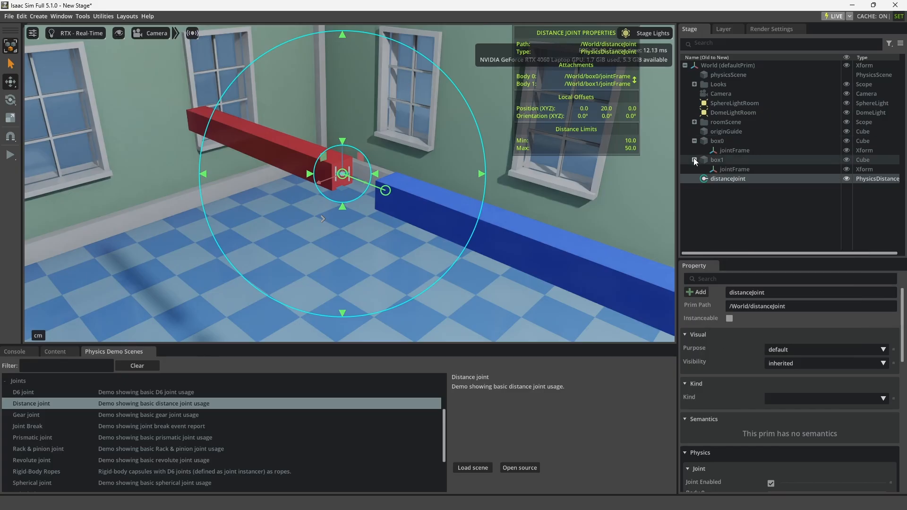
{"action": "left_click", "coordinate": [693, 159]}
{"action": "left_click", "coordinate": [693, 141]}
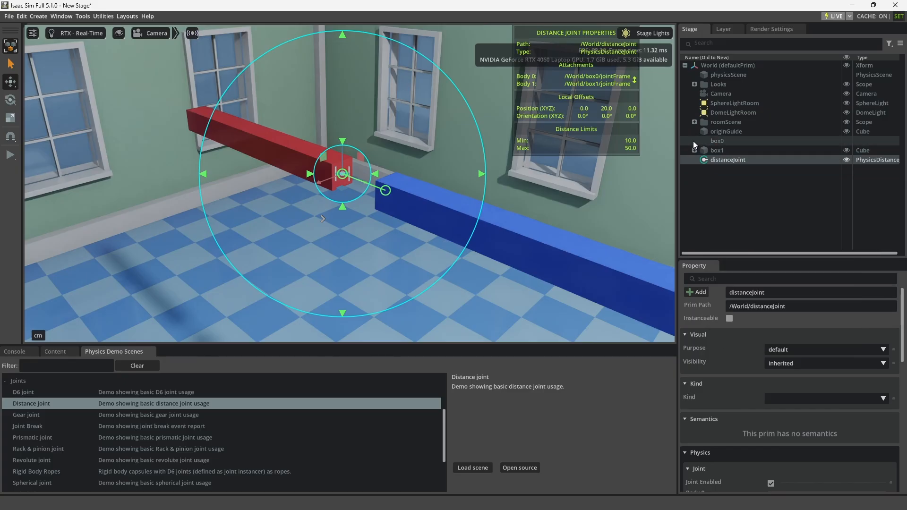
{"action": "right_click", "coordinate": [717, 160]}
{"action": "mouse_move", "coordinate": [760, 176]}
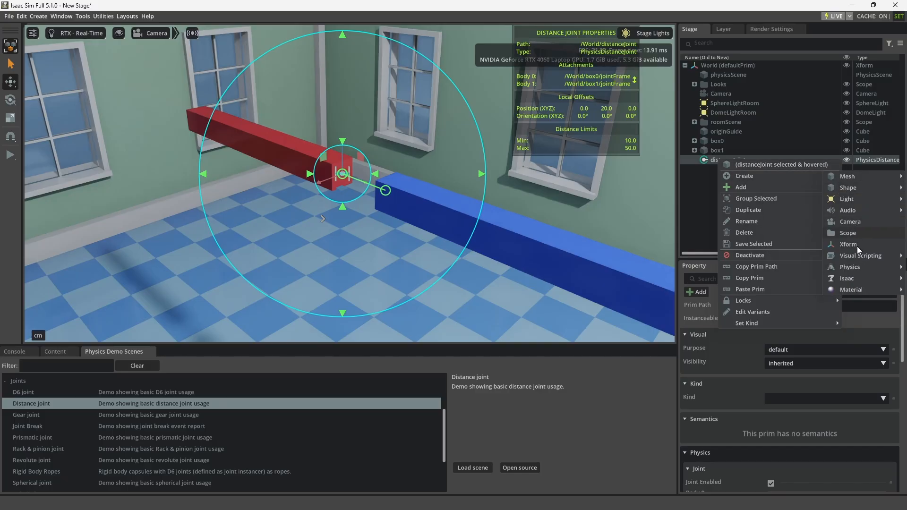
{"action": "mouse_move", "coordinate": [860, 259]}
{"action": "left_click", "coordinate": [777, 232]}
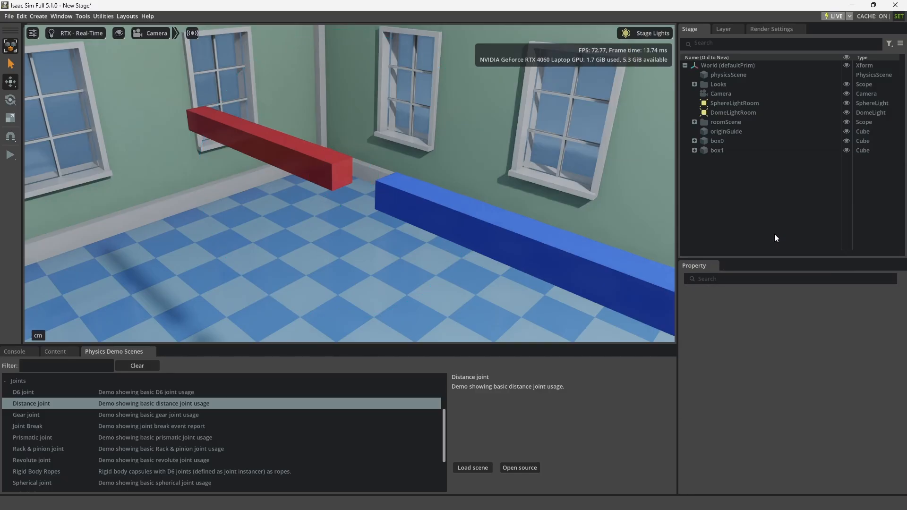
Create a distance joint directly between the box0 and box1 cubes.
{"action": "left_click", "coordinate": [705, 140]}
{"action": "left_click", "coordinate": [705, 149], "text": "ctrl"}
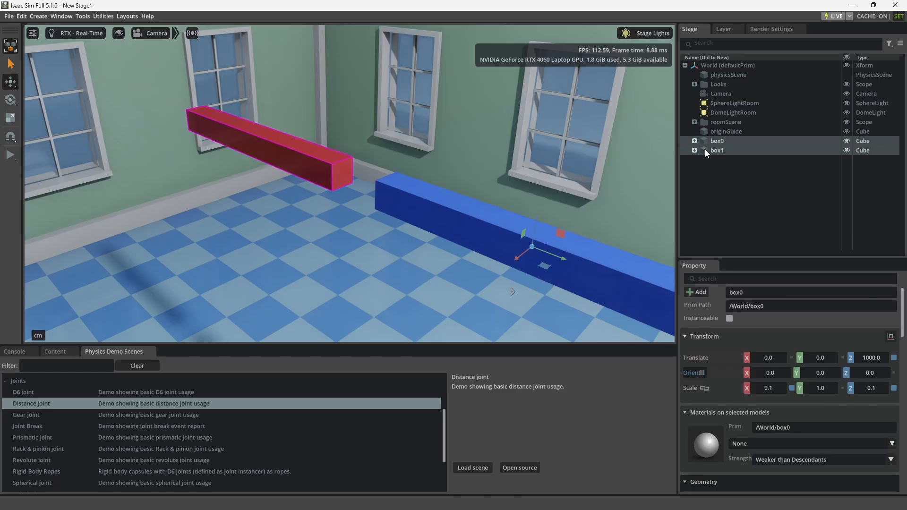
{"action": "right_click", "coordinate": [704, 149]}
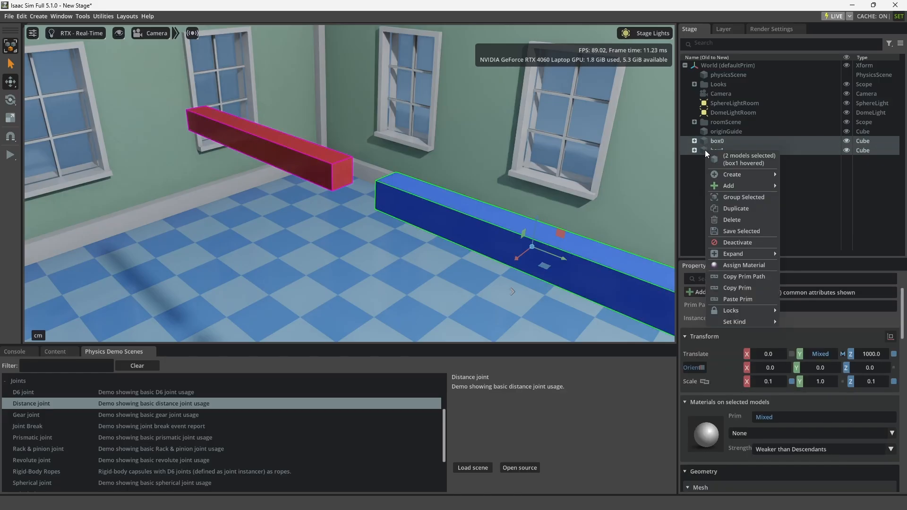
{"action": "mouse_move", "coordinate": [730, 173]}
{"action": "mouse_move", "coordinate": [830, 273]}
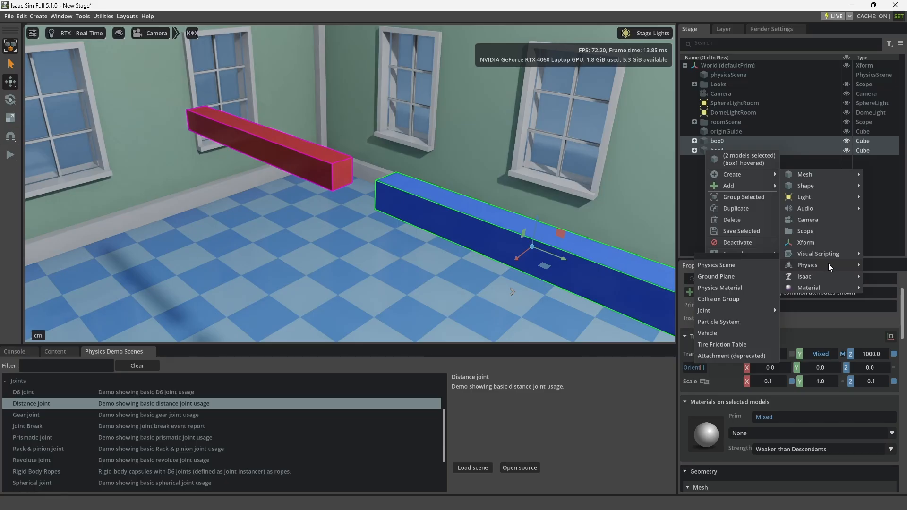
{"action": "mouse_move", "coordinate": [770, 186]}
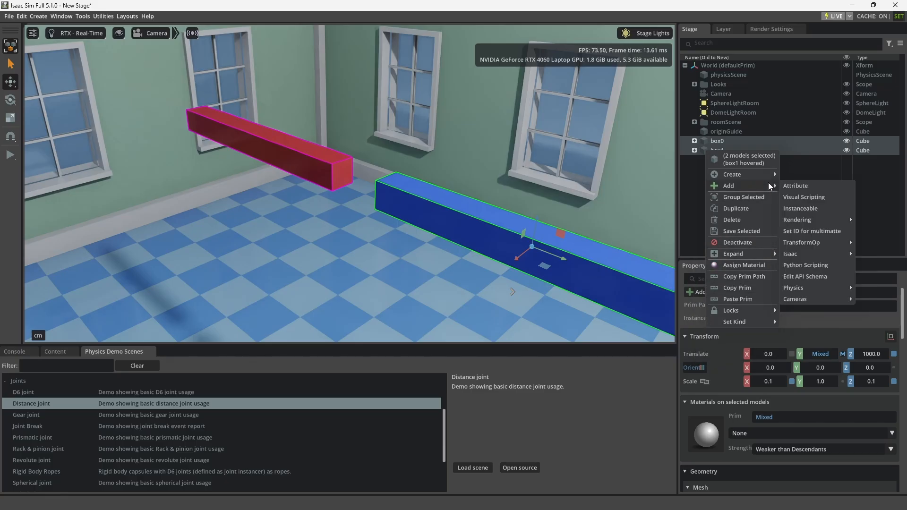
{"action": "mouse_move", "coordinate": [795, 289]}
{"action": "mouse_move", "coordinate": [799, 188]}
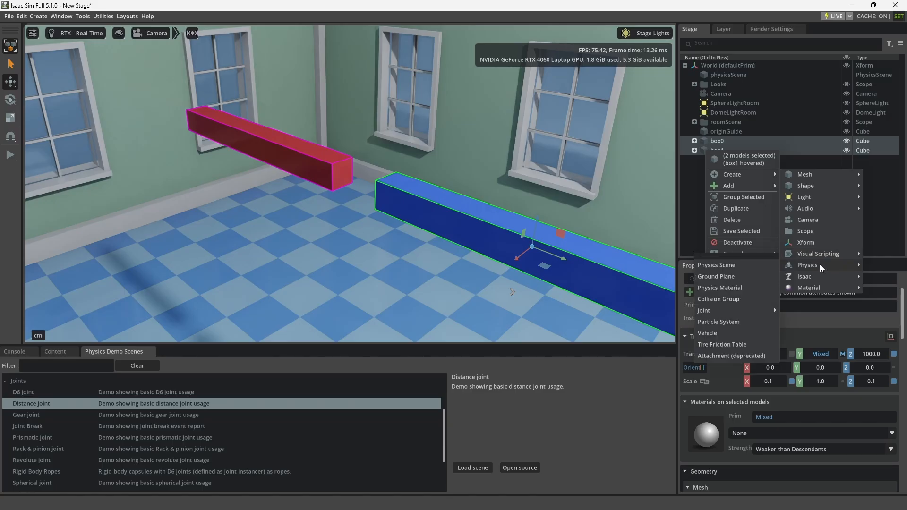
{"action": "mouse_move", "coordinate": [714, 316]}
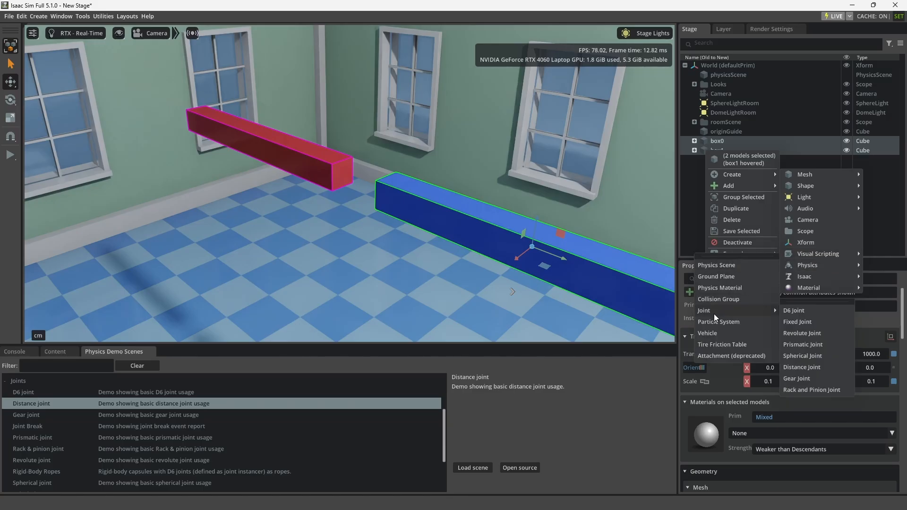
{"action": "left_click", "coordinate": [808, 368]}
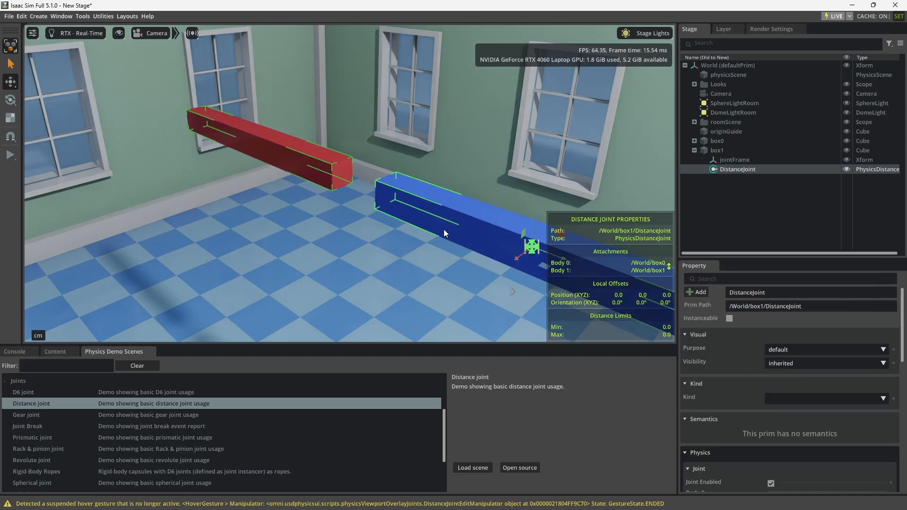
Replace the box-to-box distance joint with one between the jointFrame prims of box0 and box1.
{"action": "right_click", "coordinate": [735, 170]}
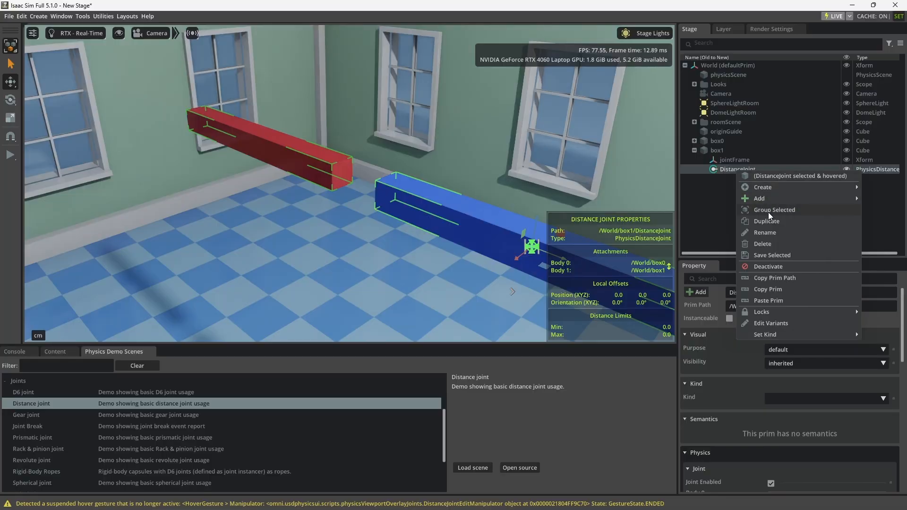
{"action": "left_click", "coordinate": [770, 243]}
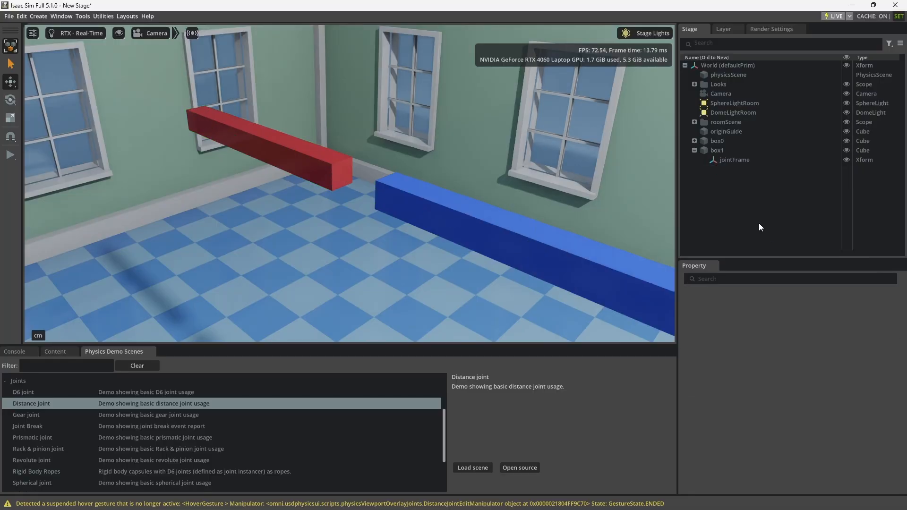
{"action": "left_click", "coordinate": [694, 141]}
{"action": "left_click", "coordinate": [724, 150]}
{"action": "left_click", "coordinate": [727, 171], "text": "ctrl"}
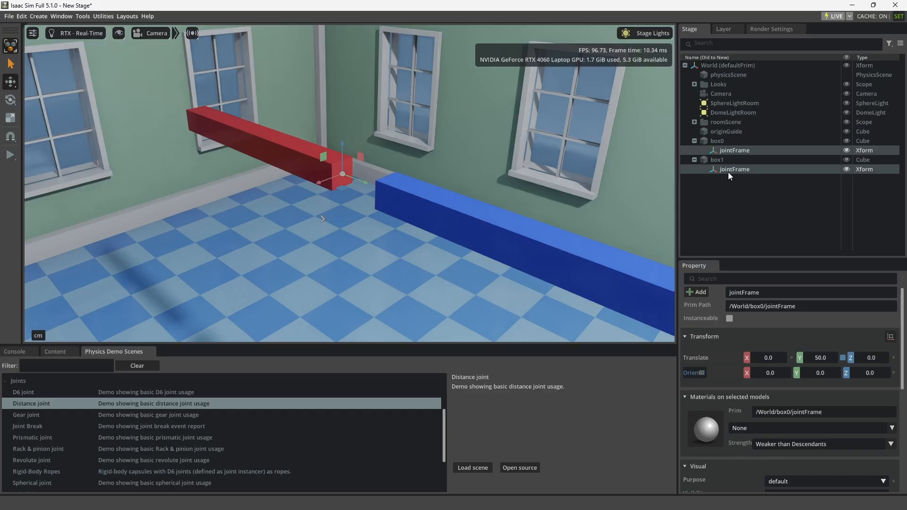
{"action": "right_click", "coordinate": [730, 169]}
{"action": "mouse_move", "coordinate": [749, 197]}
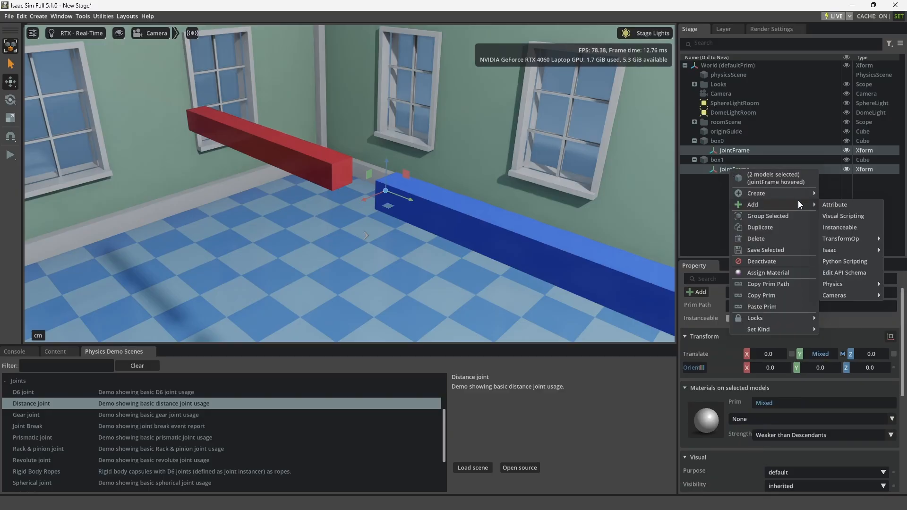
{"action": "mouse_move", "coordinate": [844, 196]}
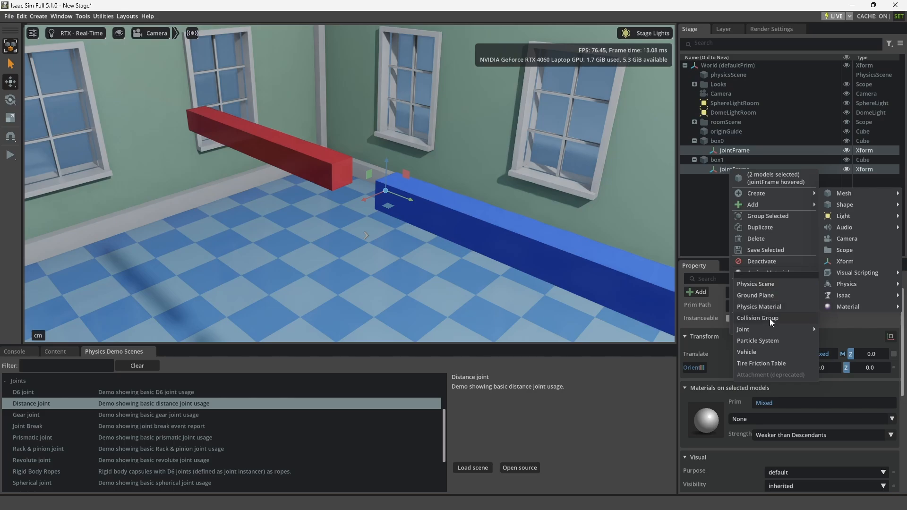
{"action": "mouse_move", "coordinate": [771, 329]}
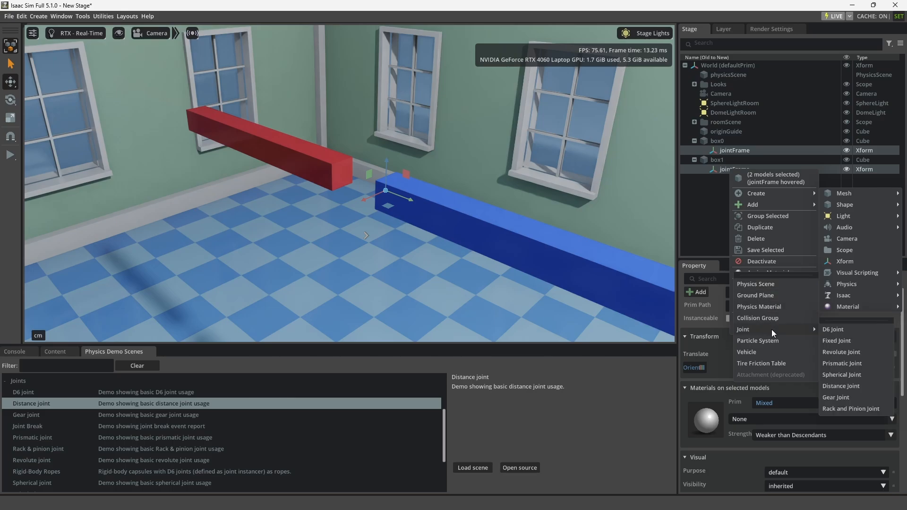
{"action": "left_click", "coordinate": [835, 386]}
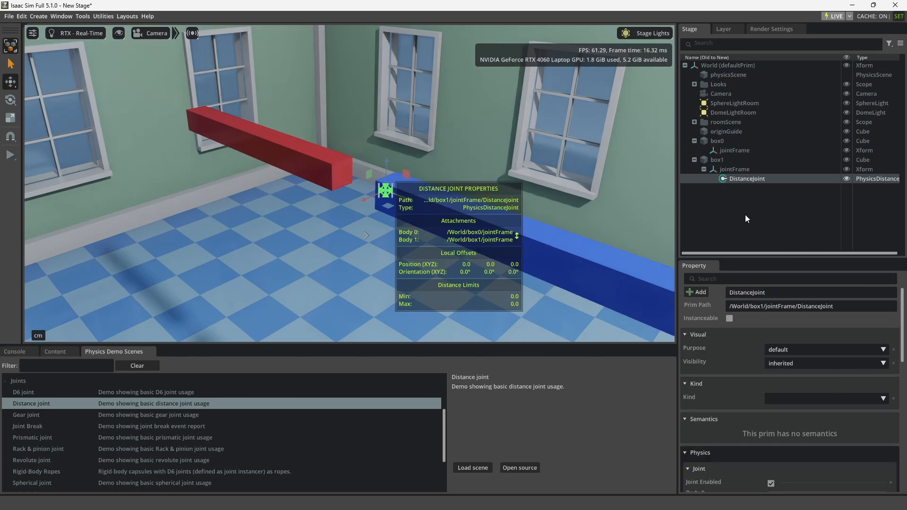
Delete the DistanceJoint under box1's jointFrame and collapse box0 and box1 in the stage tree.
{"action": "left_click", "coordinate": [733, 211]}
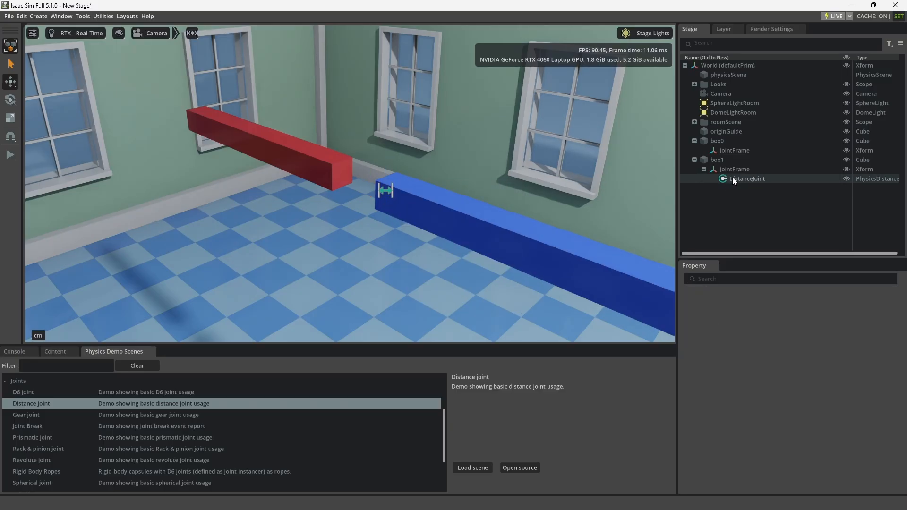
{"action": "left_click", "coordinate": [732, 179]}
{"action": "right_click", "coordinate": [735, 180]}
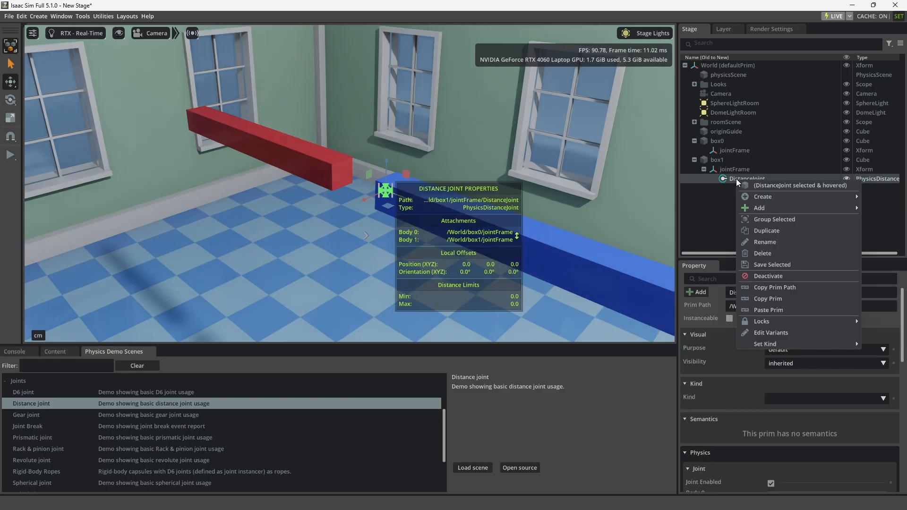
{"action": "left_click", "coordinate": [764, 255]}
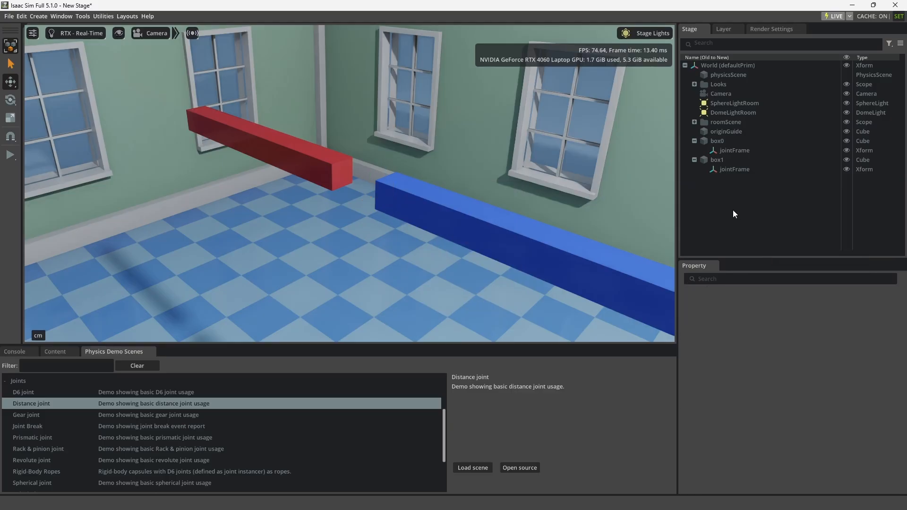
{"action": "left_click", "coordinate": [694, 142]}
{"action": "left_click", "coordinate": [695, 144]}
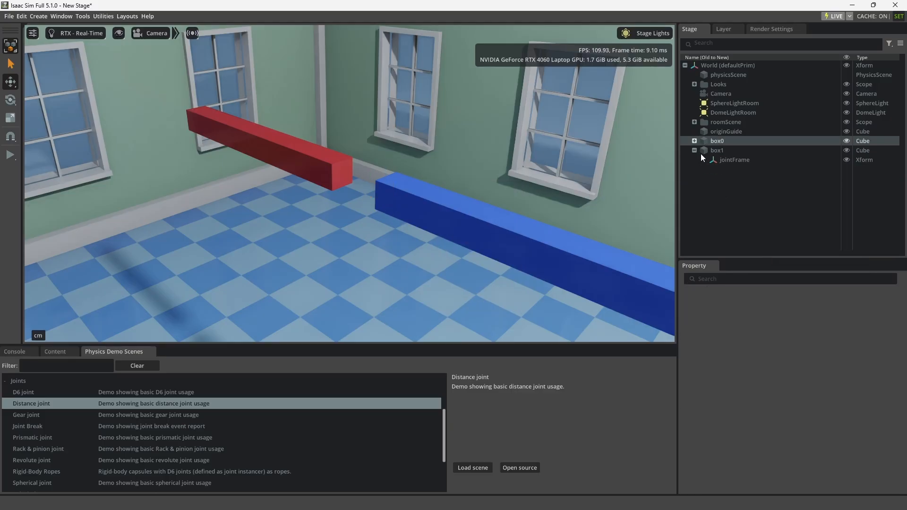
{"action": "left_click", "coordinate": [695, 151]}
{"action": "left_click", "coordinate": [703, 178]}
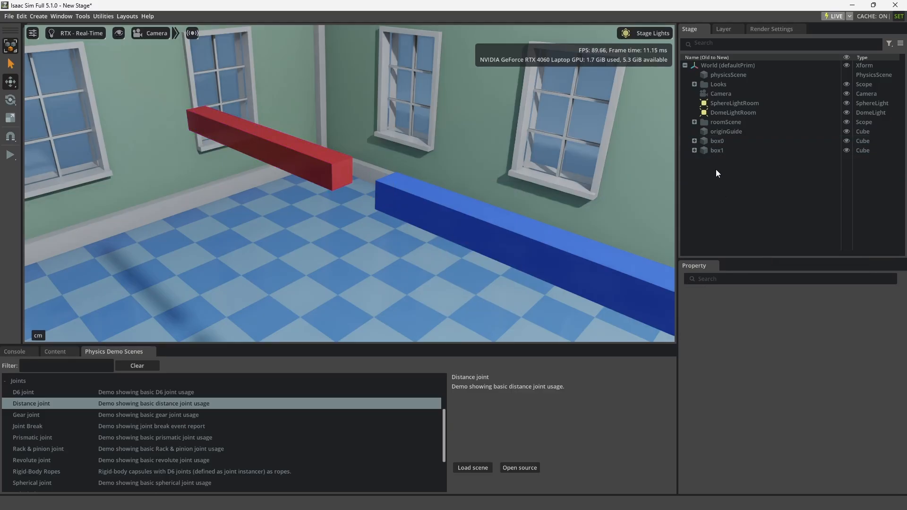
{"action": "right_click", "coordinate": [715, 169]}
{"action": "mouse_move", "coordinate": [834, 276]}
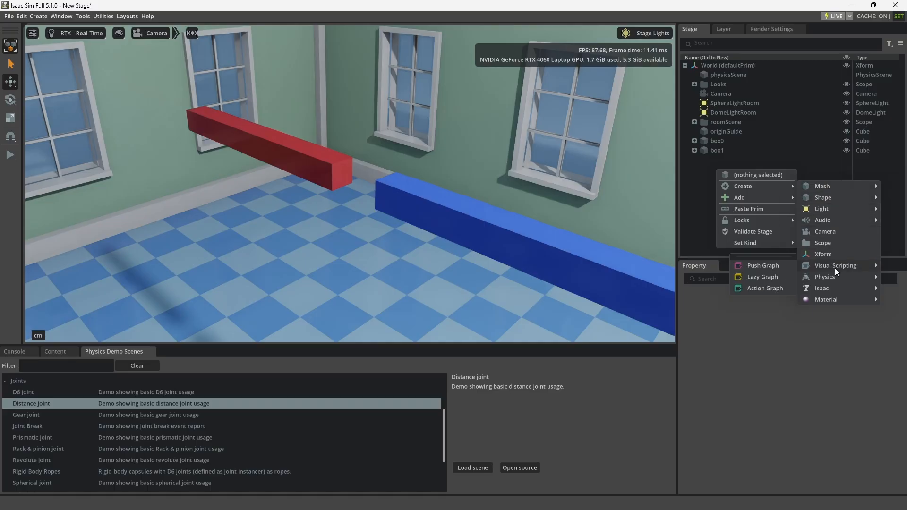
{"action": "mouse_move", "coordinate": [763, 324]}
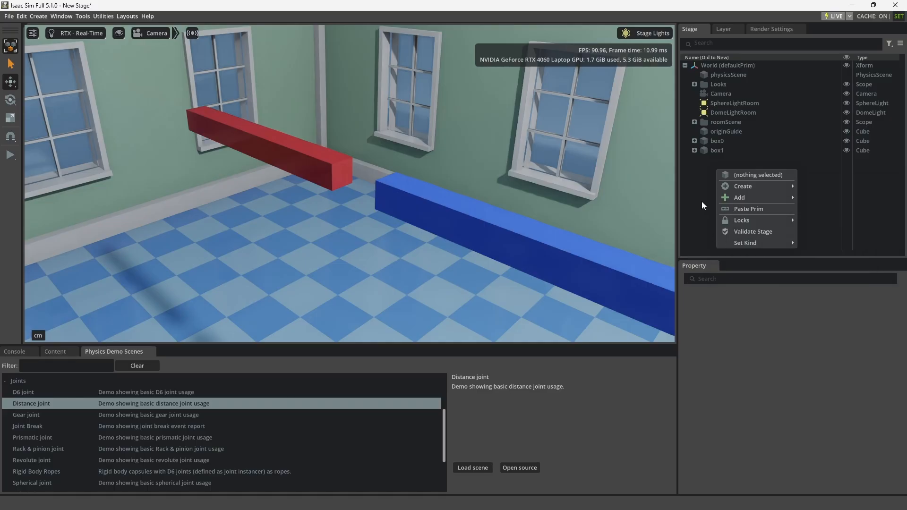
{"action": "left_click", "coordinate": [711, 151]}
{"action": "right_click", "coordinate": [710, 151]}
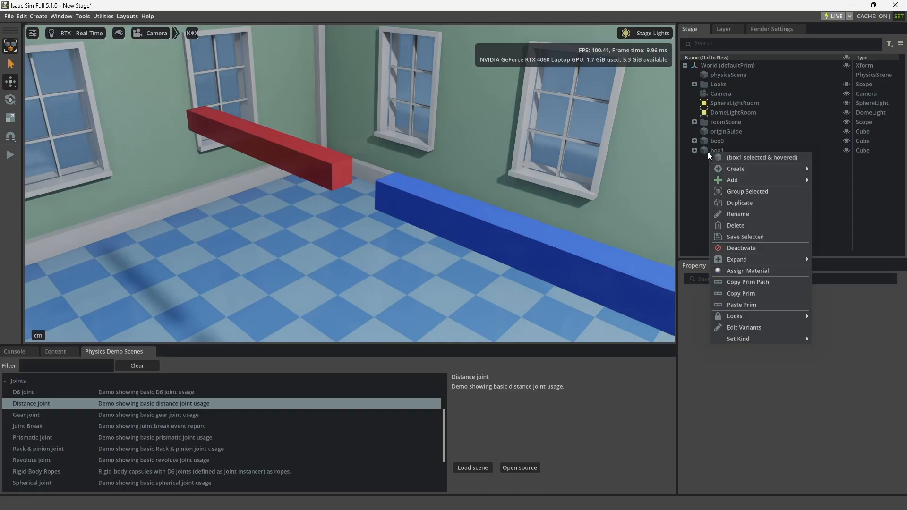
{"action": "mouse_move", "coordinate": [740, 169]}
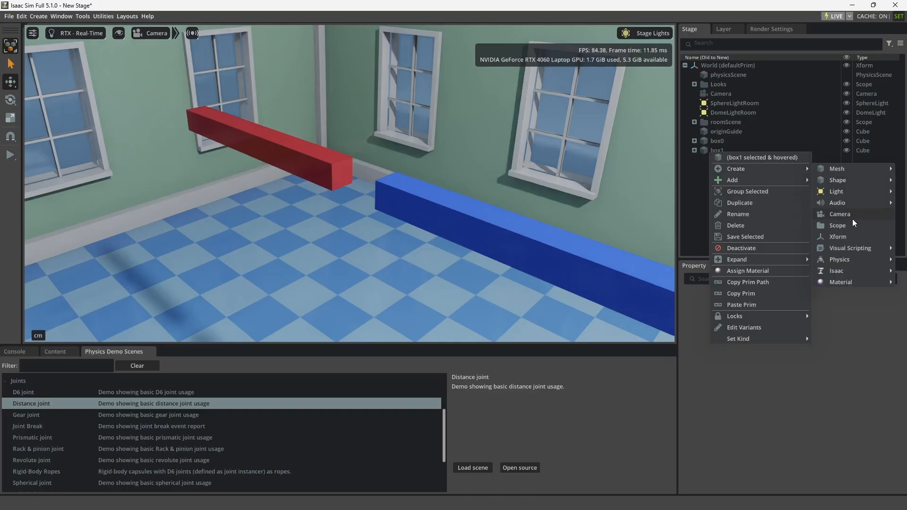
{"action": "mouse_move", "coordinate": [848, 259]}
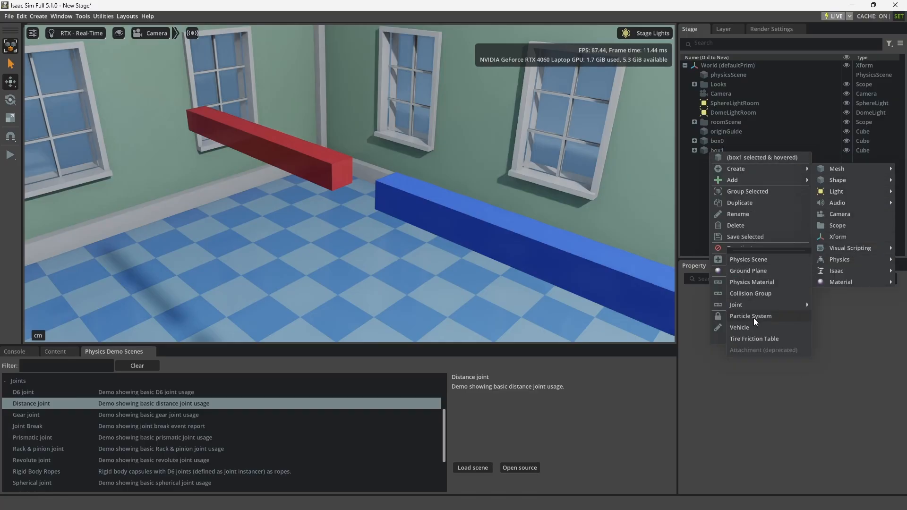
{"action": "mouse_move", "coordinate": [755, 302]}
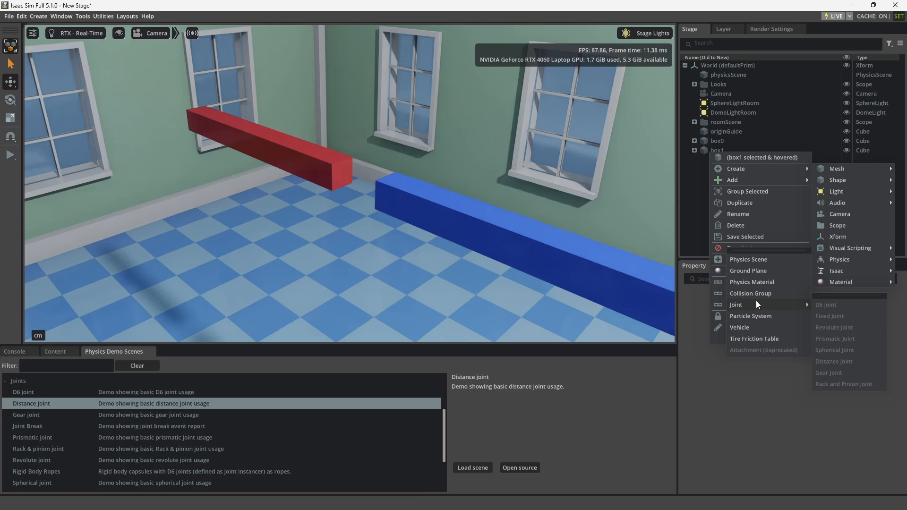
{"action": "left_click", "coordinate": [696, 219]}
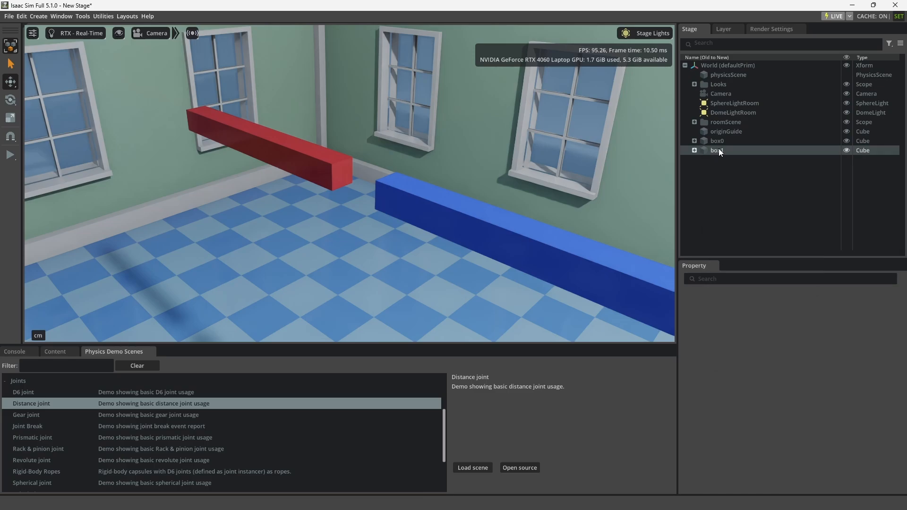
Create a distance joint with only box1 selected, move it directly under World, and collapse box1 in the stage tree.
{"action": "left_click", "coordinate": [718, 149]}
{"action": "right_click", "coordinate": [719, 148]}
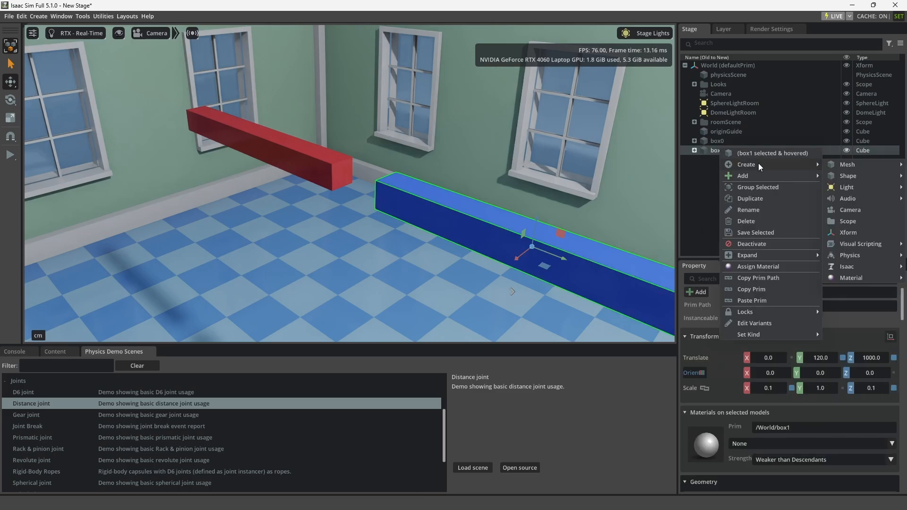
{"action": "mouse_move", "coordinate": [855, 256]}
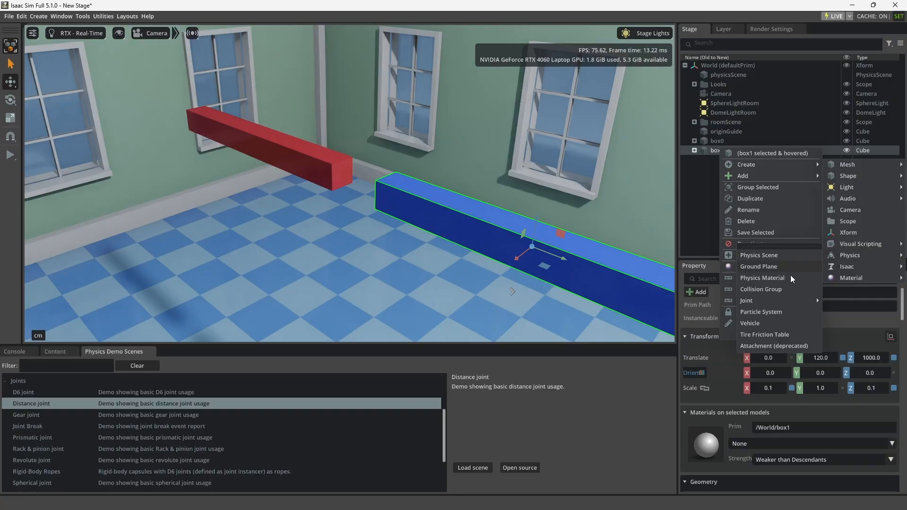
{"action": "mouse_move", "coordinate": [786, 301]}
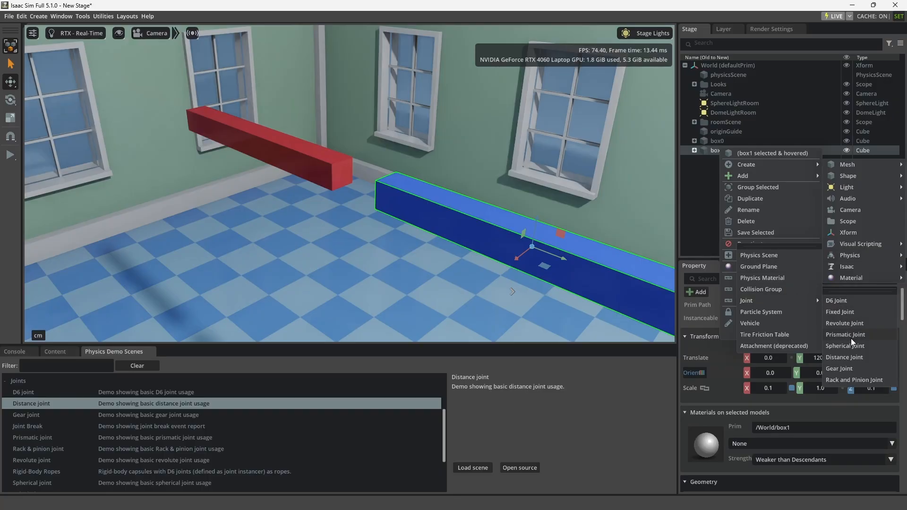
{"action": "left_click", "coordinate": [852, 358]}
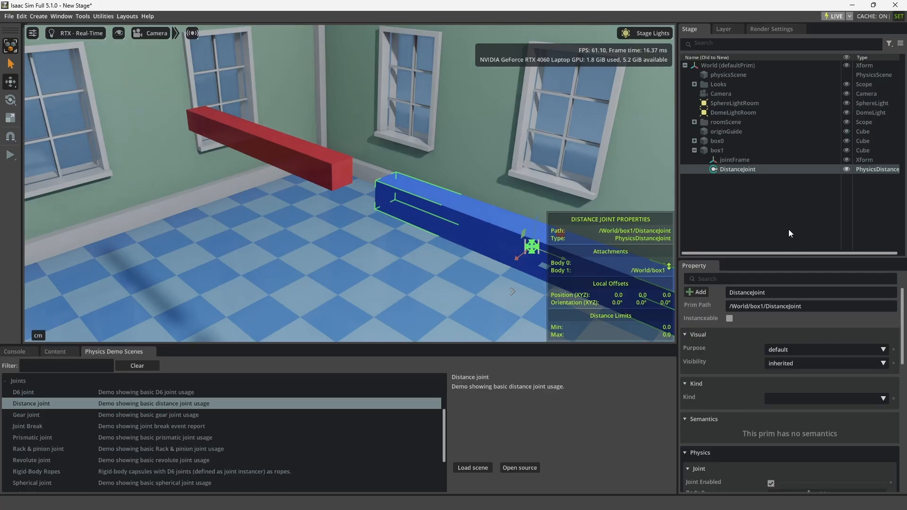
{"action": "left_click_drag", "start_coordinate": [735, 168], "coordinate": [706, 226]}
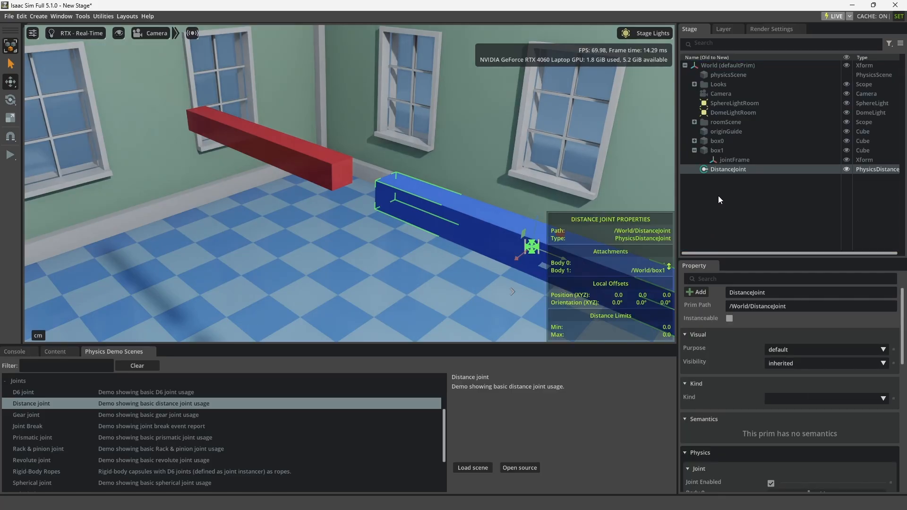
{"action": "left_click", "coordinate": [693, 150]}
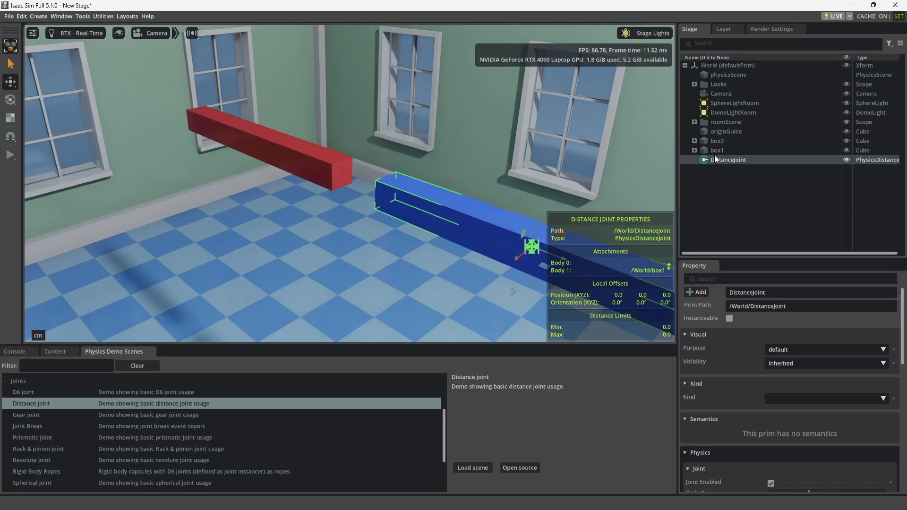
{"action": "scroll", "coordinate": [751, 377], "scroll_direction": "down", "scroll_amount": 5}
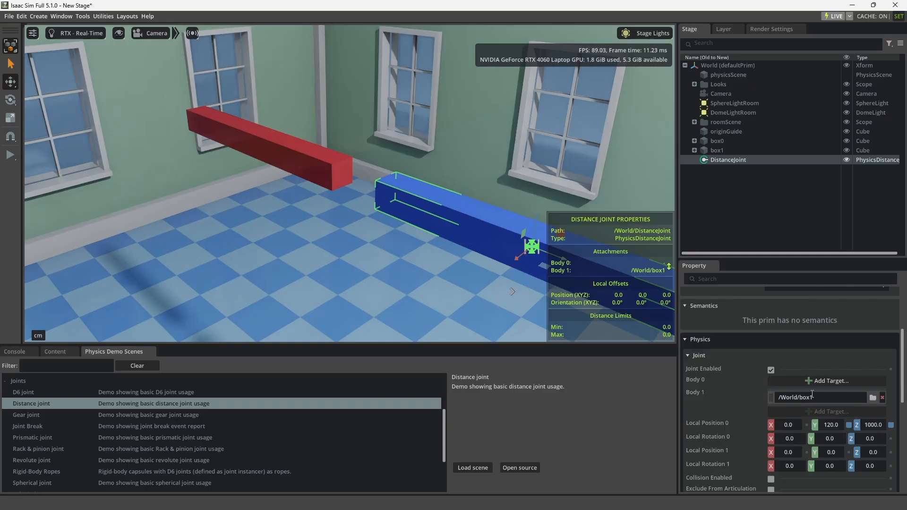
{"action": "left_click", "coordinate": [815, 381]}
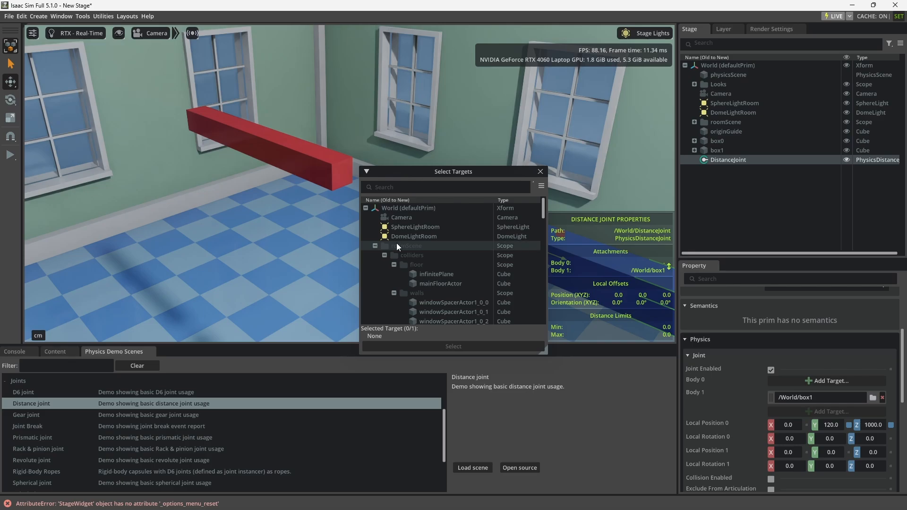
{"action": "scroll", "coordinate": [401, 246], "scroll_direction": "down", "scroll_amount": 10}
{"action": "scroll", "coordinate": [419, 267], "scroll_direction": "down", "scroll_amount": 5}
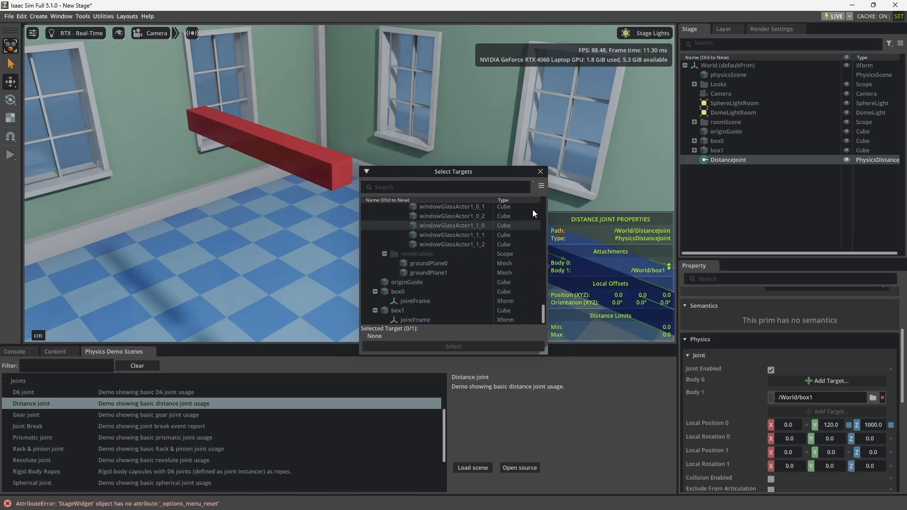
{"action": "left_click", "coordinate": [541, 171]}
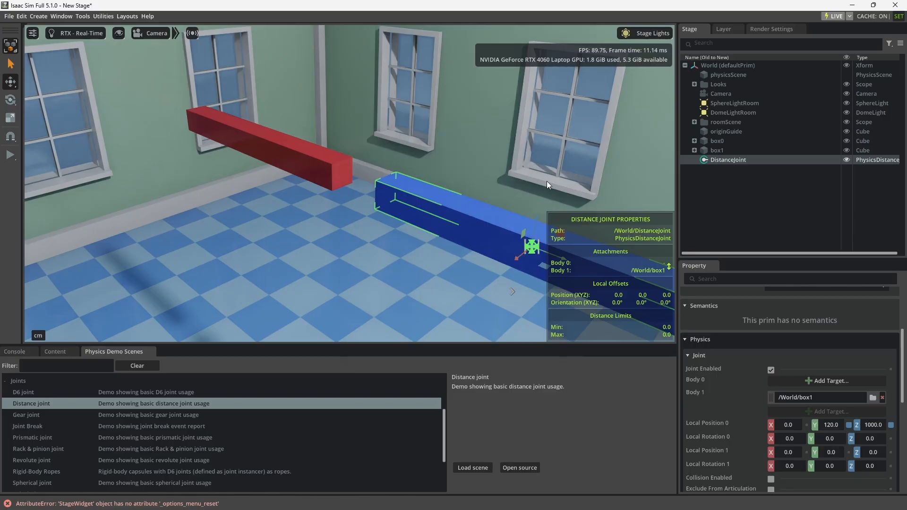
Reload the Distance joint demo without saving the stage and inspect the body targets of its distanceJoint.
{"action": "double_click", "coordinate": [145, 403]}
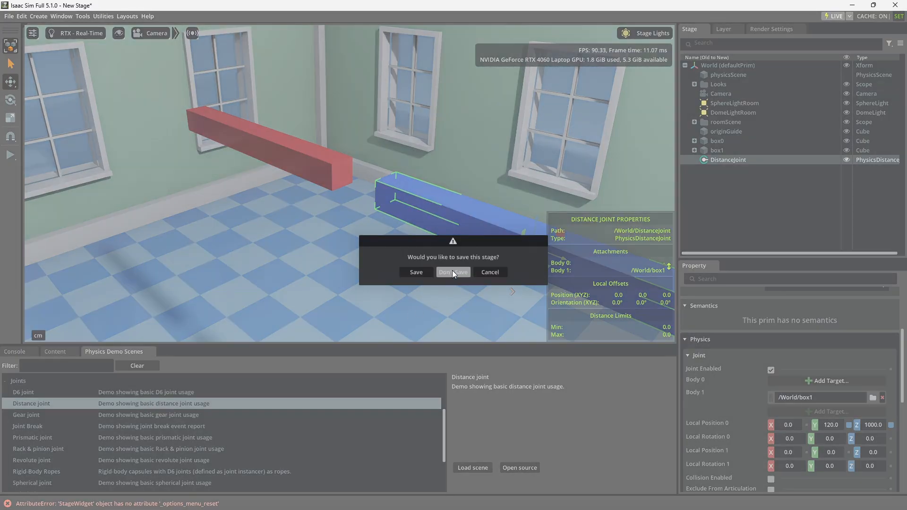
{"action": "left_click", "coordinate": [452, 272]}
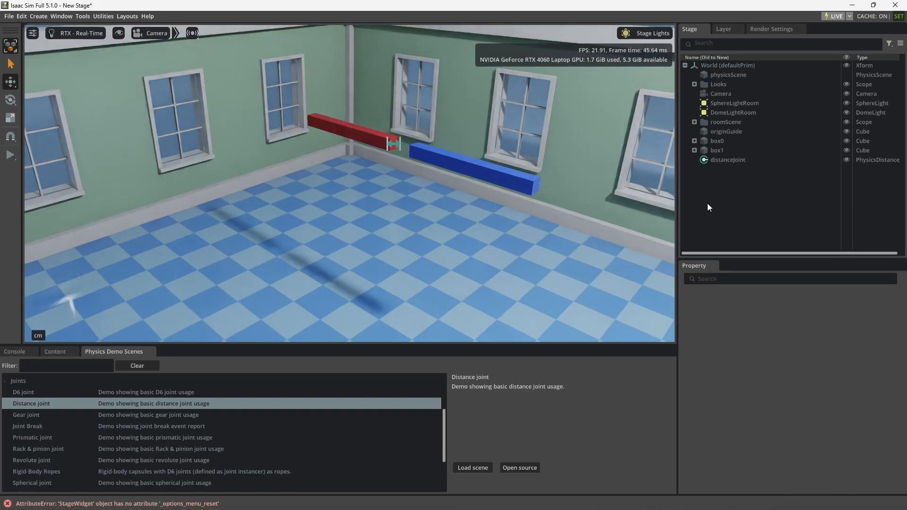
{"action": "left_click", "coordinate": [725, 161]}
{"action": "scroll", "coordinate": [740, 409], "scroll_direction": "down", "scroll_amount": 3}
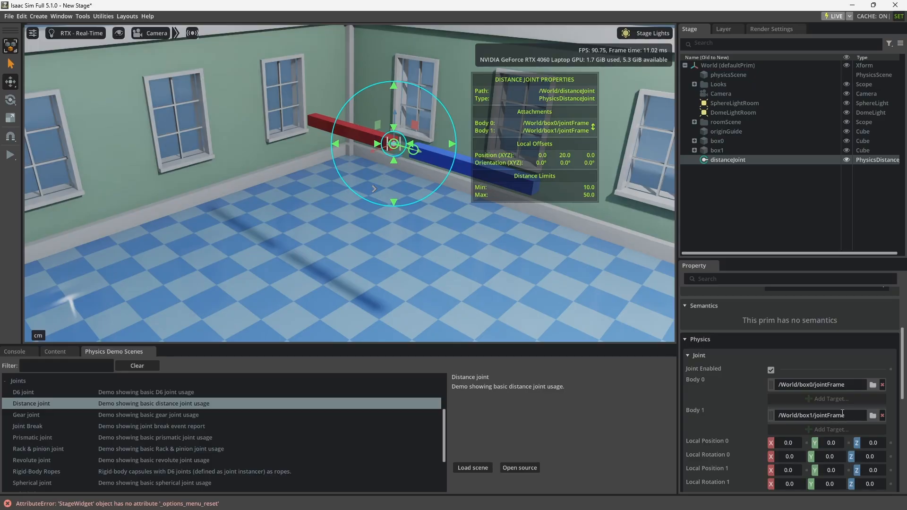
{"action": "left_click", "coordinate": [727, 221]}
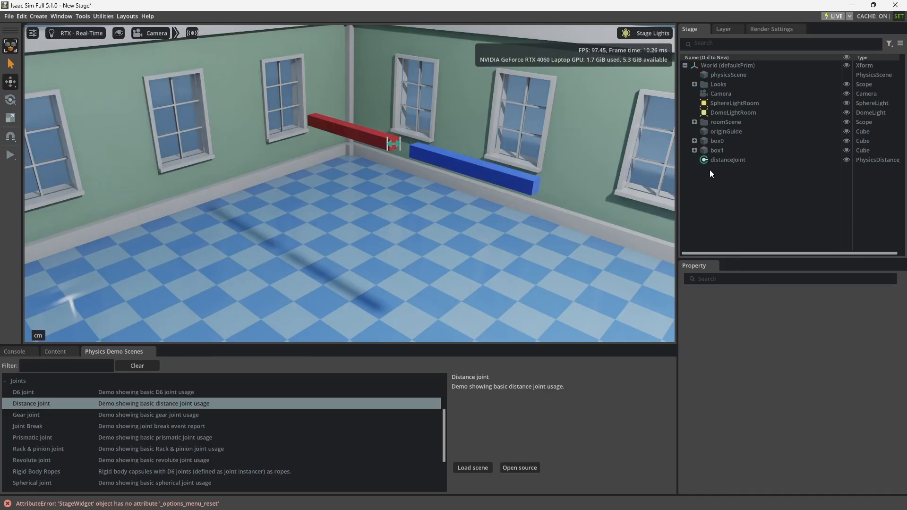
Delete distanceJoint from the reloaded demo stage and leave nothing selected.
{"action": "right_click", "coordinate": [718, 159]}
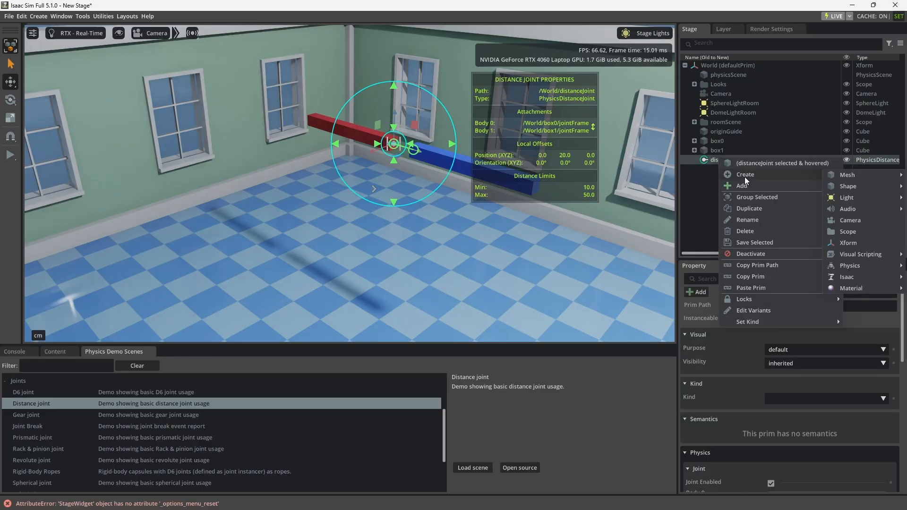
{"action": "left_click", "coordinate": [753, 231]}
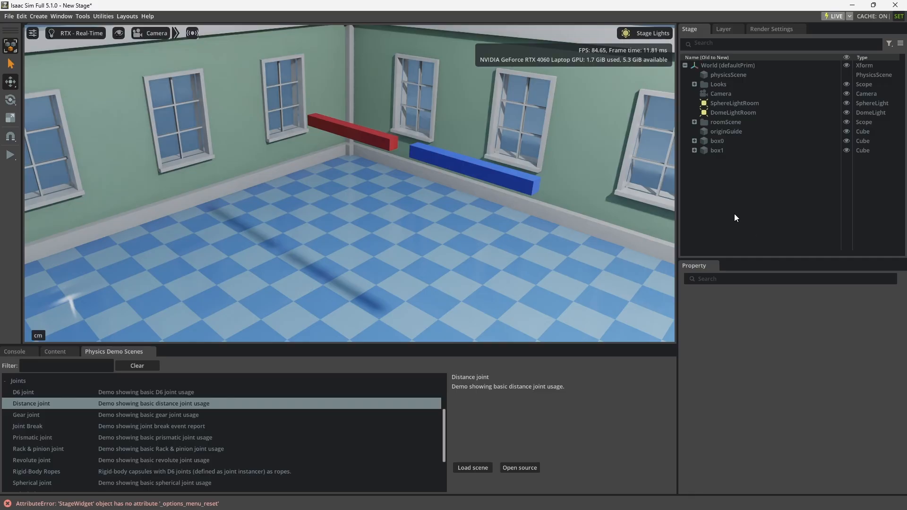
{"action": "left_click", "coordinate": [713, 141]}
{"action": "left_click", "coordinate": [711, 167]}
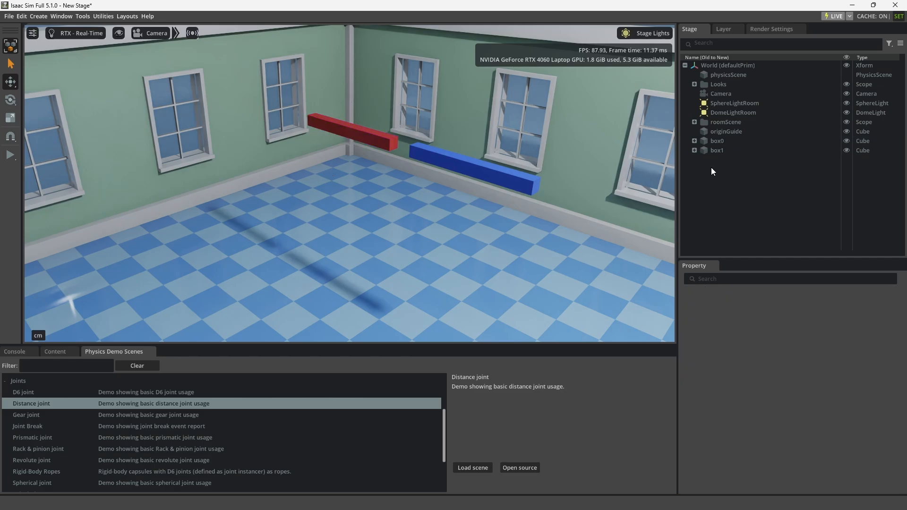
{"action": "right_click", "coordinate": [711, 169]}
{"action": "mouse_move", "coordinate": [793, 187]}
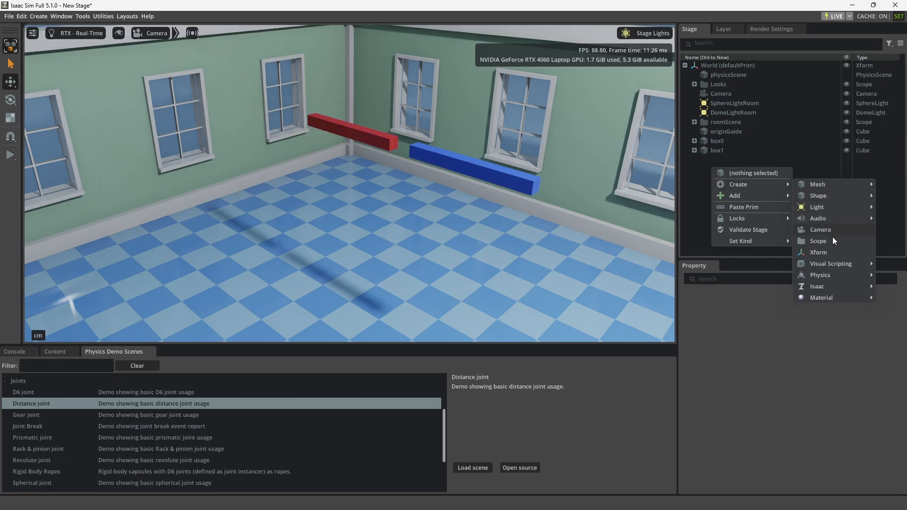
{"action": "mouse_move", "coordinate": [828, 275]}
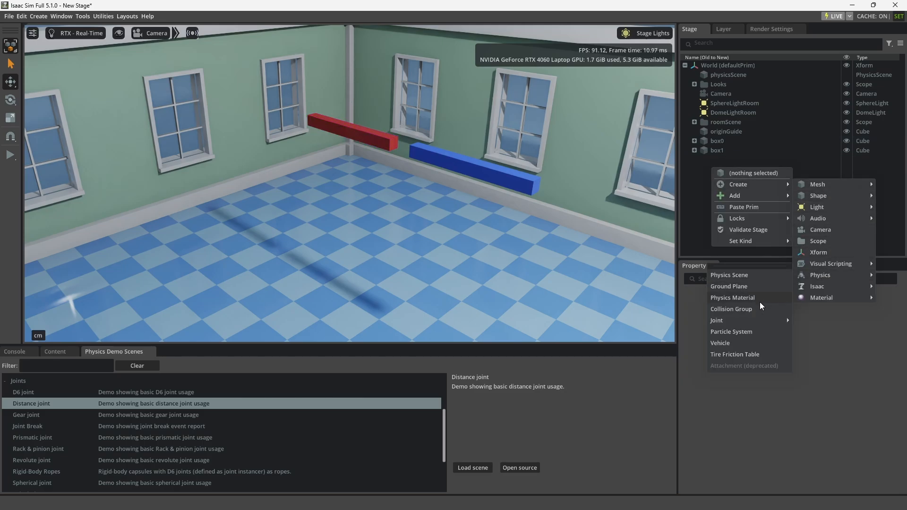
{"action": "left_click", "coordinate": [696, 169]}
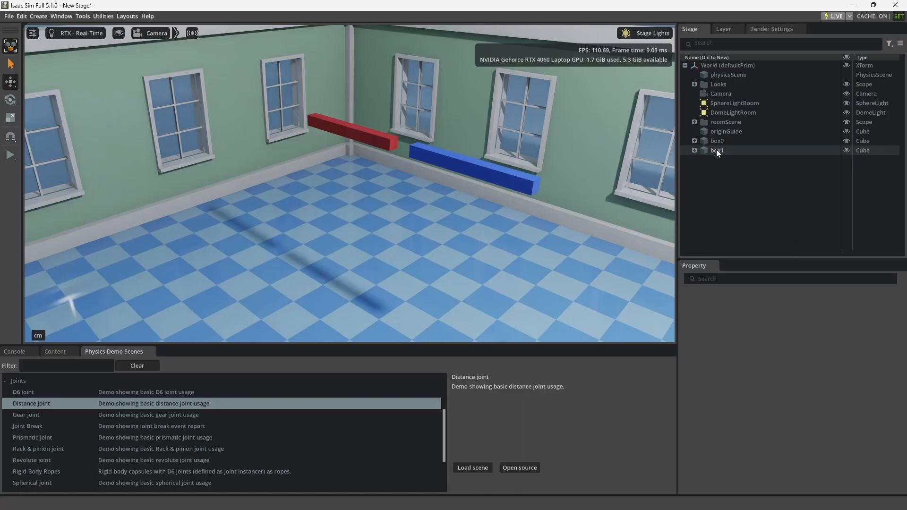
Create a distance joint with box0 as Body 0 and box1 as Body 1, and move it directly under World.
{"action": "left_click", "coordinate": [716, 141]}
{"action": "left_click", "coordinate": [718, 148], "text": "ctrl"}
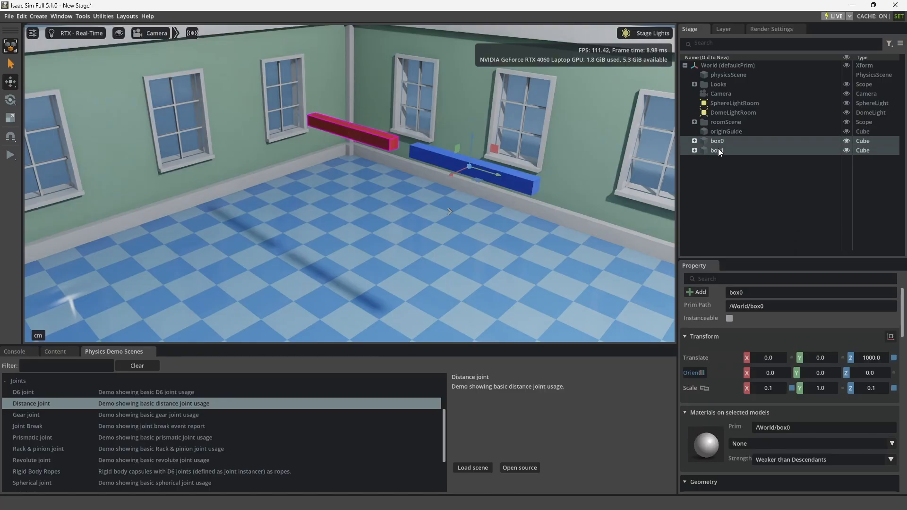
{"action": "right_click", "coordinate": [716, 148]}
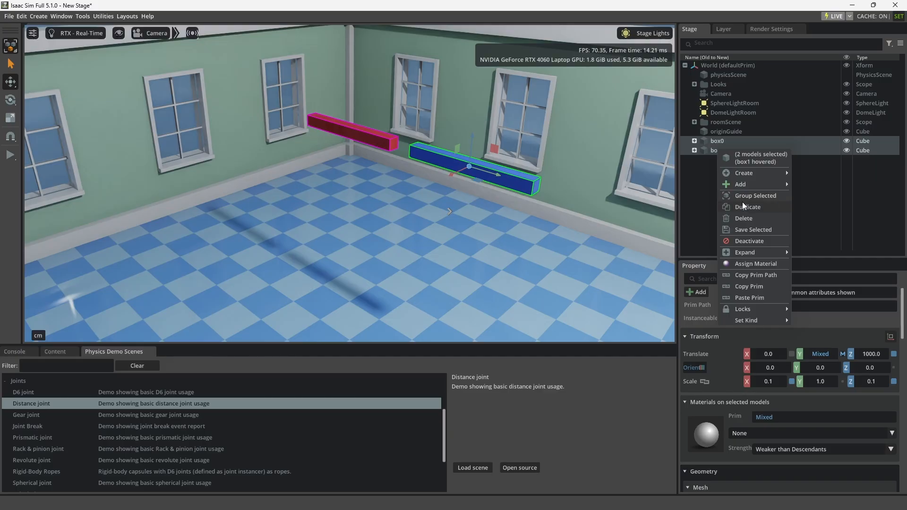
{"action": "mouse_move", "coordinate": [759, 172]}
{"action": "mouse_move", "coordinate": [816, 186]}
{"action": "mouse_move", "coordinate": [816, 264]}
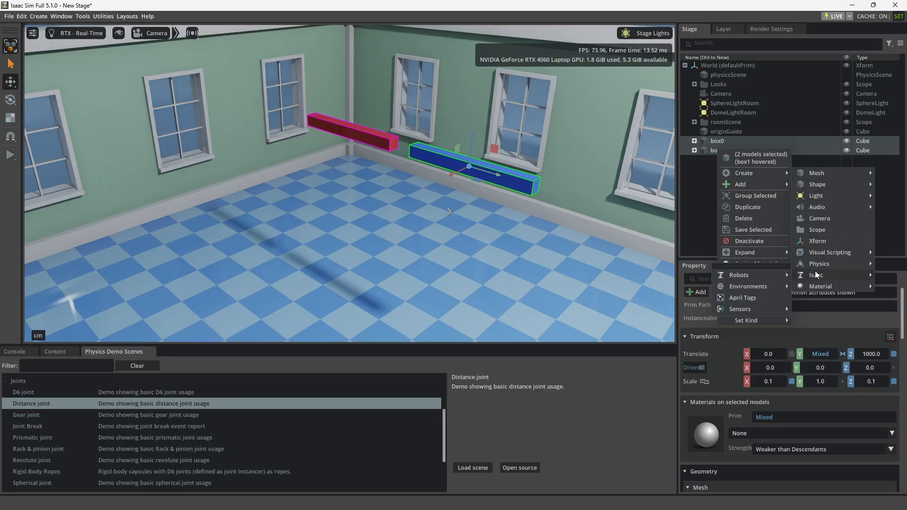
{"action": "mouse_move", "coordinate": [737, 310]}
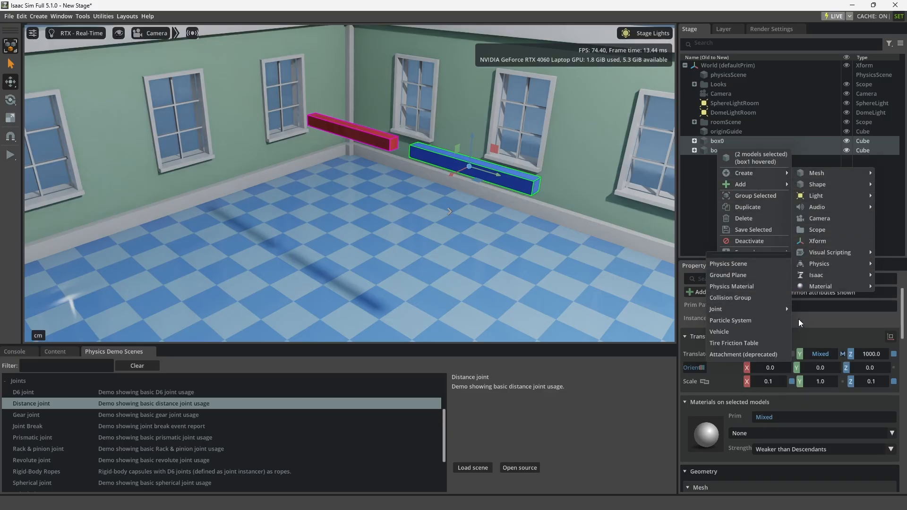
{"action": "left_click", "coordinate": [813, 366]}
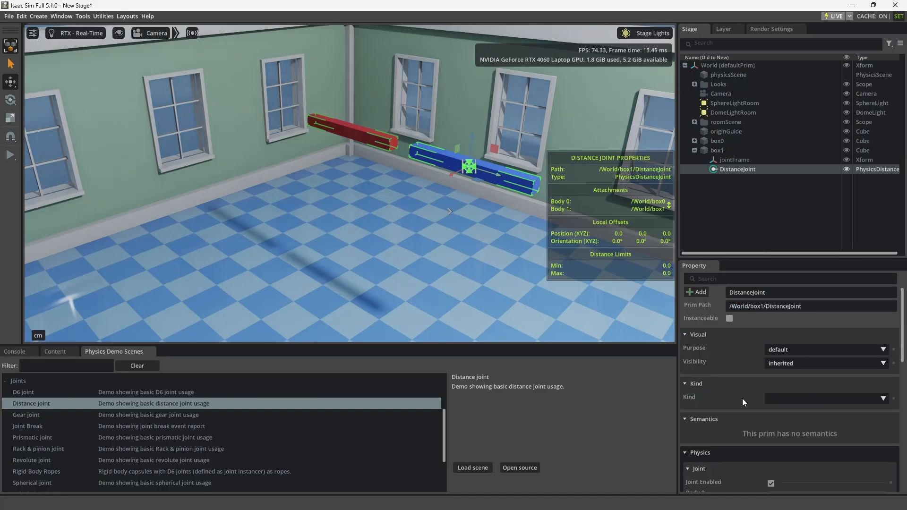
{"action": "scroll", "coordinate": [743, 402], "scroll_direction": "down", "scroll_amount": 3}
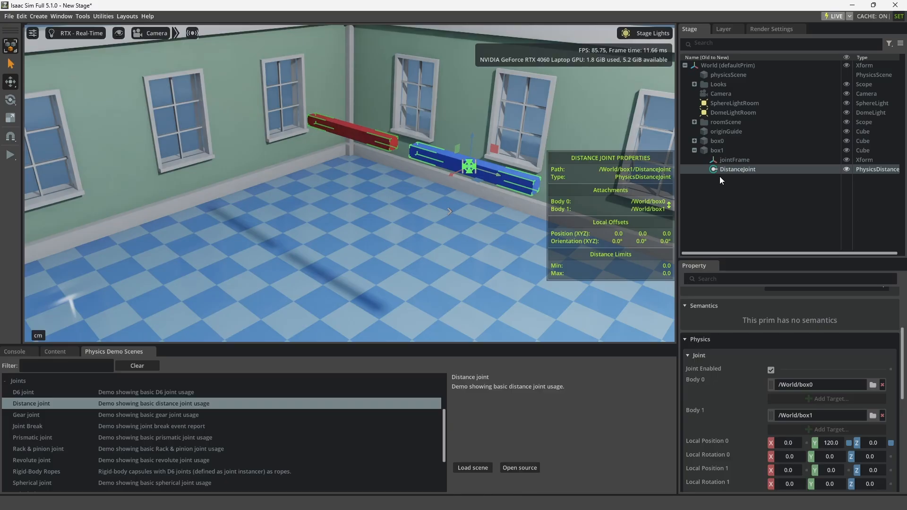
{"action": "left_click_drag", "start_coordinate": [727, 169], "coordinate": [698, 197]}
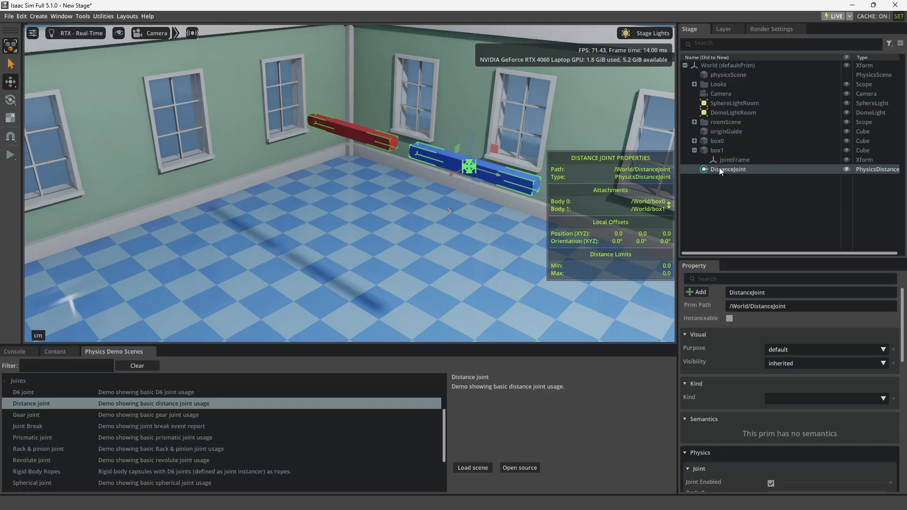
Set the Body 0 target of DistanceJoint to /World/box0/jointFrame.
{"action": "right_click", "coordinate": [756, 344]}
{"action": "left_click", "coordinate": [737, 378]}
{"action": "scroll", "coordinate": [738, 381], "scroll_direction": "down", "scroll_amount": 3}
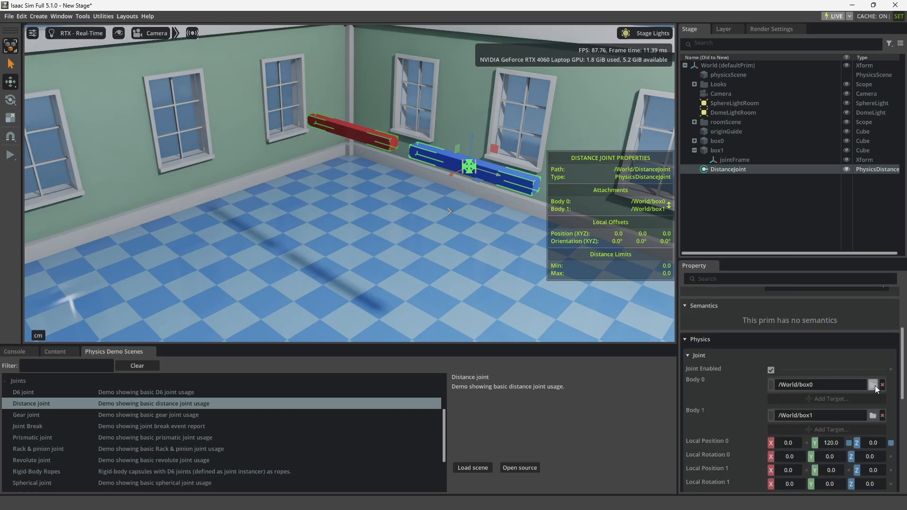
{"action": "left_click", "coordinate": [872, 385]}
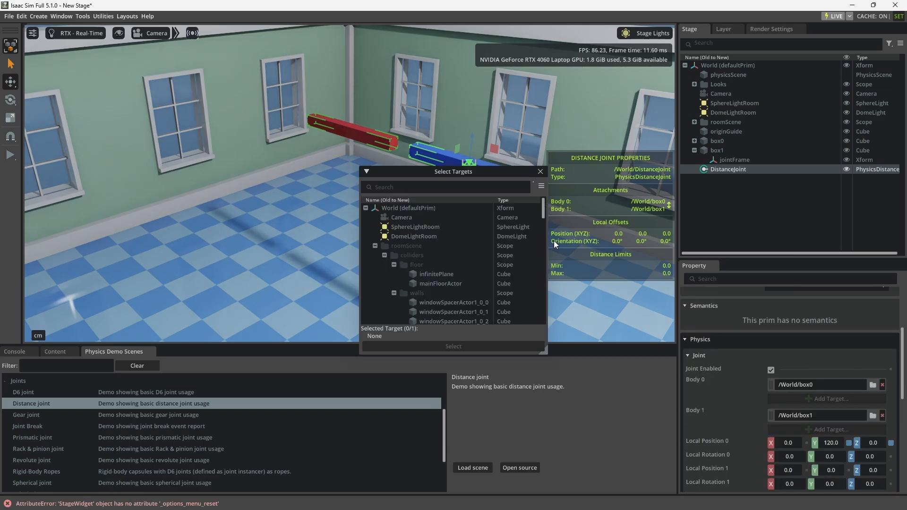
{"action": "left_click_drag", "start_coordinate": [543, 213], "coordinate": [573, 361]}
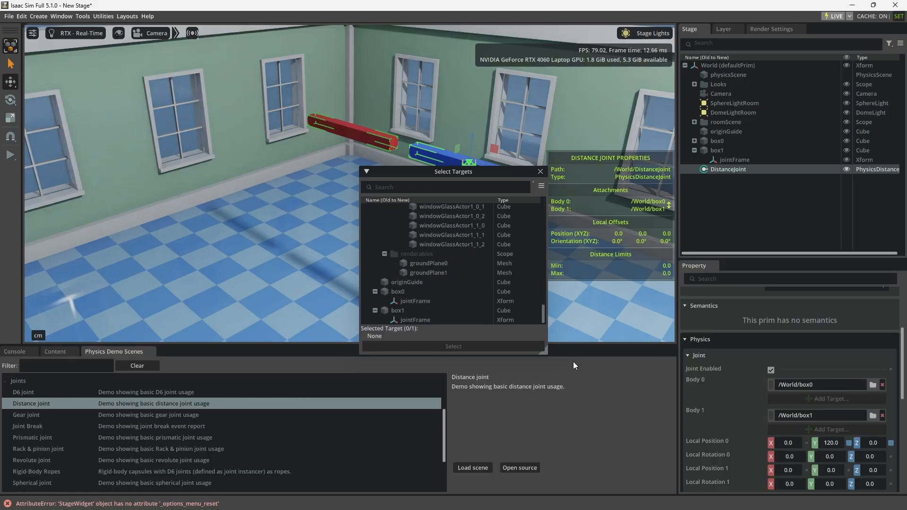
{"action": "left_click", "coordinate": [417, 303]}
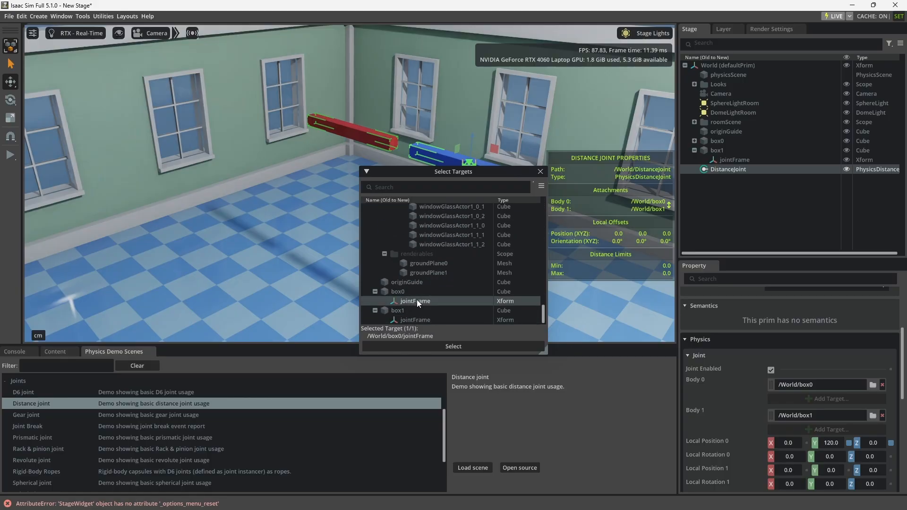
{"action": "left_click", "coordinate": [457, 346]}
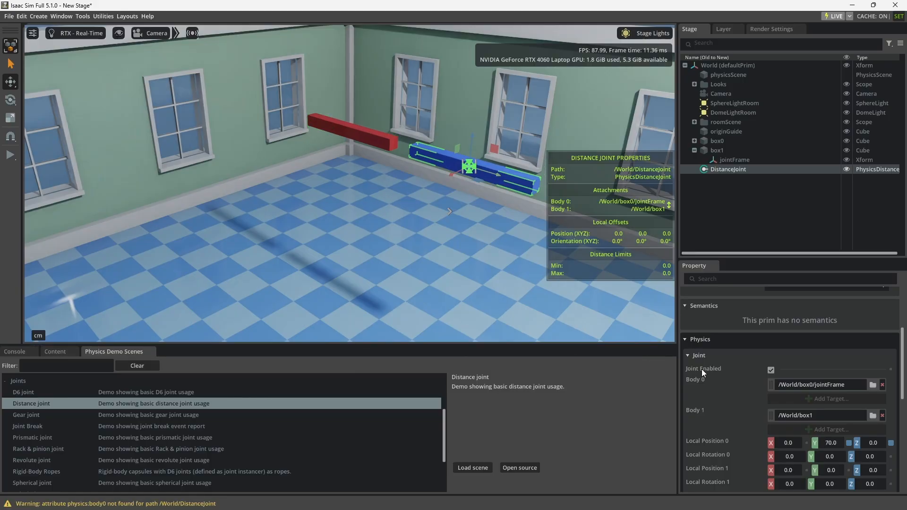
Set the Body 1 target of DistanceJoint to /World/box1/jointFrame and clear the selection.
{"action": "left_click", "coordinate": [873, 416]}
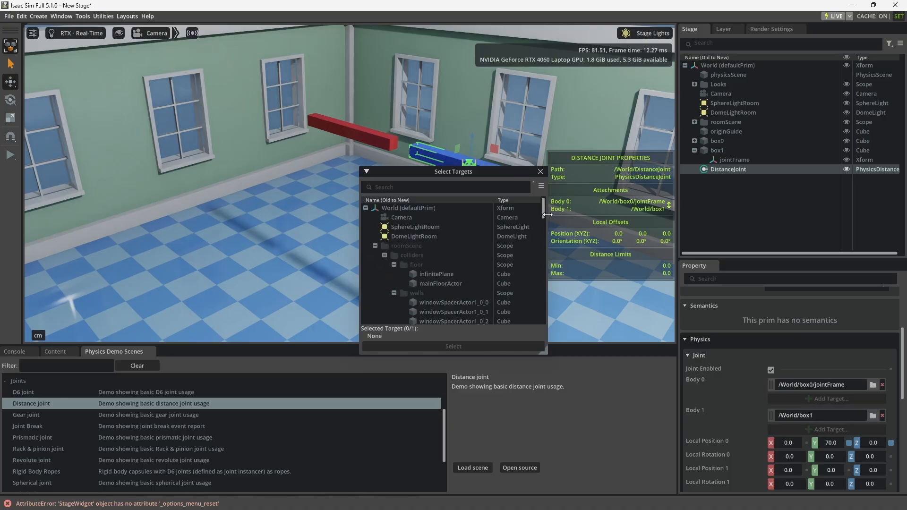
{"action": "left_click_drag", "start_coordinate": [543, 212], "coordinate": [540, 324]}
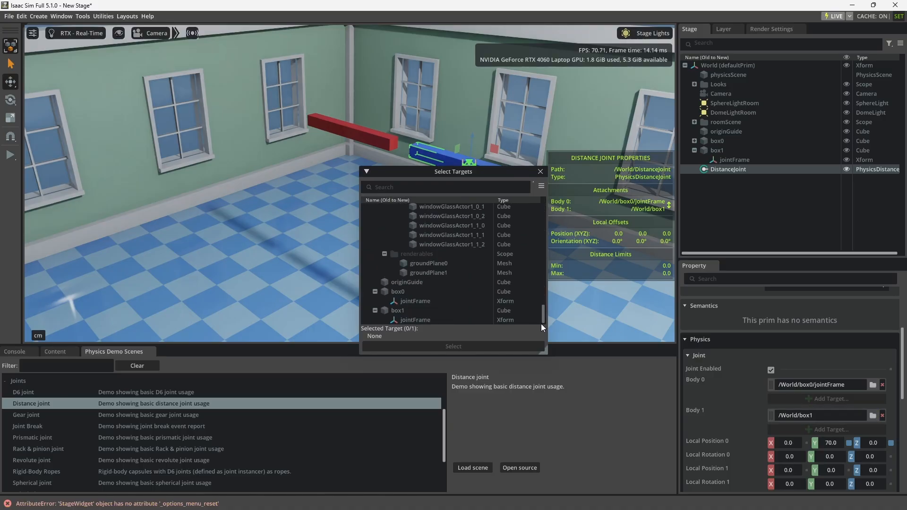
{"action": "left_click", "coordinate": [410, 320]}
{"action": "left_click", "coordinate": [467, 346]}
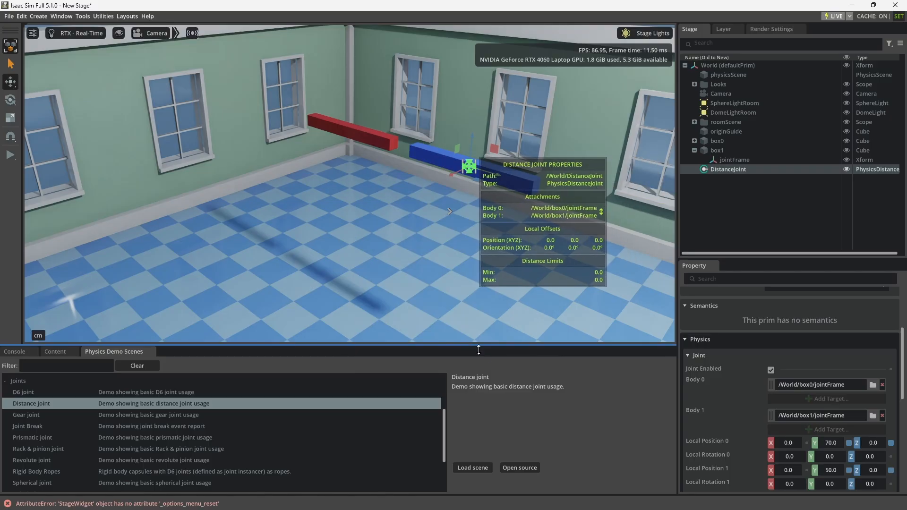
{"action": "left_click", "coordinate": [730, 216]}
{"action": "left_click", "coordinate": [724, 171]}
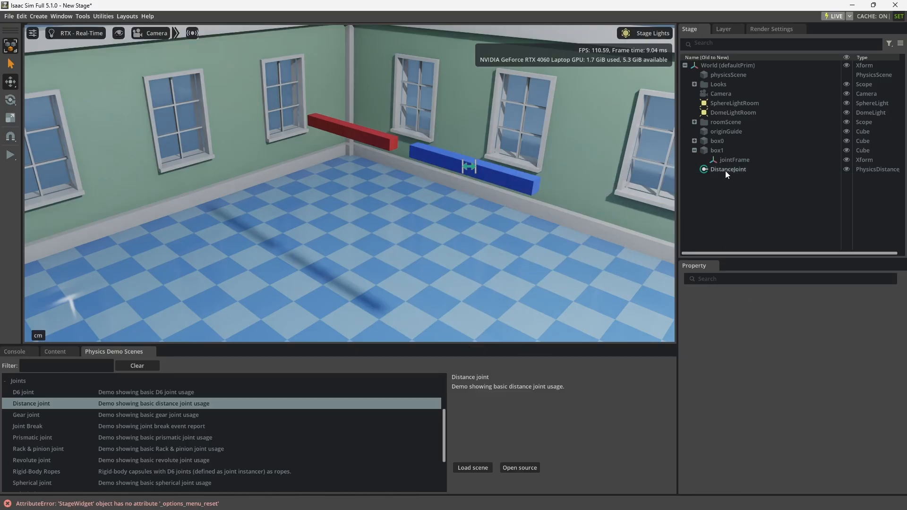
{"action": "scroll", "coordinate": [743, 377], "scroll_direction": "down", "scroll_amount": 3}
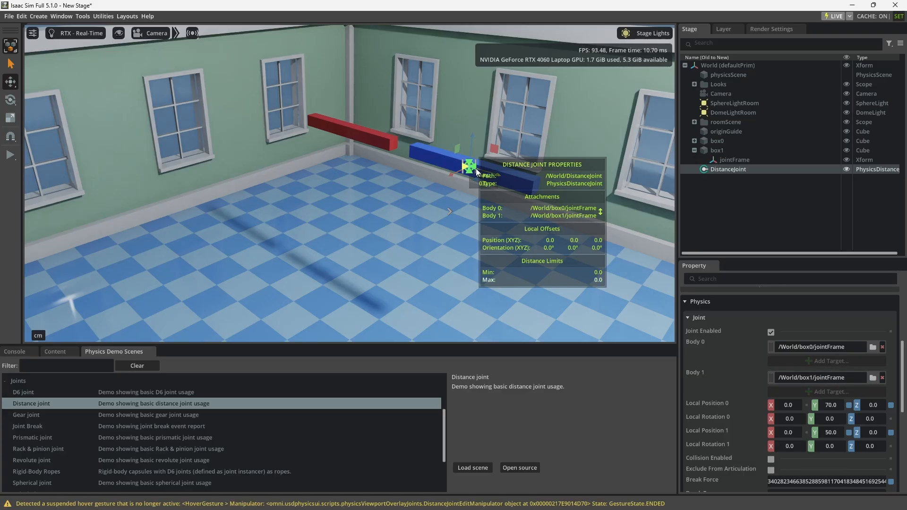
{"action": "right_click_drag", "start_coordinate": [435, 195], "coordinate": [498, 185]}
{"action": "left_click", "coordinate": [485, 186]}
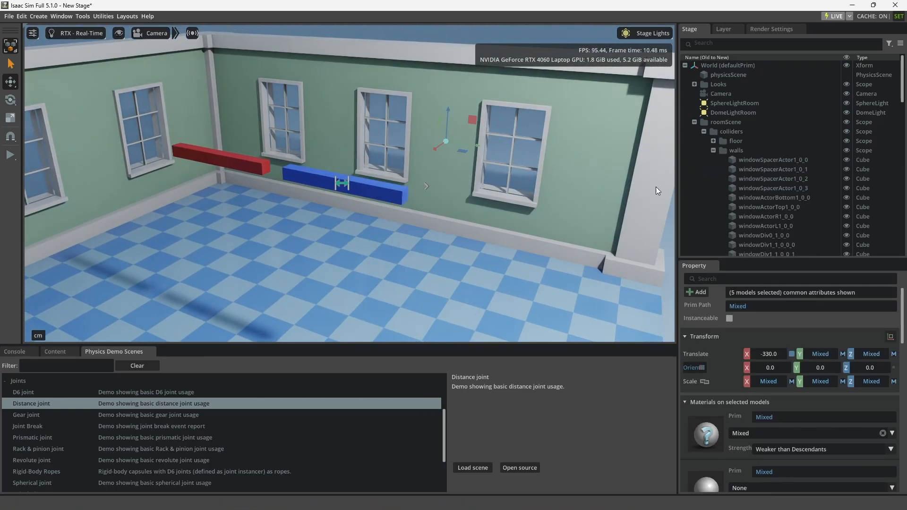
{"action": "left_click", "coordinate": [695, 122]}
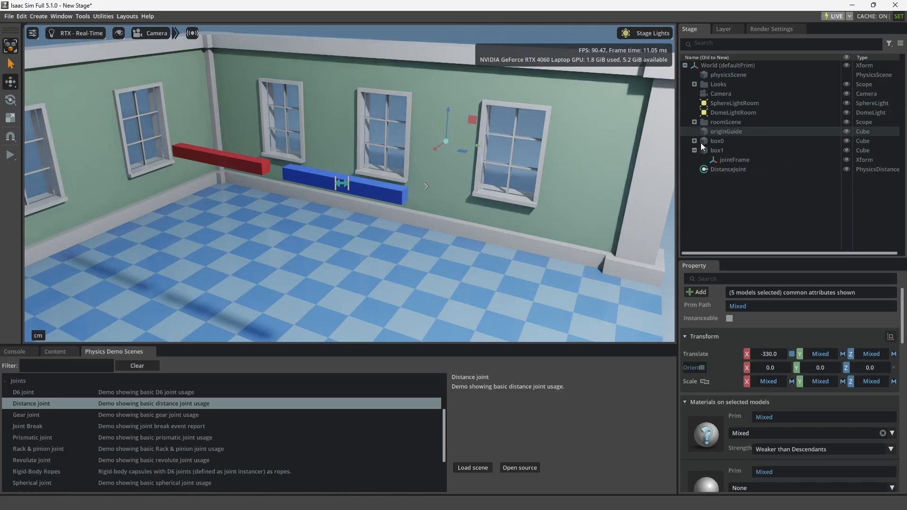
{"action": "key", "text": "Escape"}
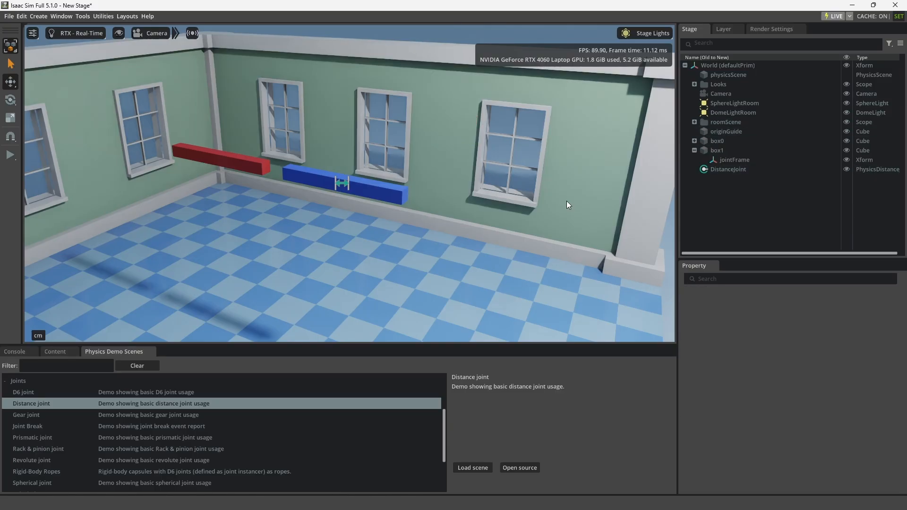
Move DistanceJoint along its Y axis to the gap between the two boxes and set its maximum distance to about 3.15.
{"action": "left_click", "coordinate": [729, 170]}
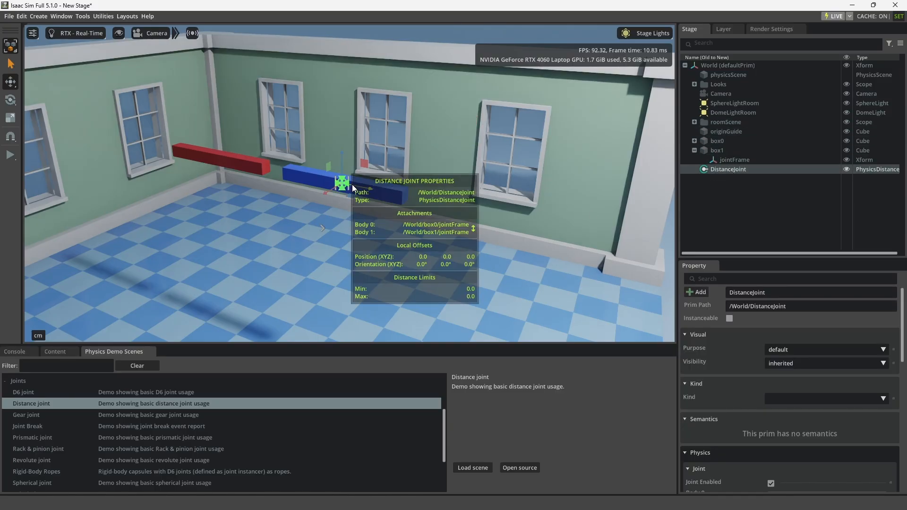
{"action": "left_click_drag", "start_coordinate": [352, 187], "coordinate": [308, 186]}
{"action": "left_click_drag", "start_coordinate": [286, 178], "coordinate": [283, 178]}
Run the simulation and raise box0 along Z to about 1020.49 while it plays.
{"action": "left_click", "coordinate": [11, 155]}
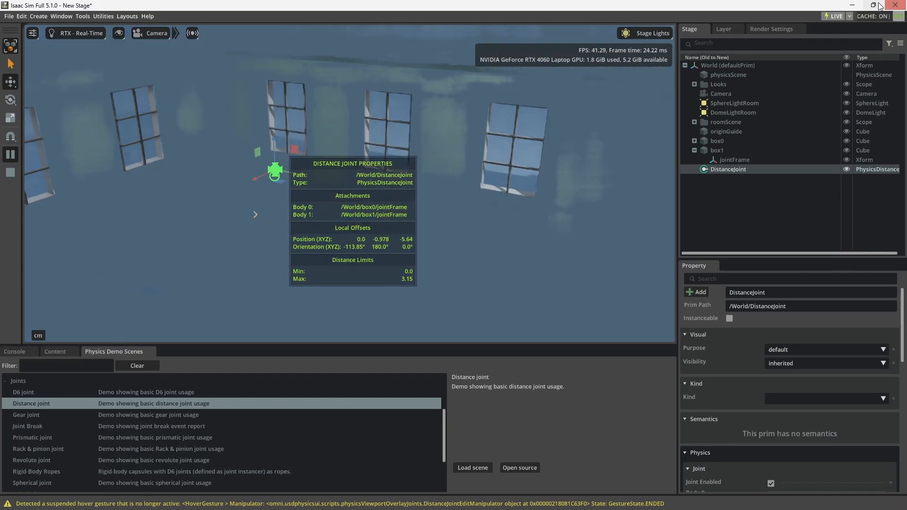
{"action": "left_click", "coordinate": [873, 5]}
{"action": "left_click", "coordinate": [787, 62]}
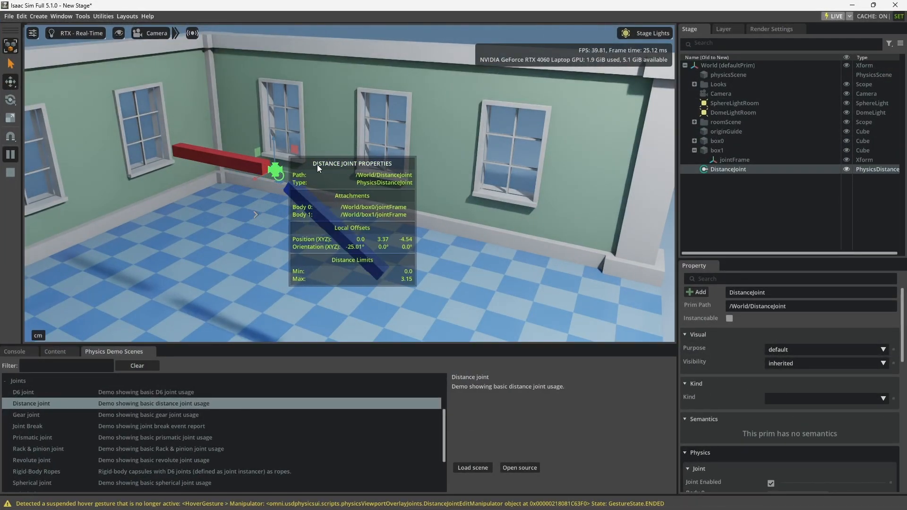
{"action": "left_click", "coordinate": [225, 161]}
{"action": "left_click_drag", "start_coordinate": [225, 160], "coordinate": [222, 120]}
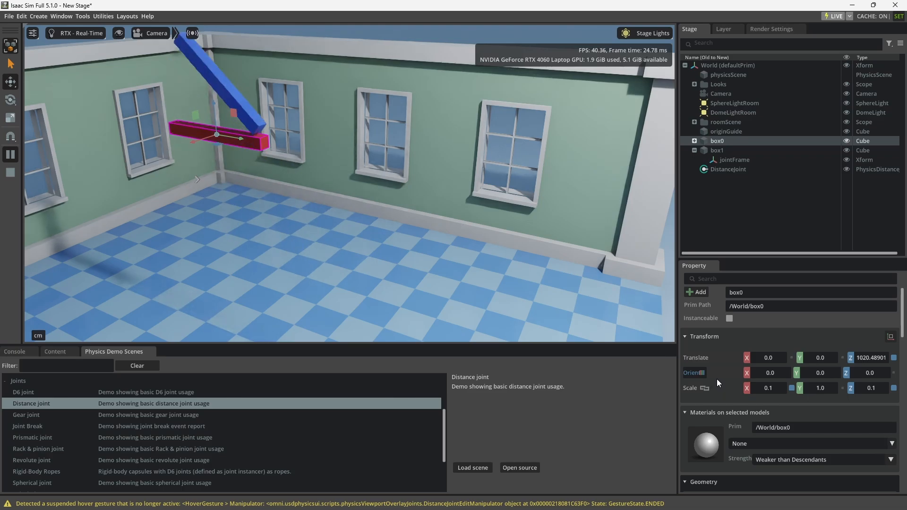
Enable collision between the connected bodies on DistanceJoint while the simulation runs.
{"action": "scroll", "coordinate": [718, 377], "scroll_direction": "down", "scroll_amount": 4}
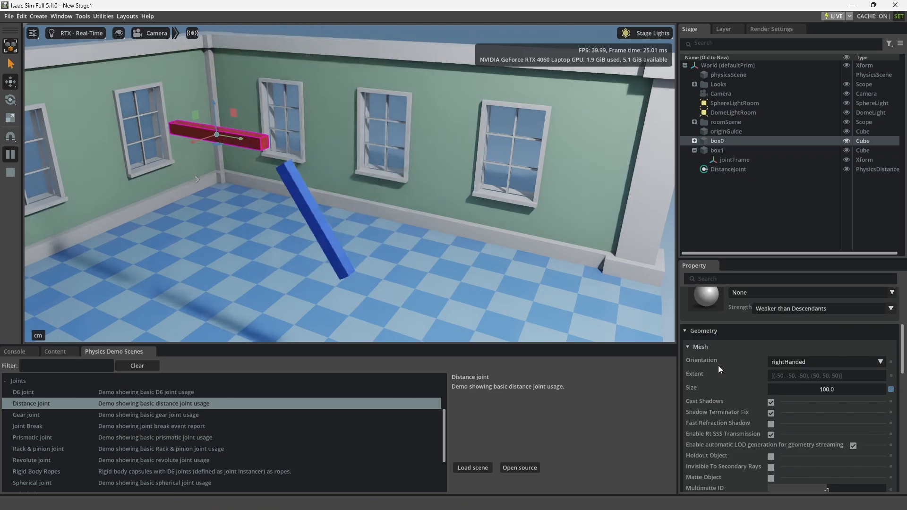
{"action": "scroll", "coordinate": [717, 364], "scroll_direction": "down", "scroll_amount": 2}
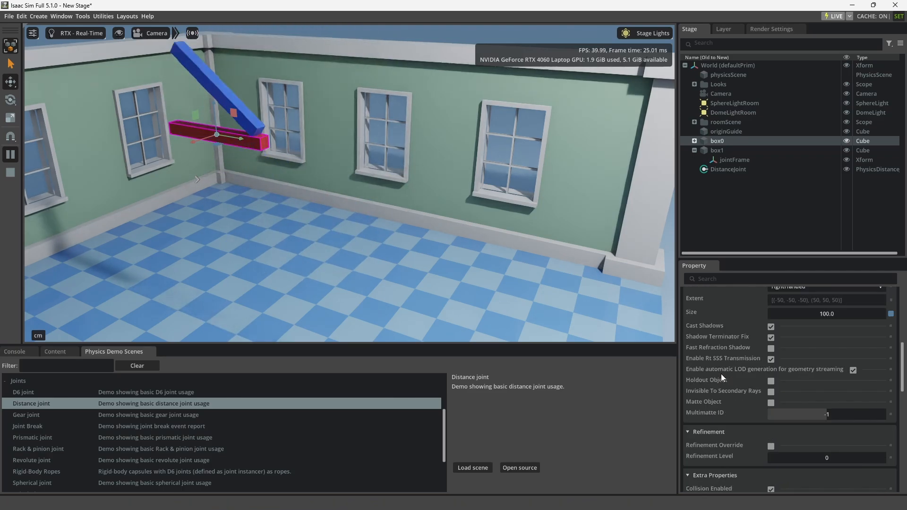
{"action": "left_click", "coordinate": [727, 168]}
{"action": "scroll", "coordinate": [746, 393], "scroll_direction": "down", "scroll_amount": 6}
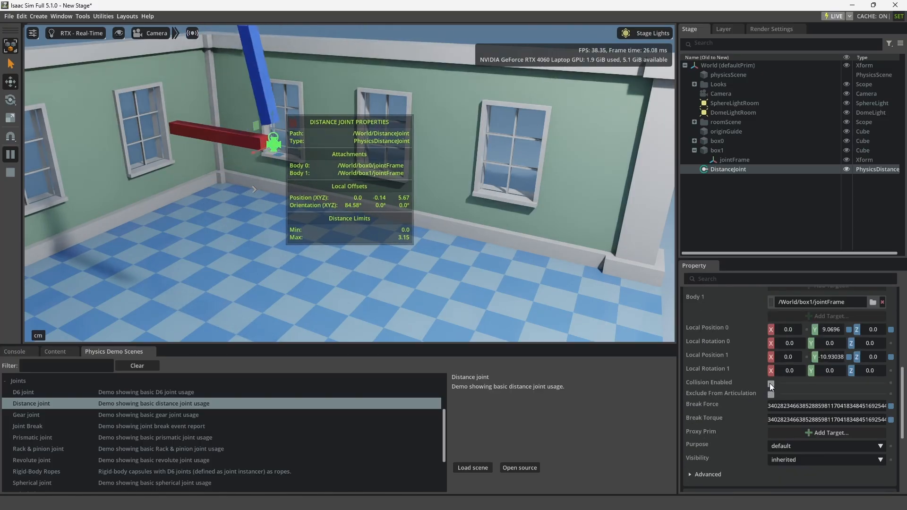
{"action": "left_click", "coordinate": [771, 384]}
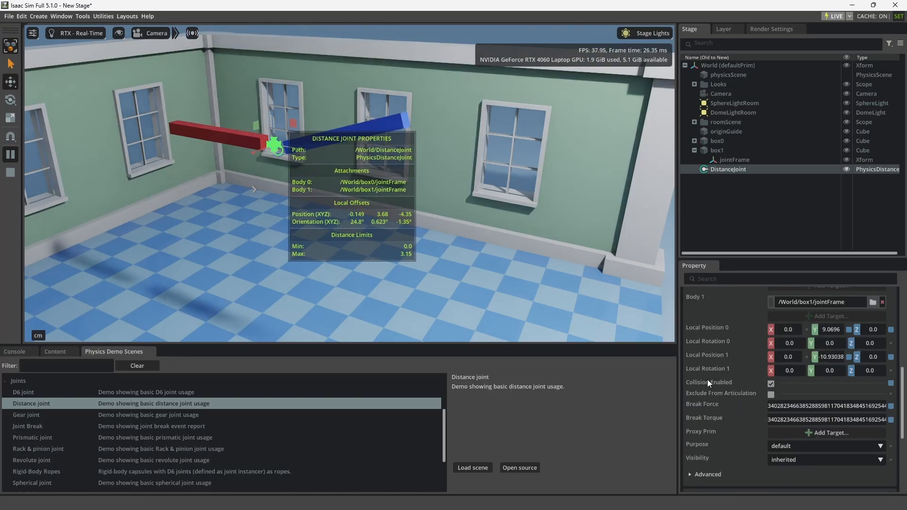
Stop the simulation and load the Gear joint demo scene without saving the current stage.
{"action": "left_click", "coordinate": [10, 173]}
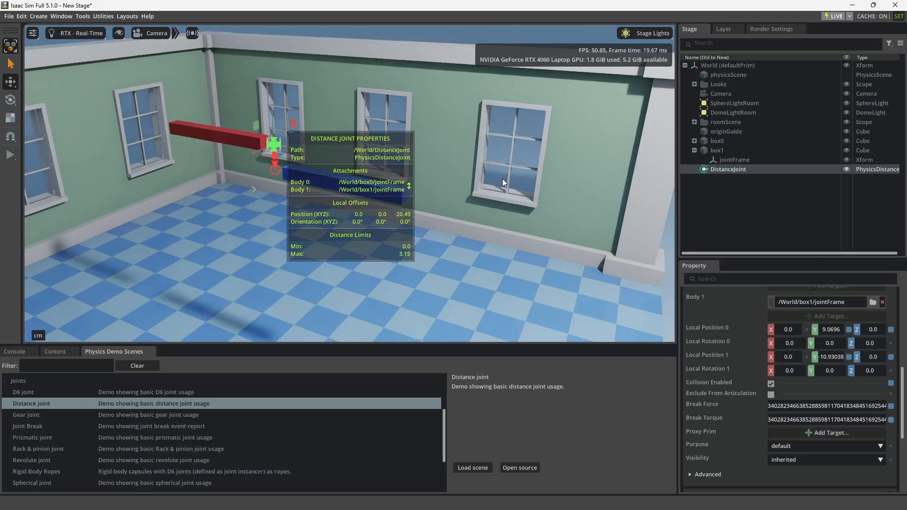
{"action": "left_click", "coordinate": [801, 207]}
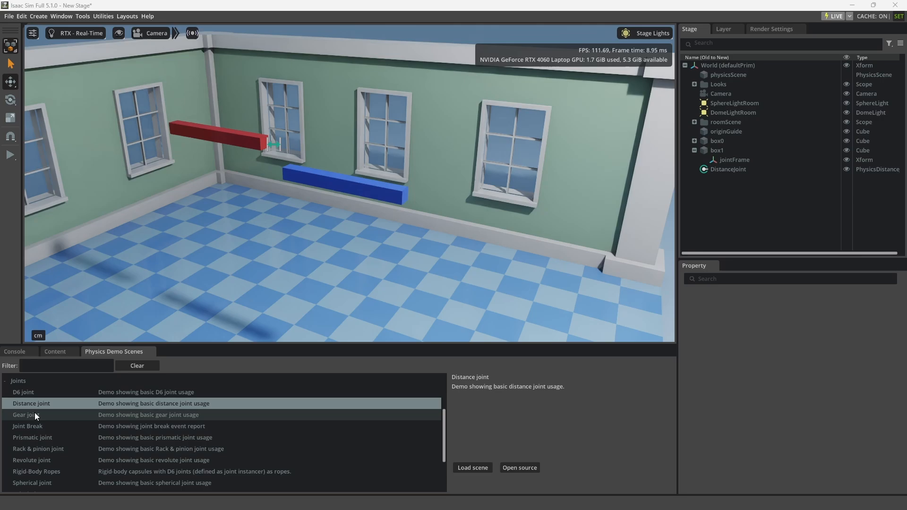
{"action": "double_click", "coordinate": [35, 413]}
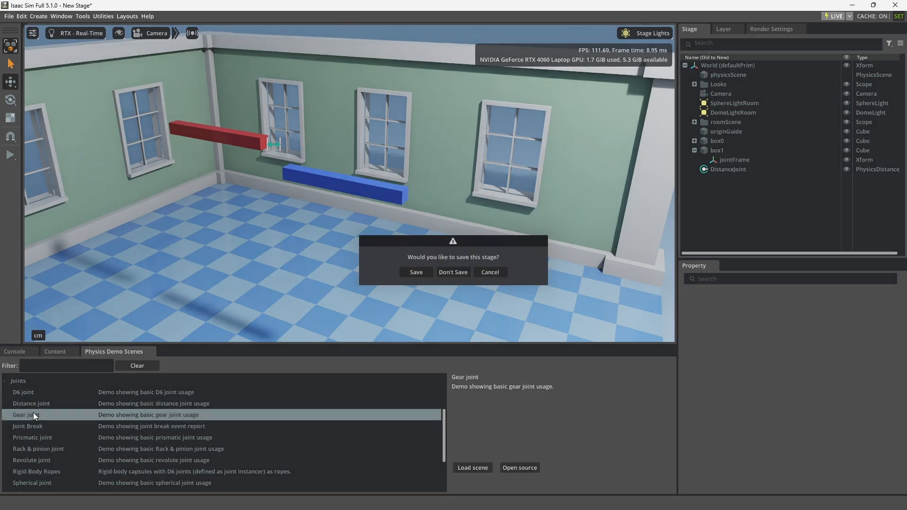
{"action": "left_click", "coordinate": [449, 276]}
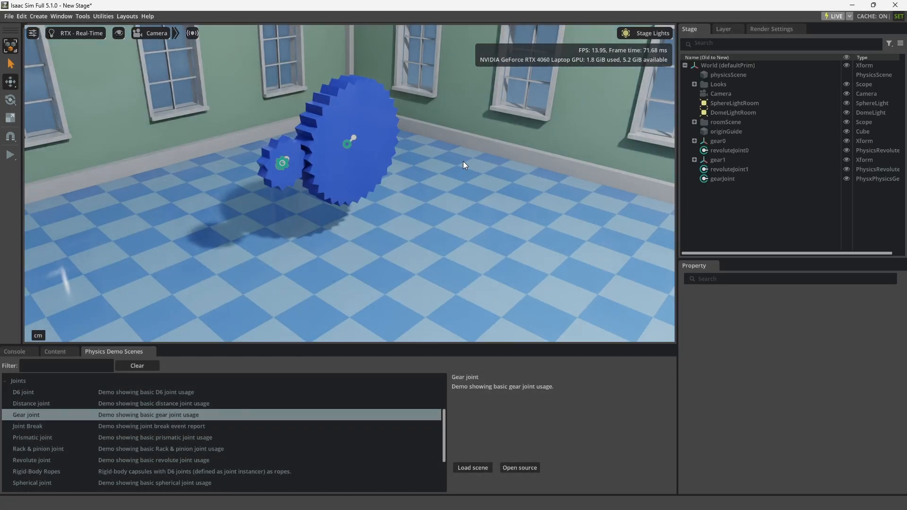
Examine revoluteJoint0, revoluteJoint1 and gearJoint, including the gear joint's body targets, hinges and gear ratio.
{"action": "right_click_drag", "start_coordinate": [462, 162], "coordinate": [367, 183]}
{"action": "middle_click_drag", "start_coordinate": [443, 180], "coordinate": [254, 240]}
{"action": "scroll", "coordinate": [283, 222], "scroll_direction": "up", "scroll_amount": 2}
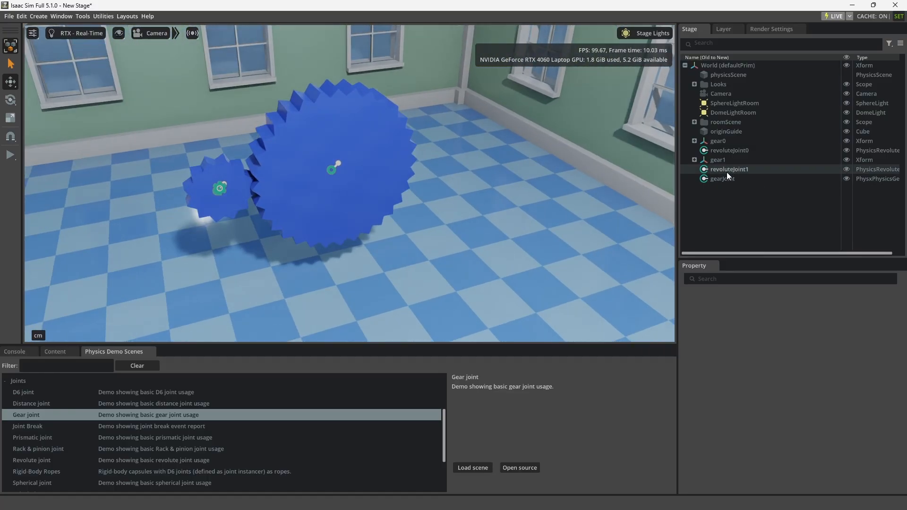
{"action": "left_click", "coordinate": [732, 148]}
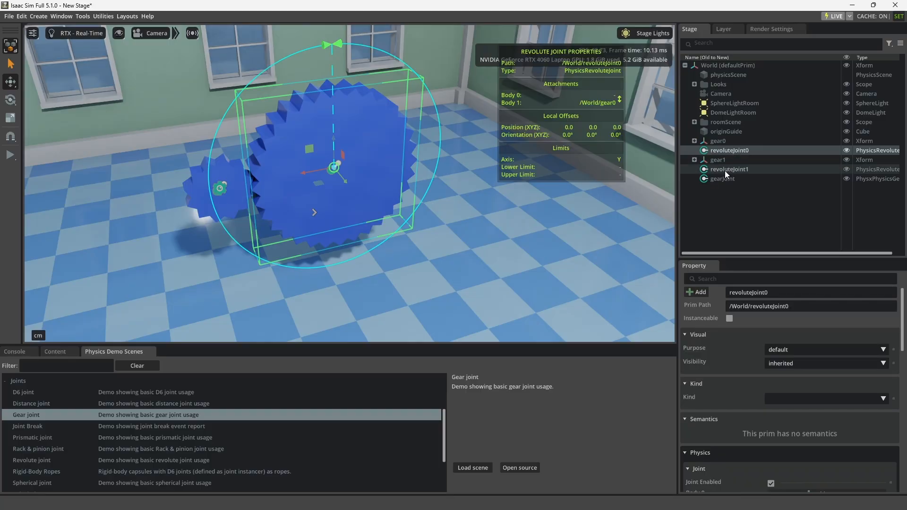
{"action": "left_click", "coordinate": [728, 170]}
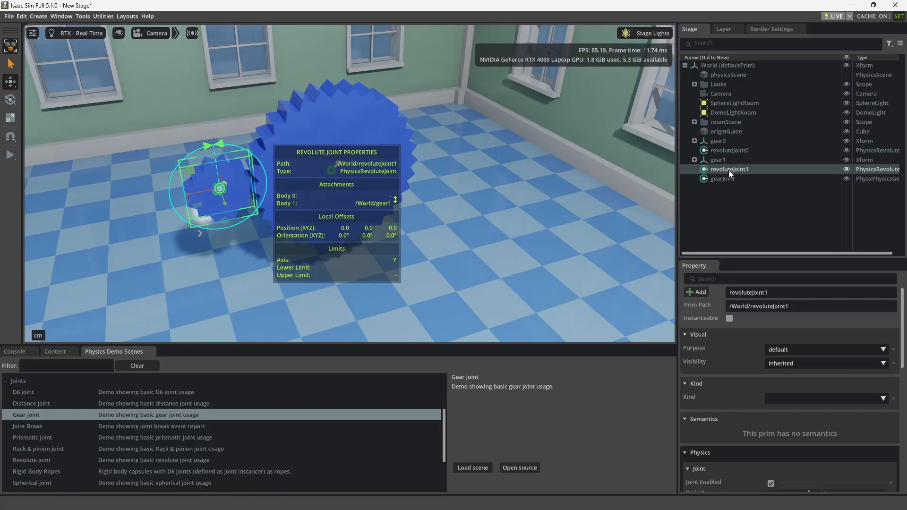
{"action": "left_click", "coordinate": [723, 178]}
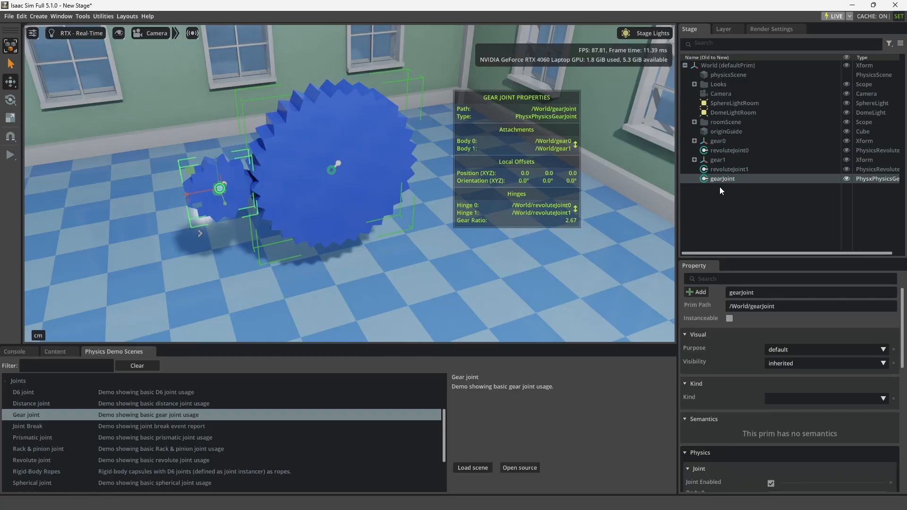
{"action": "scroll", "coordinate": [736, 384], "scroll_direction": "down", "scroll_amount": 5}
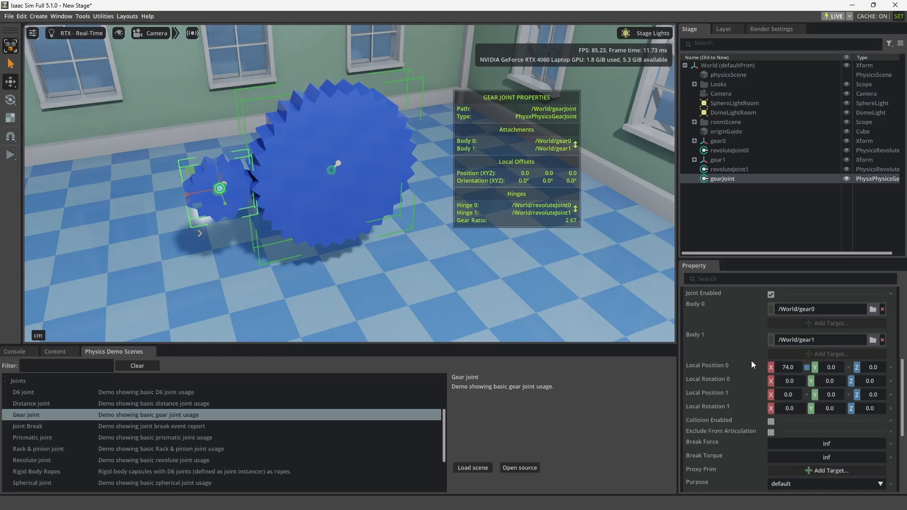
{"action": "scroll", "coordinate": [739, 380], "scroll_direction": "down", "scroll_amount": 6}
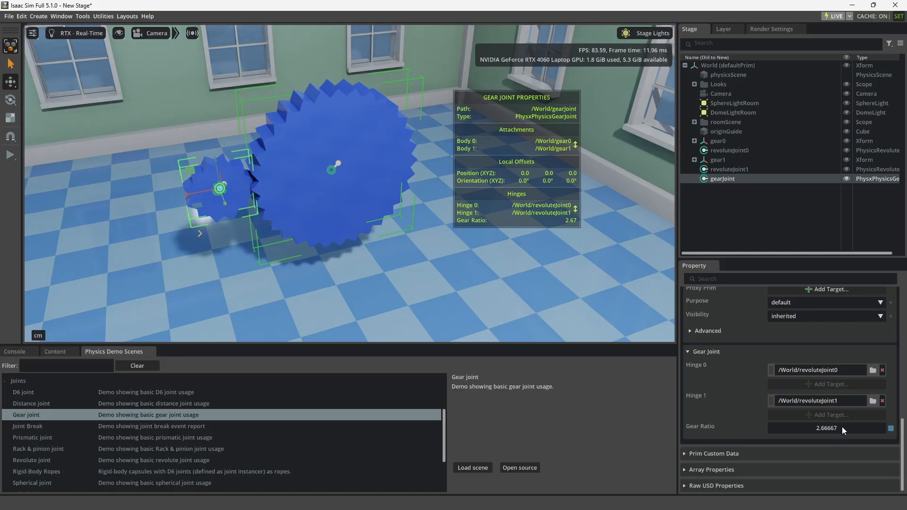
Run the Gear joint demo simulation and examine how the small and large gears mesh and rotate.
{"action": "left_click", "coordinate": [8, 155]}
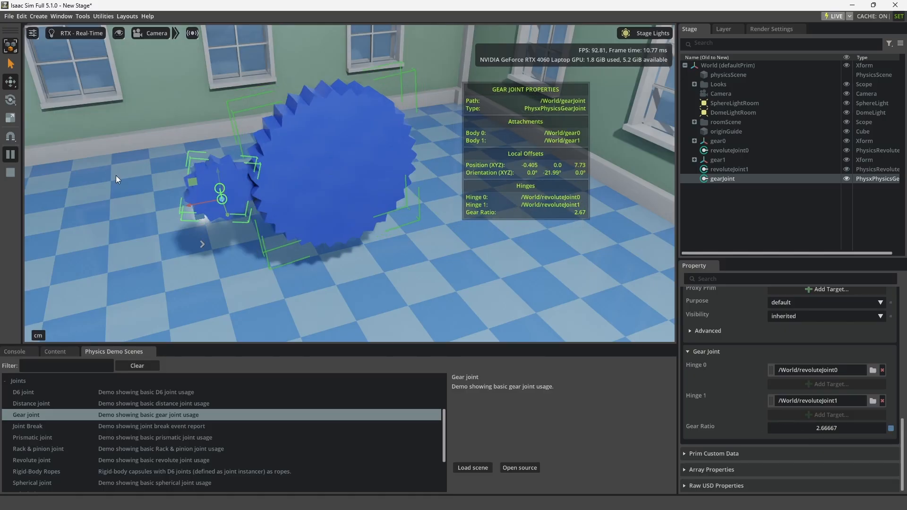
{"action": "scroll", "coordinate": [274, 194], "scroll_direction": "up", "scroll_amount": 5}
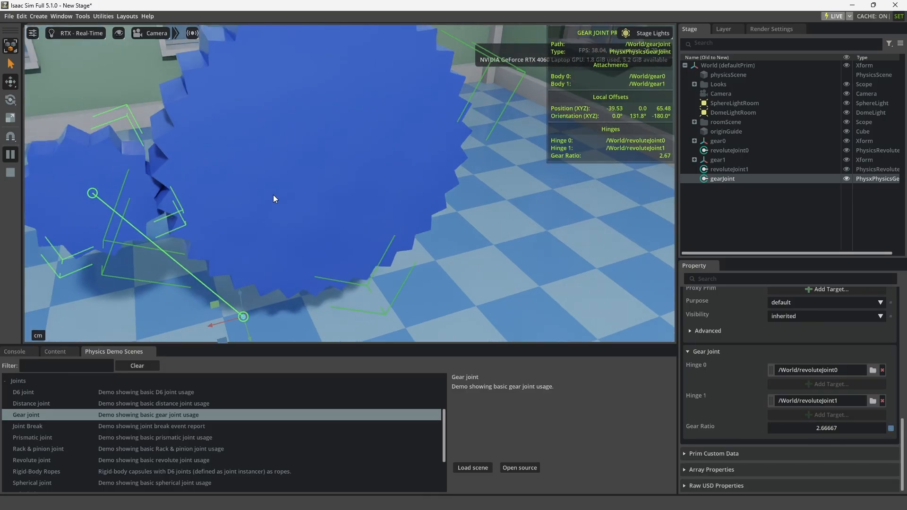
{"action": "scroll", "coordinate": [273, 195], "scroll_direction": "down", "scroll_amount": 4}
{"action": "right_click_drag", "start_coordinate": [293, 215], "coordinate": [259, 175]}
{"action": "middle_click_drag", "start_coordinate": [259, 174], "coordinate": [255, 102]}
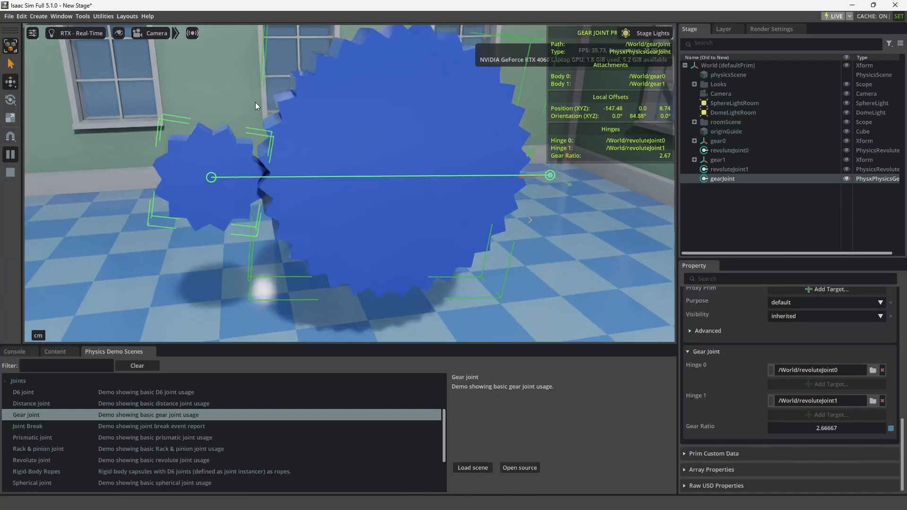
{"action": "scroll", "coordinate": [252, 111], "scroll_direction": "down", "scroll_amount": 2}
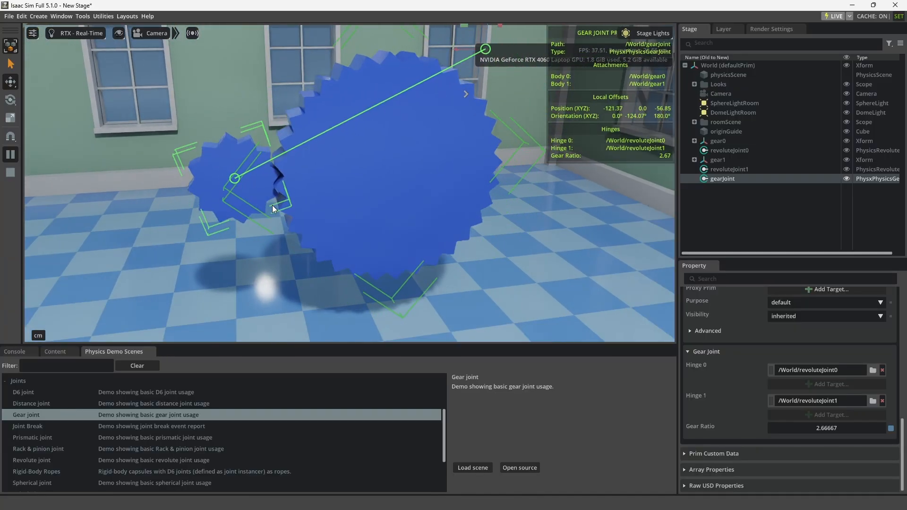
Reduce the target velocity of revoluteJoint0's angular drive to 19.5 while the simulation runs.
{"action": "left_click", "coordinate": [727, 214]}
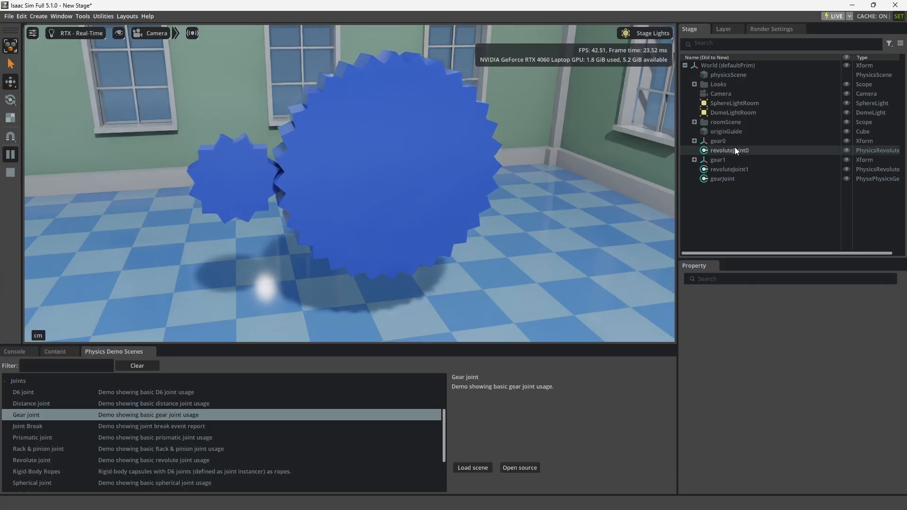
{"action": "left_click", "coordinate": [735, 149]}
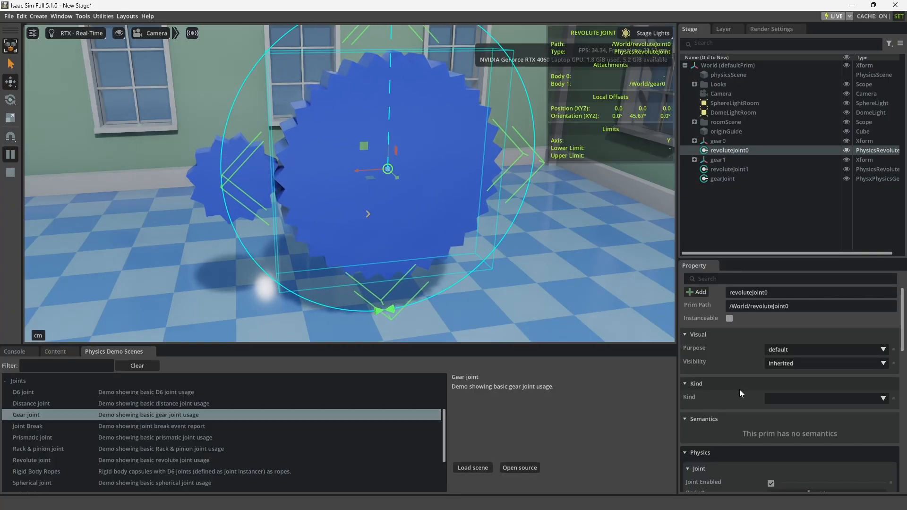
{"action": "scroll", "coordinate": [741, 390], "scroll_direction": "down", "scroll_amount": 6}
{"action": "scroll", "coordinate": [742, 390], "scroll_direction": "down", "scroll_amount": 8}
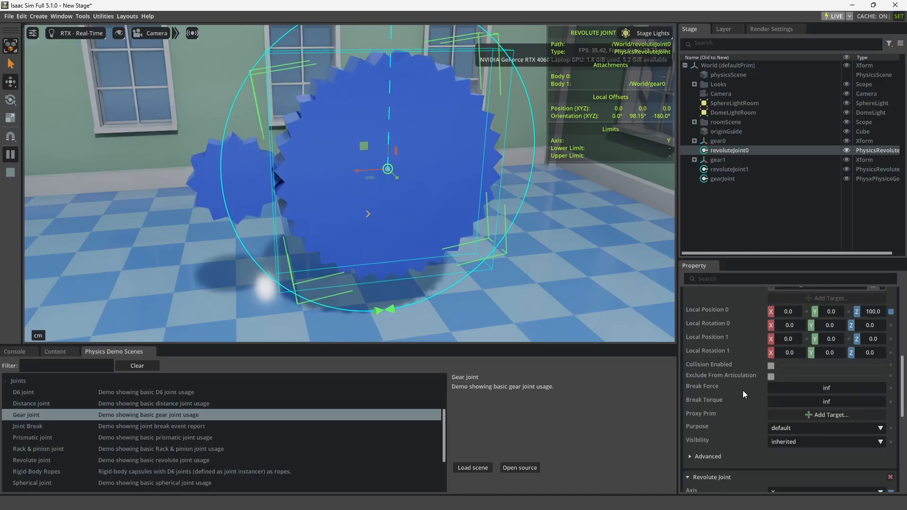
{"action": "scroll", "coordinate": [742, 391], "scroll_direction": "down", "scroll_amount": 3}
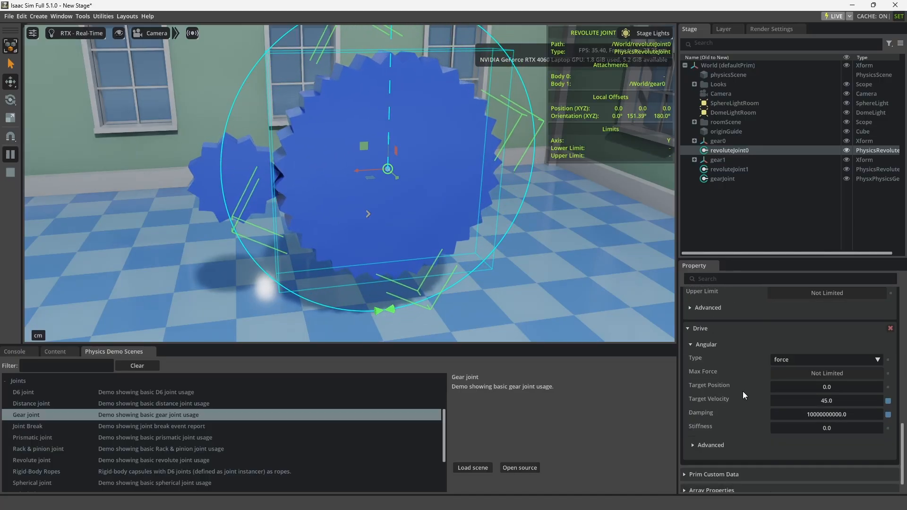
{"action": "left_click_drag", "start_coordinate": [837, 378], "coordinate": [761, 378]}
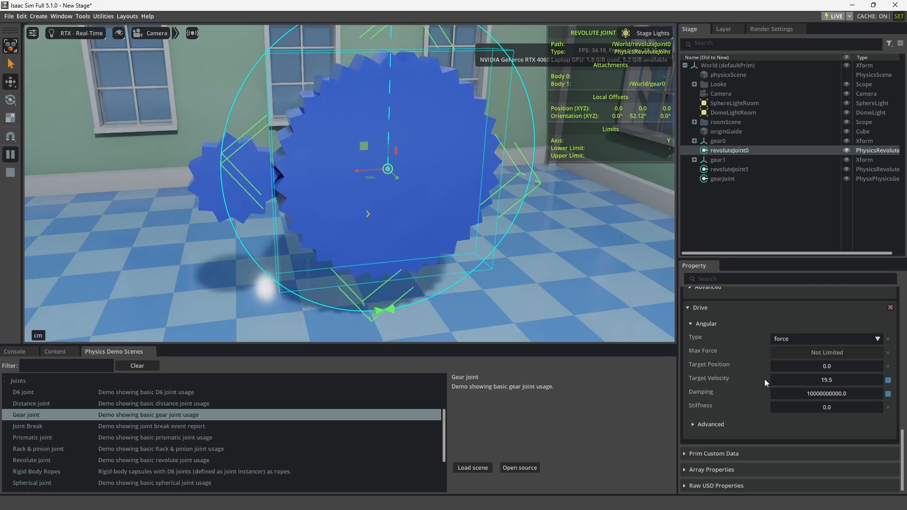
Try gear ratios of 10.7 and 4.3 on gearJoint while the simulation runs, and restart the simulation.
{"action": "left_click", "coordinate": [724, 179]}
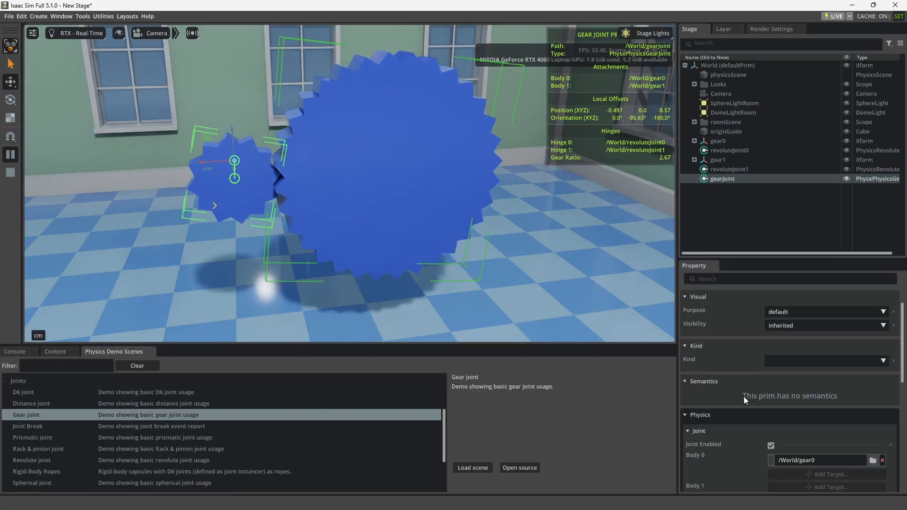
{"action": "scroll", "coordinate": [743, 396], "scroll_direction": "down", "scroll_amount": 10}
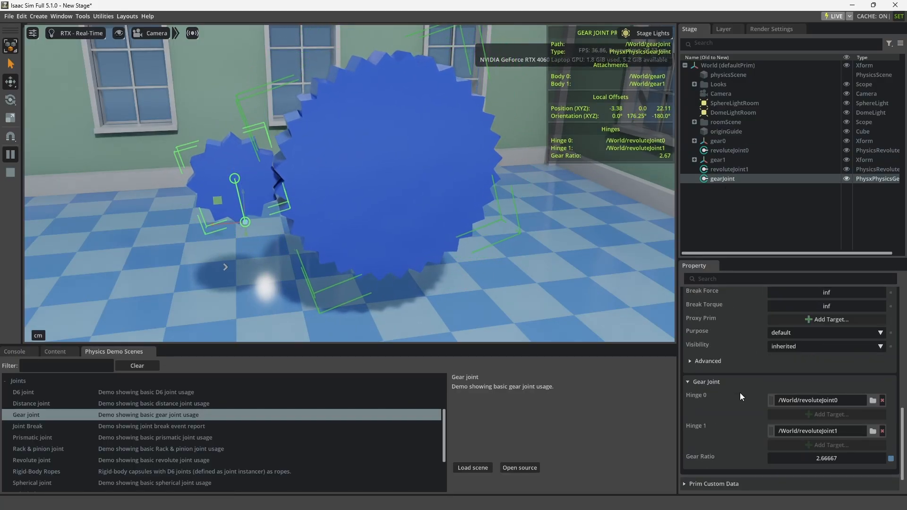
{"action": "scroll", "coordinate": [740, 393], "scroll_direction": "down", "scroll_amount": 2}
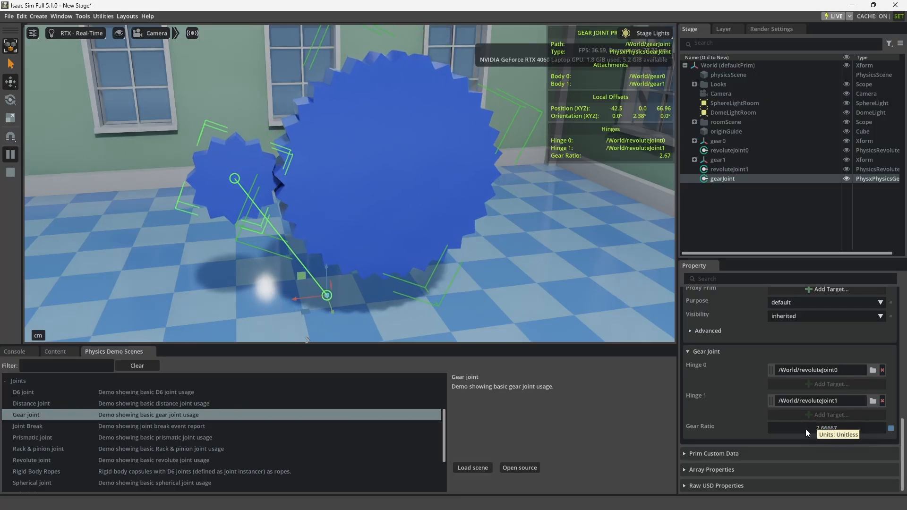
{"action": "left_click_drag", "start_coordinate": [805, 429], "coordinate": [843, 427]}
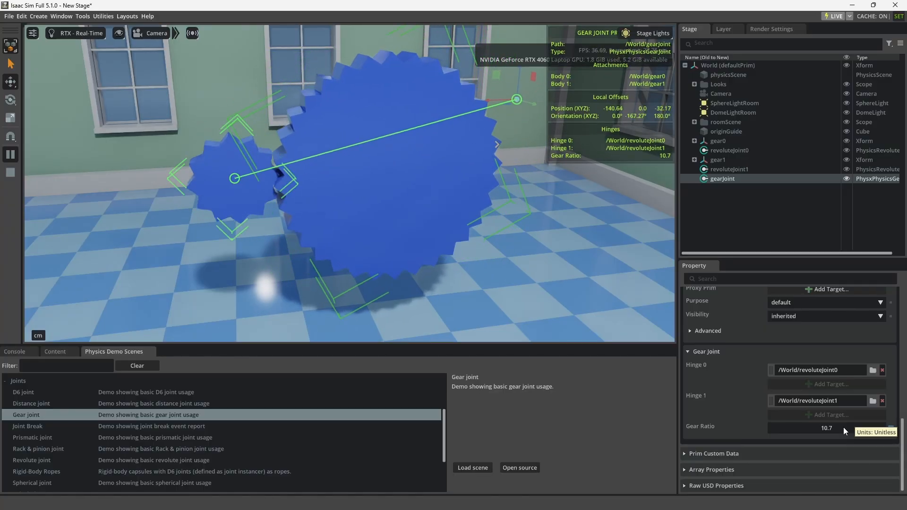
{"action": "left_click_drag", "start_coordinate": [843, 427], "coordinate": [812, 429]}
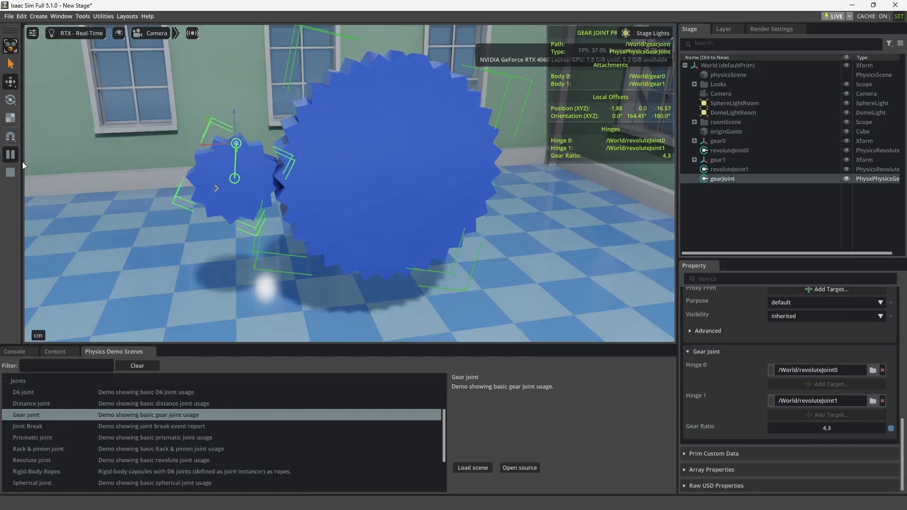
{"action": "left_click", "coordinate": [10, 172]}
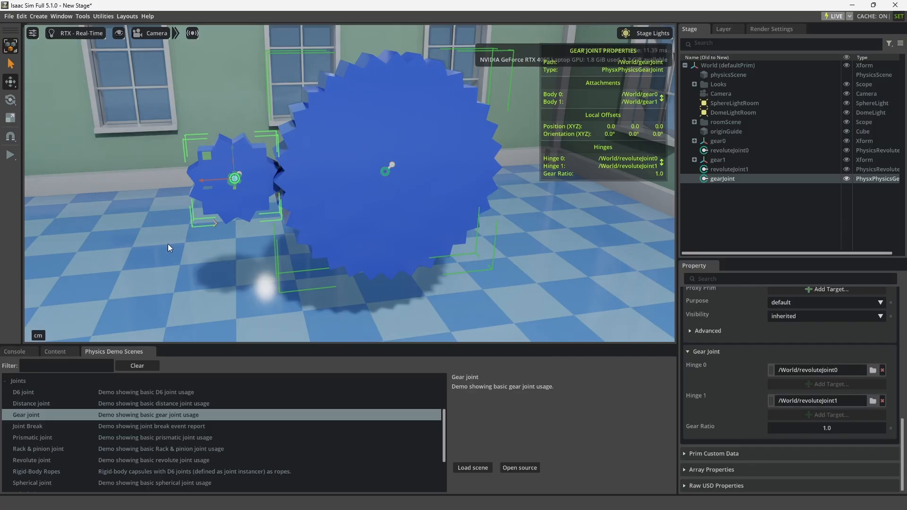
{"action": "left_click", "coordinate": [16, 158]}
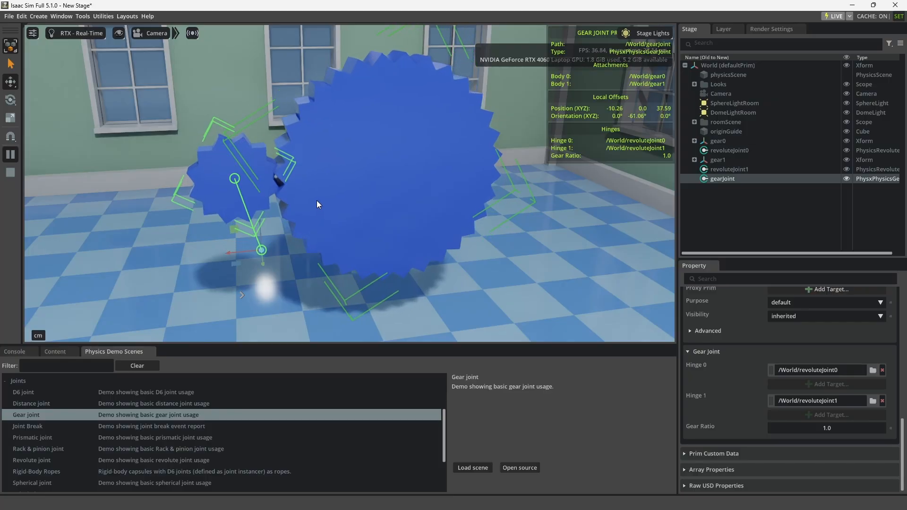
Reload the Gear joint demo scene without saving the stage, and run it to examine how the two gears mesh.
{"action": "double_click", "coordinate": [138, 413]}
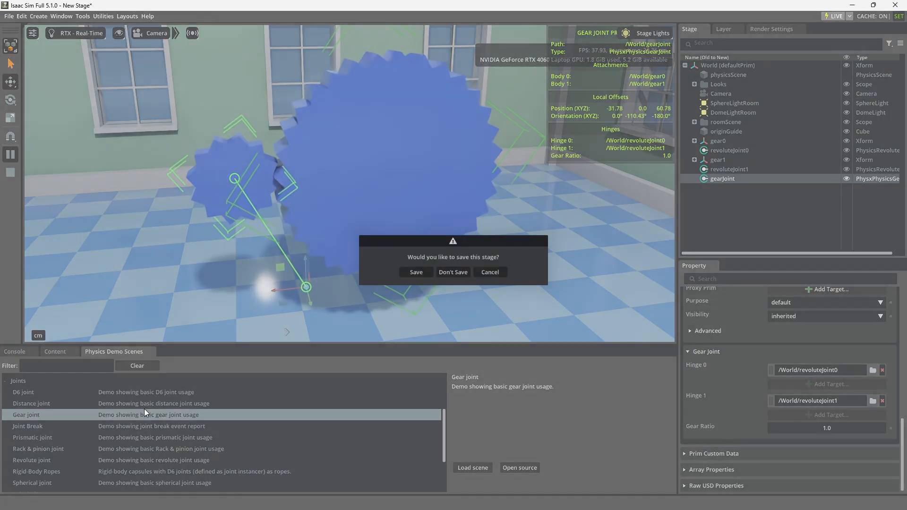
{"action": "left_click", "coordinate": [453, 272]}
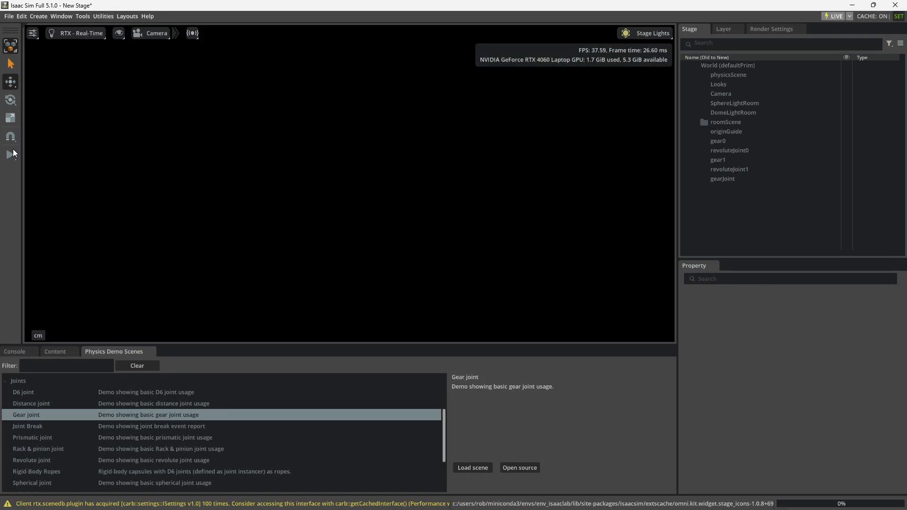
{"action": "left_click", "coordinate": [11, 153]}
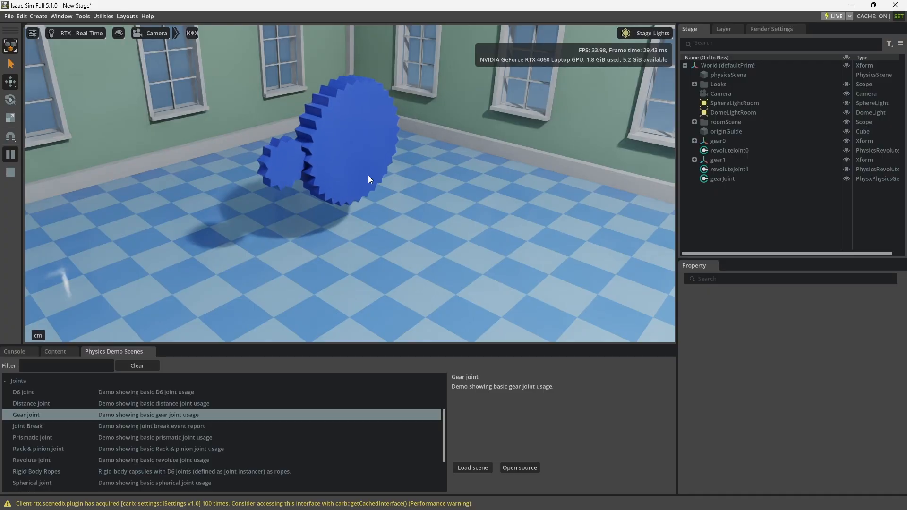
{"action": "middle_click_drag", "start_coordinate": [443, 166], "coordinate": [346, 189]}
{"action": "right_click_drag", "start_coordinate": [347, 188], "coordinate": [258, 184]}
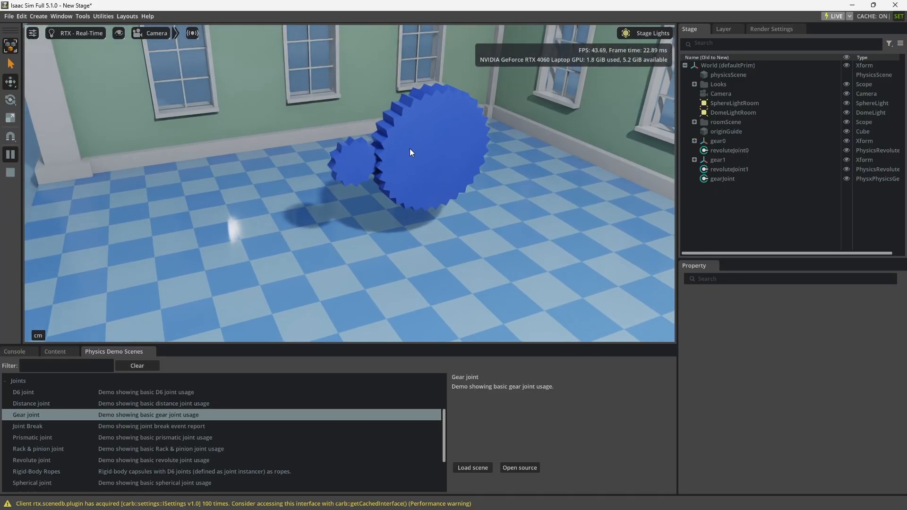
{"action": "scroll", "coordinate": [412, 152], "scroll_direction": "up", "scroll_amount": 3}
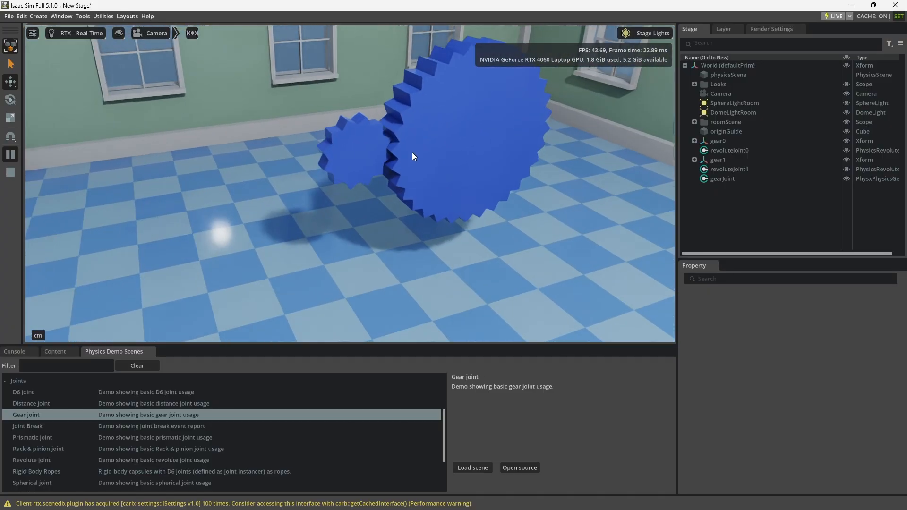
{"action": "middle_click_drag", "start_coordinate": [436, 160], "coordinate": [383, 168]}
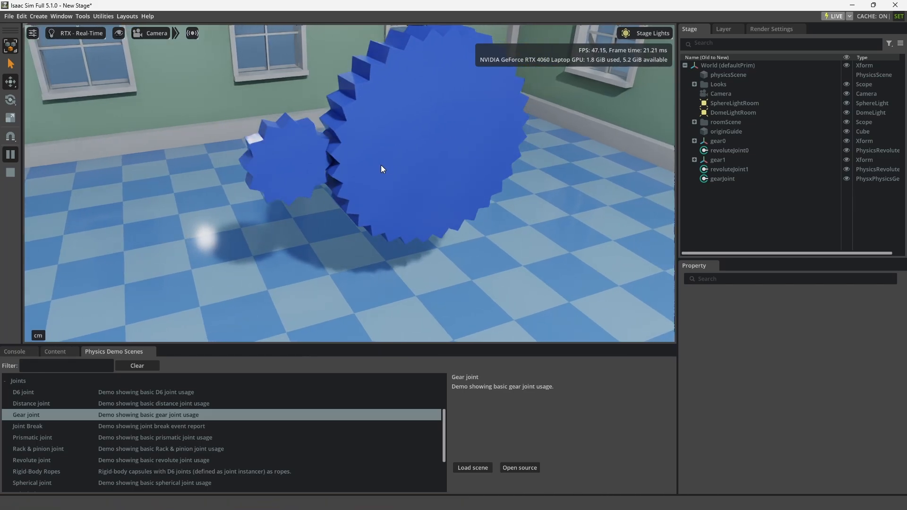
{"action": "right_click_drag", "start_coordinate": [379, 165], "coordinate": [335, 169]}
{"action": "middle_click_drag", "start_coordinate": [336, 170], "coordinate": [301, 194]}
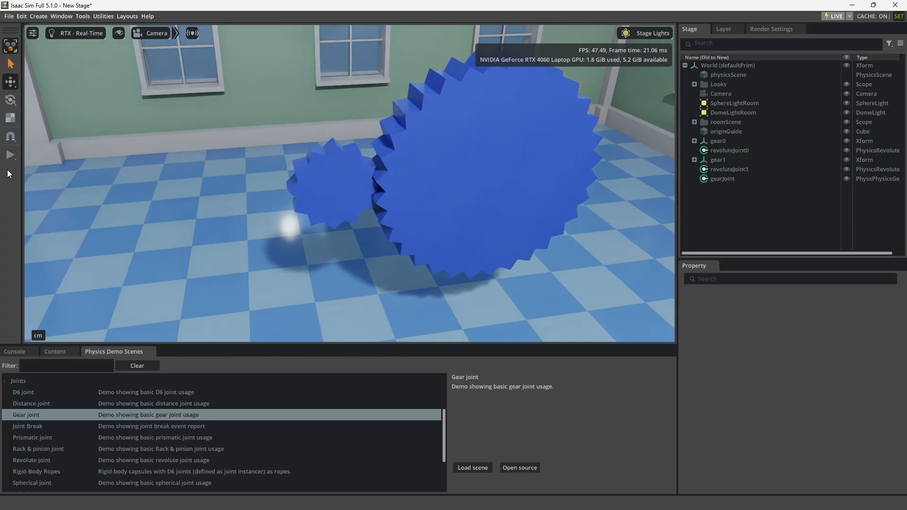
Load the Rack & pinion joint demo scene and examine revoluteJoint0, prismaticJoint0 and rackJoint, including the rack joint's hinge, prismatic target and ratio.
{"action": "left_click", "coordinate": [7, 169]}
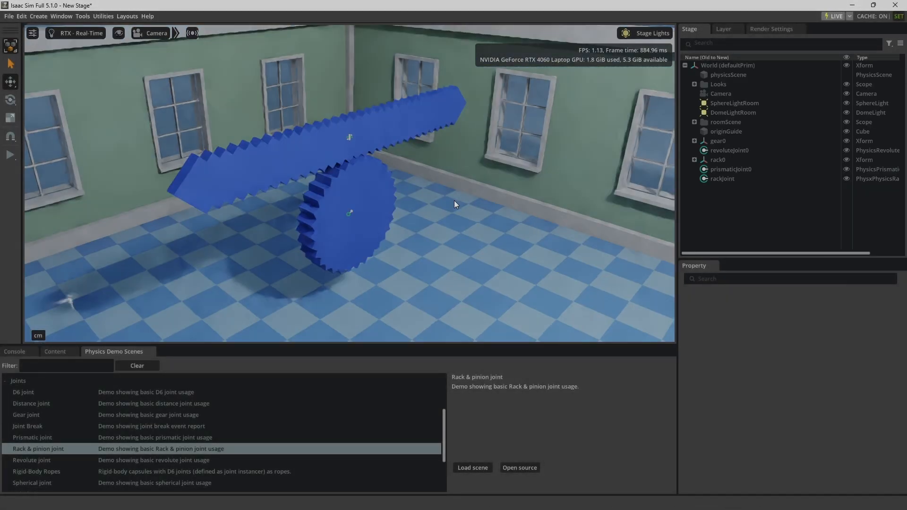
{"action": "left_click", "coordinate": [726, 151]}
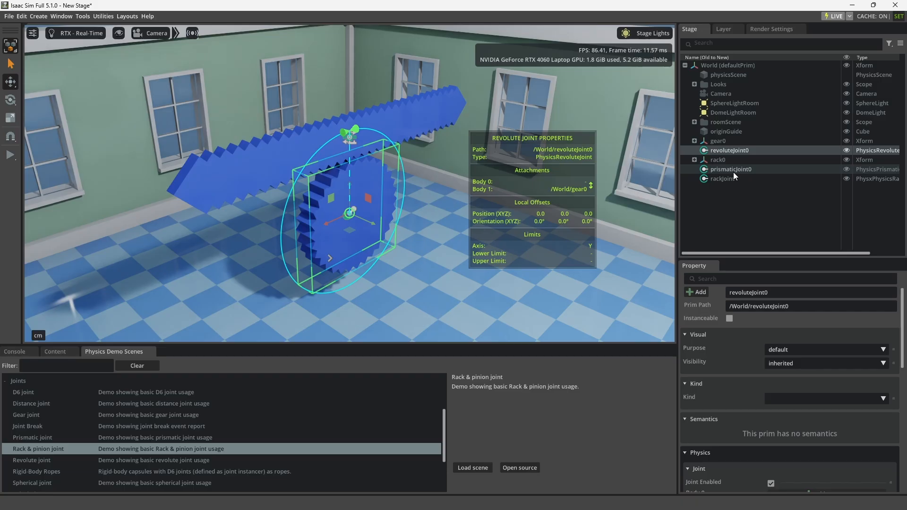
{"action": "left_click", "coordinate": [733, 169]}
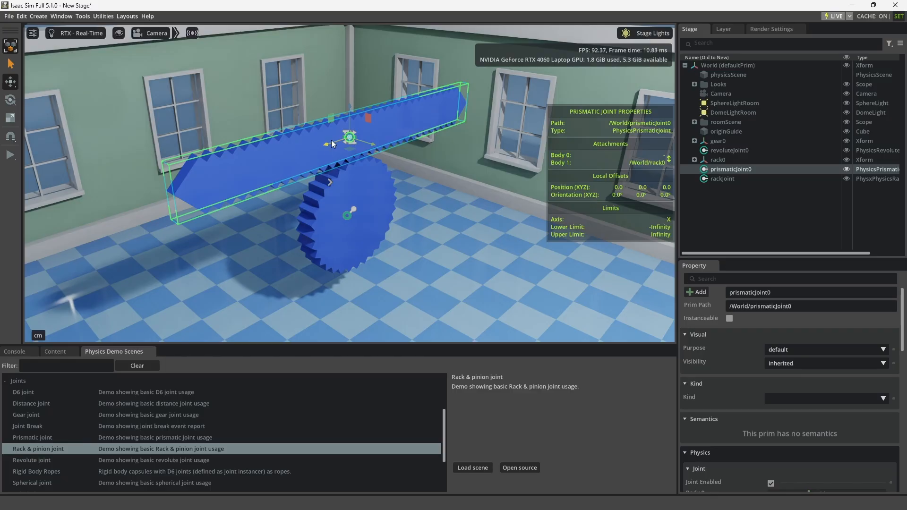
{"action": "left_click", "coordinate": [728, 180]}
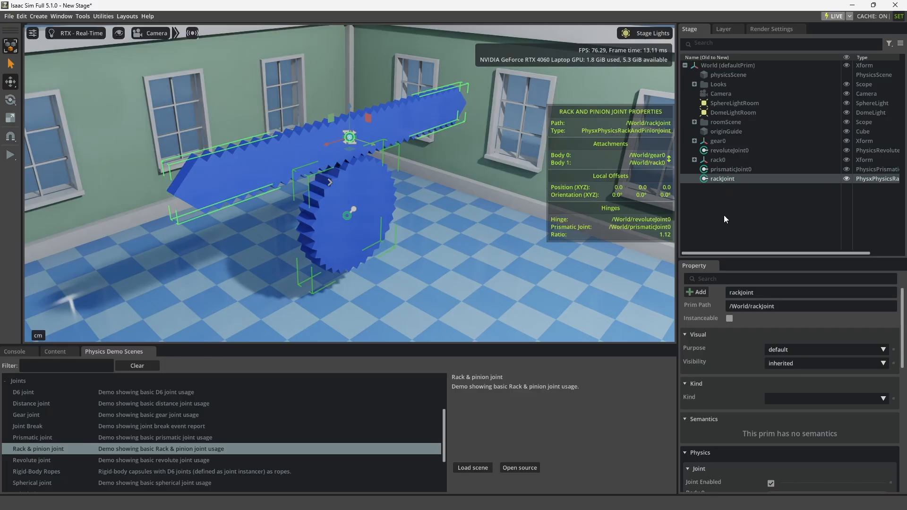
{"action": "scroll", "coordinate": [735, 357], "scroll_direction": "down", "scroll_amount": 10}
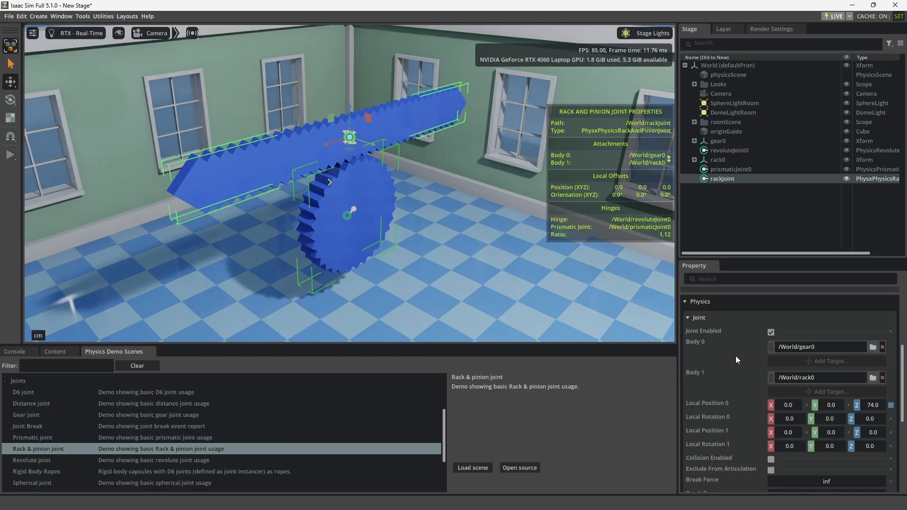
{"action": "scroll", "coordinate": [735, 357], "scroll_direction": "down", "scroll_amount": 3}
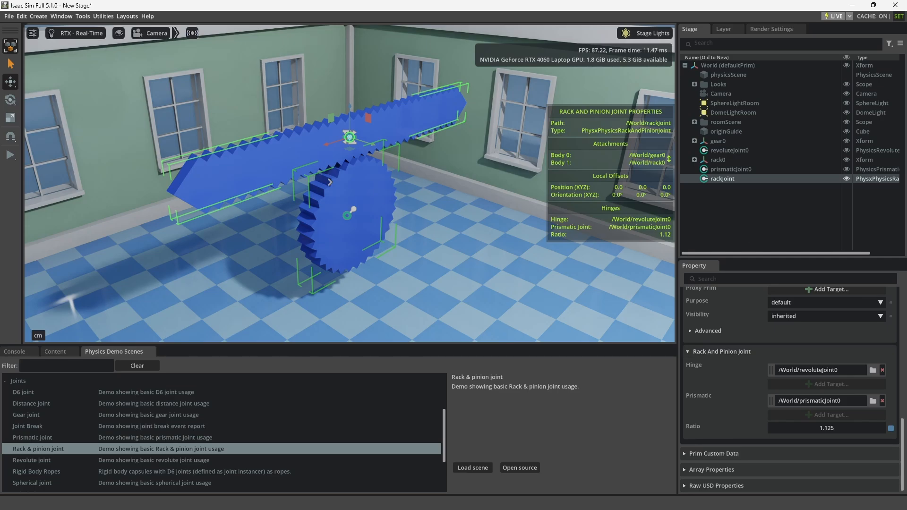
Run the Rack & pinion joint demo simulation and examine how the rack and gear move together.
{"action": "left_click", "coordinate": [5, 159]}
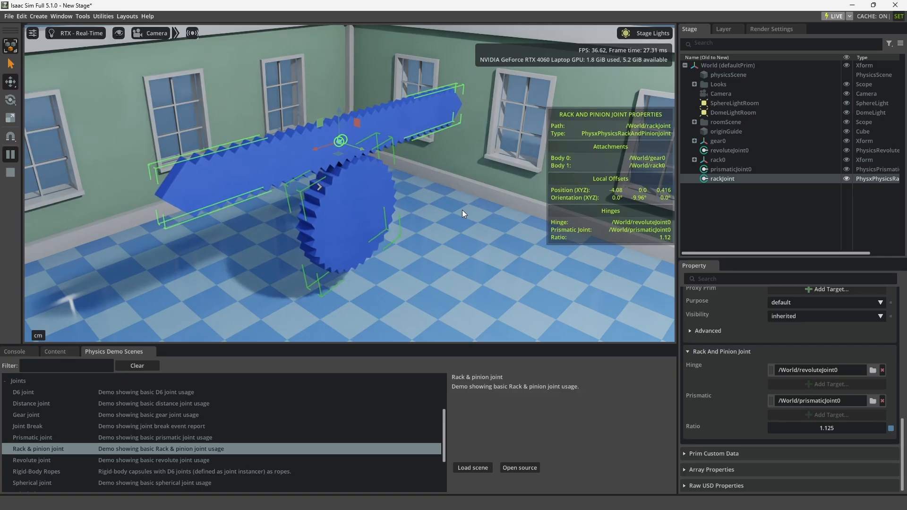
{"action": "right_click_drag", "start_coordinate": [462, 210], "coordinate": [352, 220]}
{"action": "right_click_drag", "start_coordinate": [421, 222], "coordinate": [281, 213]}
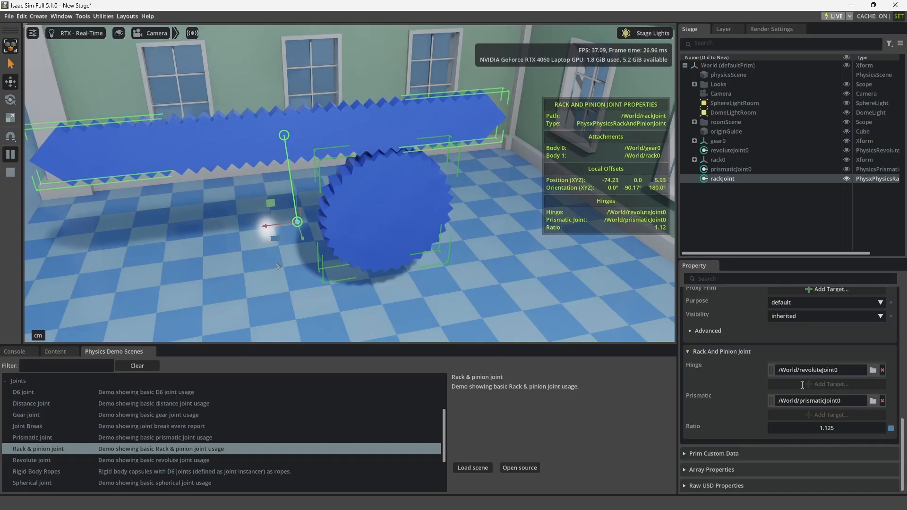
Set the target position of prismaticJoint0's linear drive to 0 while the simulation runs.
{"action": "left_click", "coordinate": [741, 169]}
{"action": "scroll", "coordinate": [742, 379], "scroll_direction": "down", "scroll_amount": 3}
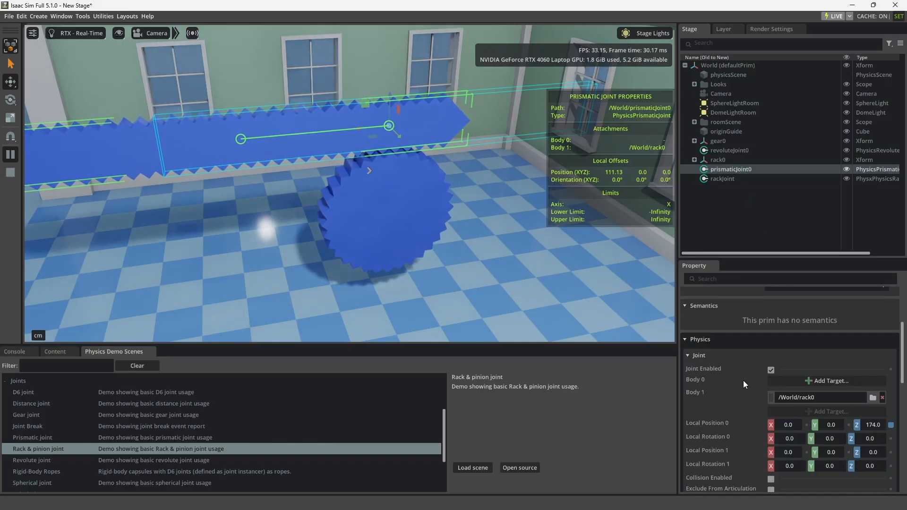
{"action": "scroll", "coordinate": [743, 380], "scroll_direction": "down", "scroll_amount": 3}
{"action": "scroll", "coordinate": [744, 379], "scroll_direction": "down", "scroll_amount": 2}
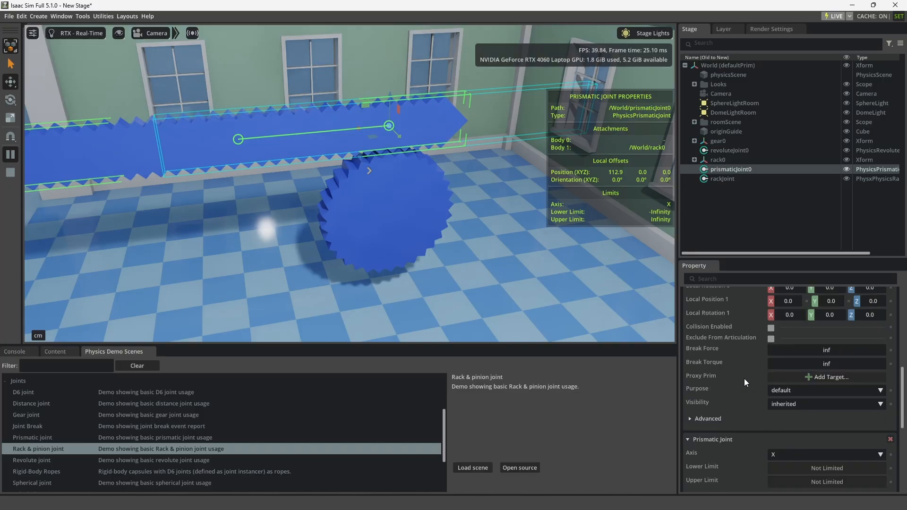
{"action": "scroll", "coordinate": [744, 378], "scroll_direction": "down", "scroll_amount": 3}
{"action": "scroll", "coordinate": [745, 378], "scroll_direction": "down", "scroll_amount": 1}
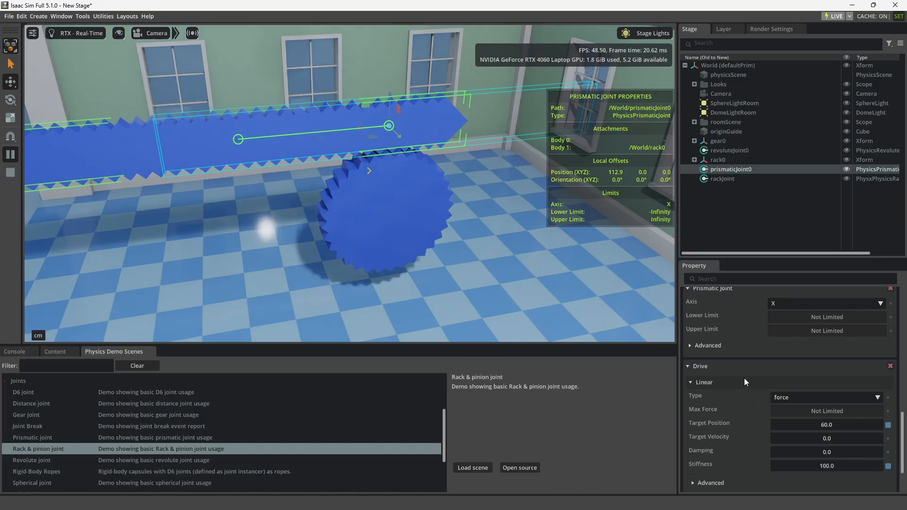
{"action": "scroll", "coordinate": [744, 377], "scroll_direction": "down", "scroll_amount": 1}
{"action": "left_click_drag", "start_coordinate": [808, 387], "coordinate": [827, 384]}
{"action": "double_click", "coordinate": [831, 385]}
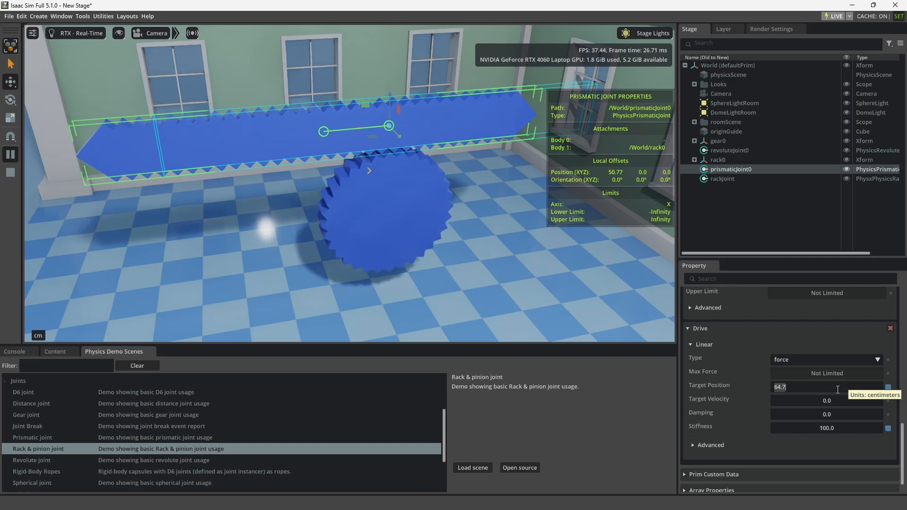
{"action": "type", "text": "0"}
{"action": "key", "text": "Return"}
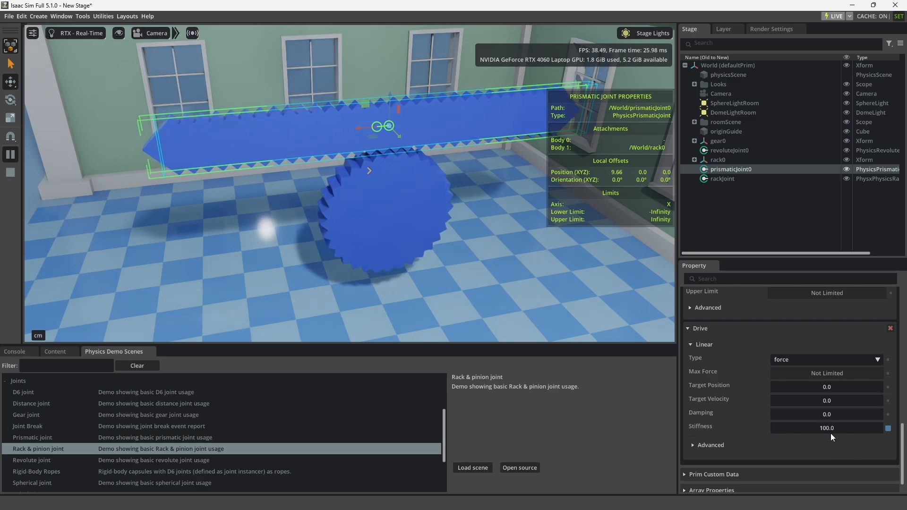
Set the target velocity of prismaticJoint0's linear drive to 50 cm/s.
{"action": "double_click", "coordinate": [833, 400]}
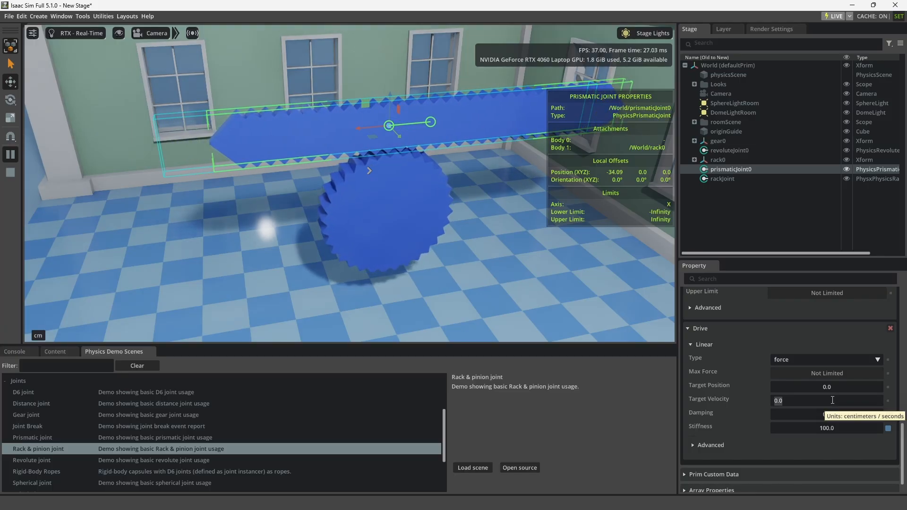
{"action": "type", "text": "50"}
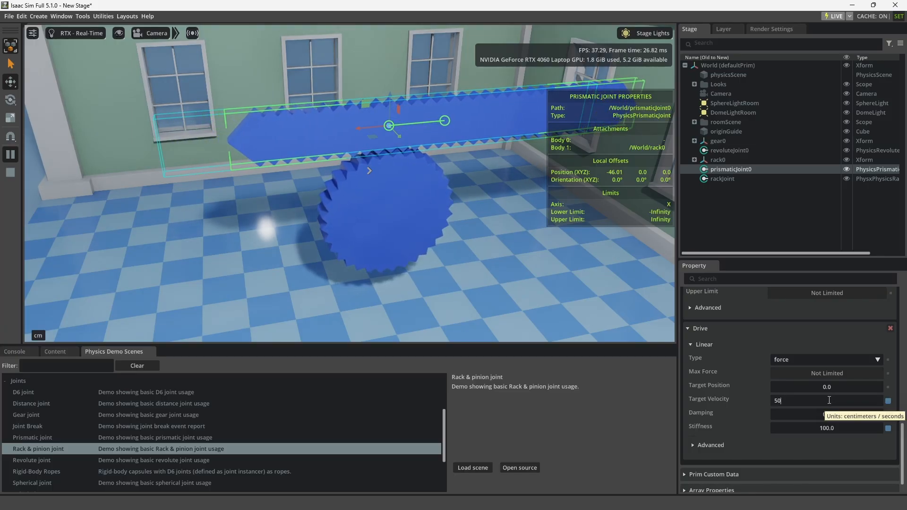
{"action": "key", "text": "Return"}
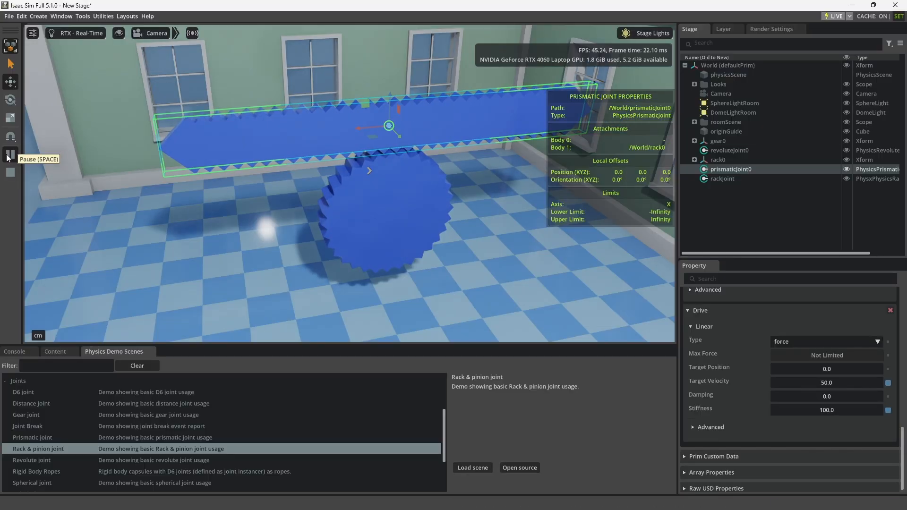
Set the damping of prismaticJoint0's linear drive to 10000 while the simulation runs.
{"action": "double_click", "coordinate": [829, 396]}
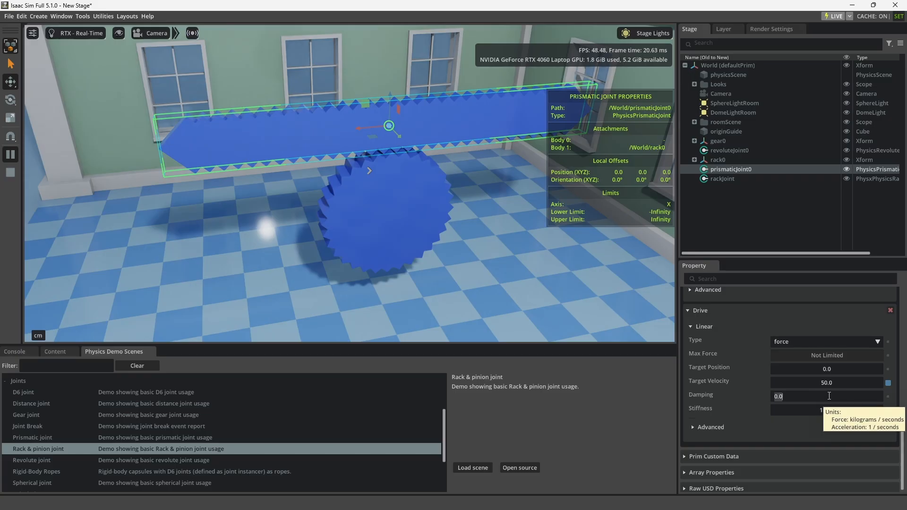
{"action": "type", "text": "10000"}
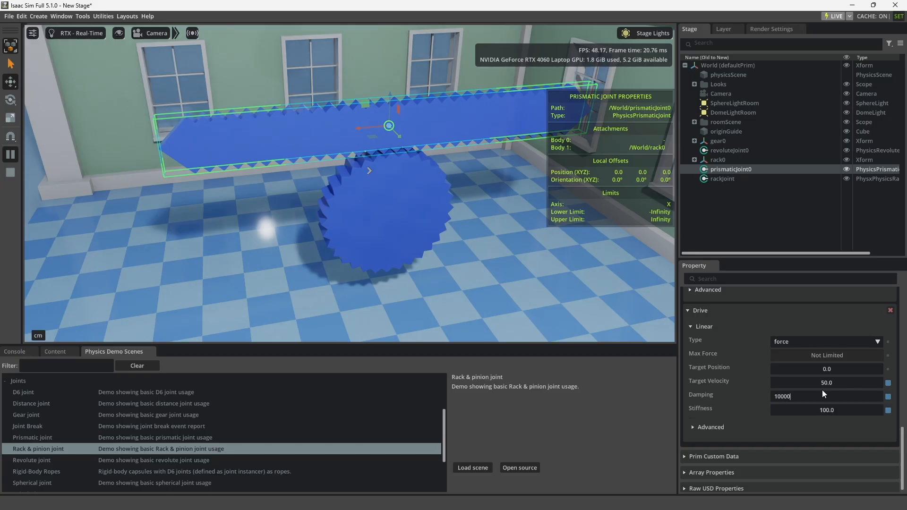
{"action": "key", "text": "Return"}
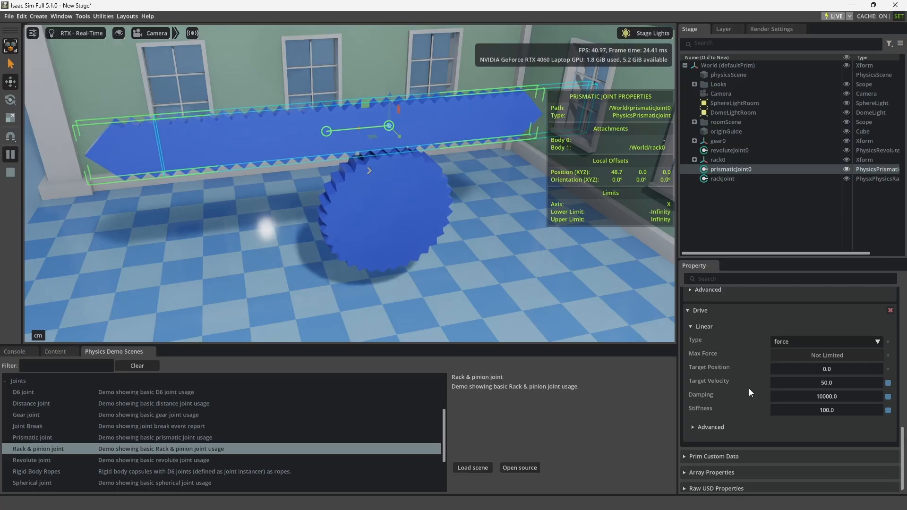
Reverse the rack's motion by setting the target velocity of prismaticJoint0's linear drive to -50 cm/s.
{"action": "double_click", "coordinate": [826, 383]}
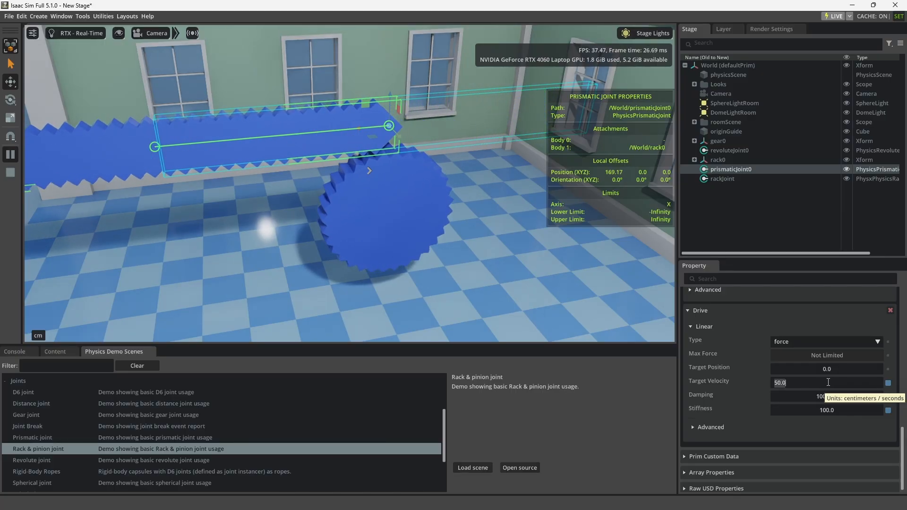
{"action": "type", "text": "-50"}
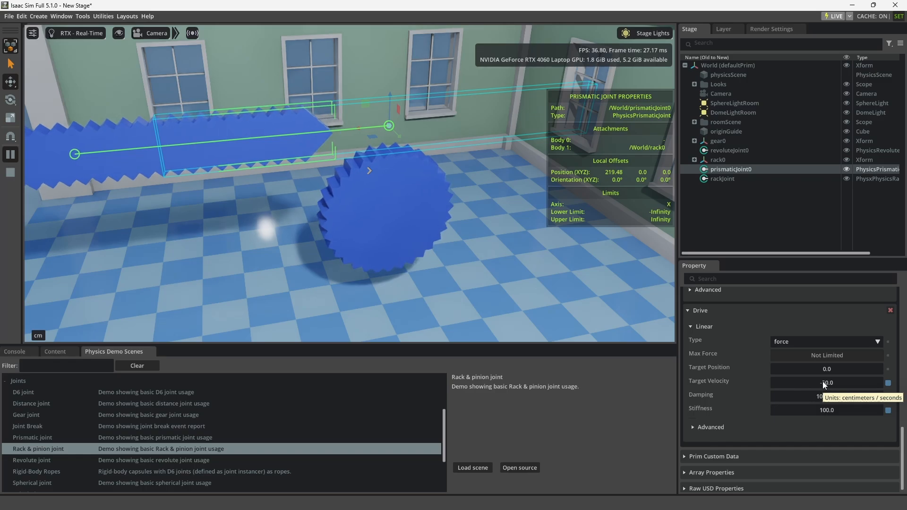
{"action": "key", "text": "Return"}
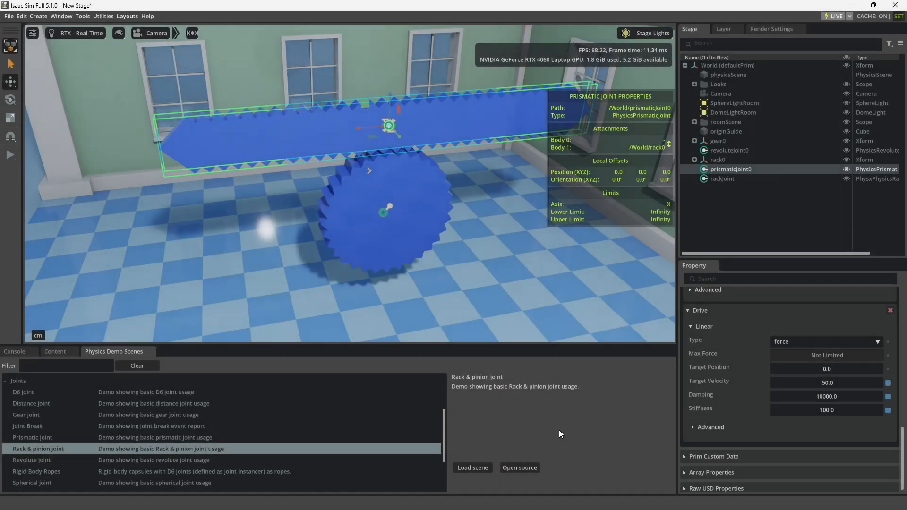
Load the Joint Break demo scene and look closely at its red boxes.
{"action": "double_click", "coordinate": [30, 423]}
{"action": "left_click", "coordinate": [459, 274]}
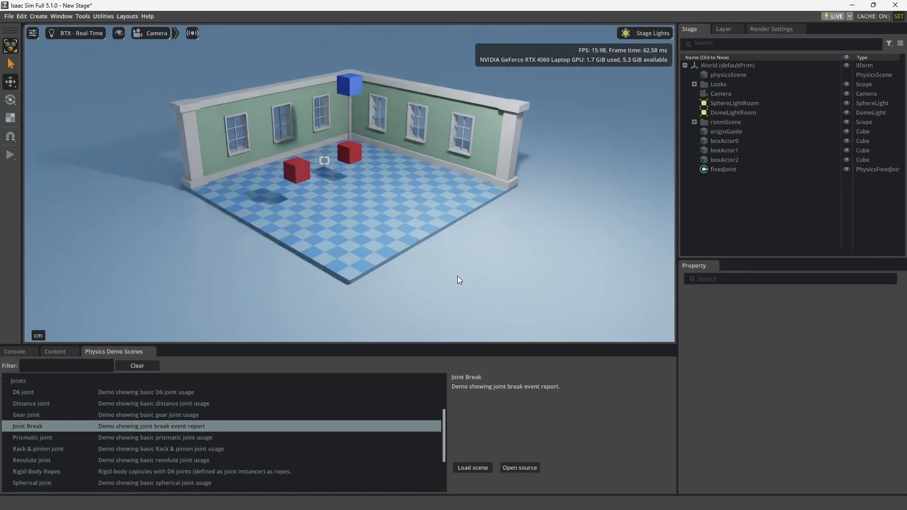
{"action": "scroll", "coordinate": [329, 163], "scroll_direction": "up", "scroll_amount": 8}
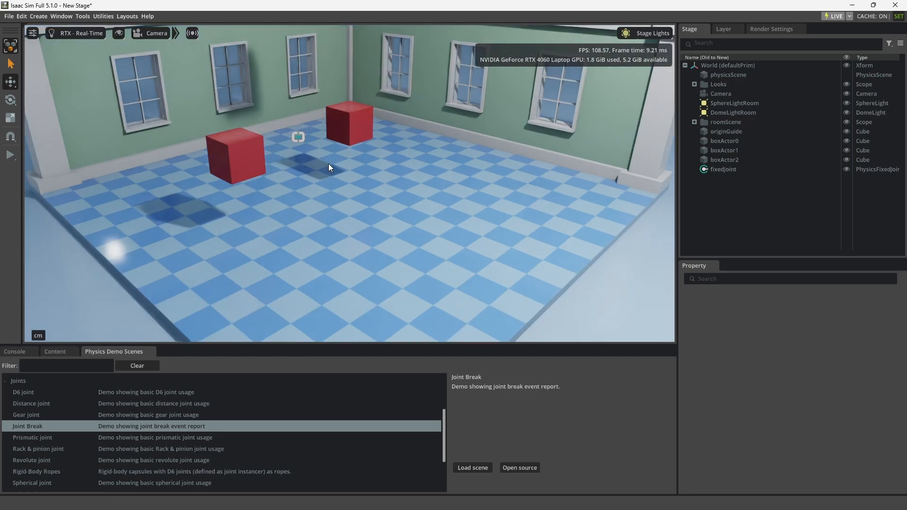
{"action": "scroll", "coordinate": [324, 162], "scroll_direction": "down", "scroll_amount": 8}
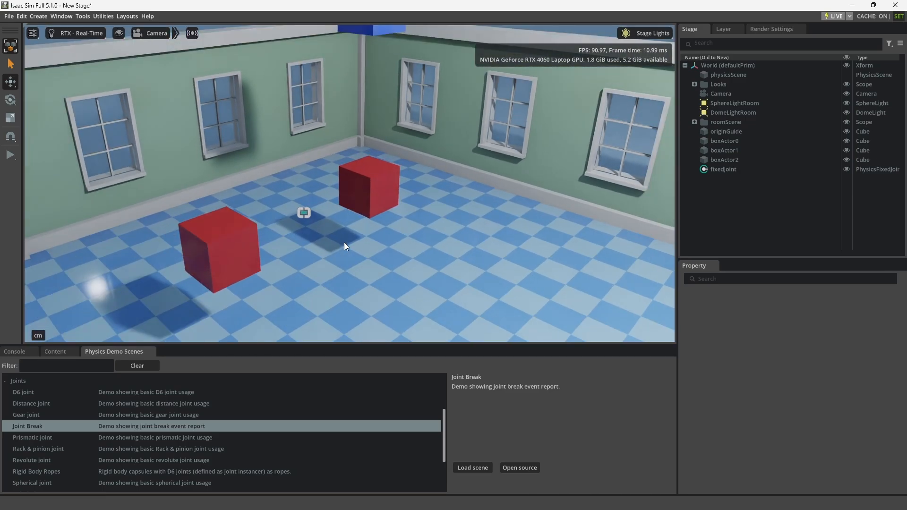
Run the Joint Break simulation with fixedJoint selected and examine the joint's break force and break torque properties.
{"action": "left_click", "coordinate": [729, 171]}
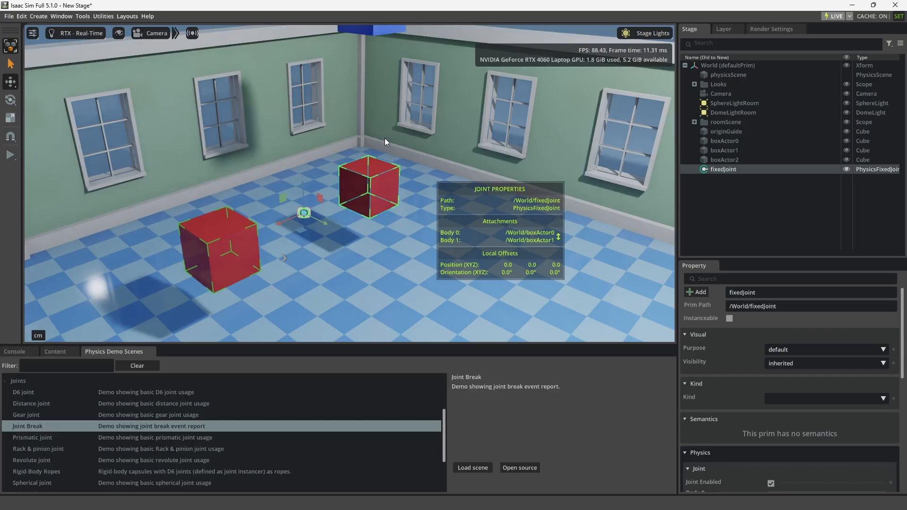
{"action": "scroll", "coordinate": [384, 142], "scroll_direction": "down", "scroll_amount": 3}
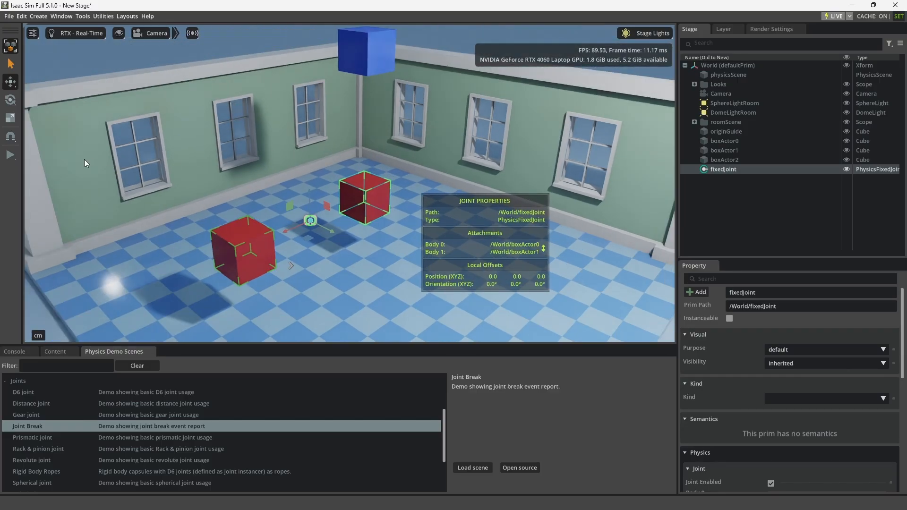
{"action": "left_click", "coordinate": [11, 152]}
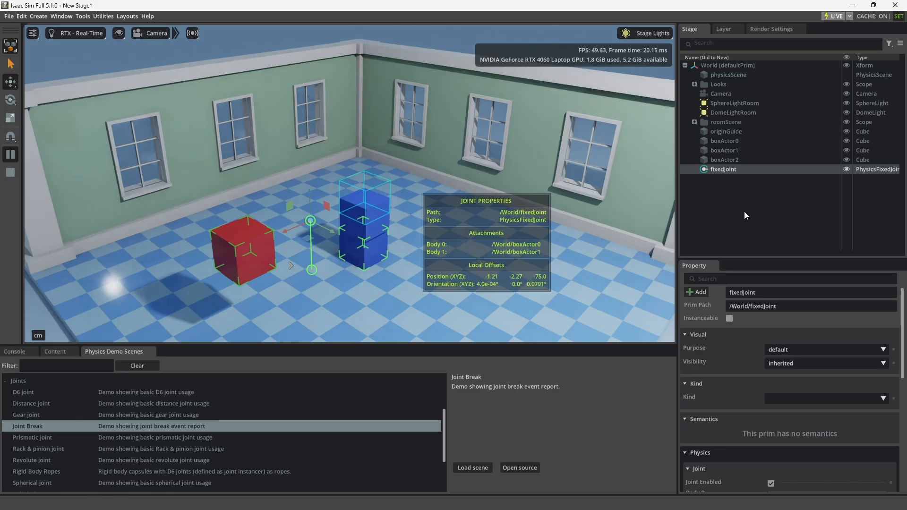
{"action": "scroll", "coordinate": [740, 375], "scroll_direction": "down", "scroll_amount": 10}
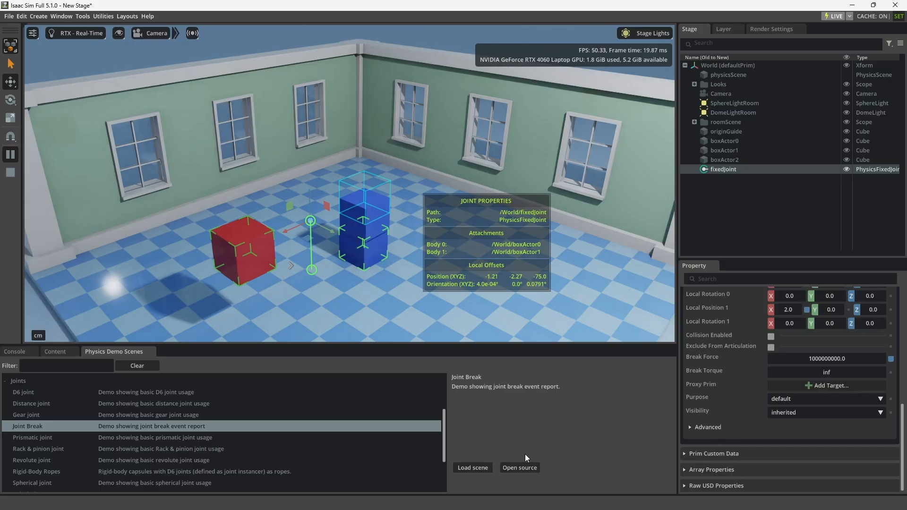
Open the Joint Break demo's source code, read the fixed joint setup and the joint break event handler, and close it.
{"action": "left_click", "coordinate": [525, 467]}
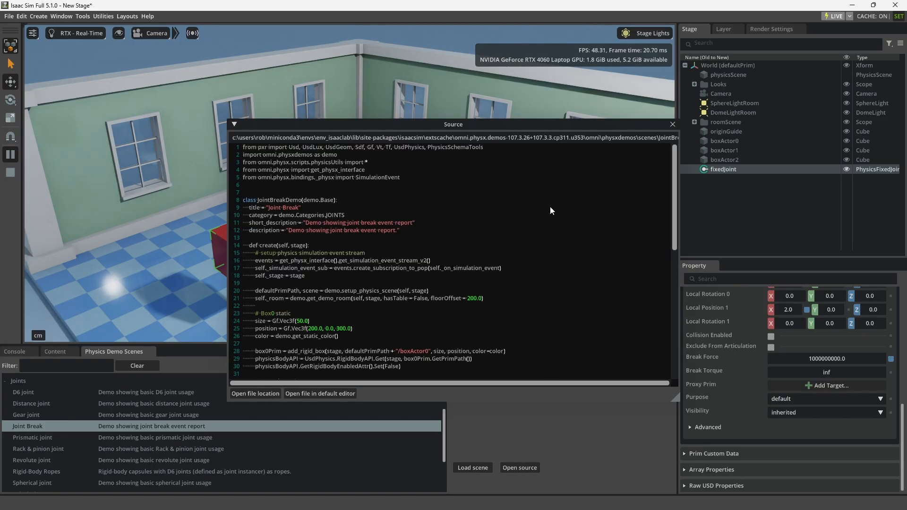
{"action": "scroll", "coordinate": [550, 210], "scroll_direction": "down", "scroll_amount": 10}
{"action": "scroll", "coordinate": [548, 212], "scroll_direction": "down", "scroll_amount": 1}
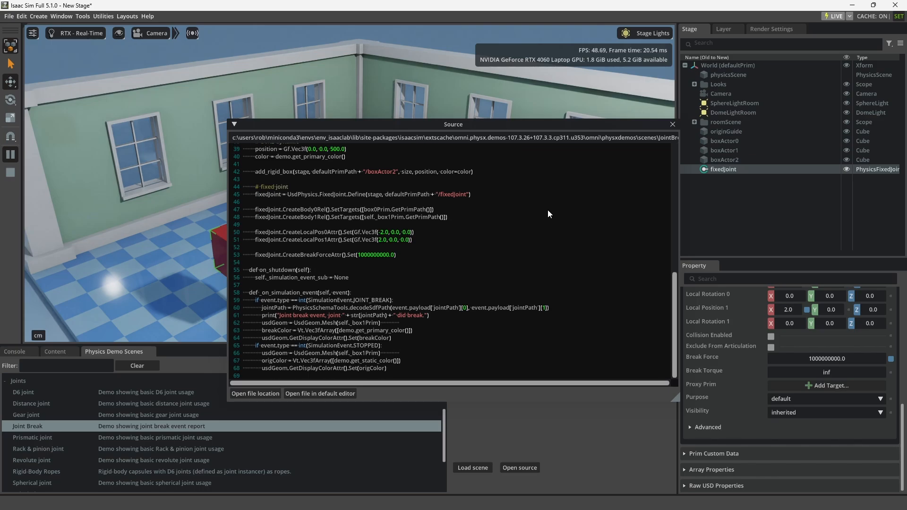
{"action": "scroll", "coordinate": [638, 158], "scroll_direction": "up", "scroll_amount": 2}
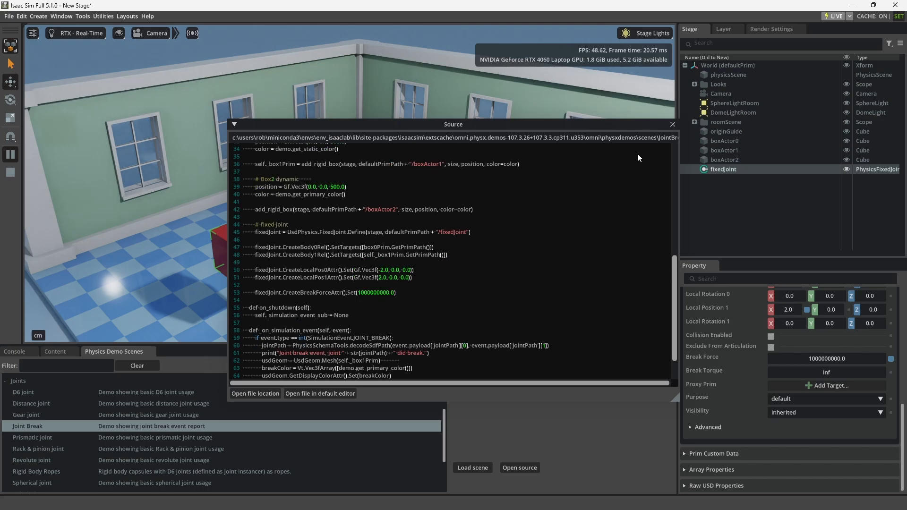
{"action": "left_click", "coordinate": [672, 124]}
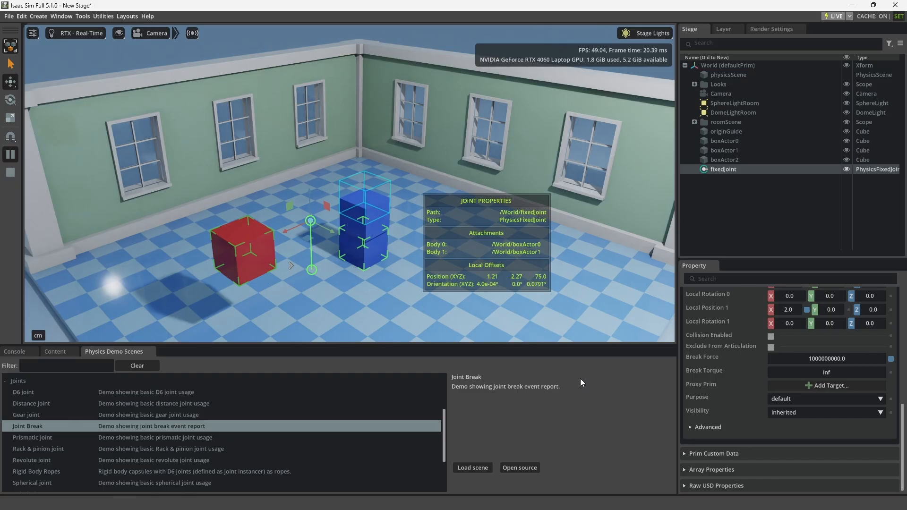
Deselect fixedJoint and stop the Joint Break simulation.
{"action": "left_click", "coordinate": [745, 211]}
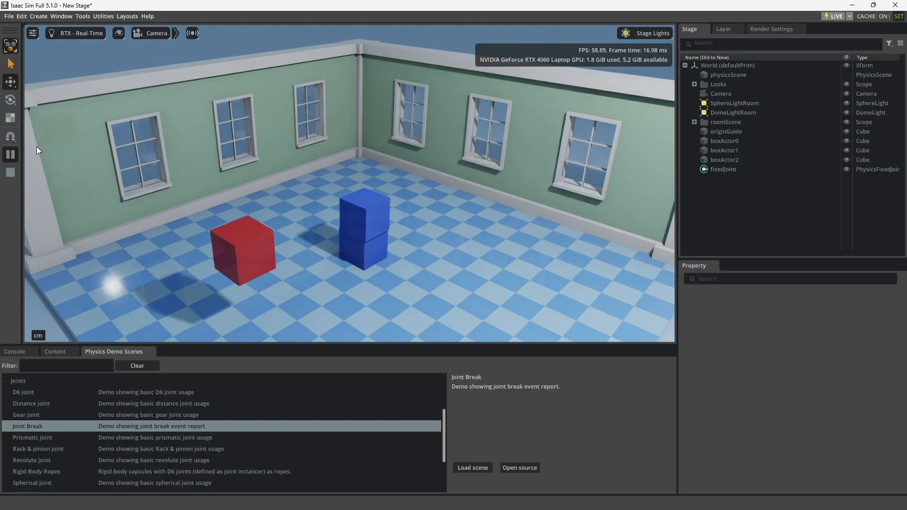
{"action": "left_click", "coordinate": [10, 172]}
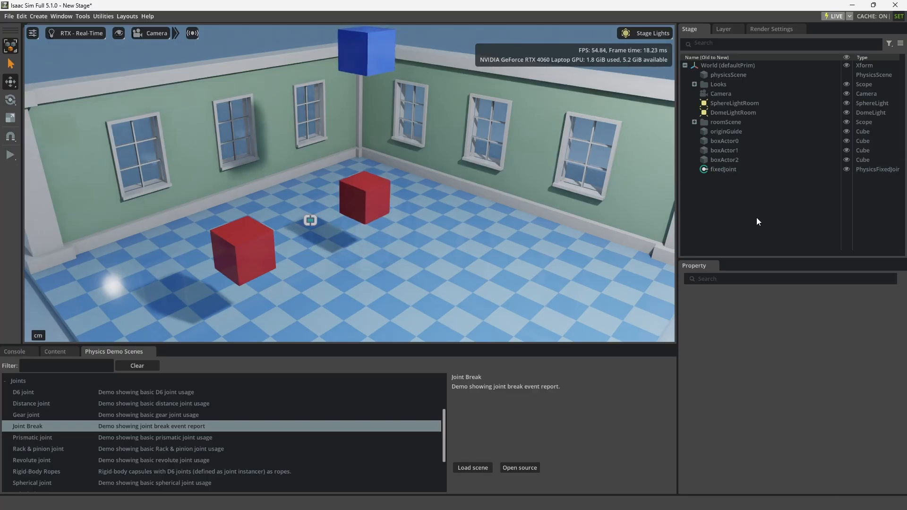